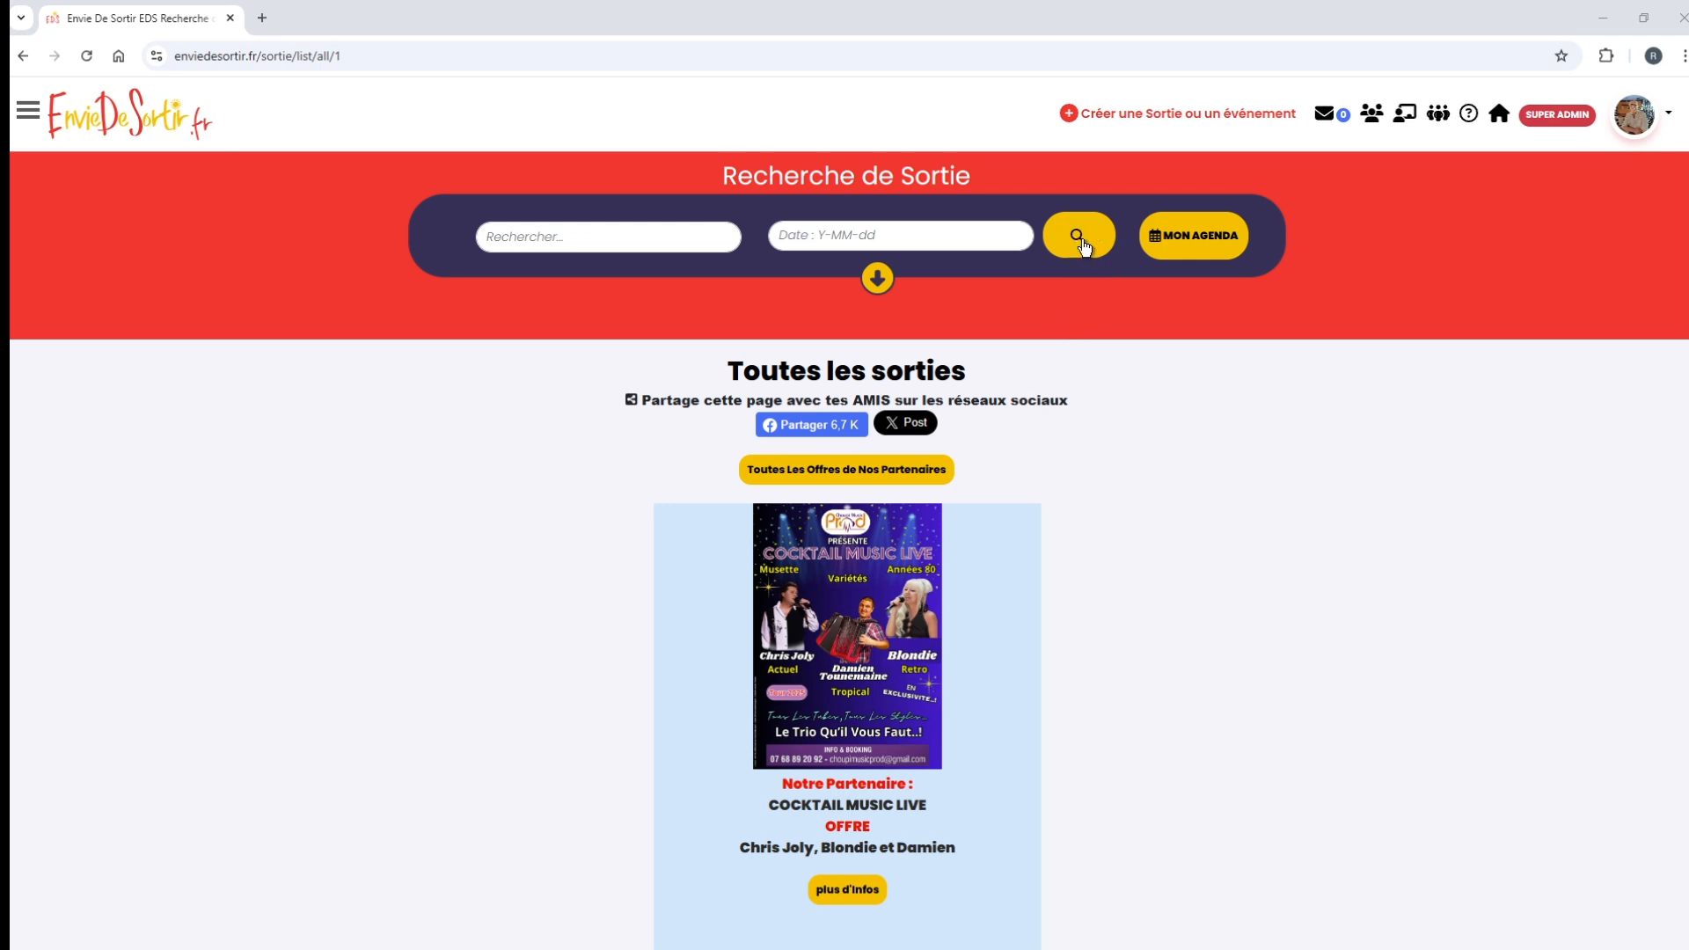
- Search all outings without filters and open the details of "Allez danser ou boire un verre au B19" on Sunday 17 November 2024
click(1084, 247)
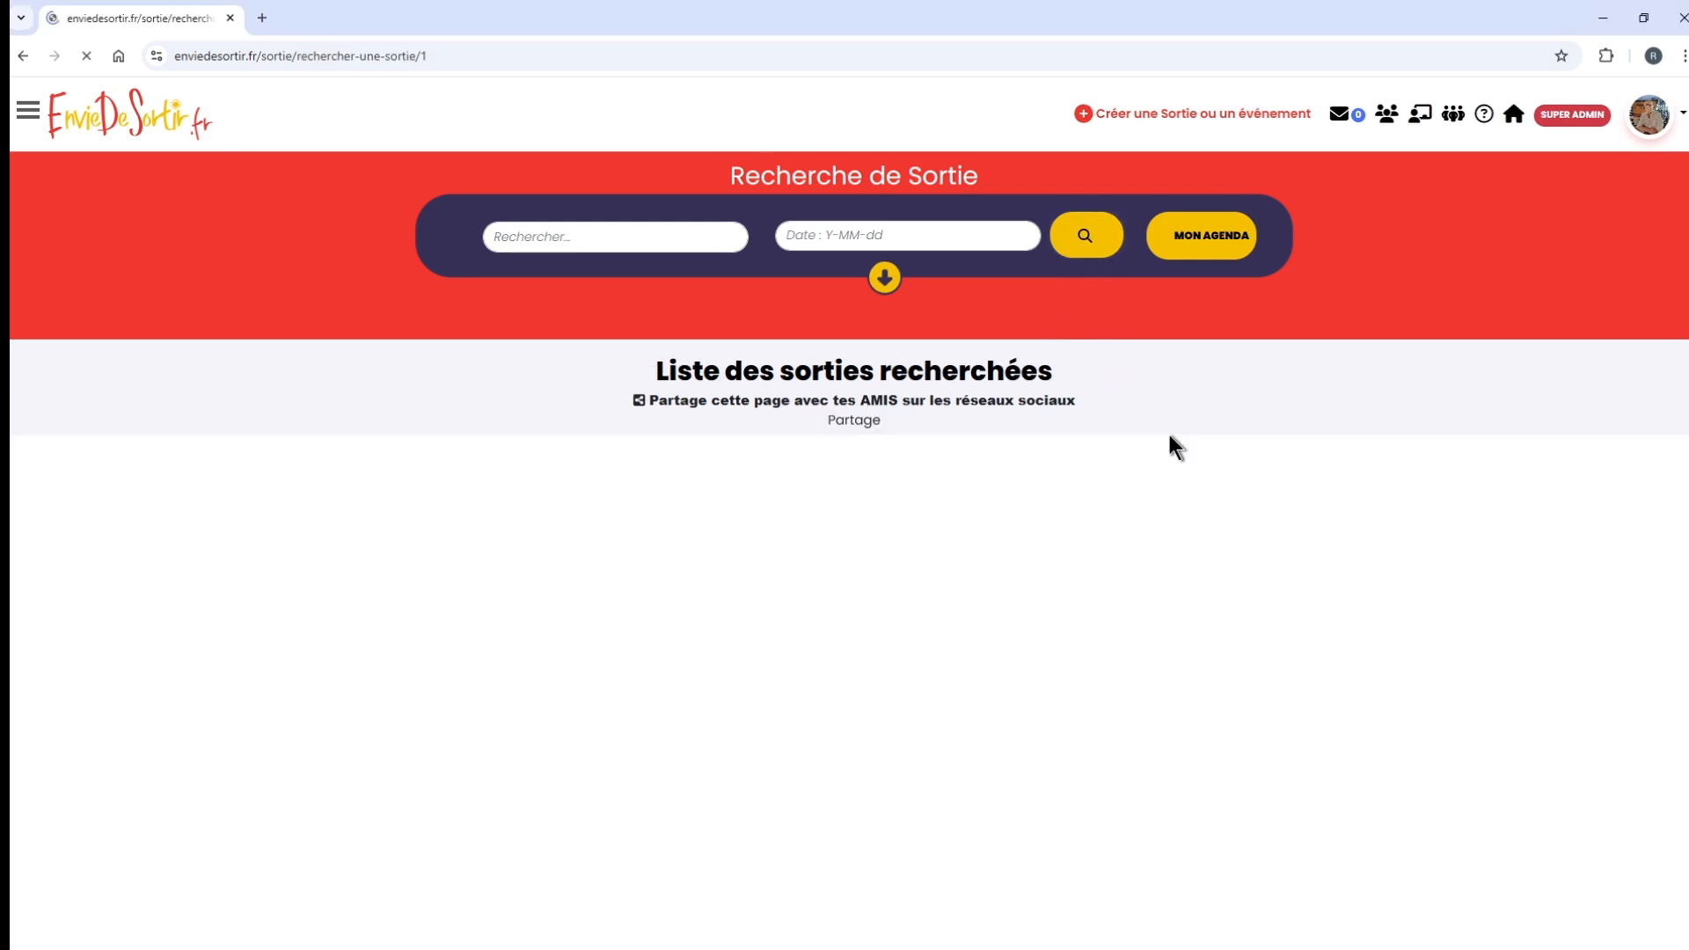
scroll(1169, 434, down, 15)
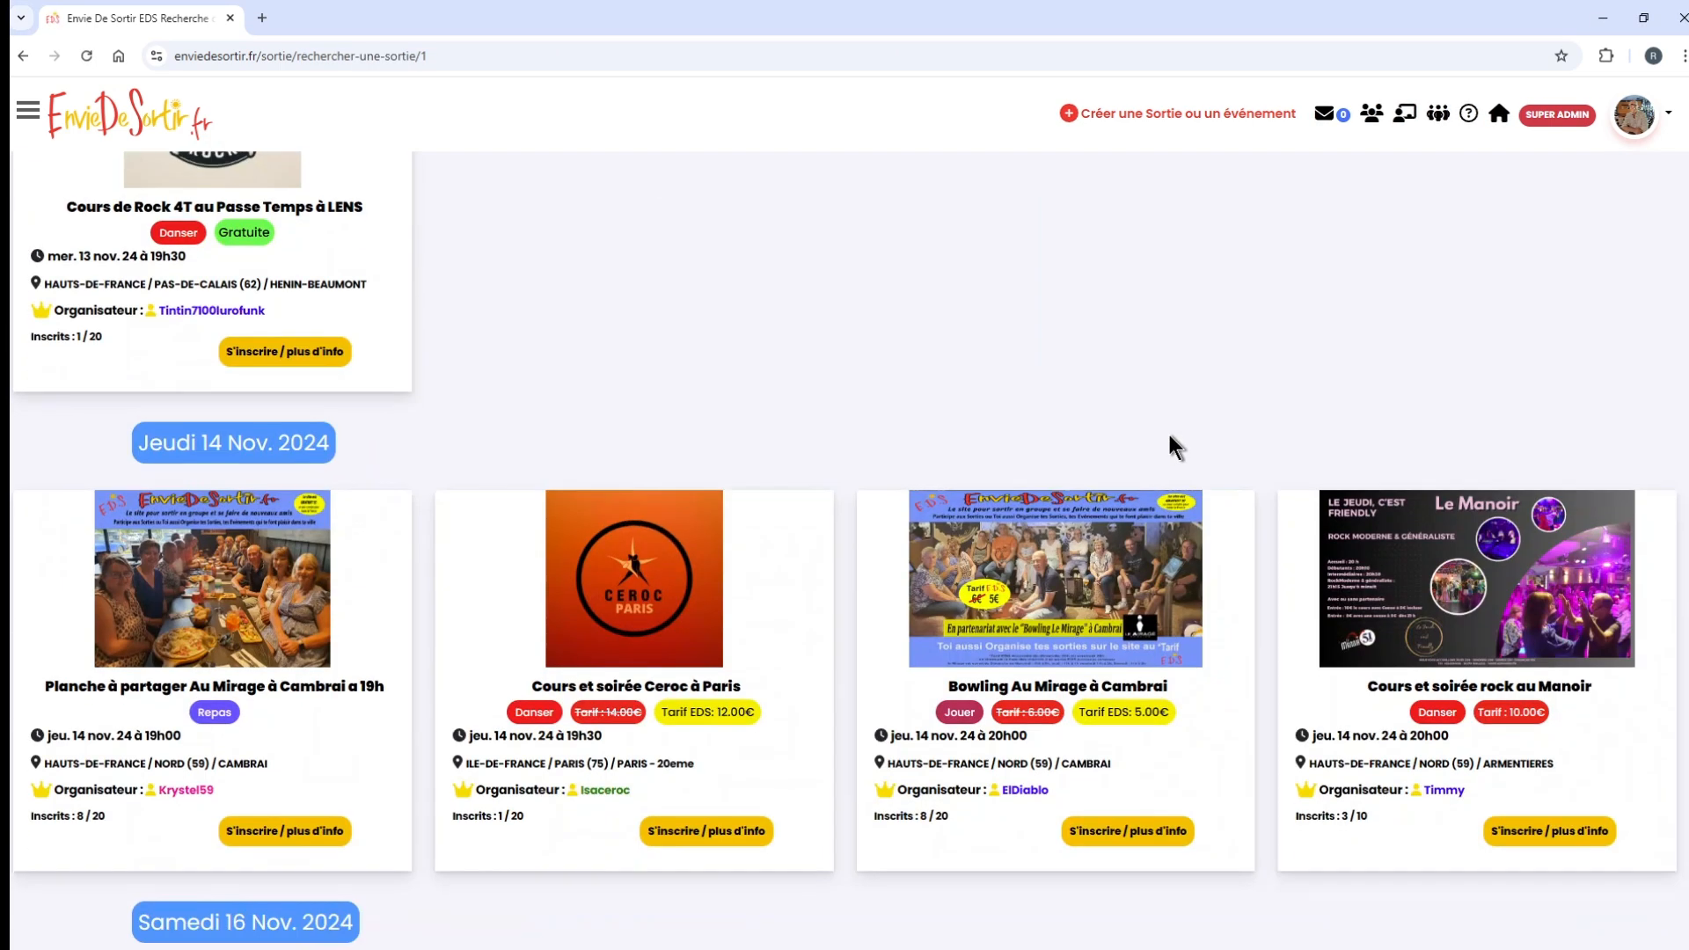
scroll(1169, 434, down, 11)
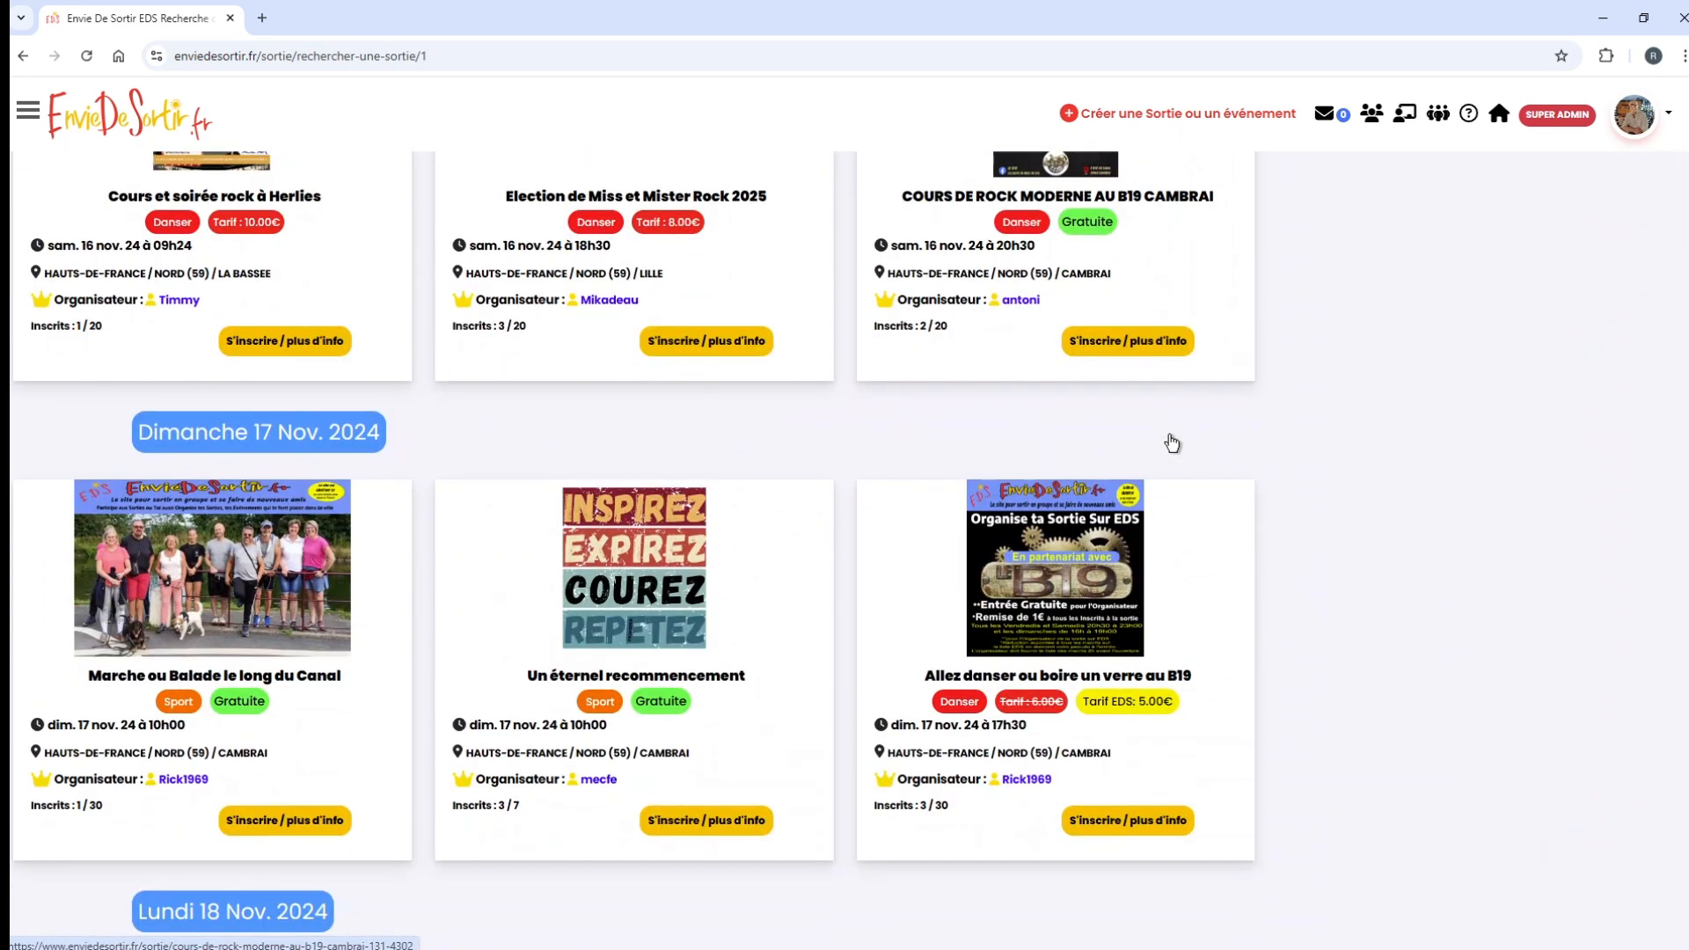
scroll(1171, 442, down, 3)
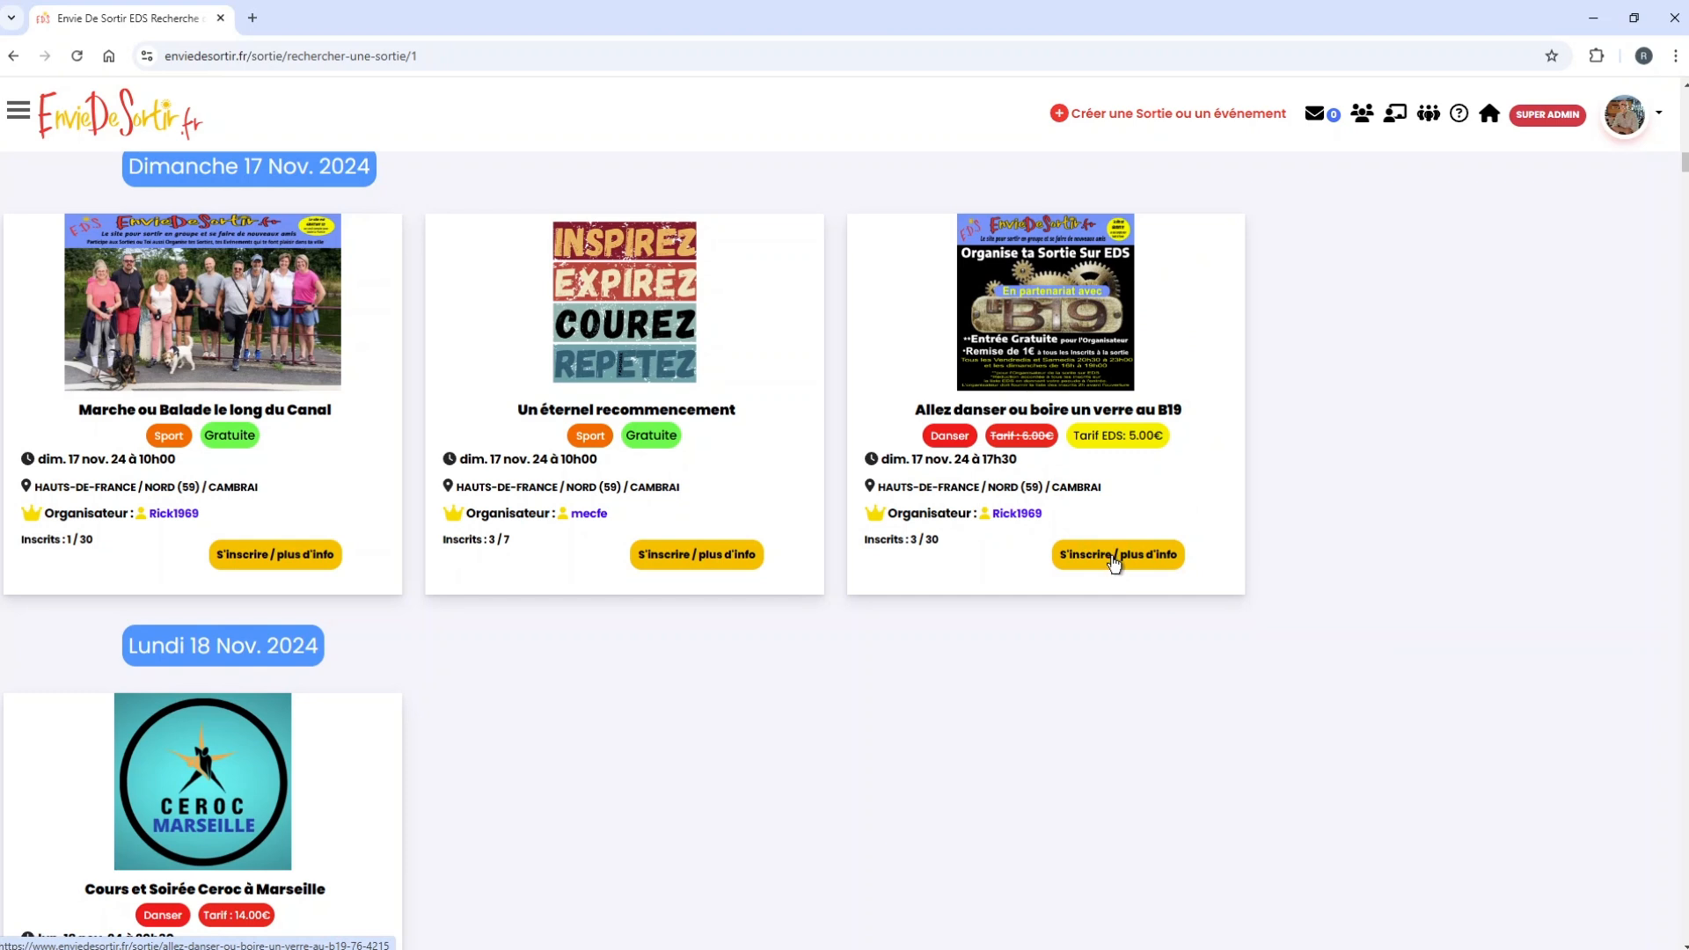
click(1114, 560)
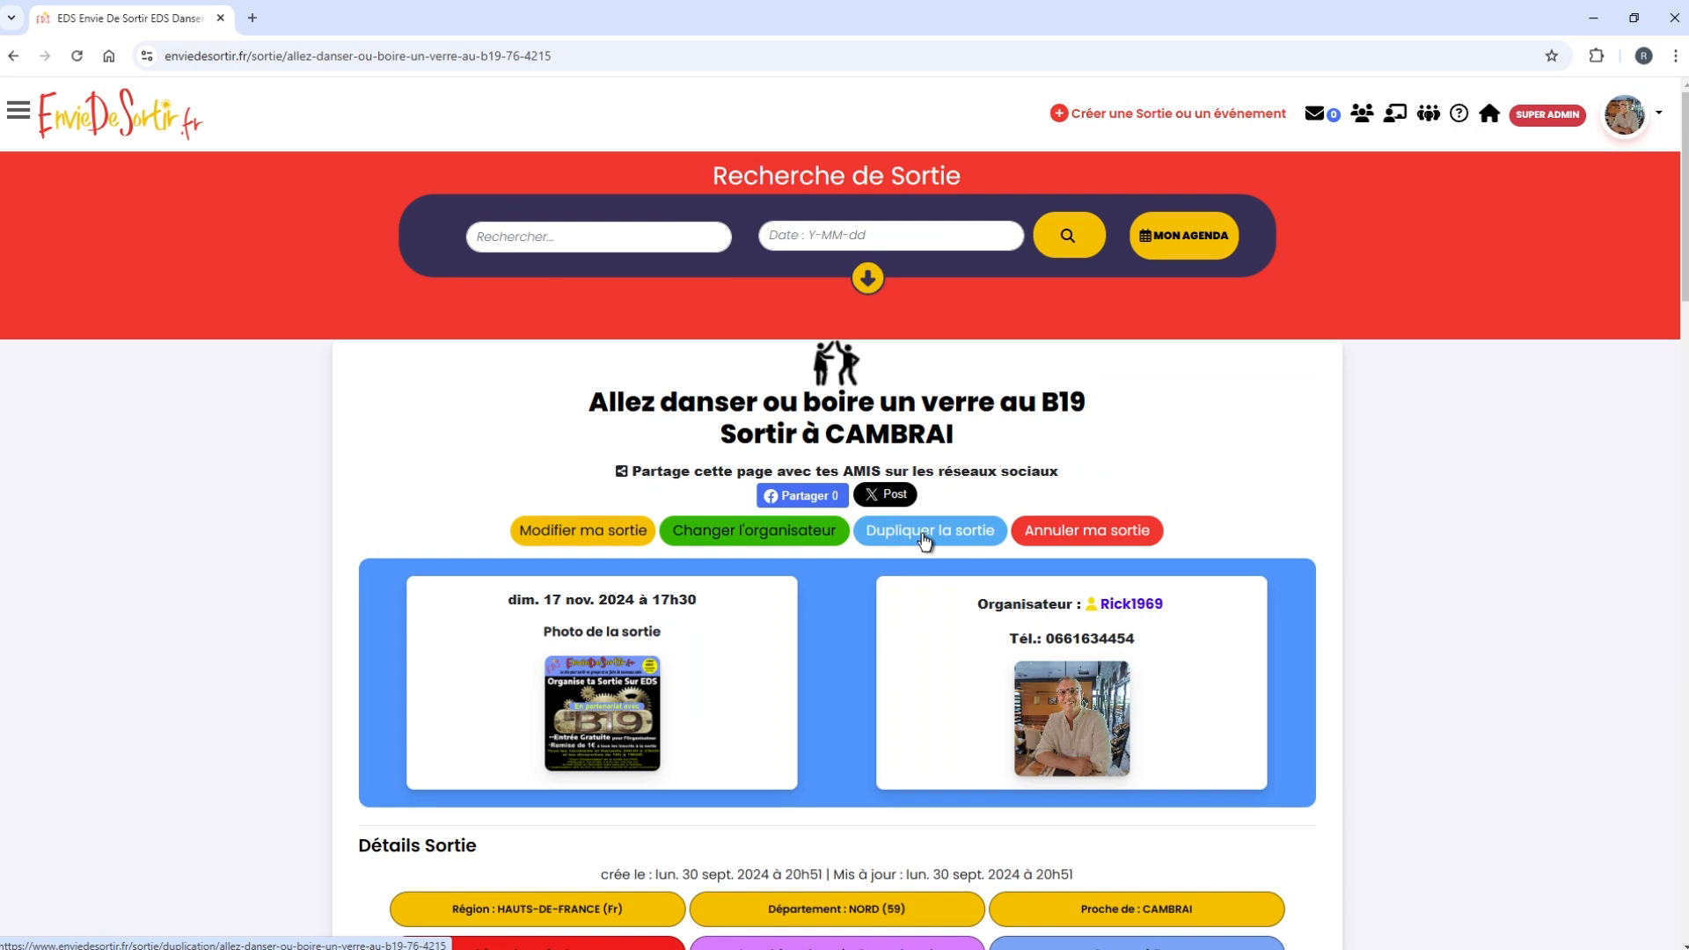
- Open the duplication form for this outing and review its prefilled settings, prices, description and publishing options
click(924, 538)
scroll(923, 541, down, 5)
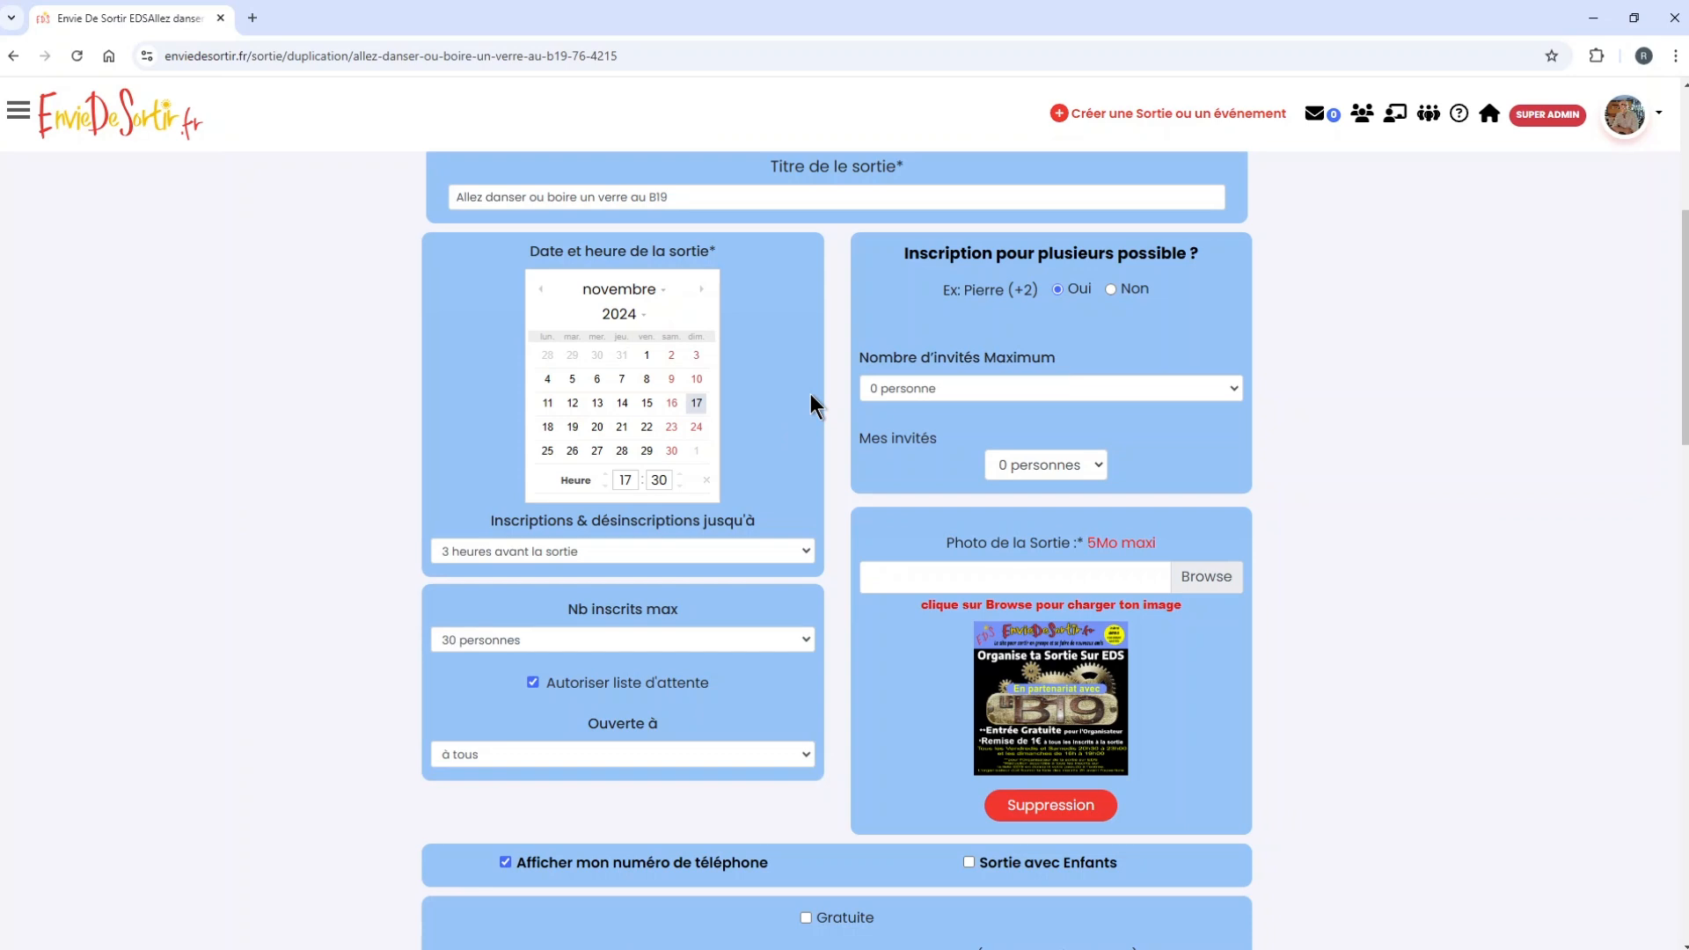
scroll(811, 393, down, 7)
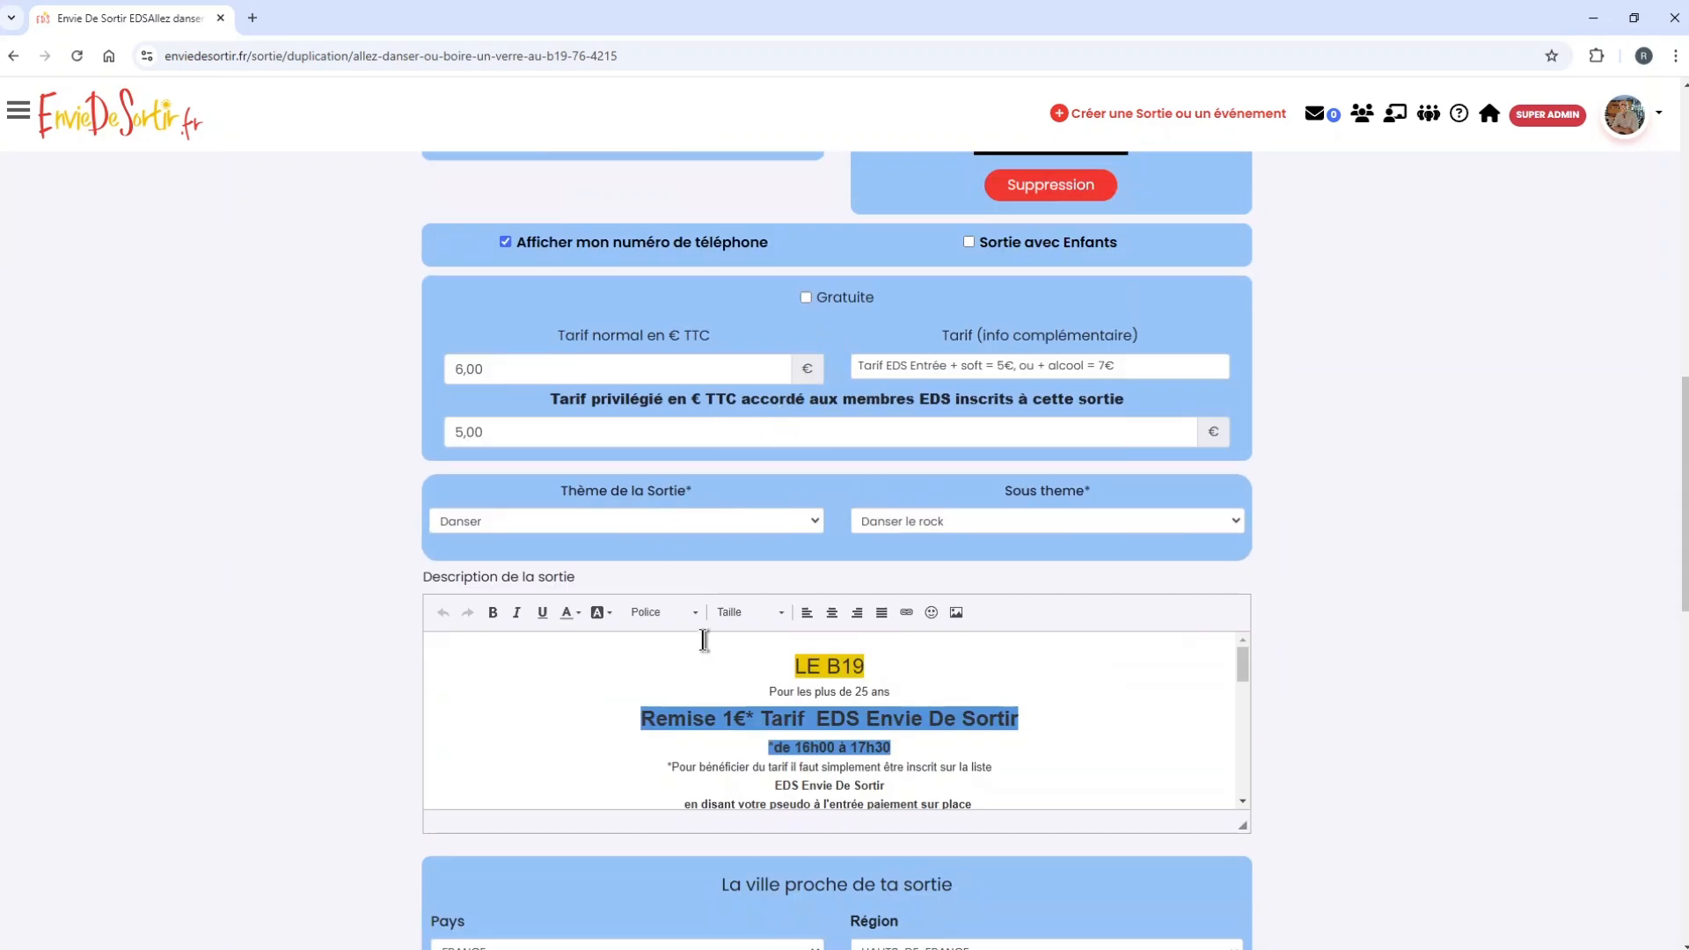
scroll(584, 641, down, 8)
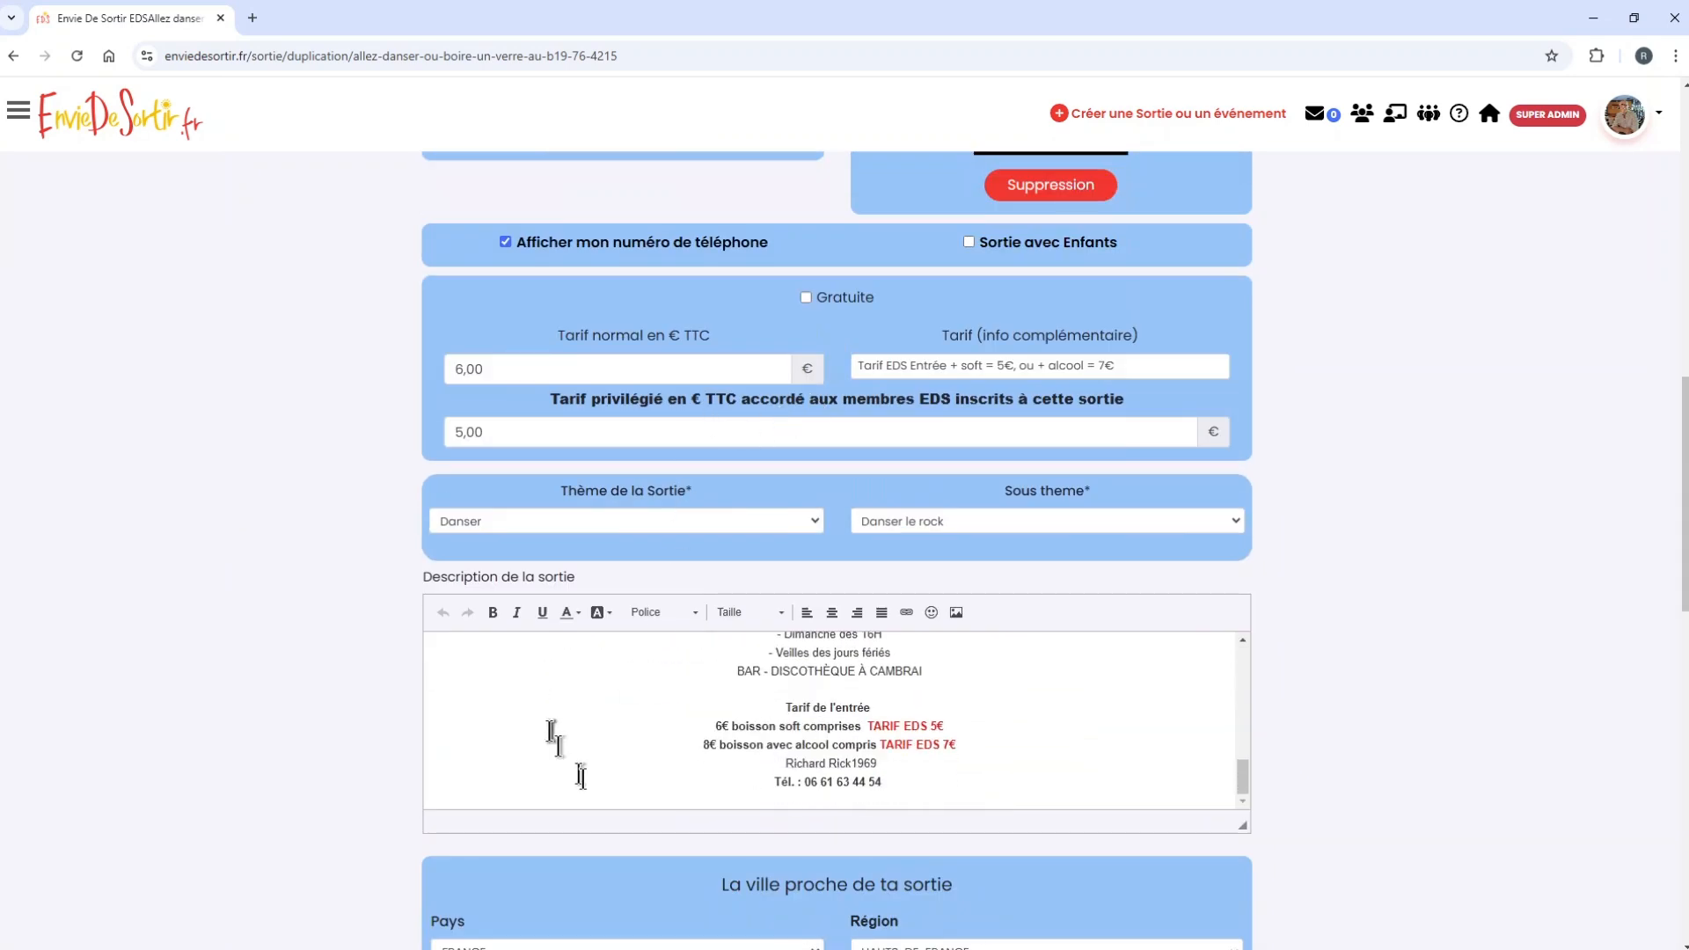
scroll(581, 774, down, 11)
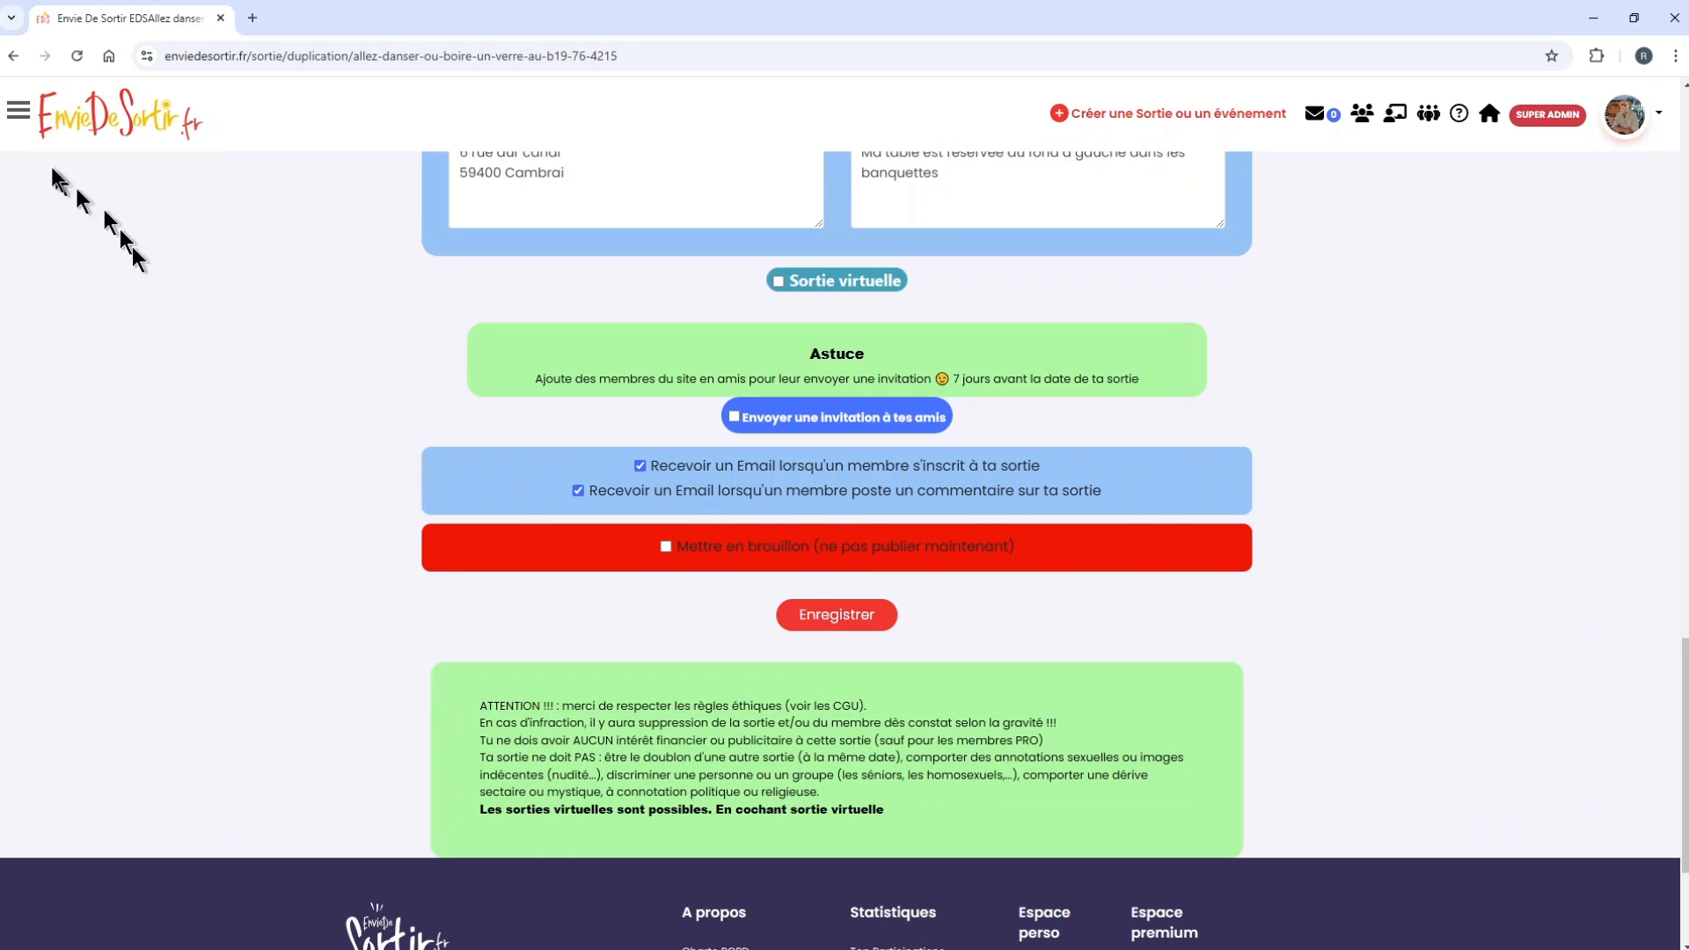
- Go to the list of self-organised outings and open the B19 outing of 27 October 2024
click(19, 113)
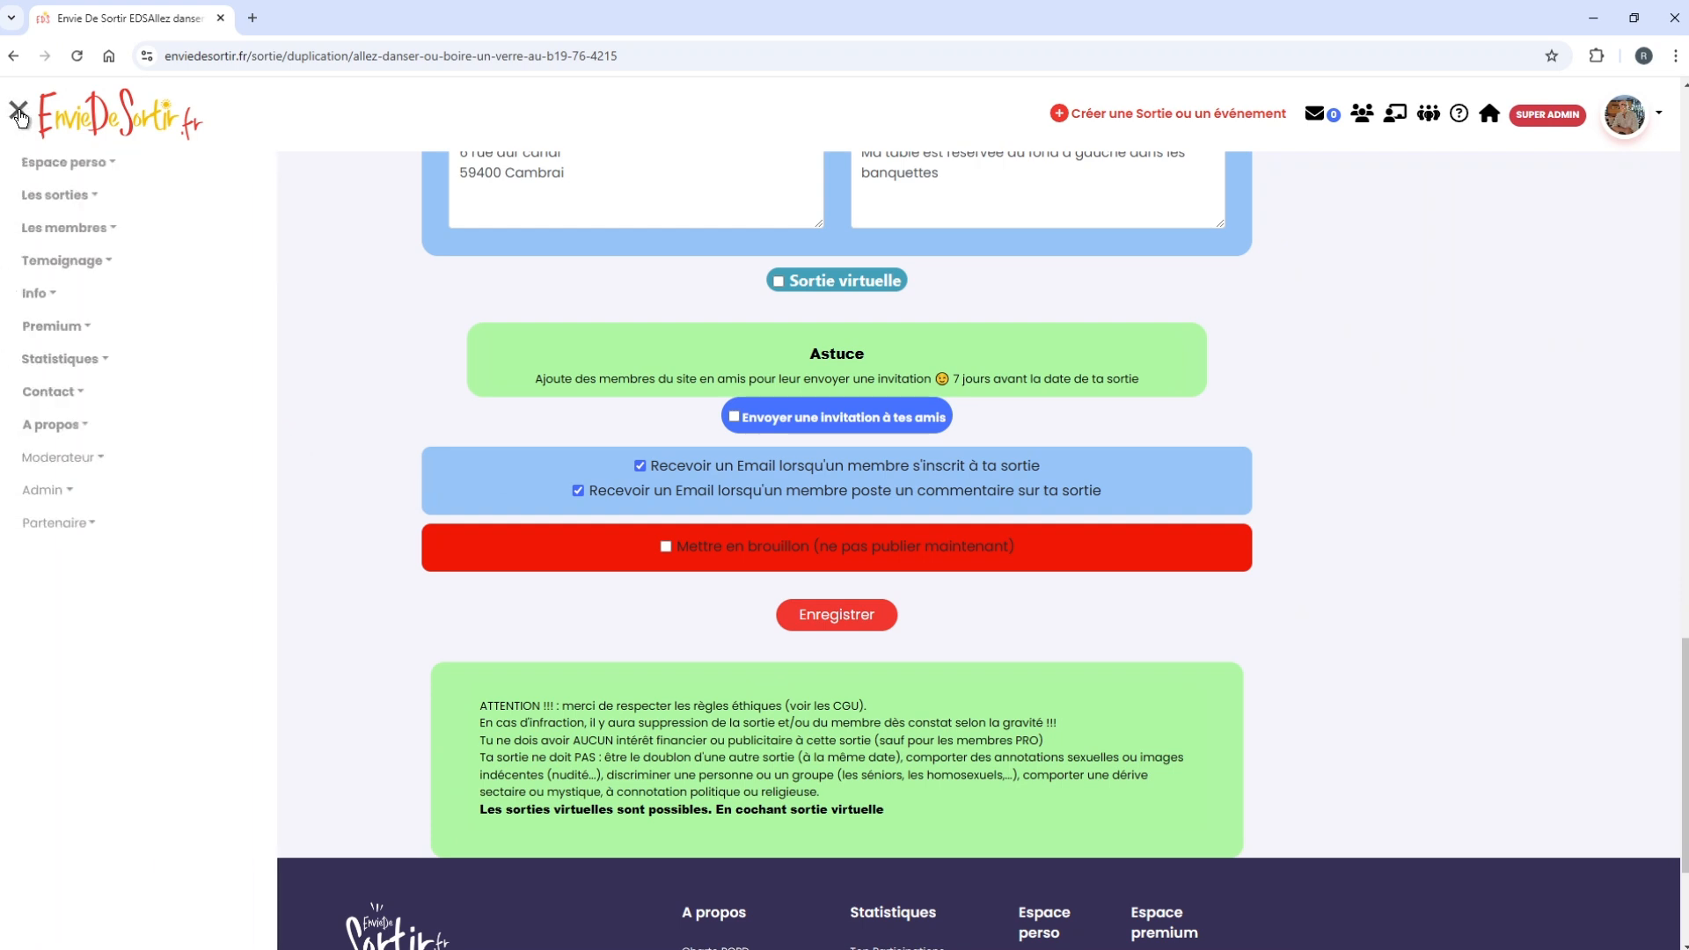
click(39, 195)
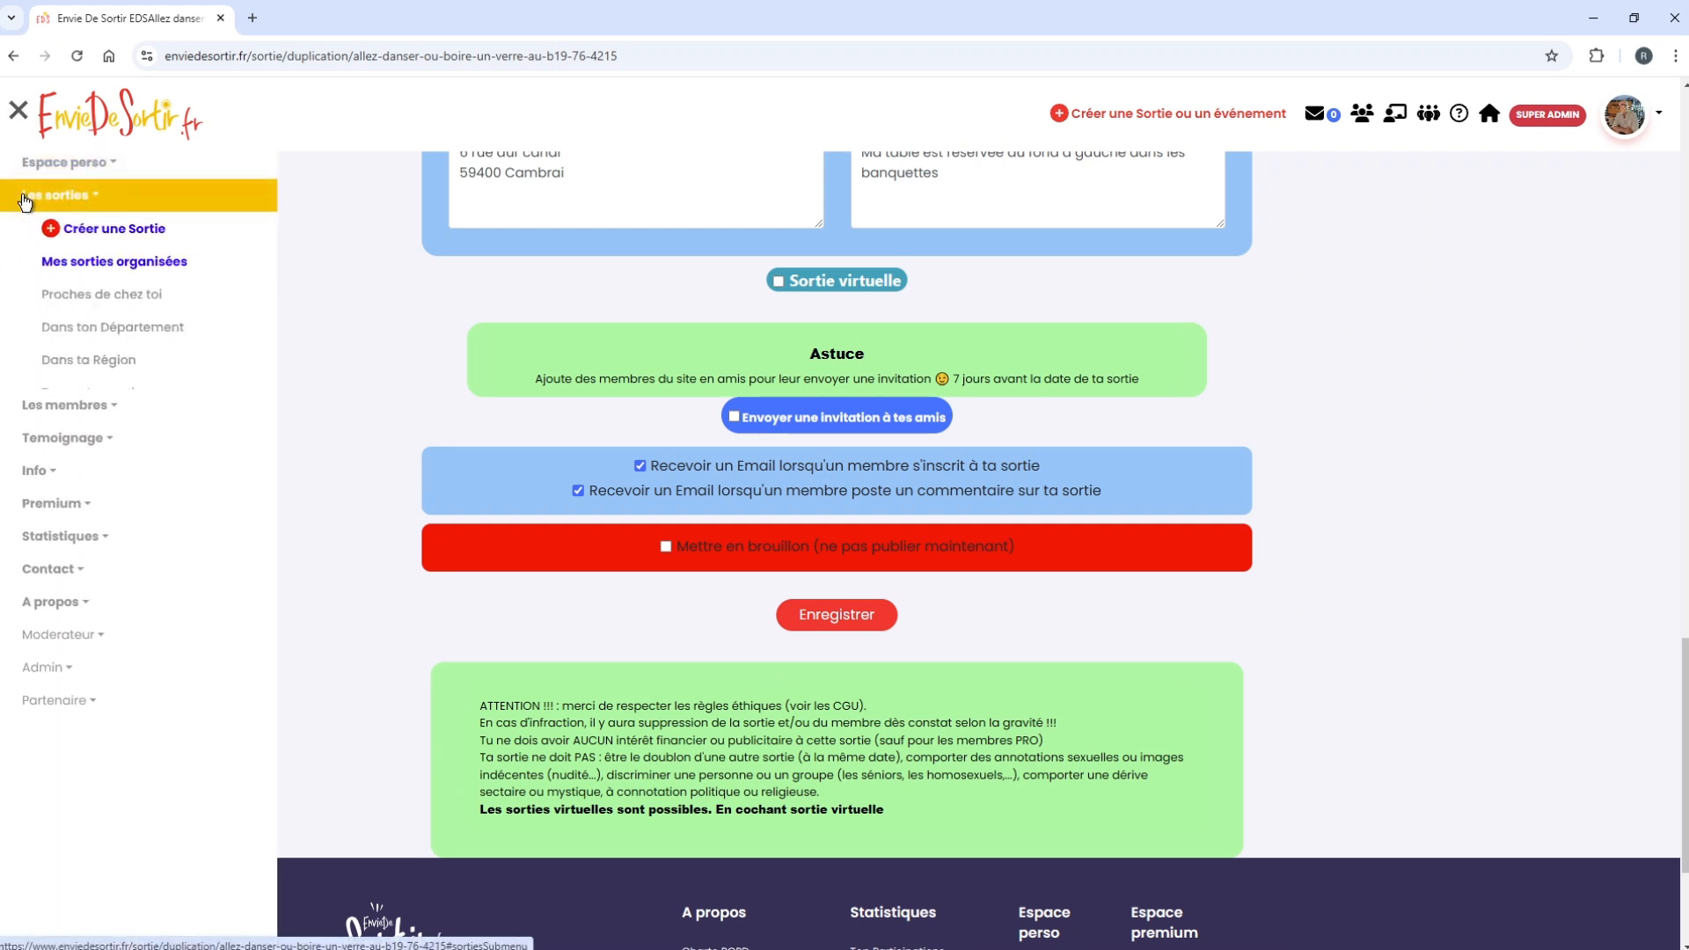
click(98, 262)
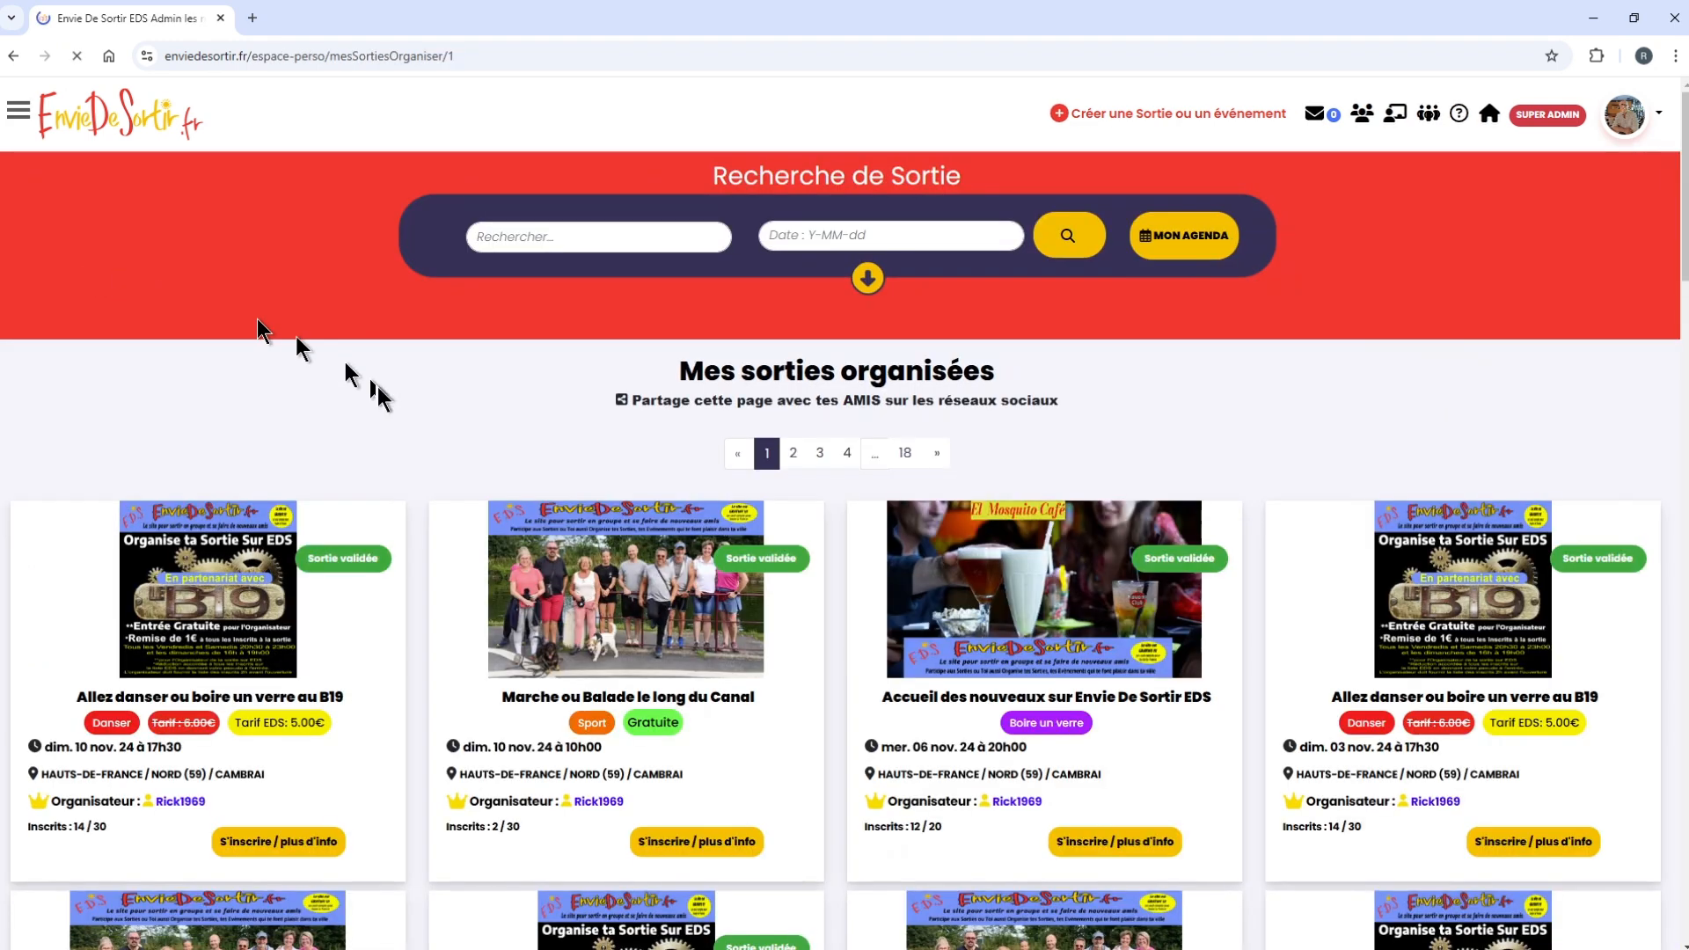
scroll(378, 387, down, 7)
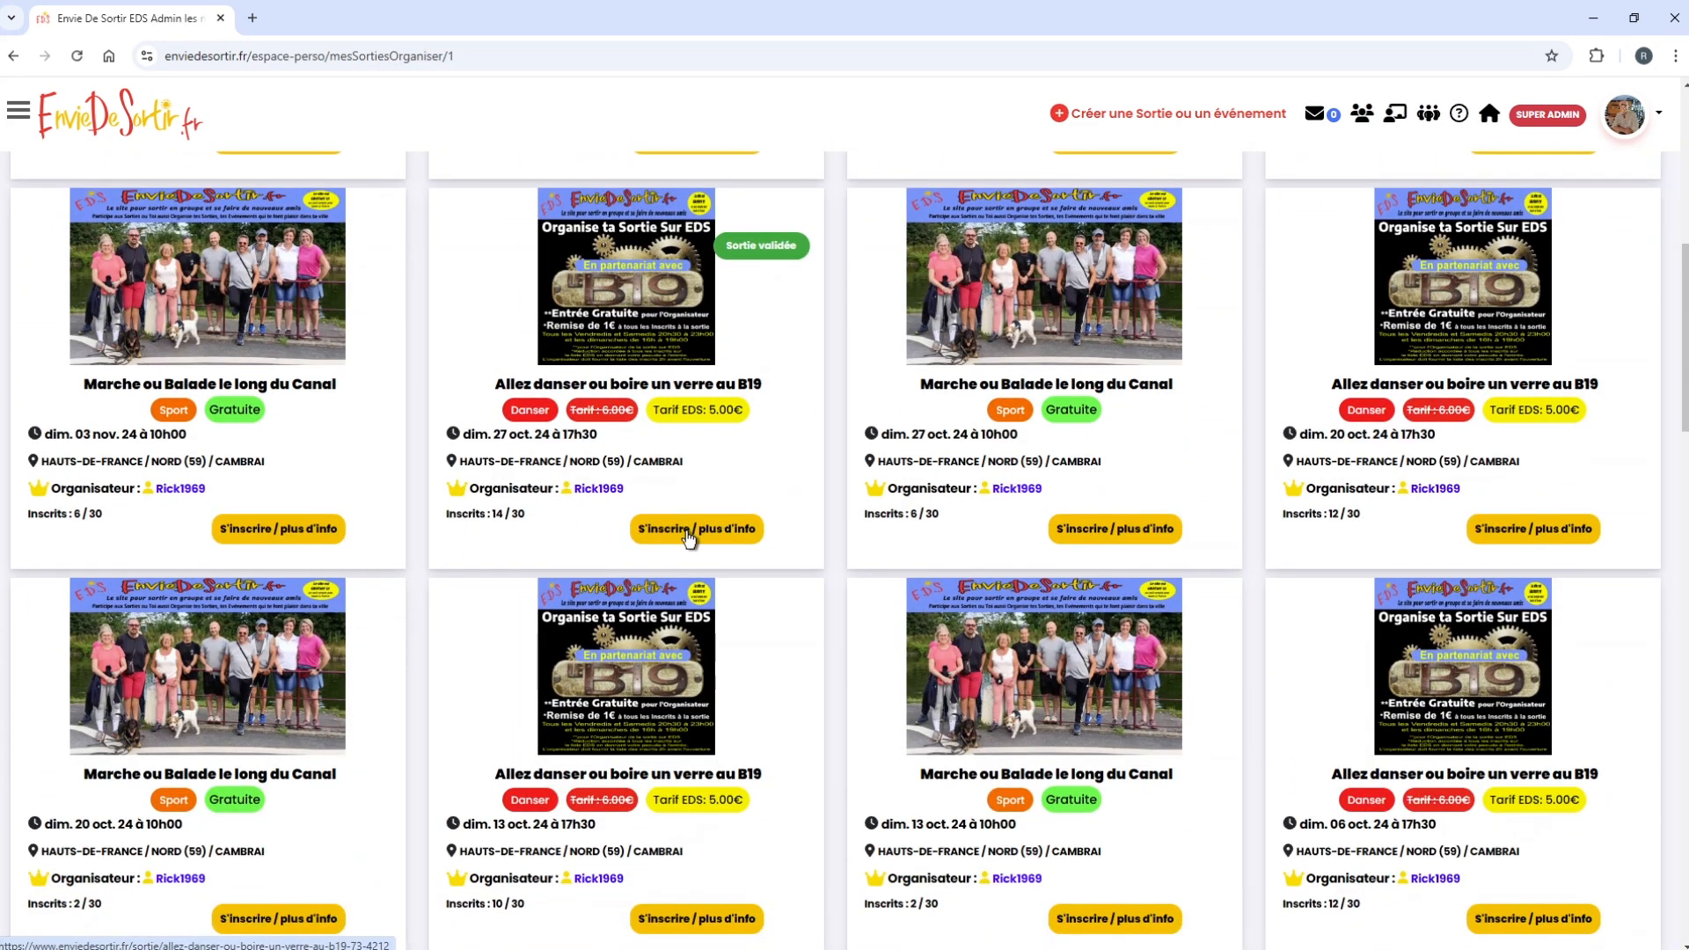
click(688, 531)
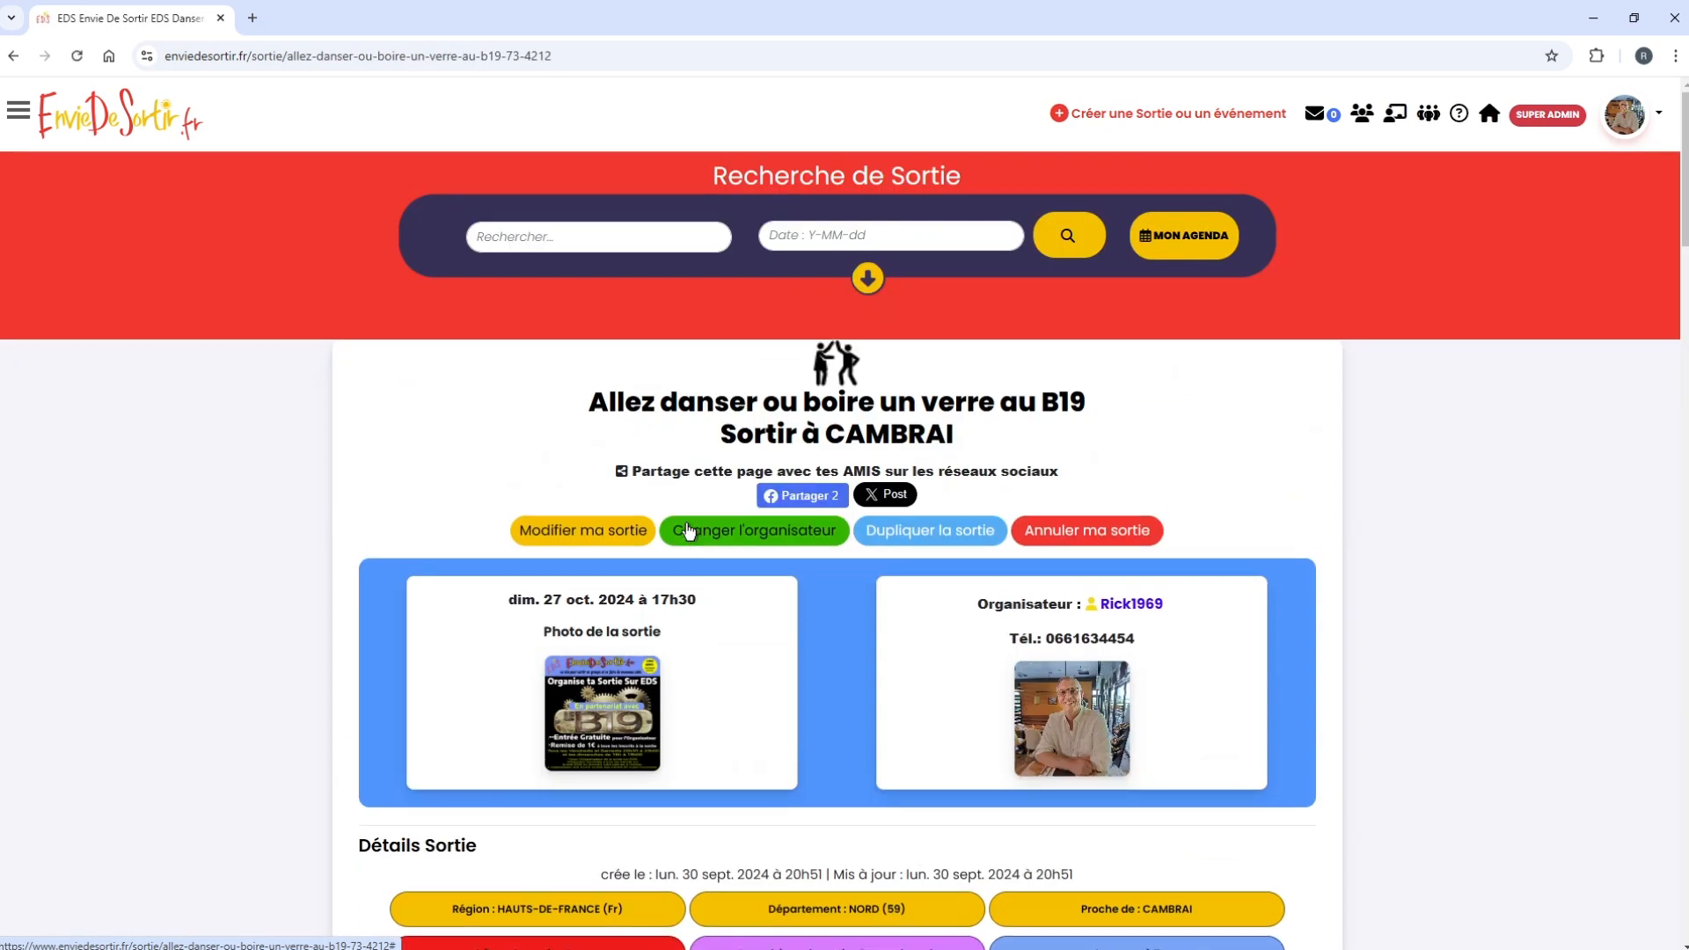
- Open the duplication form for the 27 October B19 outing and look through its prefilled fields
click(906, 530)
scroll(907, 542, down, 3)
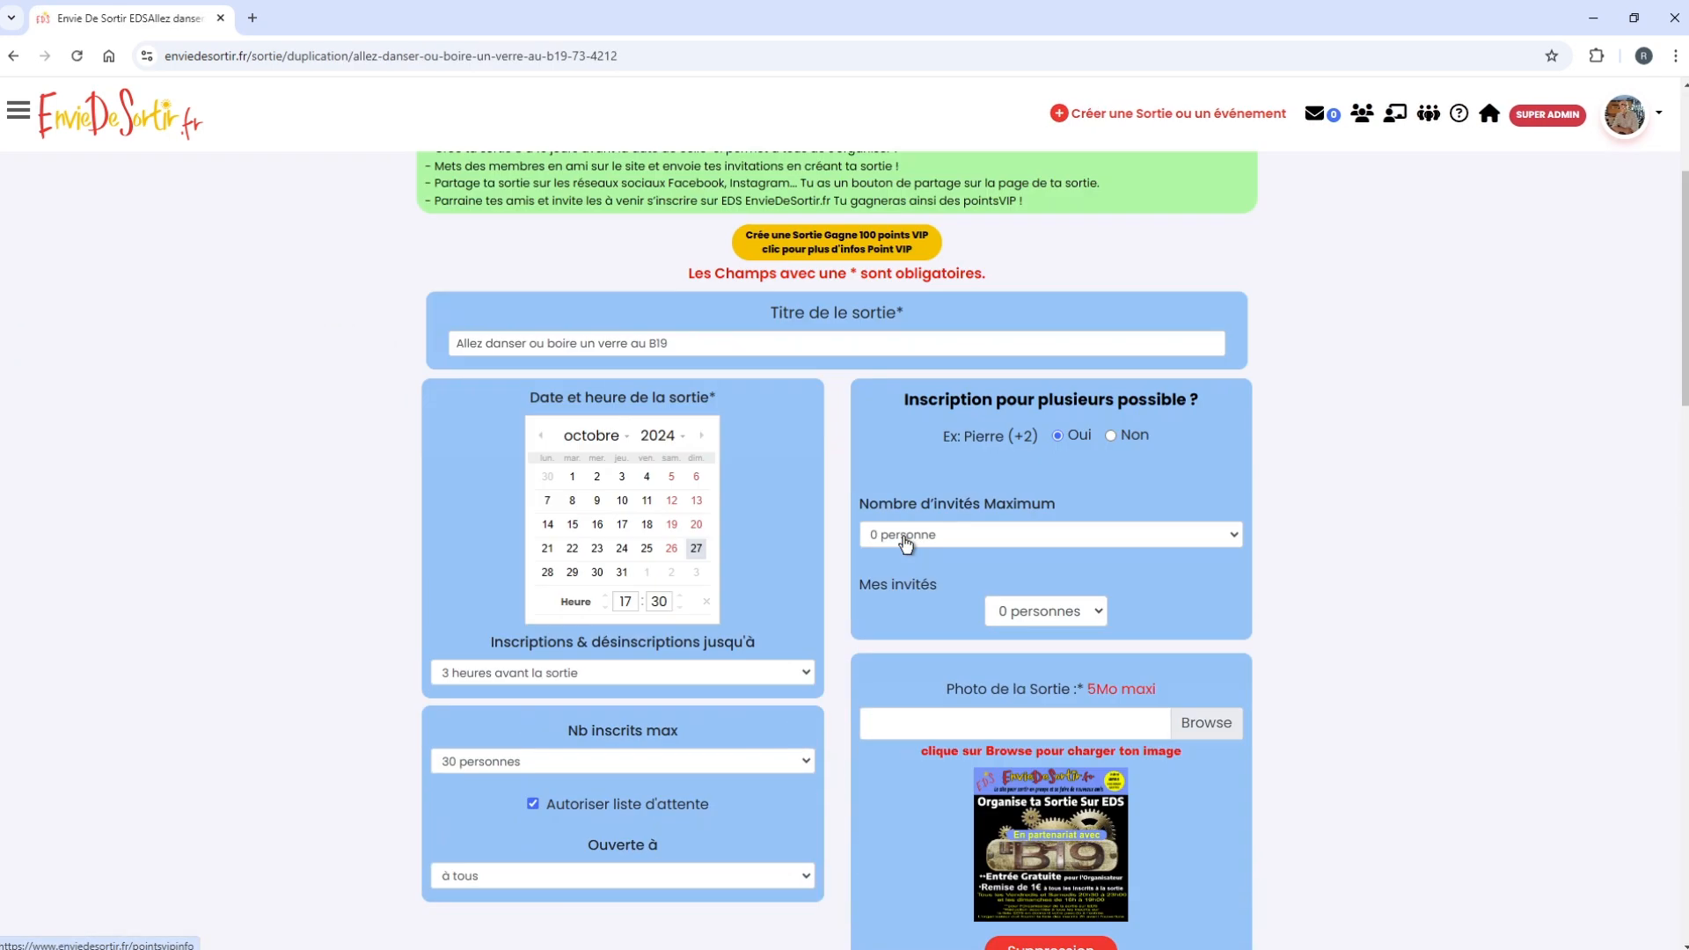
scroll(906, 543, down, 20)
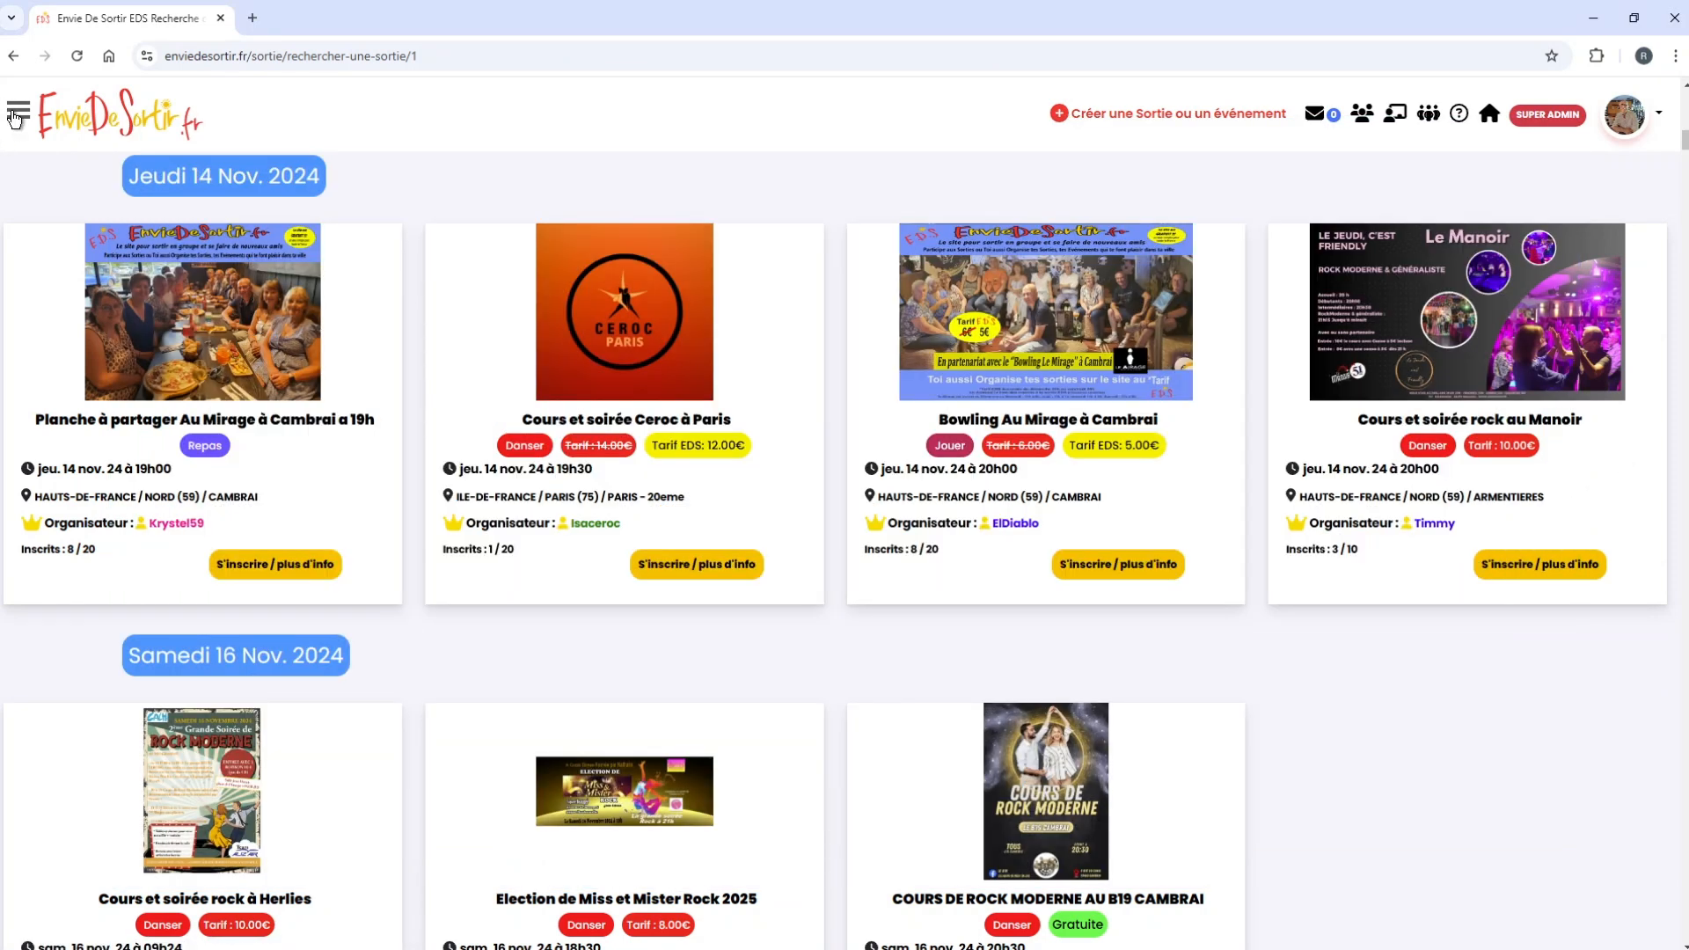
- Start creating a new outing and title it "Allez danser ou boire un verre au B19"
click(16, 113)
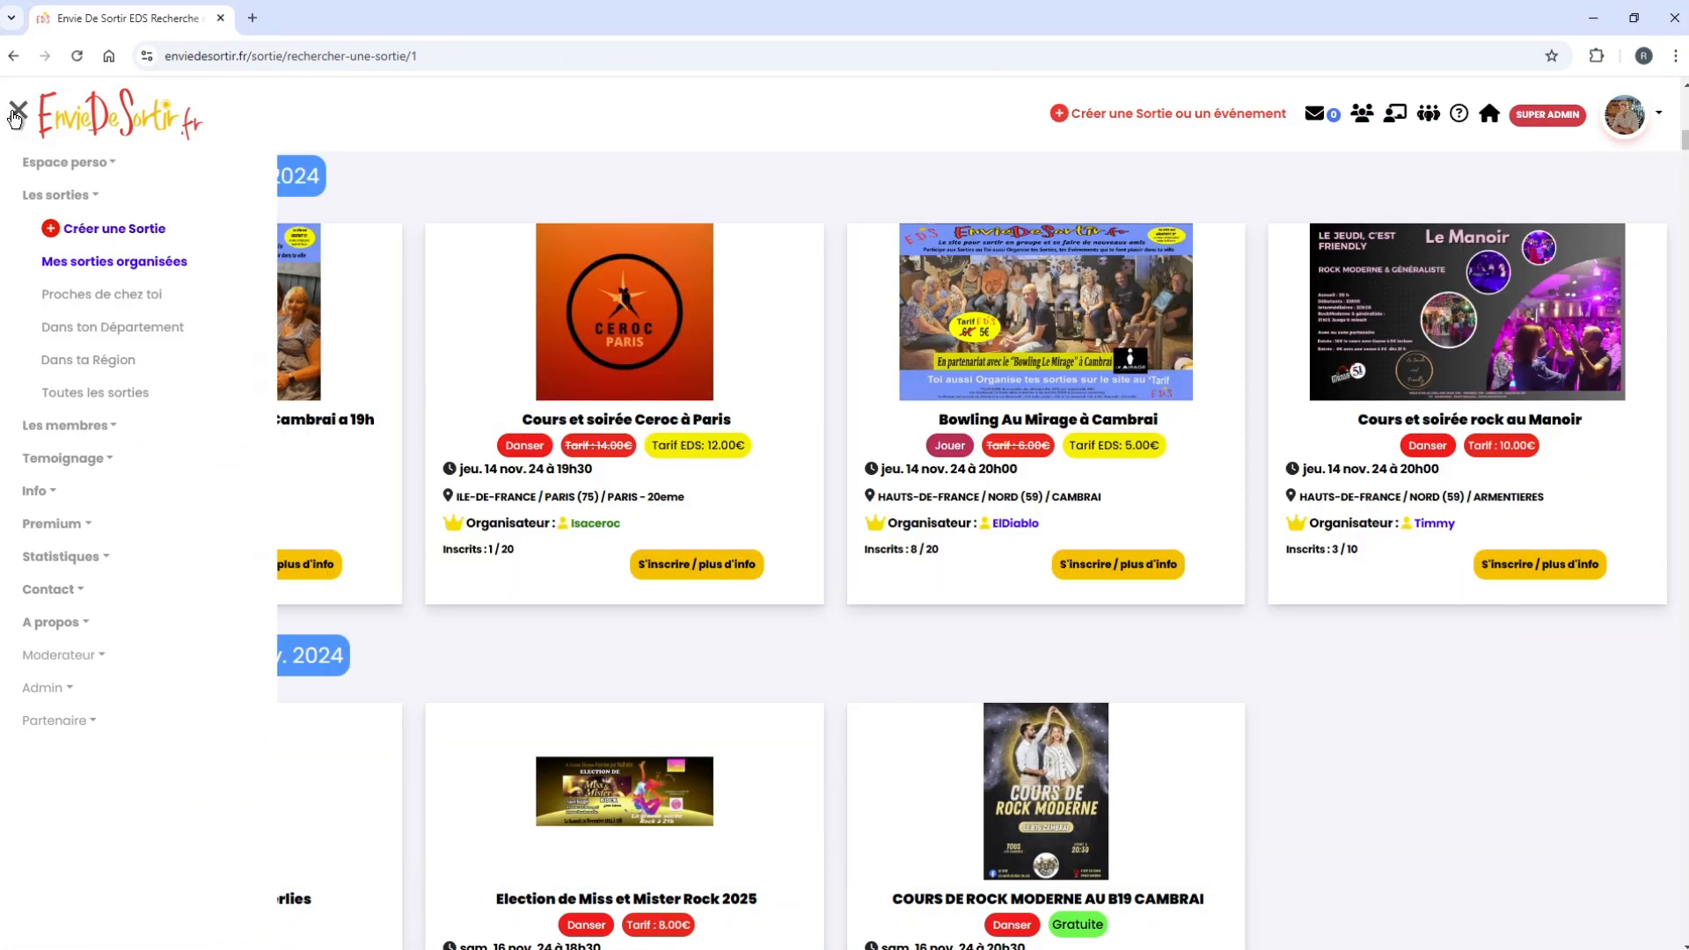
click(61, 233)
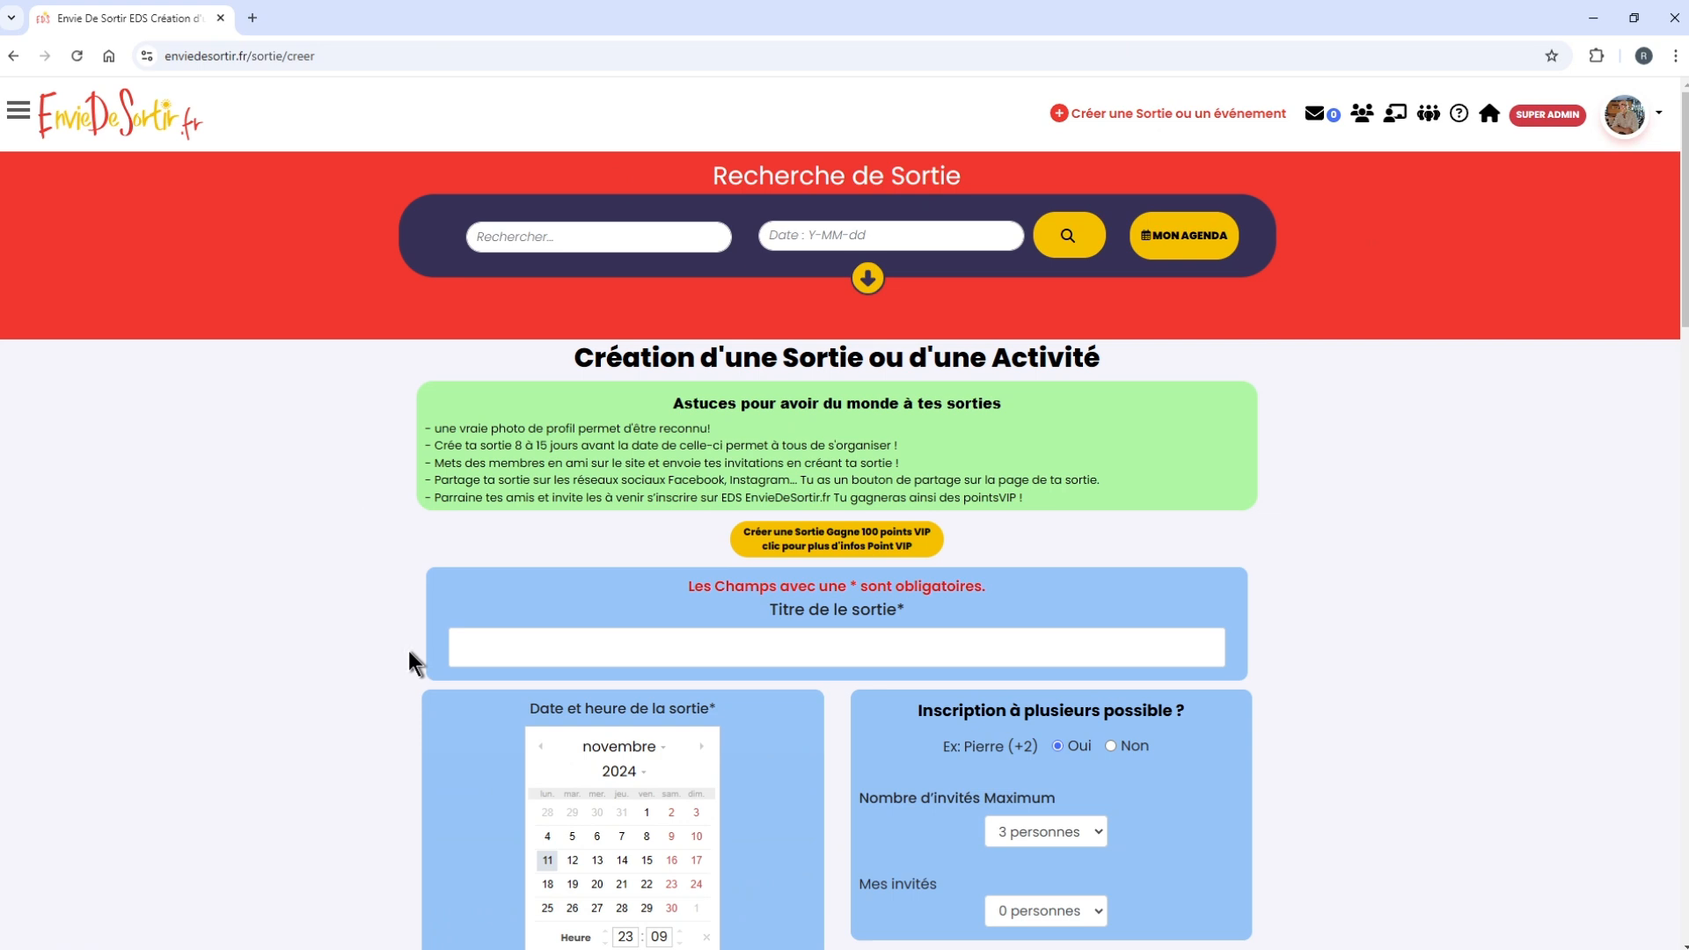
click(1058, 115)
click(508, 654)
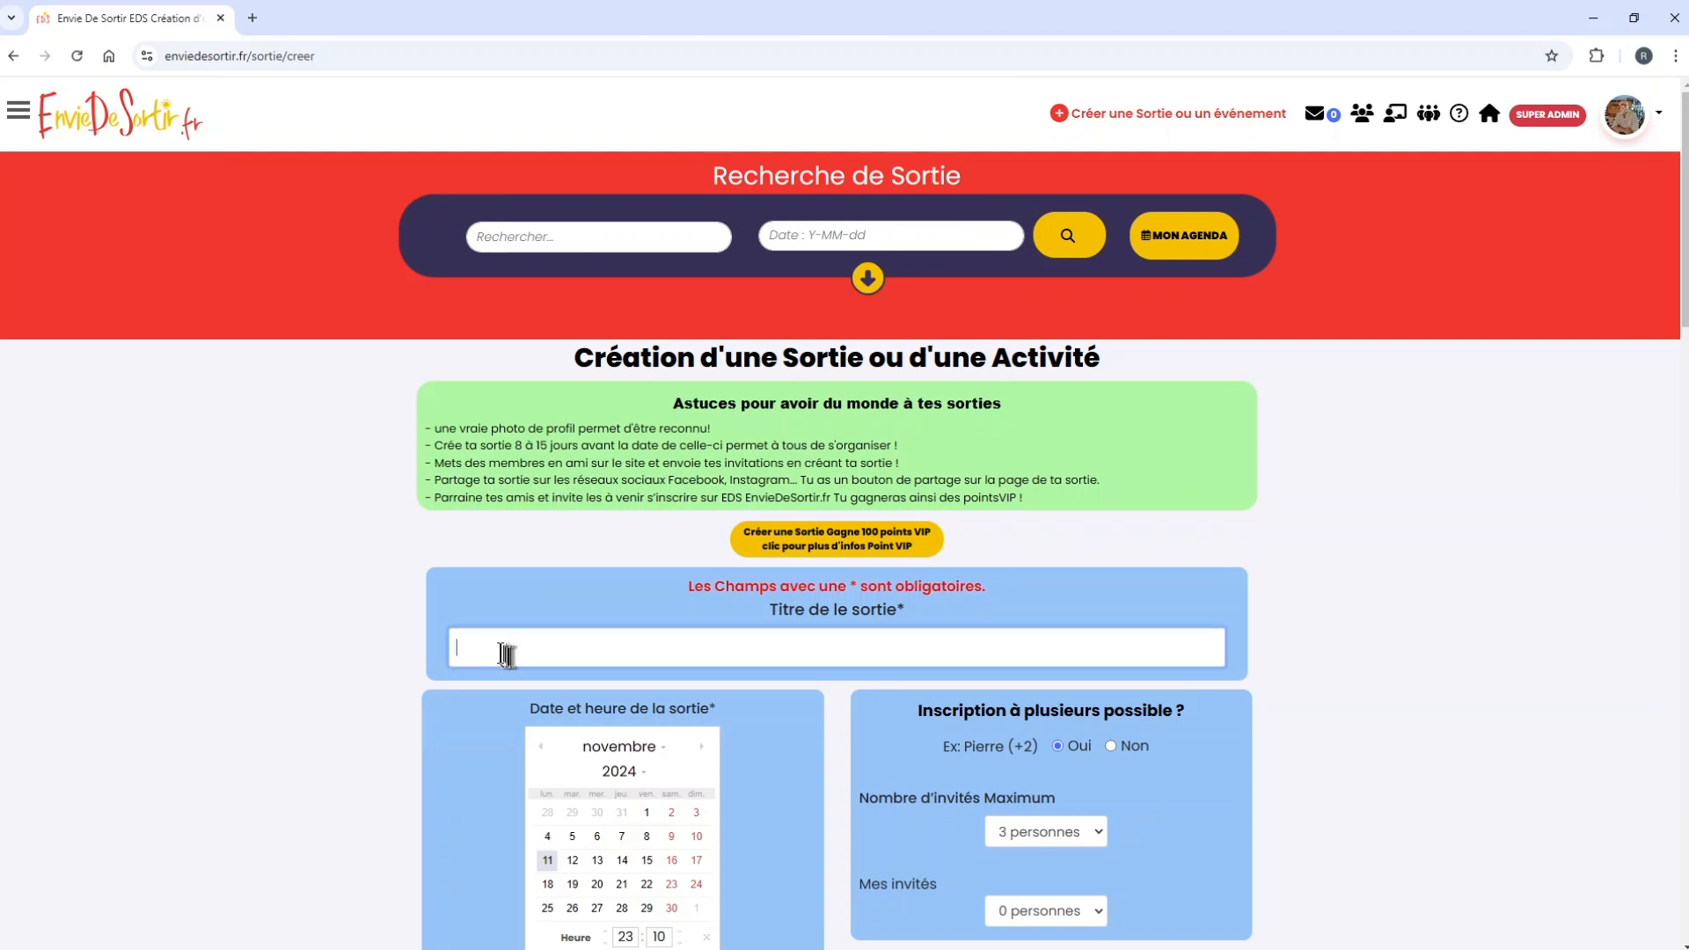
text(Allez danser ou boire un verre au B19)
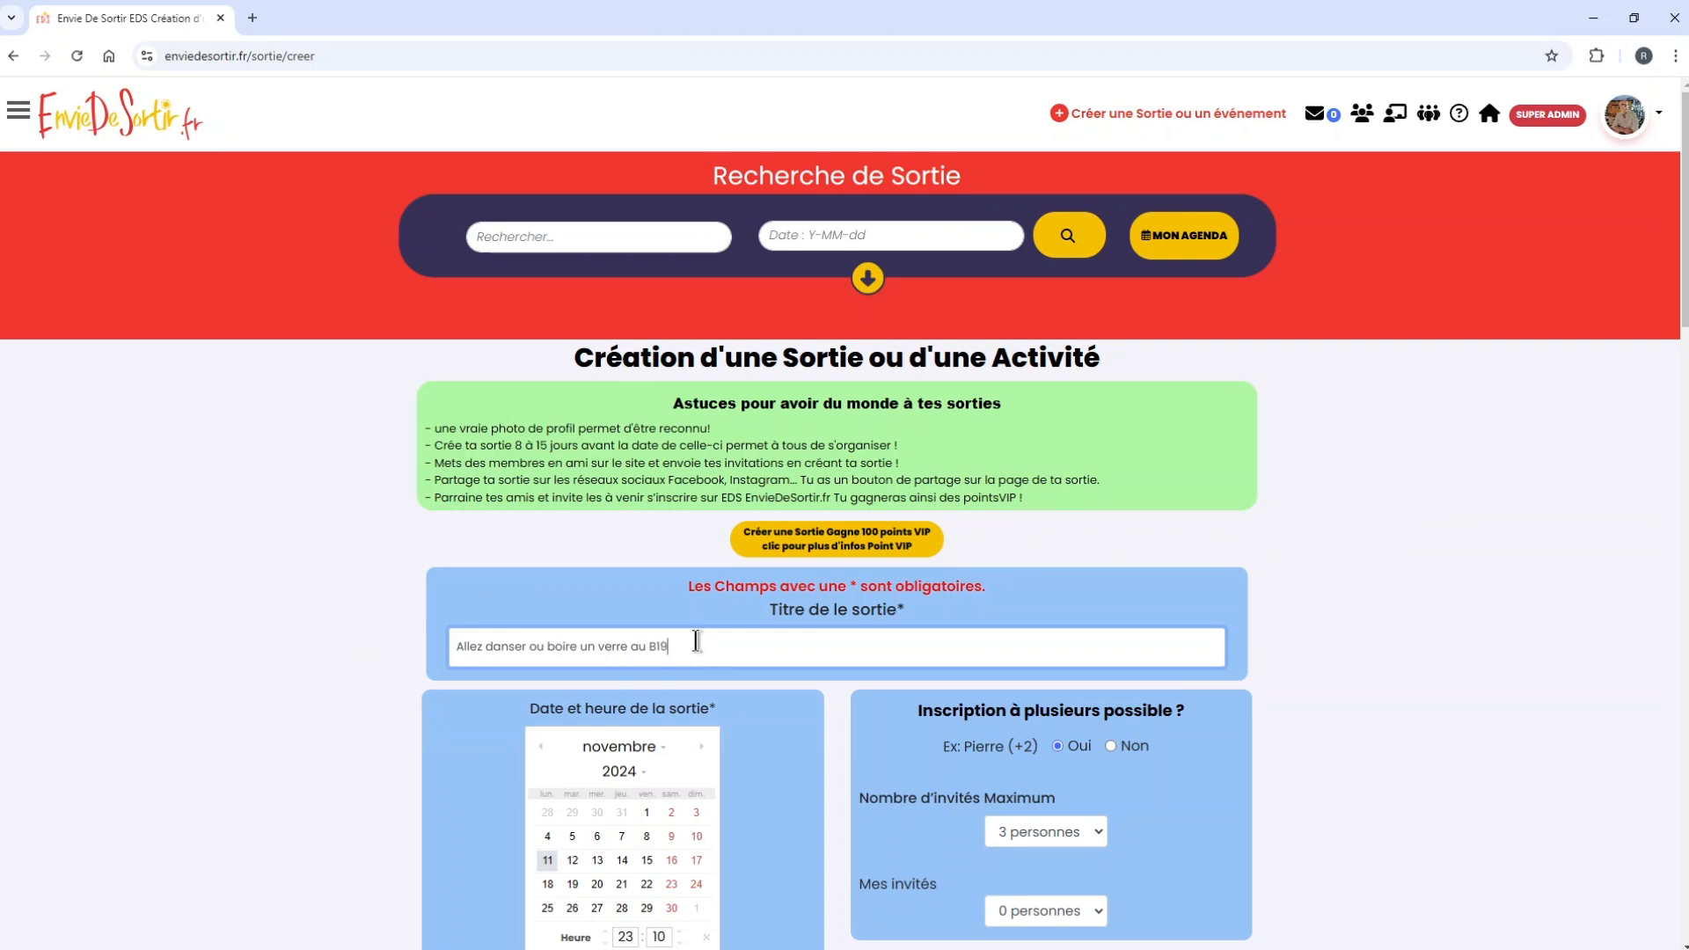
- Set the outing's date to 15 December 2024 and its time to 17:30
scroll(695, 641, down, 3)
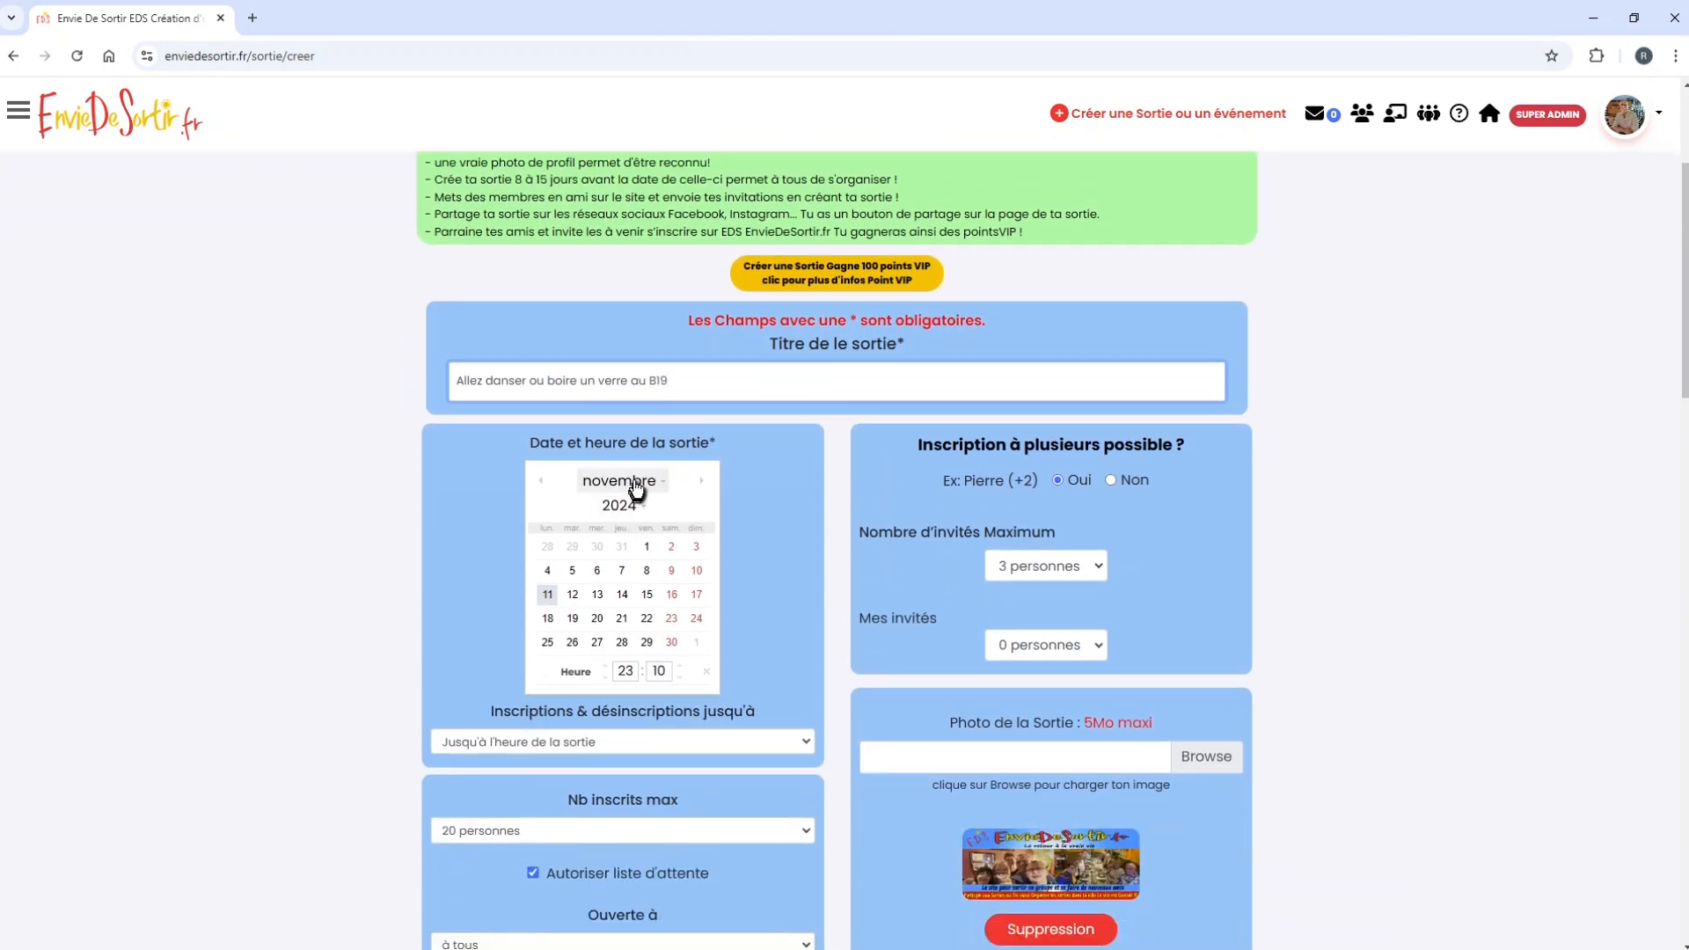
click(636, 482)
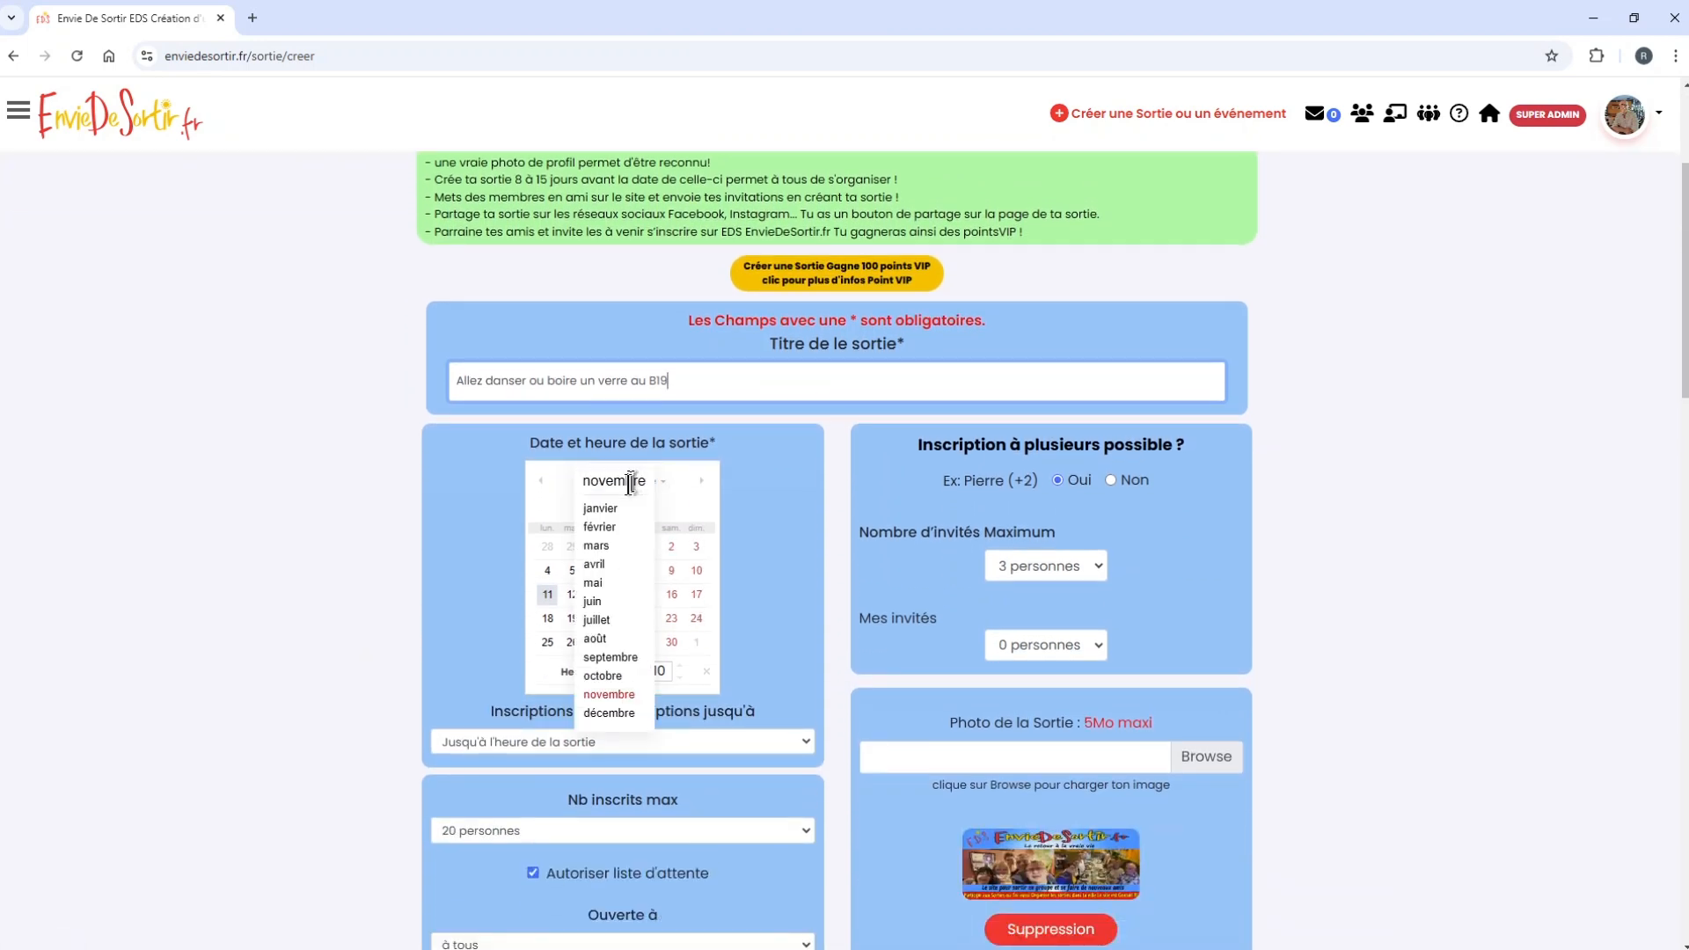
click(607, 714)
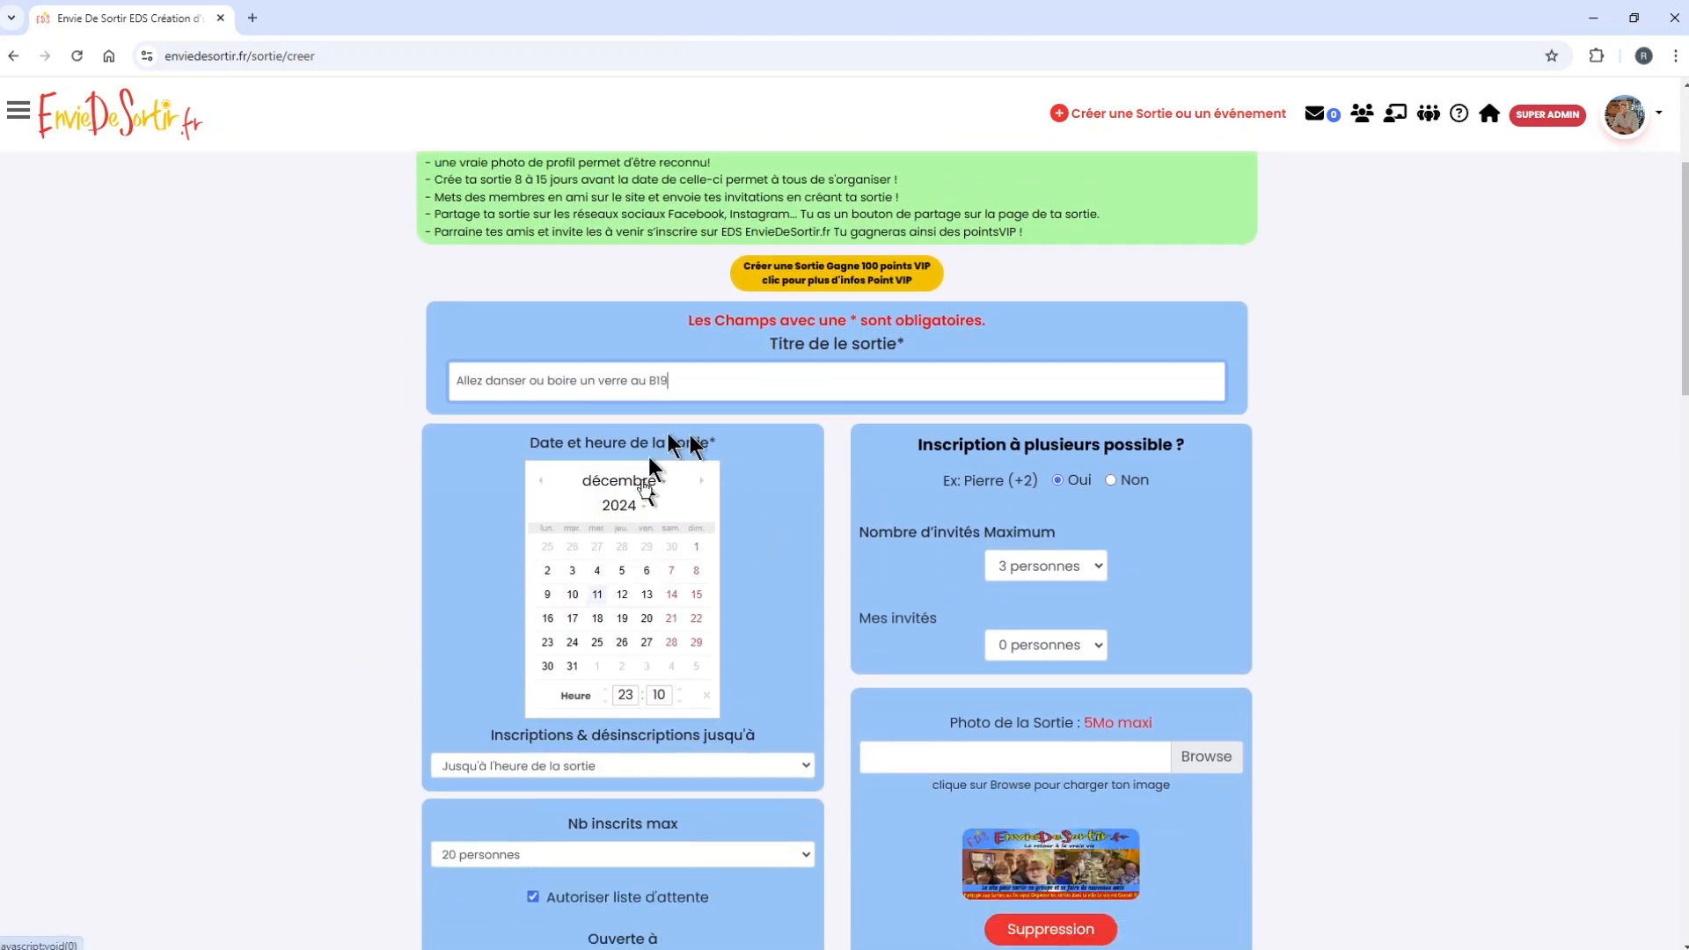
click(696, 596)
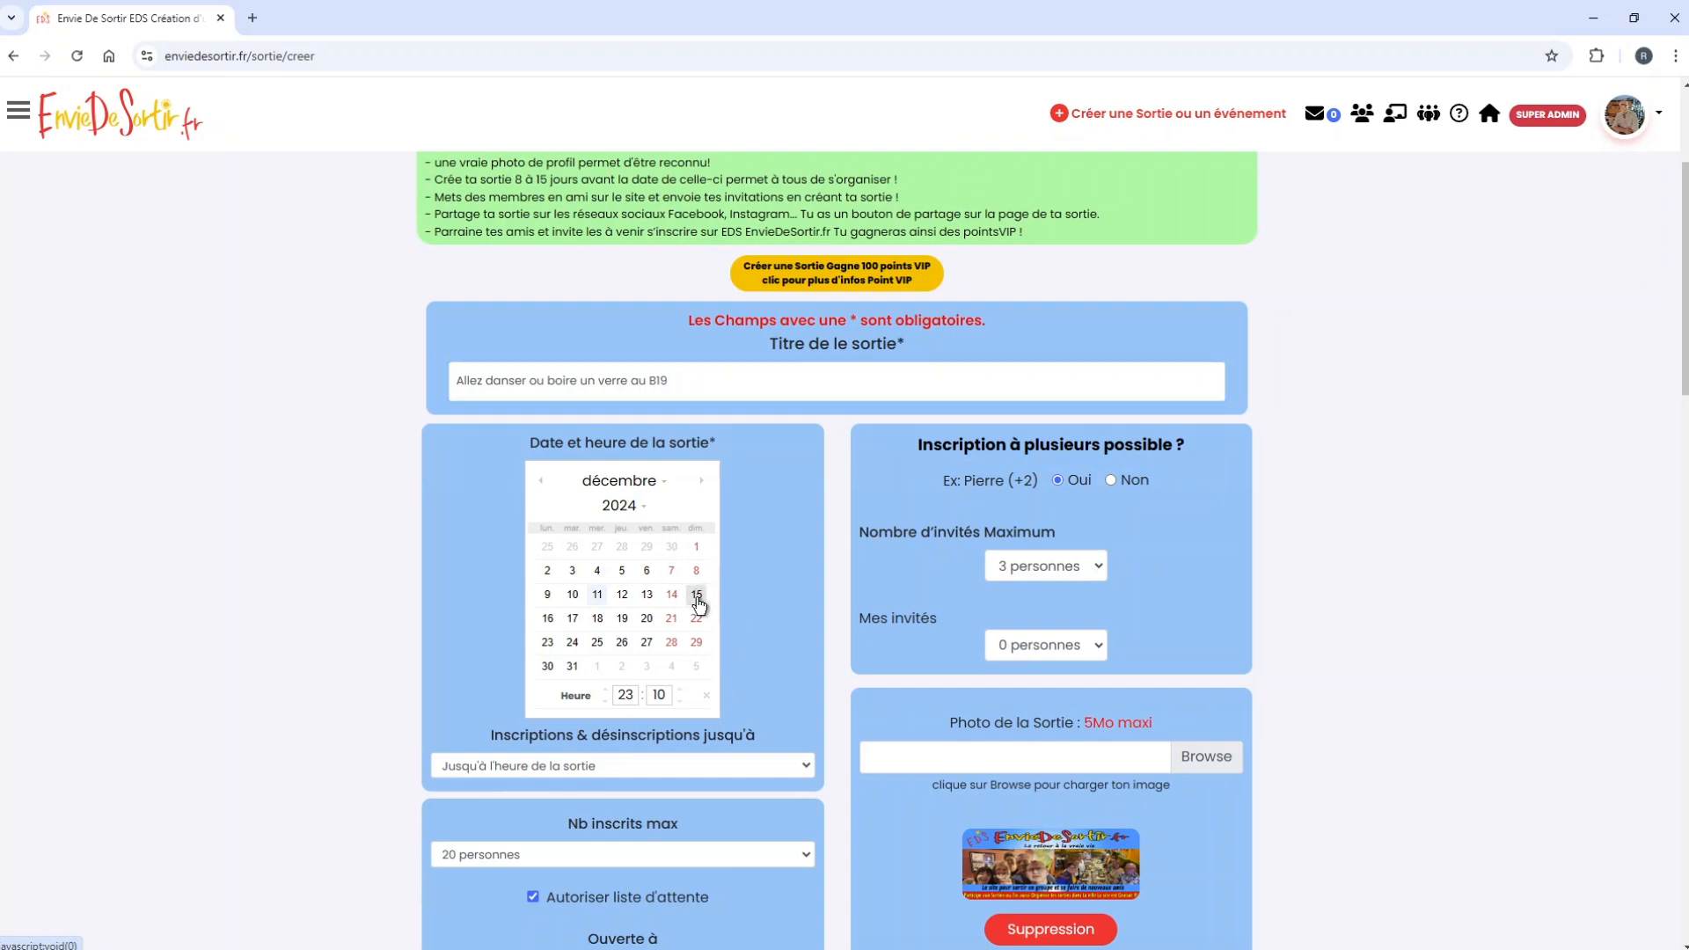
click(626, 695)
text(01)
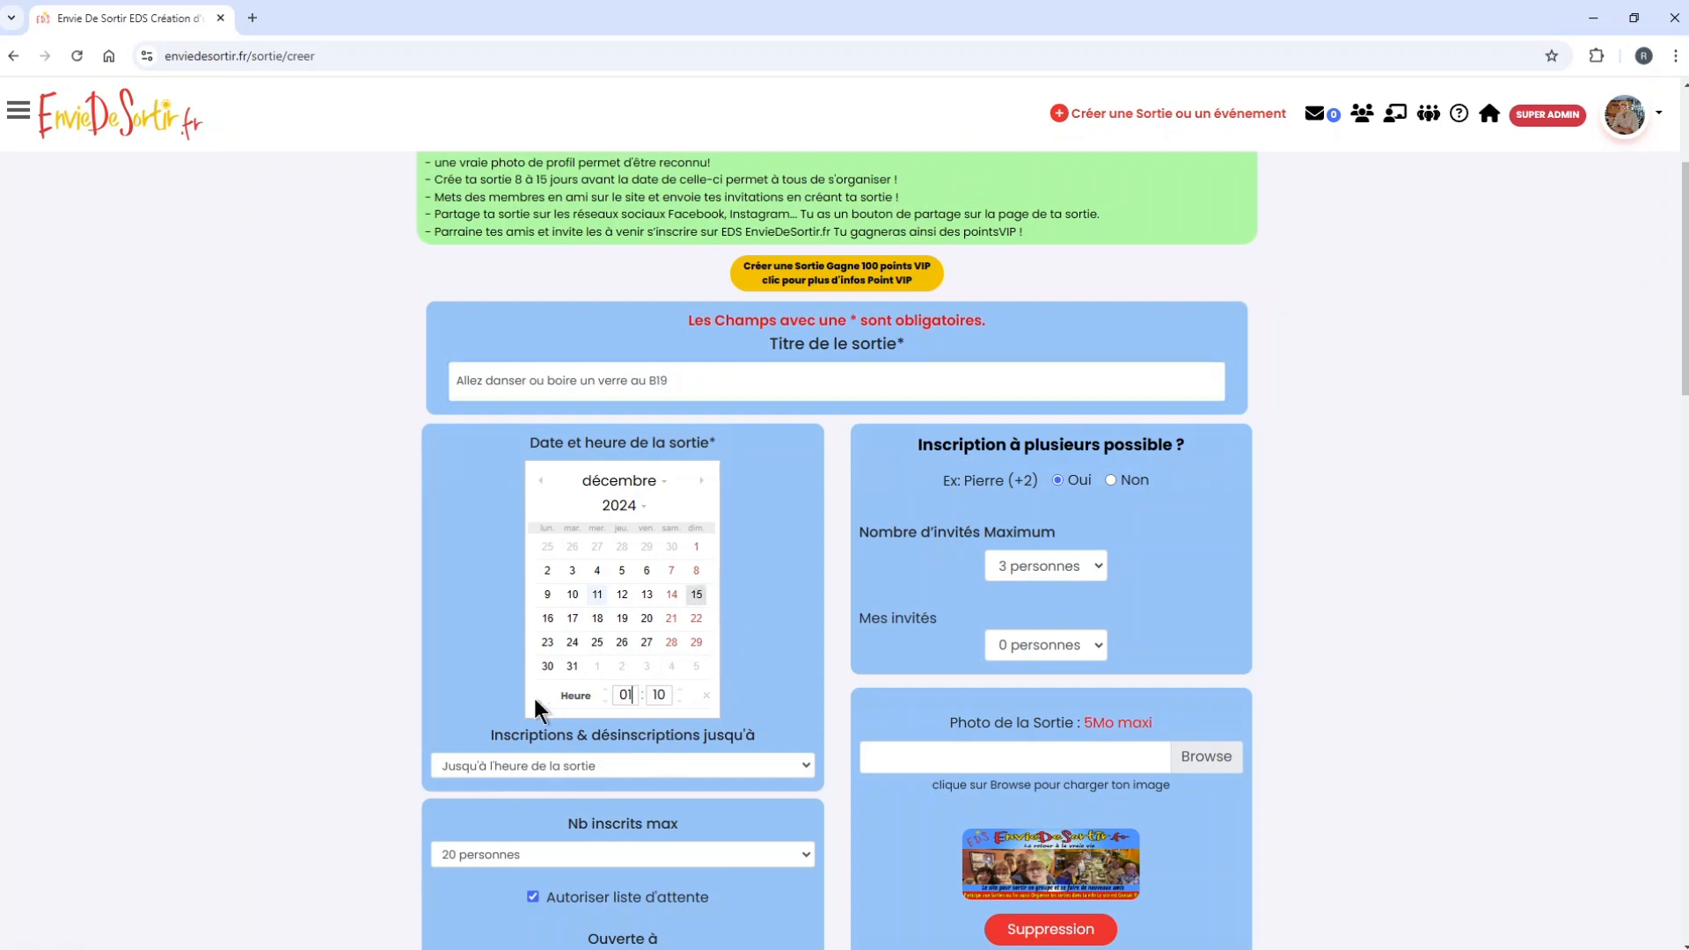
text(7)
drag(667, 695, 607, 697)
text(30)
- Set the registration deadline to "3 heures avant la sortie" and keep the outing open "à tous"
click(525, 763)
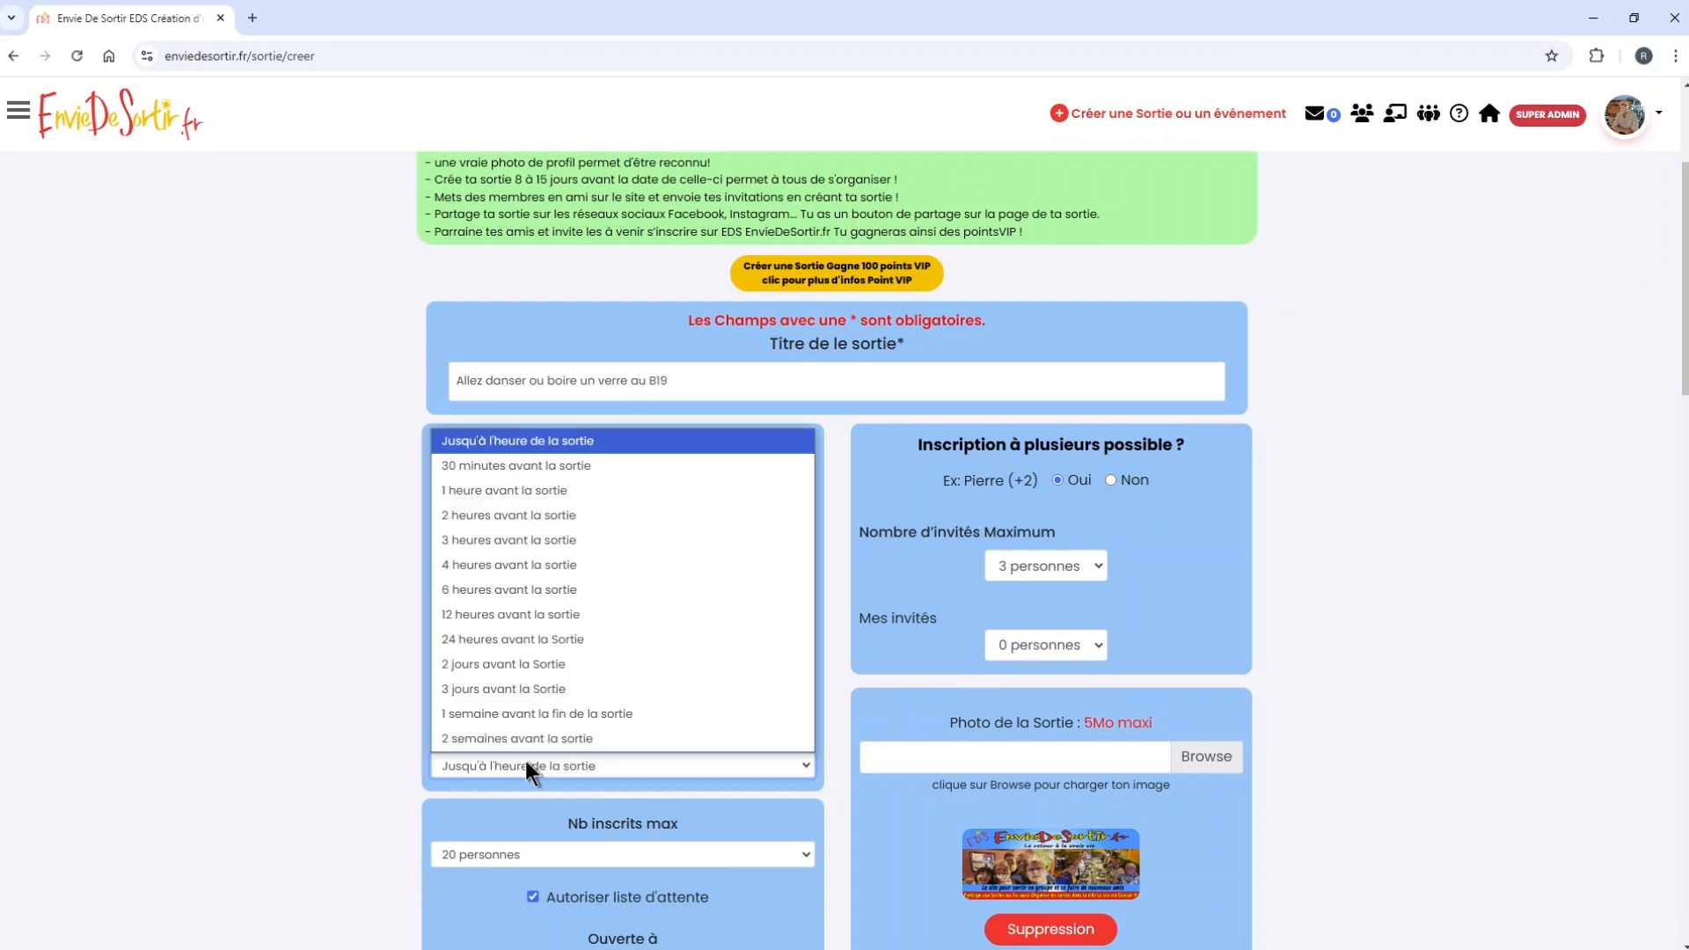
click(483, 539)
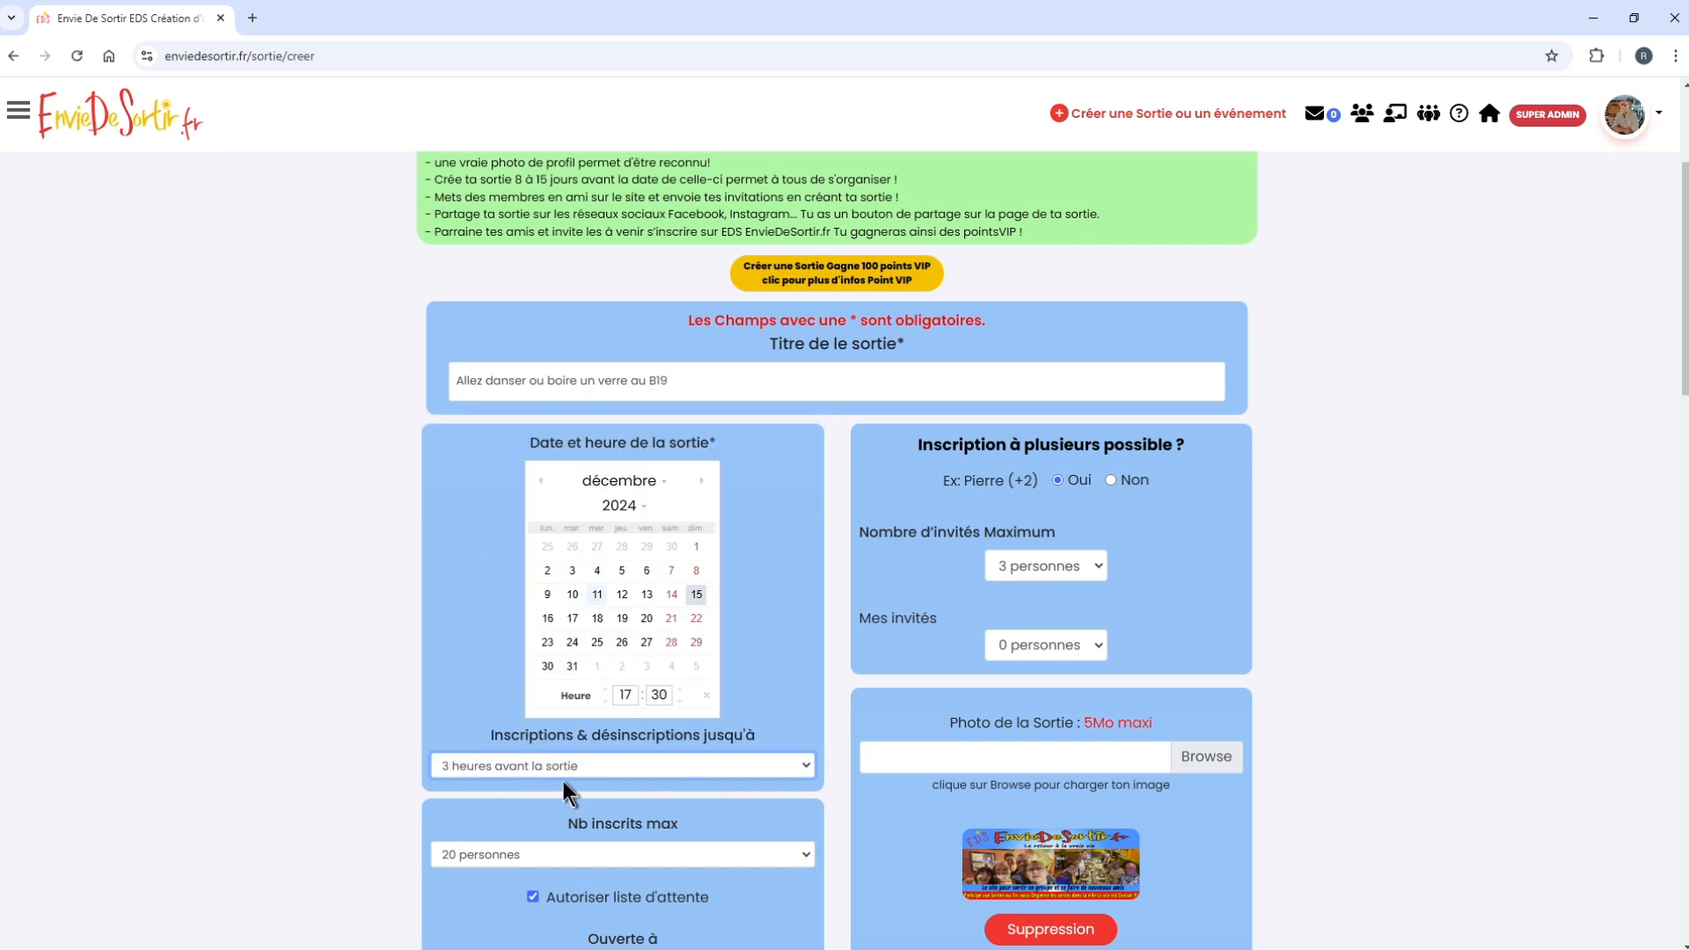
scroll(563, 781, down, 2)
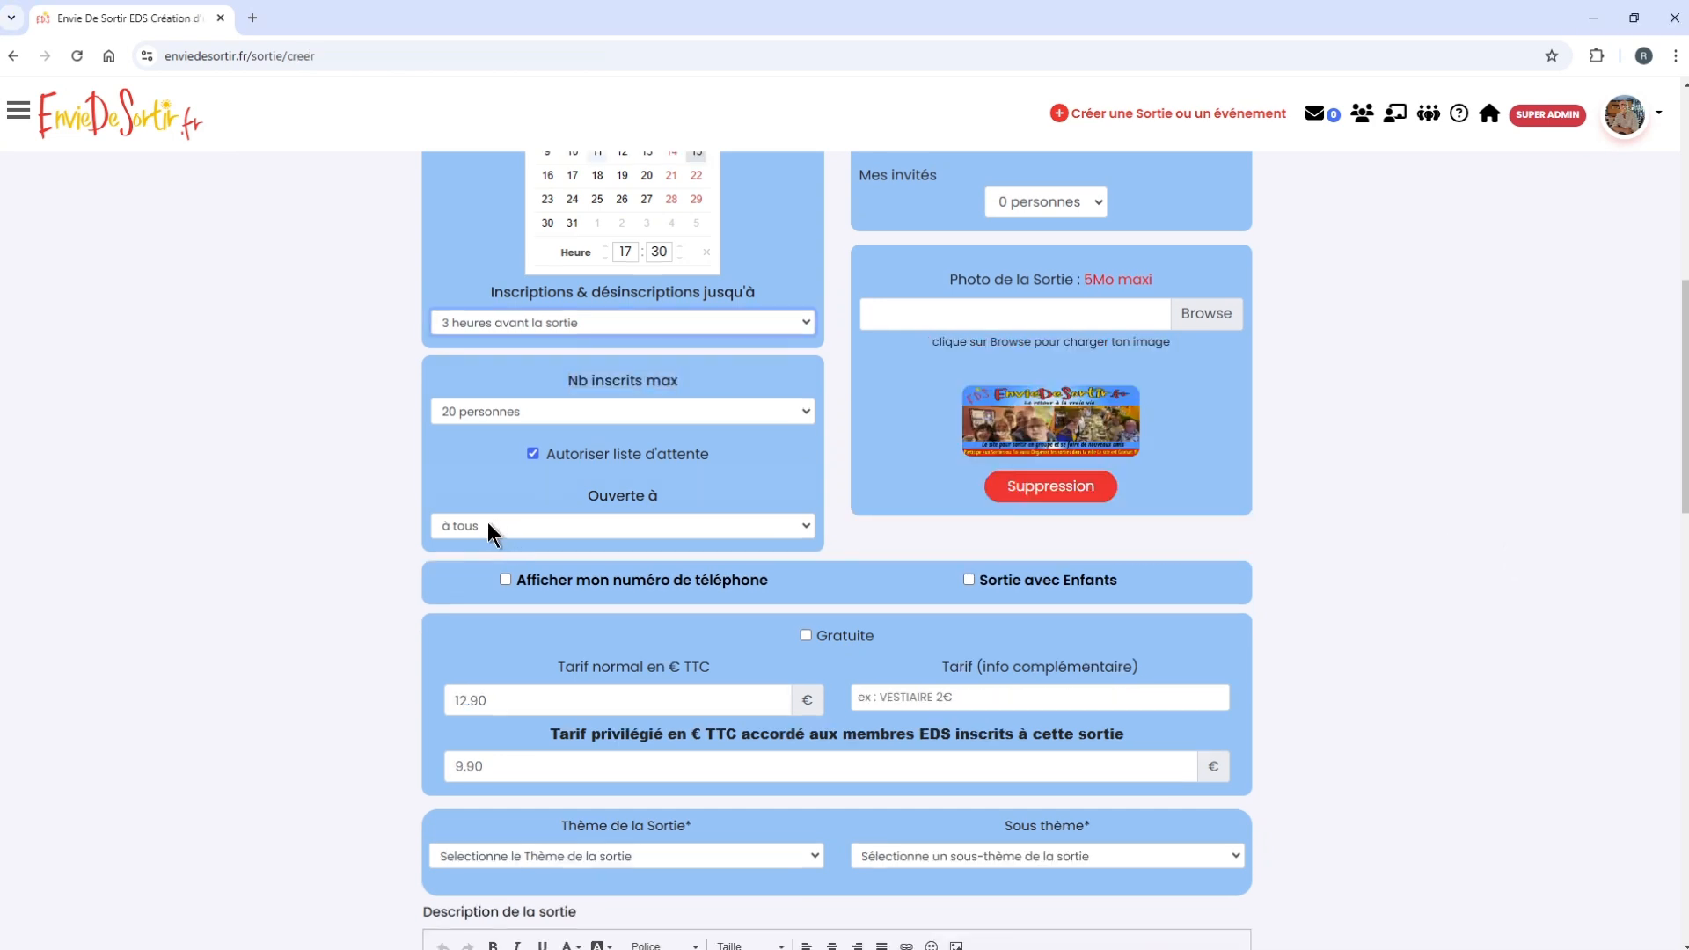
click(487, 526)
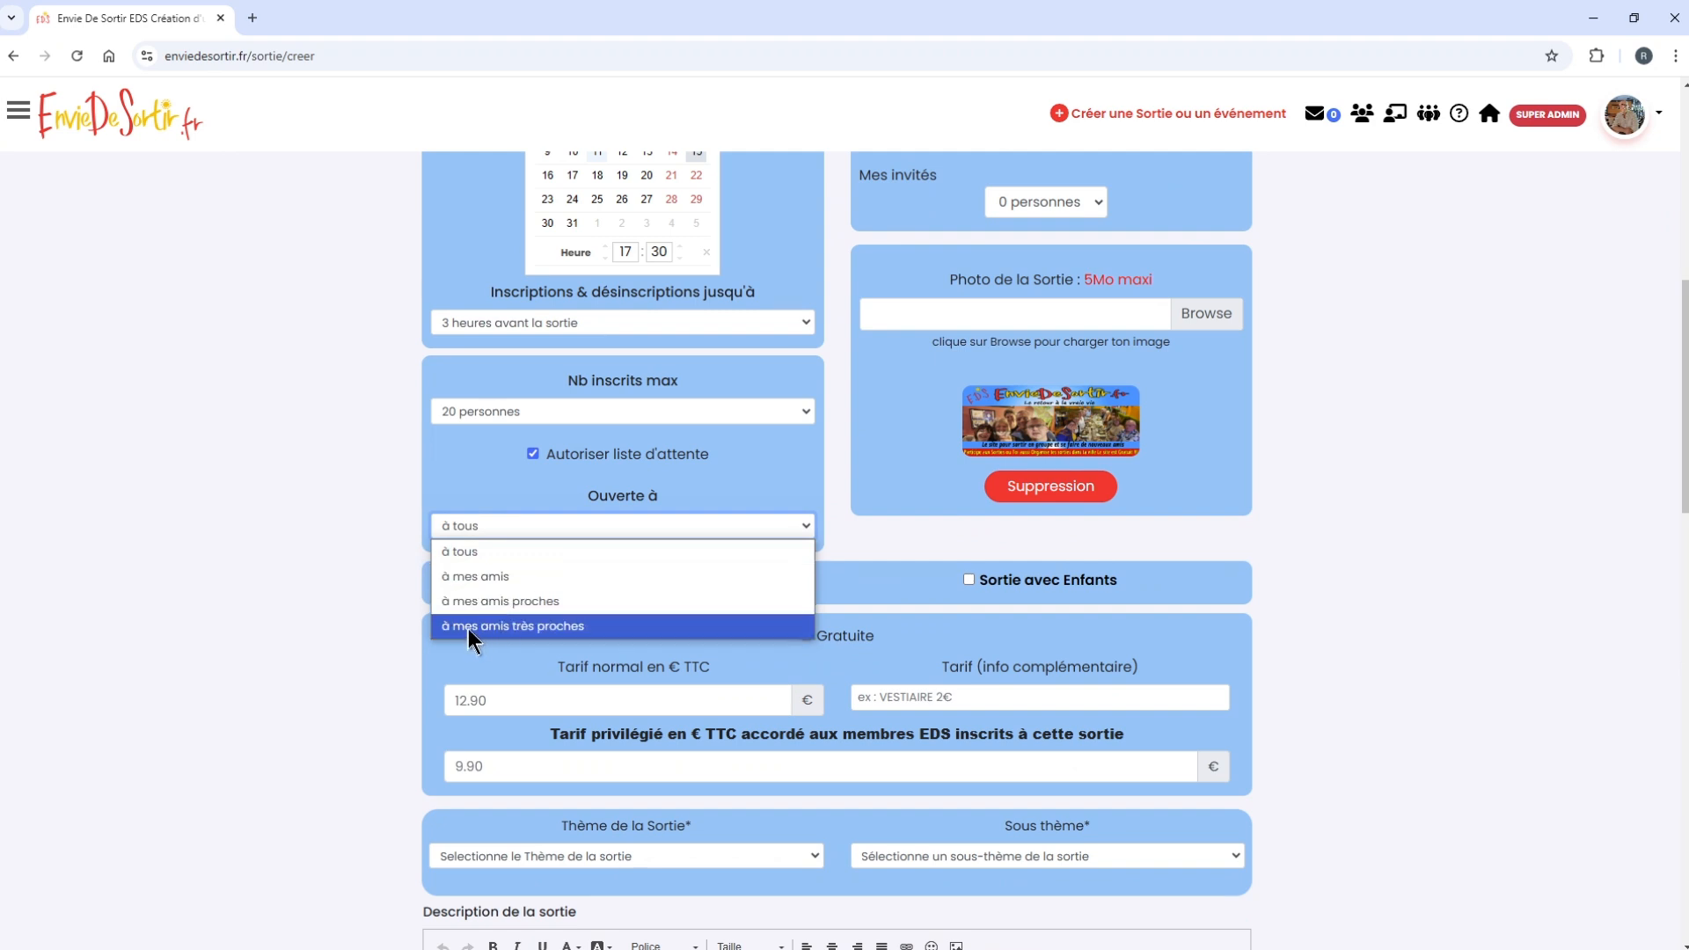
click(458, 556)
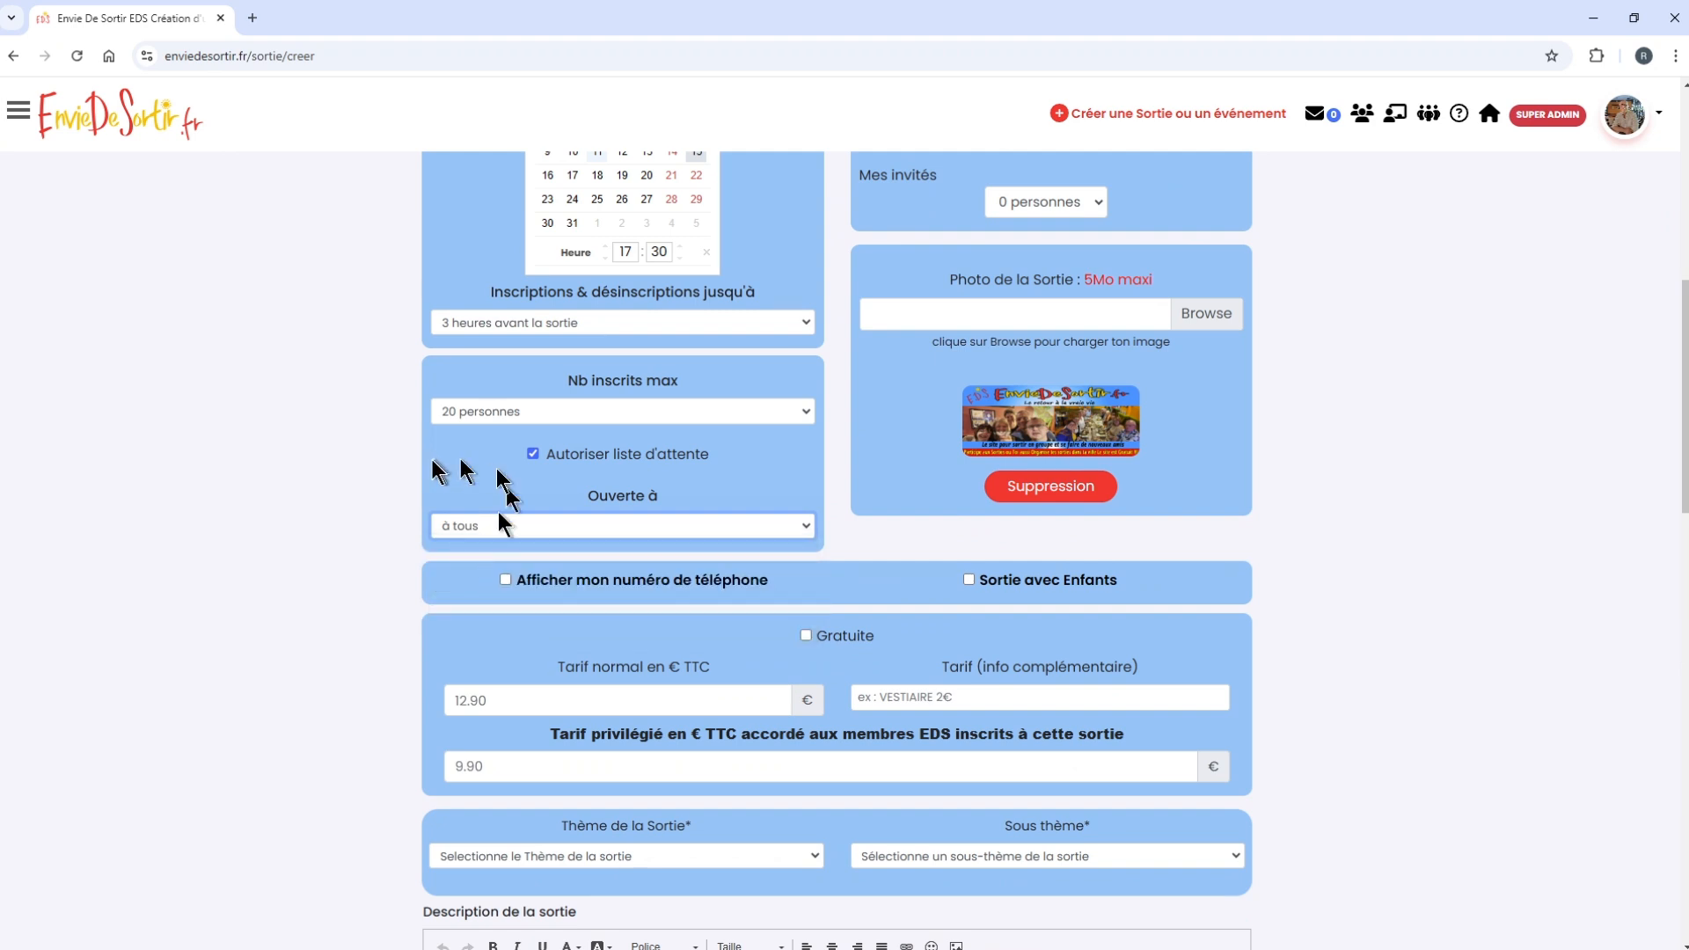
- Disallow registration for several people by choosing "Non" for "Inscription à plusieurs possible ?"
scroll(953, 452, up, 3)
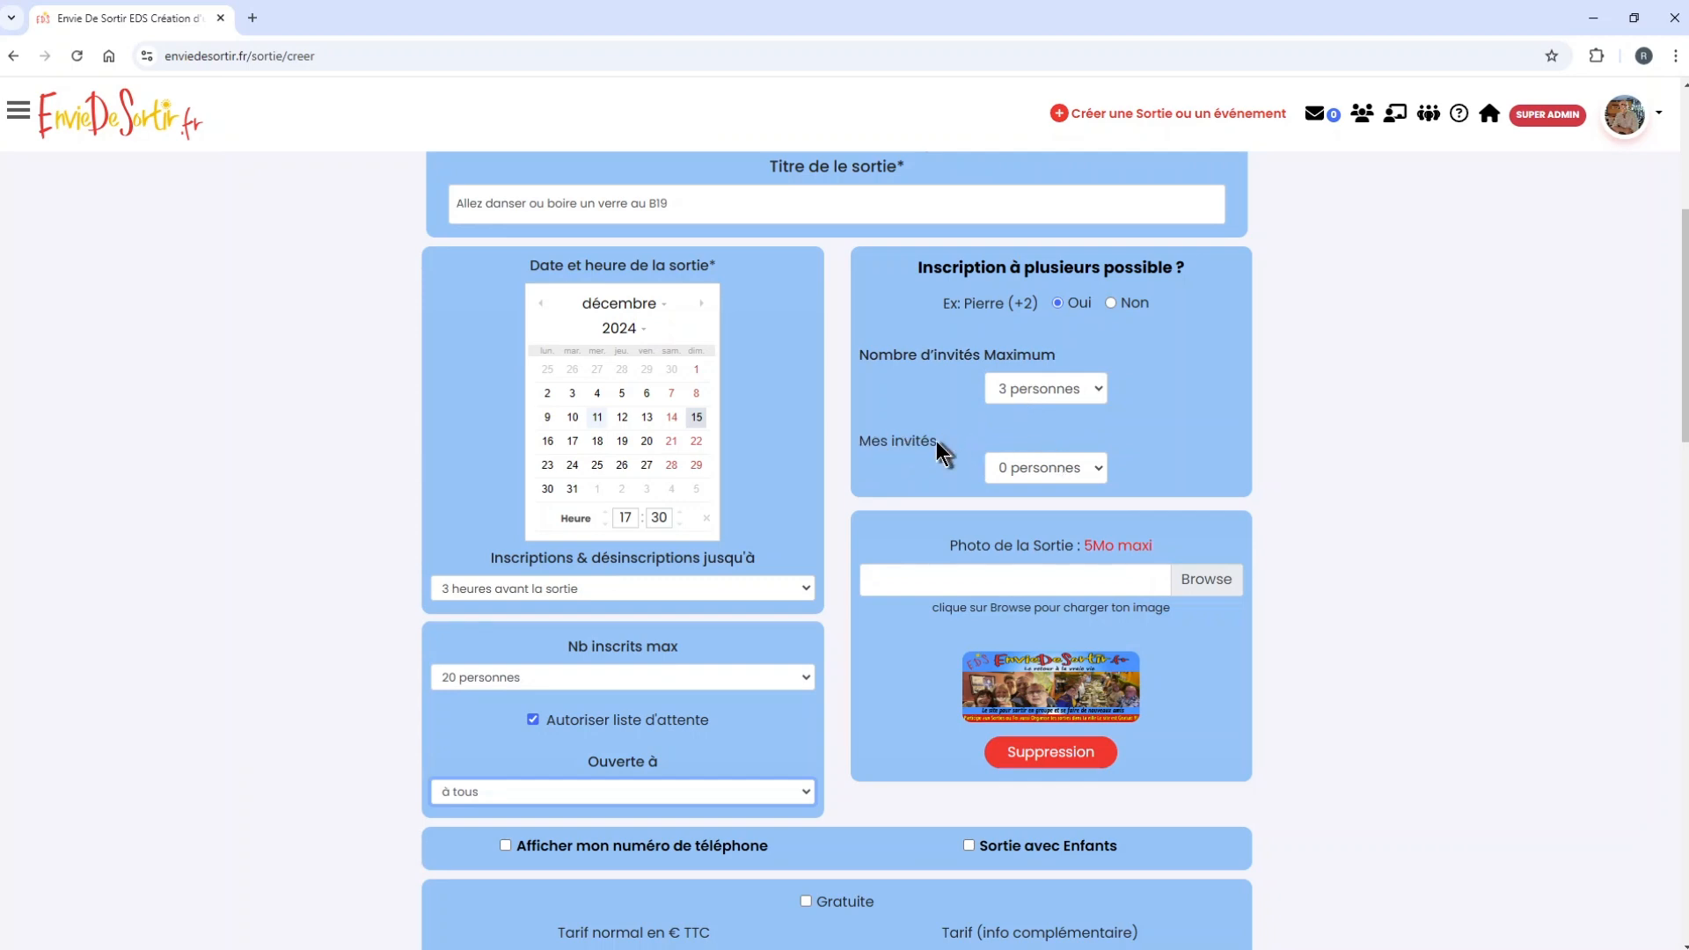
drag(936, 447, 866, 446)
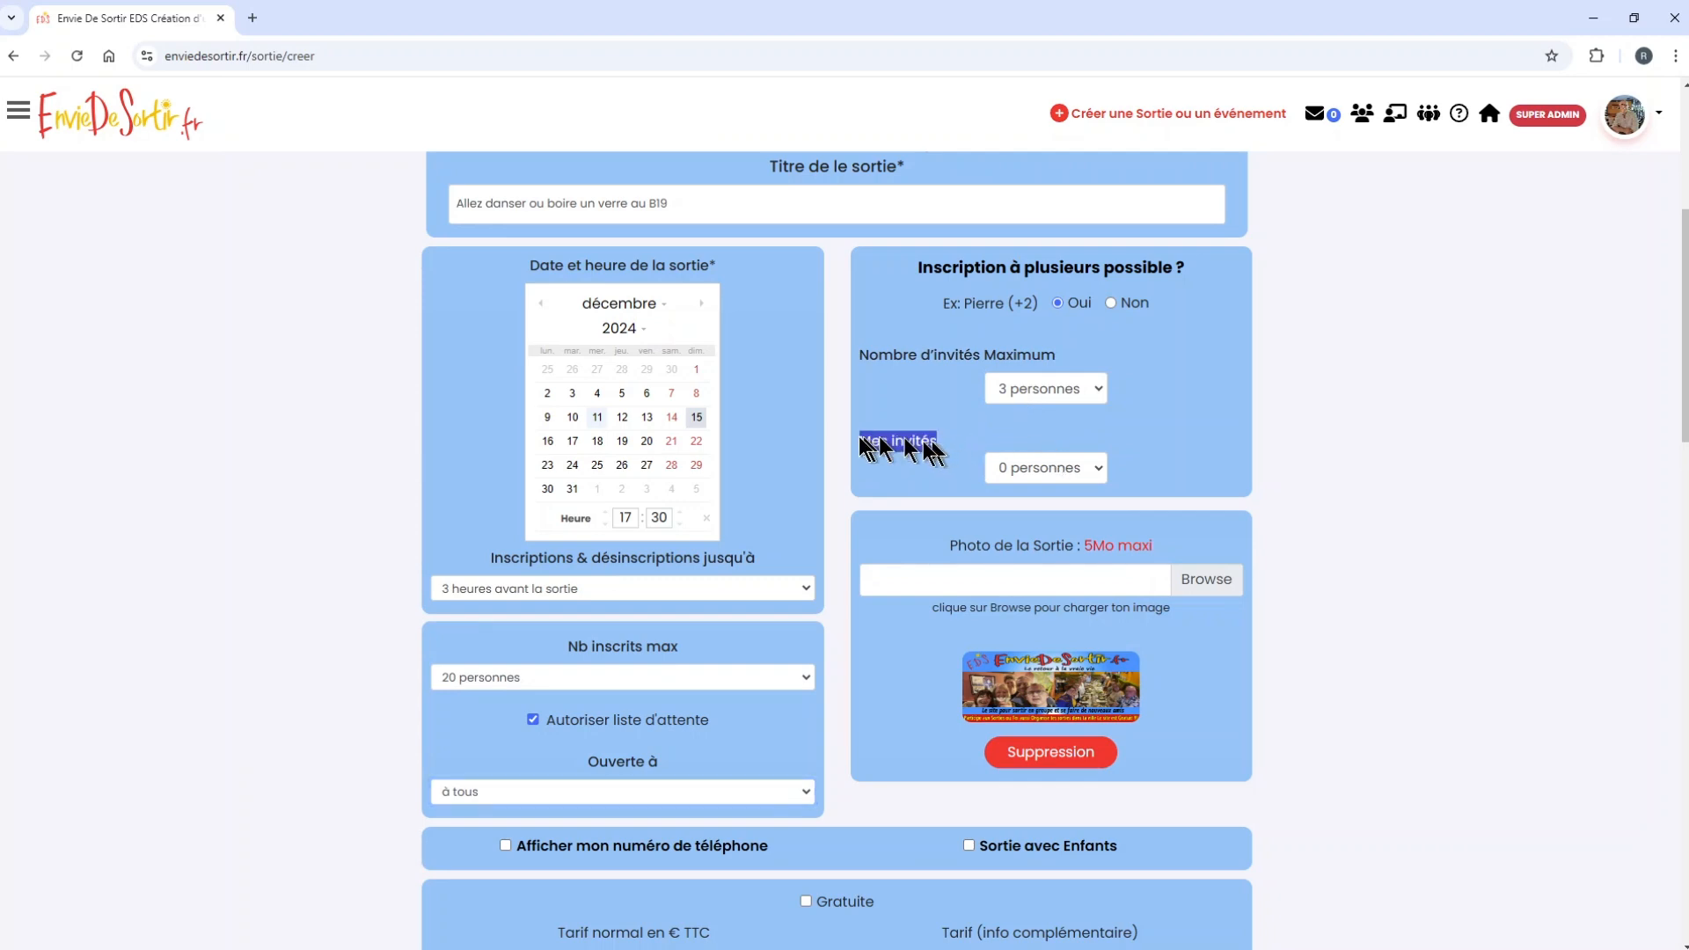
click(1111, 302)
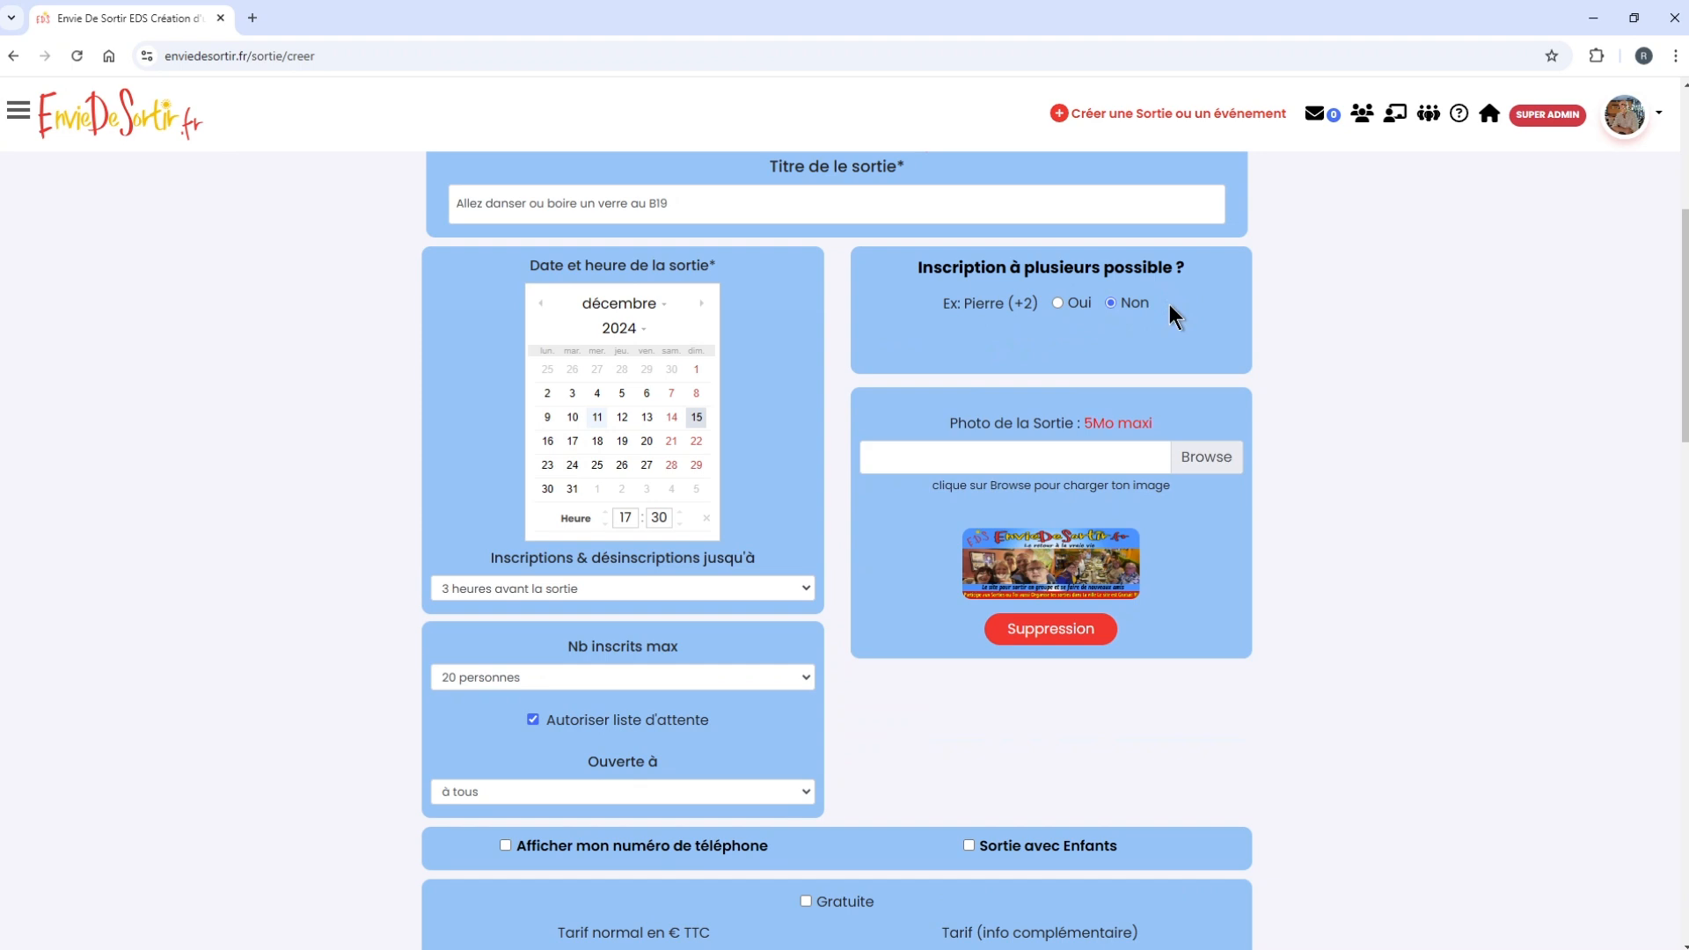
- Load EDS-EnvieDeSortir_sortie_au_B19jpg.jpg from the B19 Com folder as the outing's photo
scroll(1169, 304, down, 1)
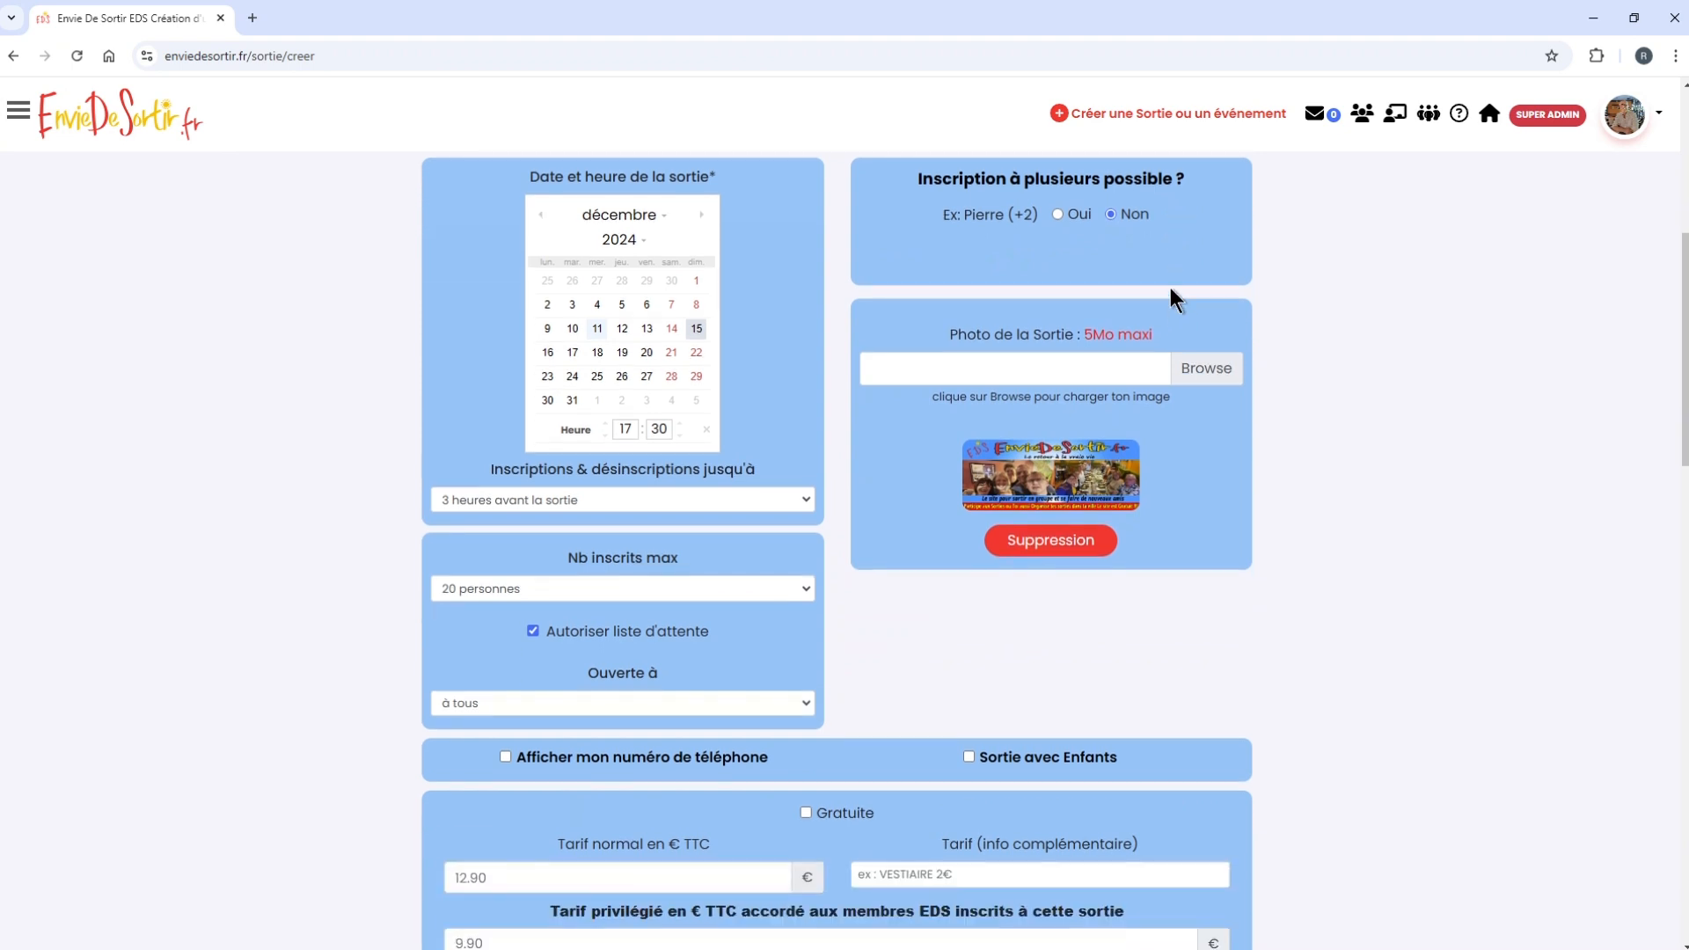
click(1201, 370)
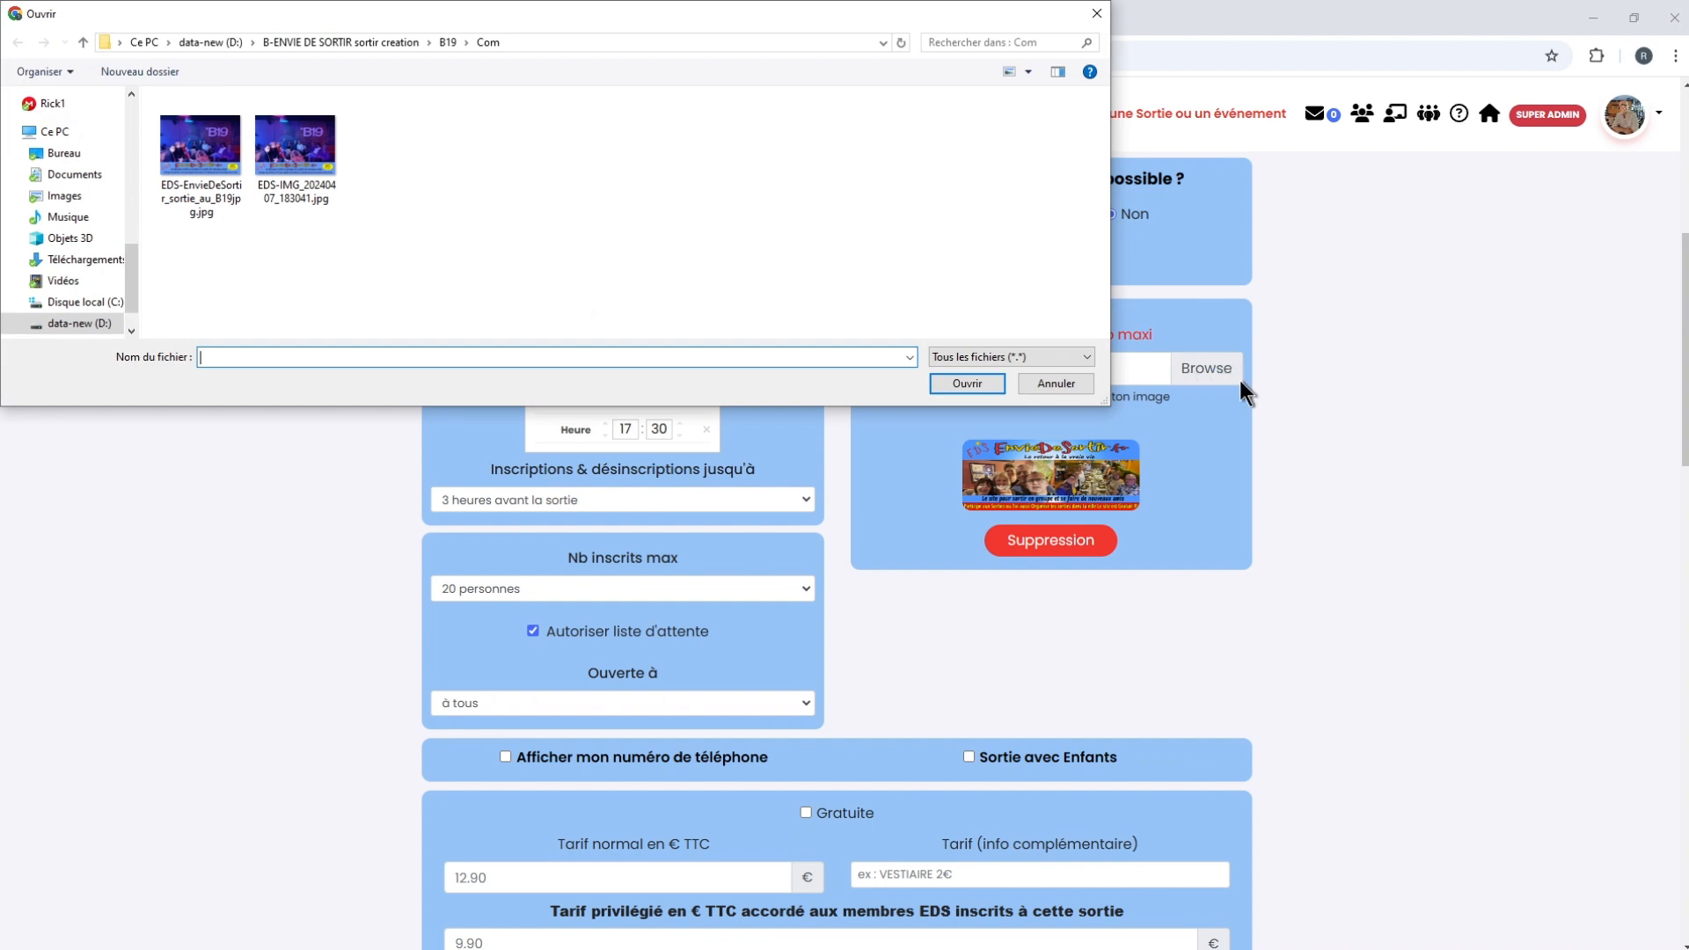
click(198, 149)
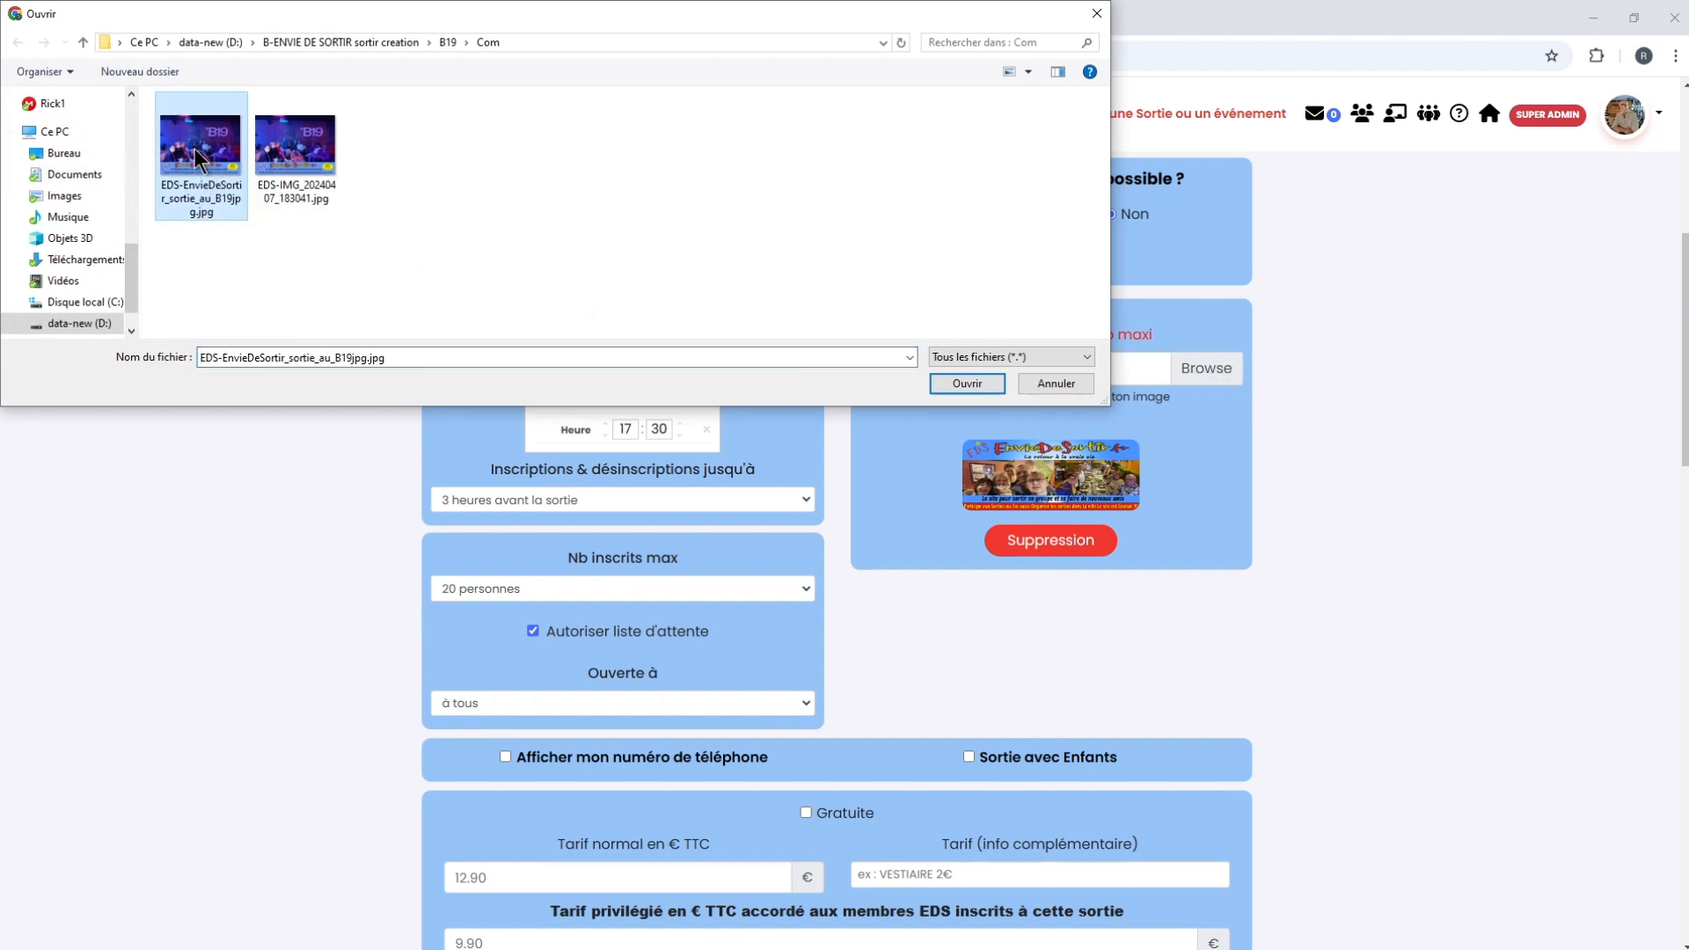
click(961, 383)
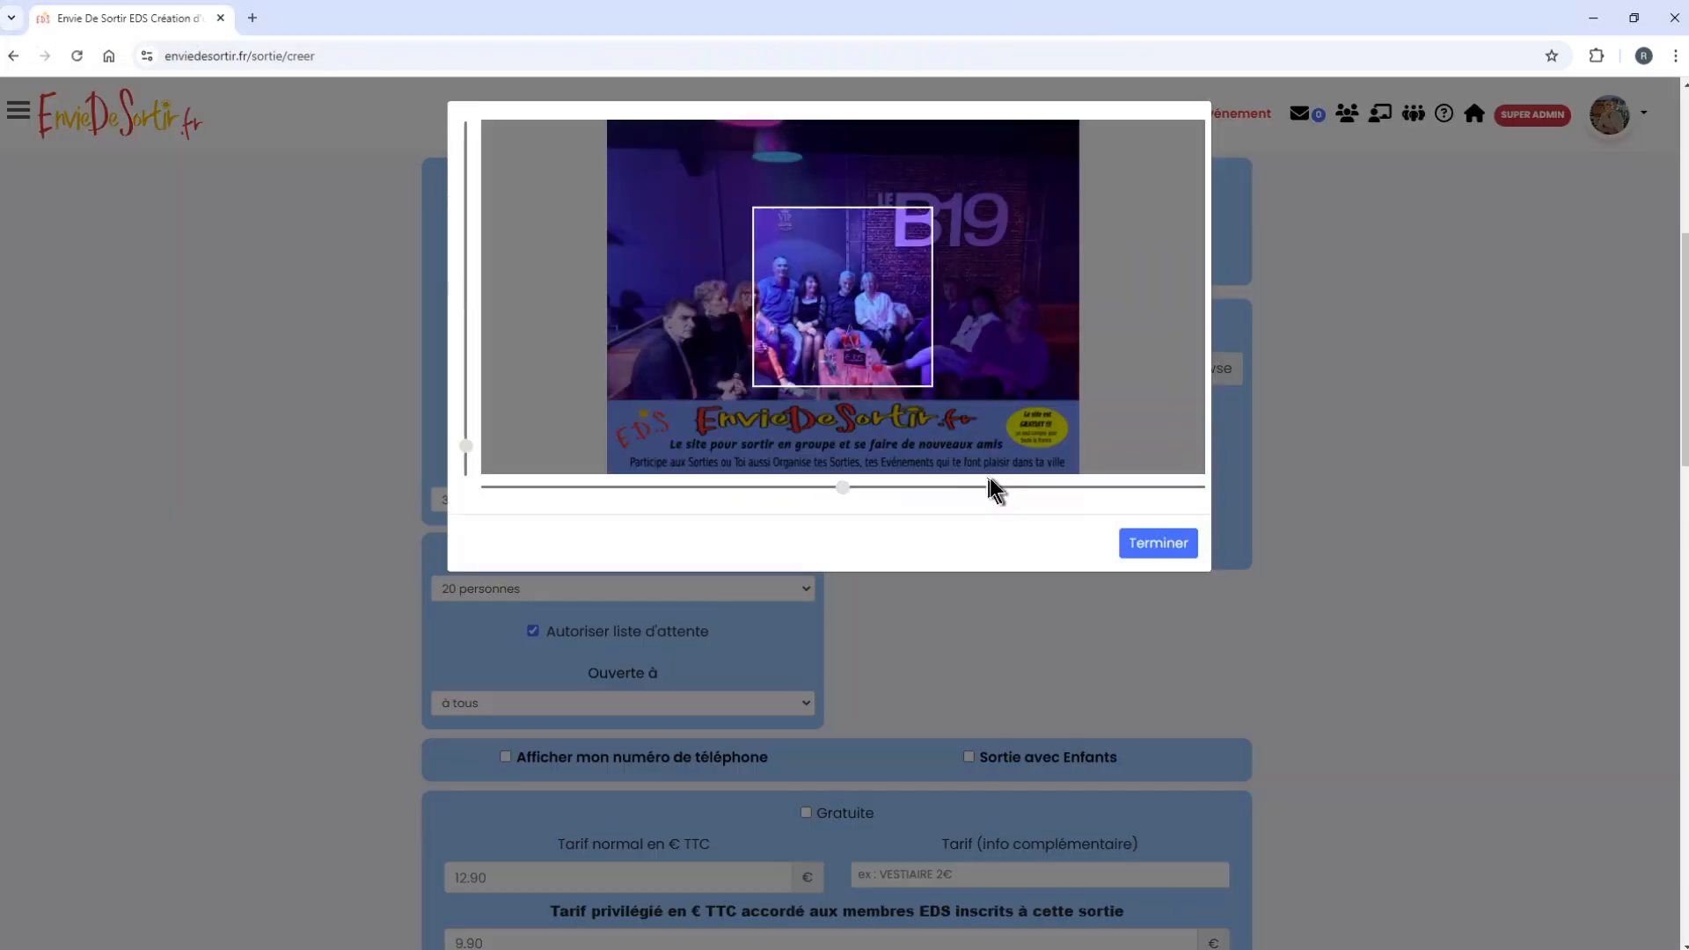
- Shrink the photo until the whole image fits inside the crop frame, and finish the cropping
drag(835, 307, 833, 307)
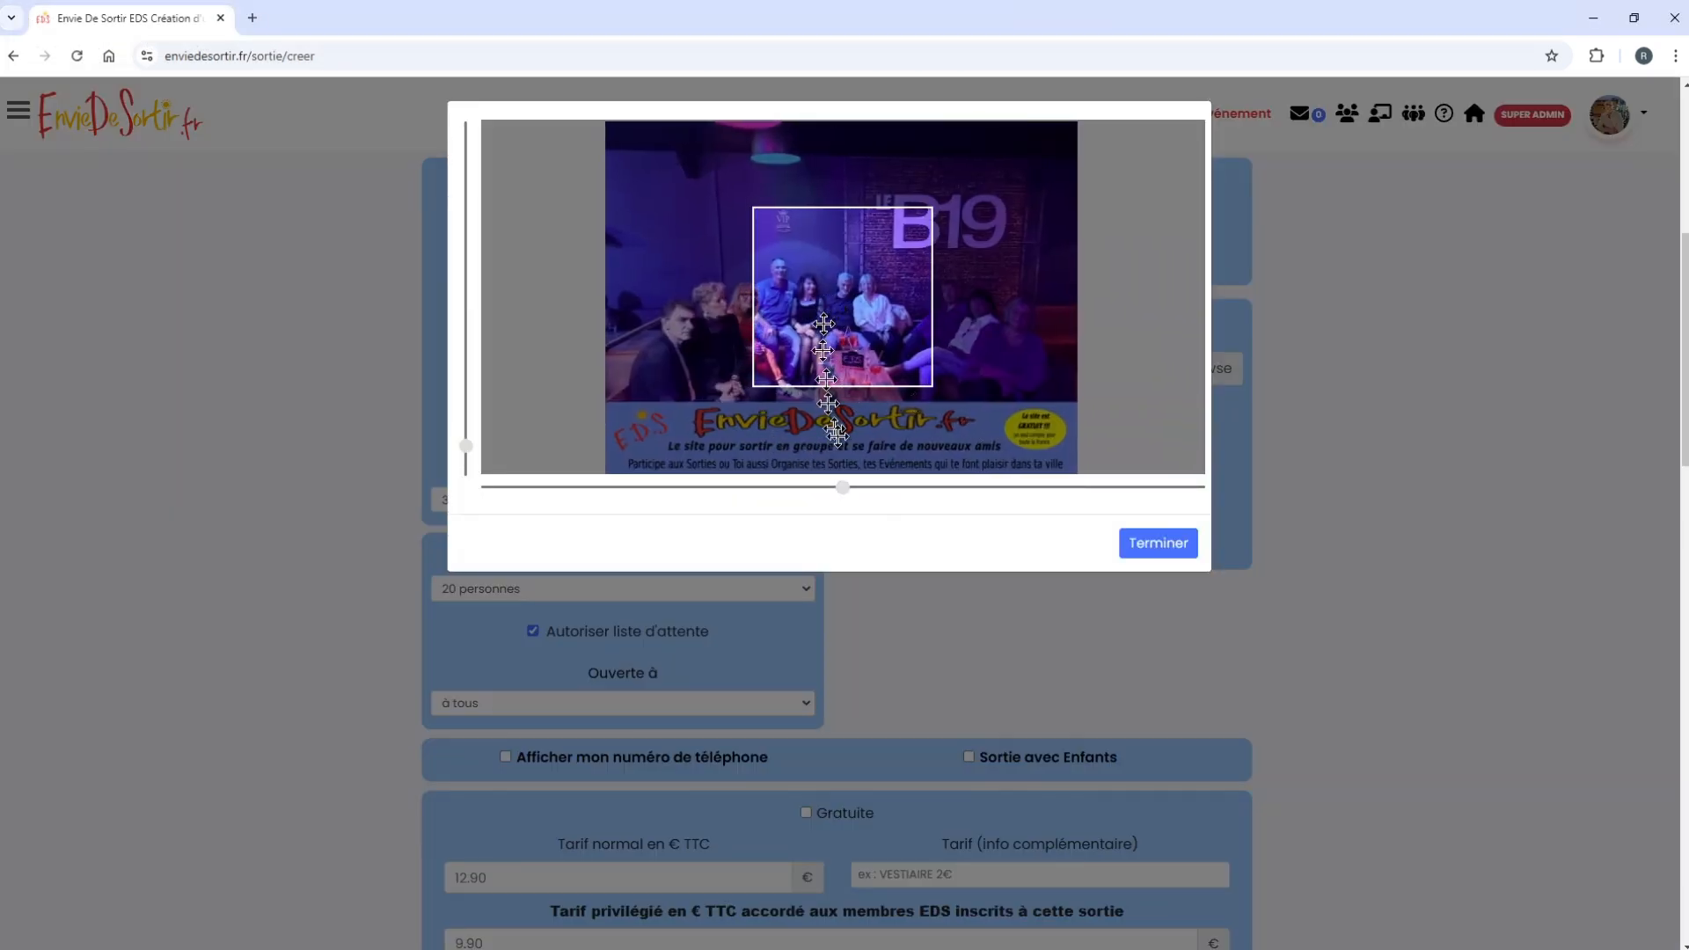
drag(845, 489, 844, 488)
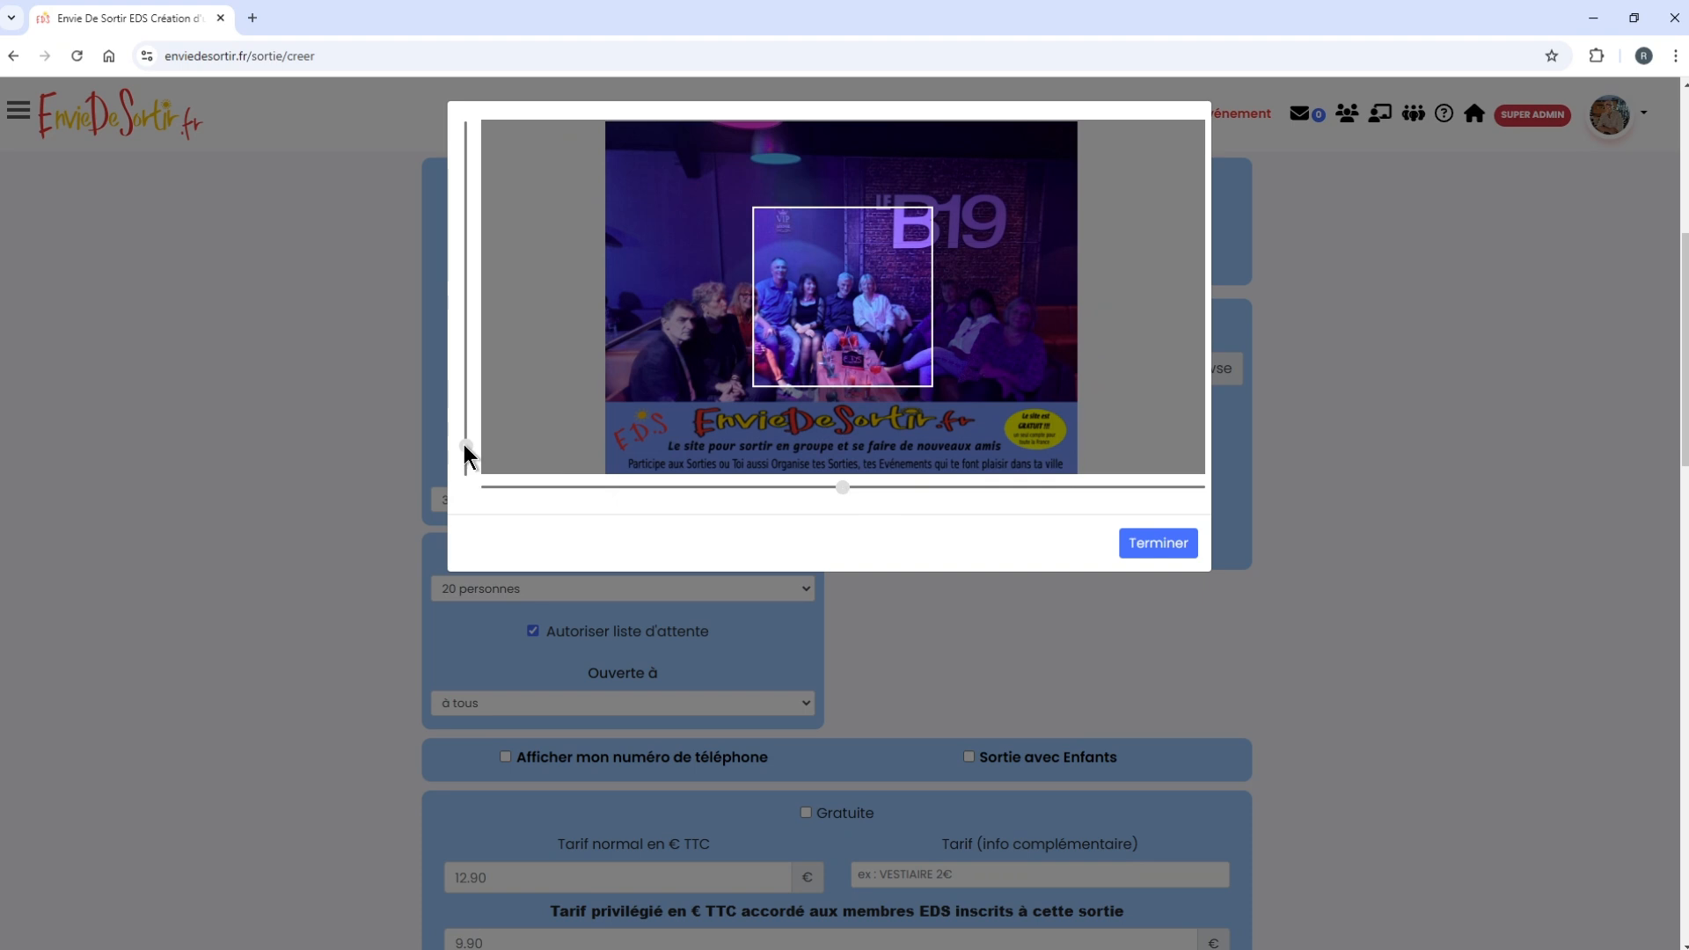
drag(464, 447, 463, 462)
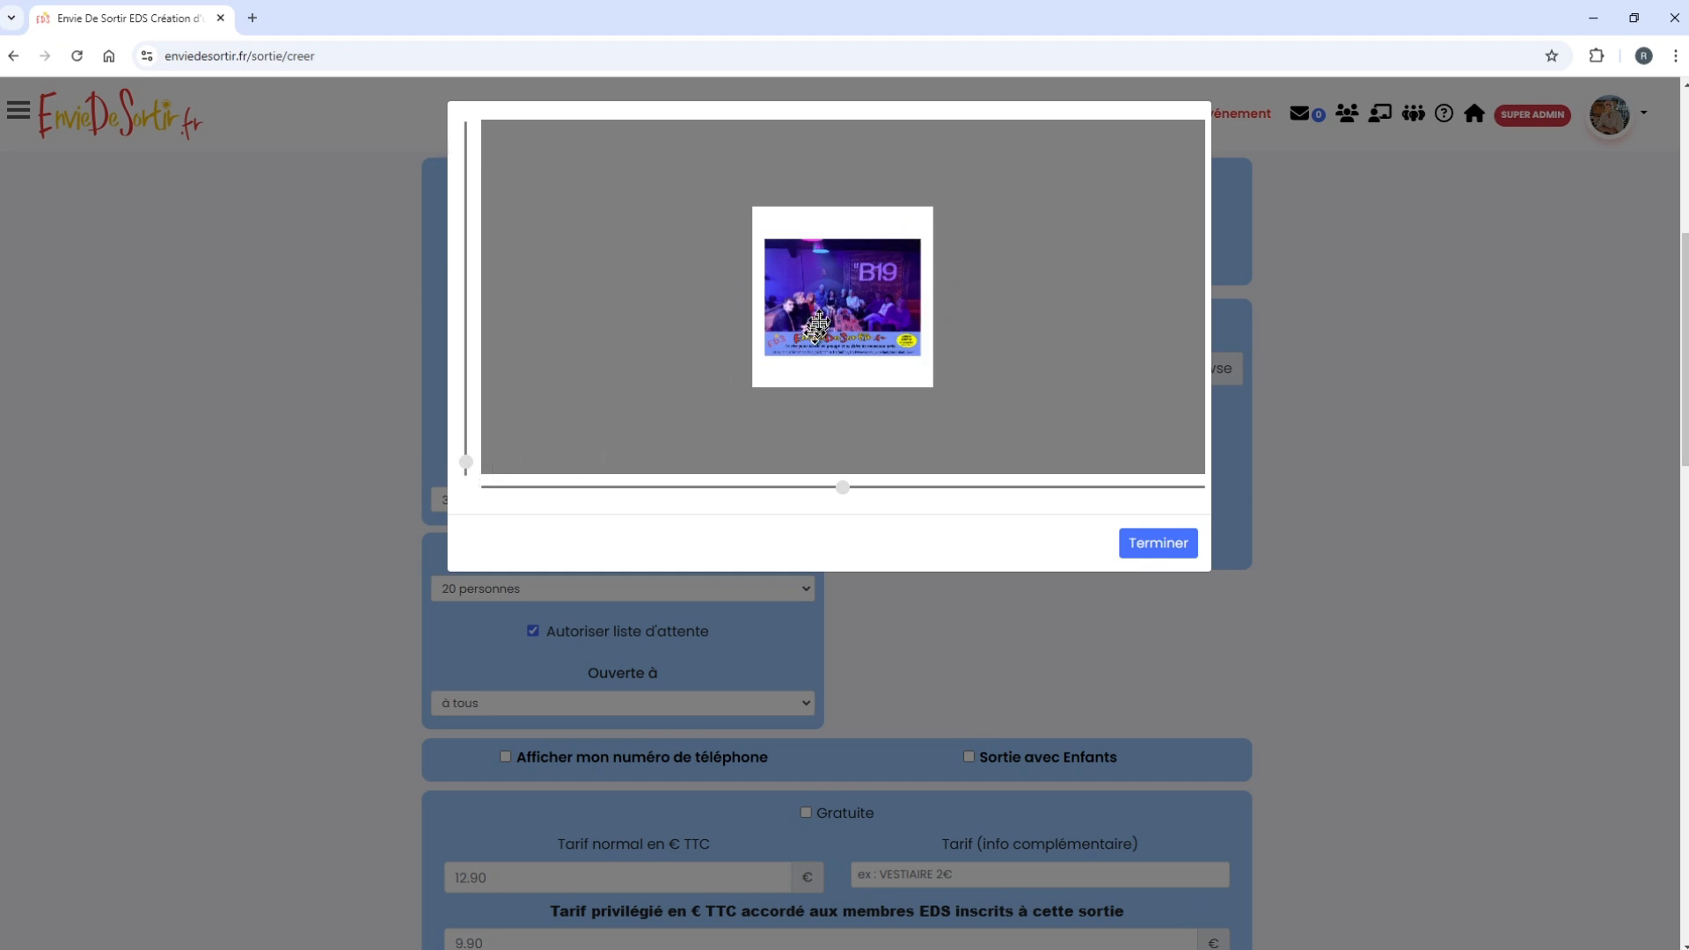
click(1151, 545)
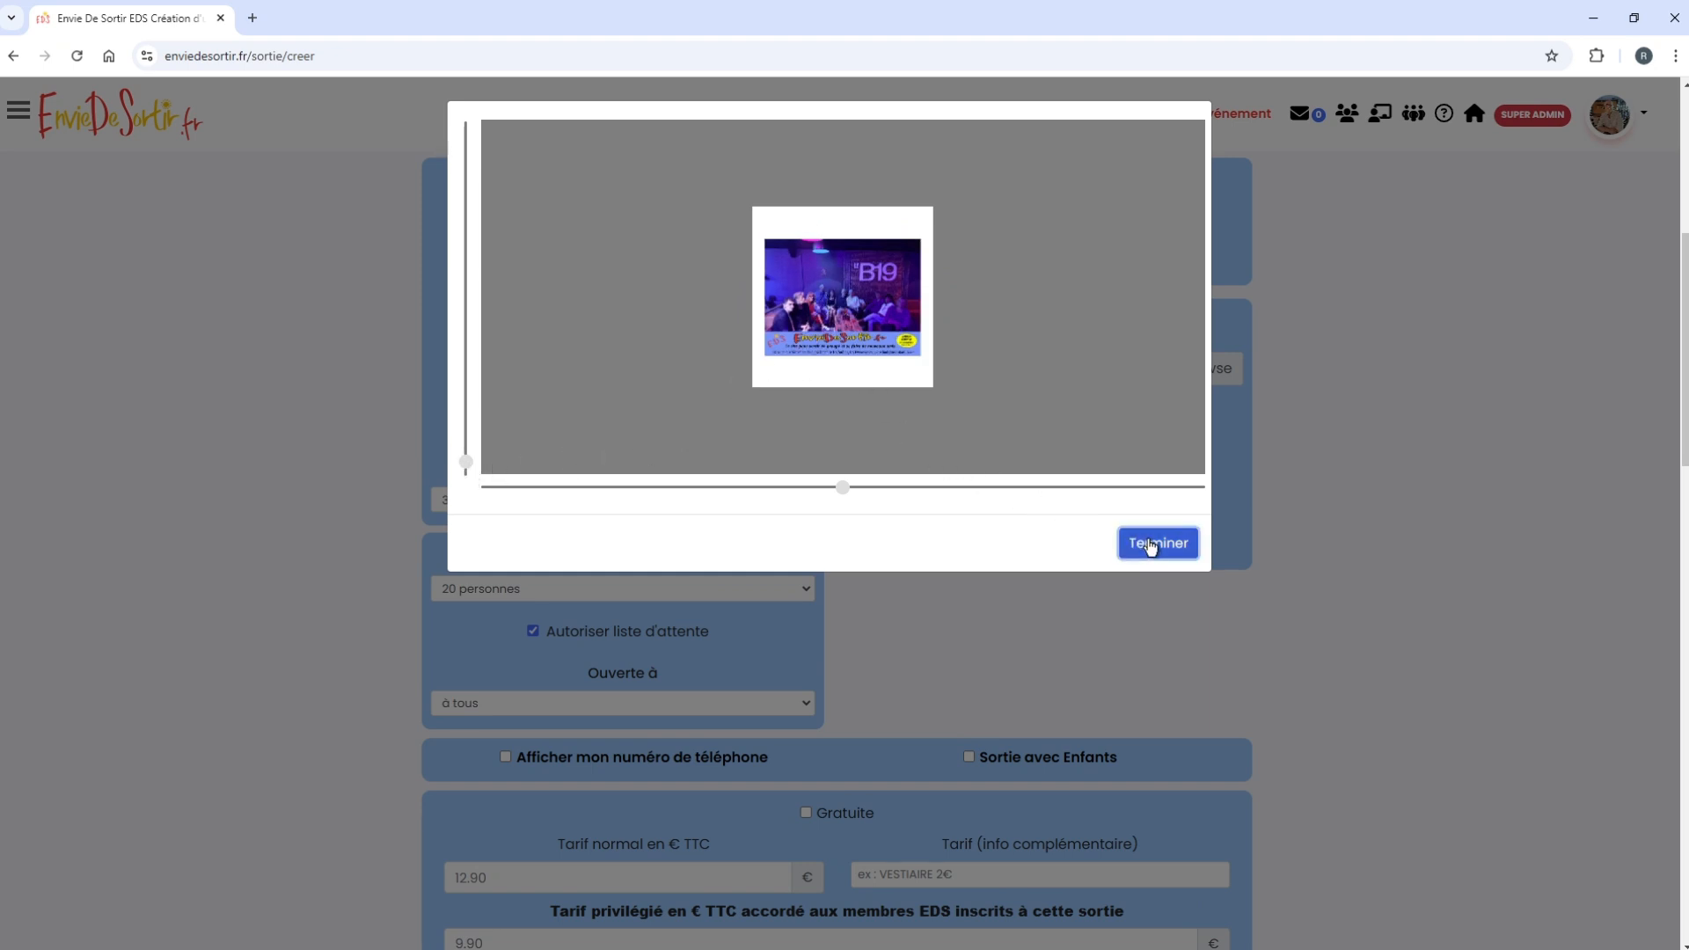
- Set the normal price to 6 €, the EDS member price to 5 € and the price note to "Tarif EDS Entrée + soft = 5€, ou + alcool = 7€"
scroll(867, 554, down, 6)
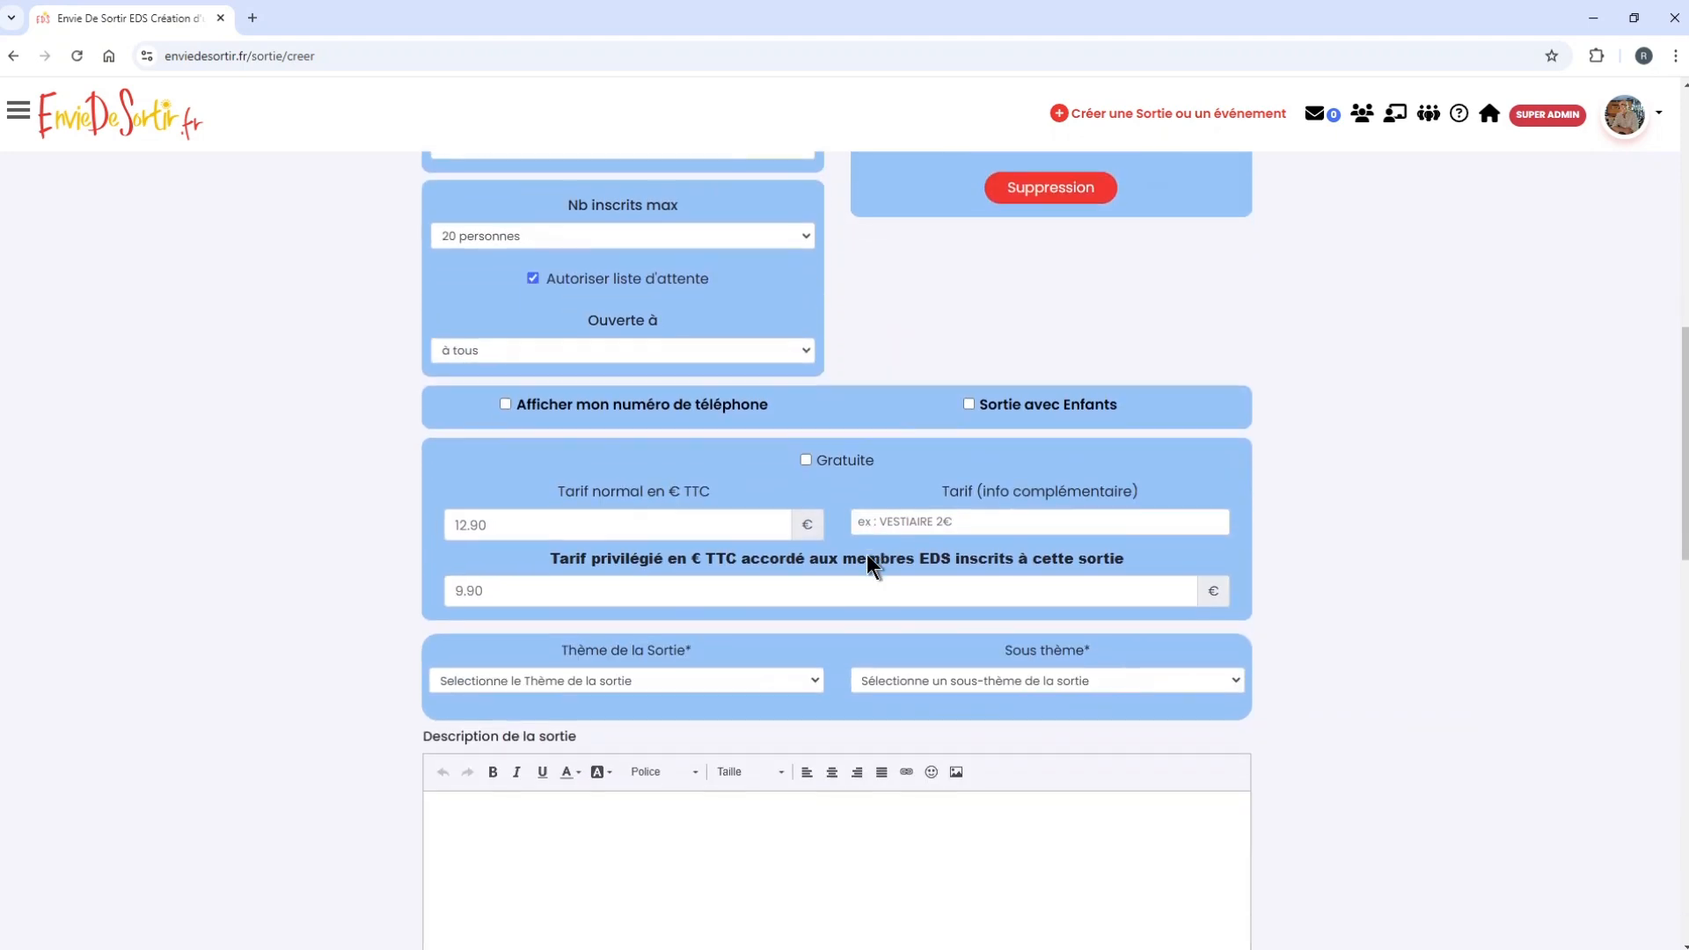
click(531, 343)
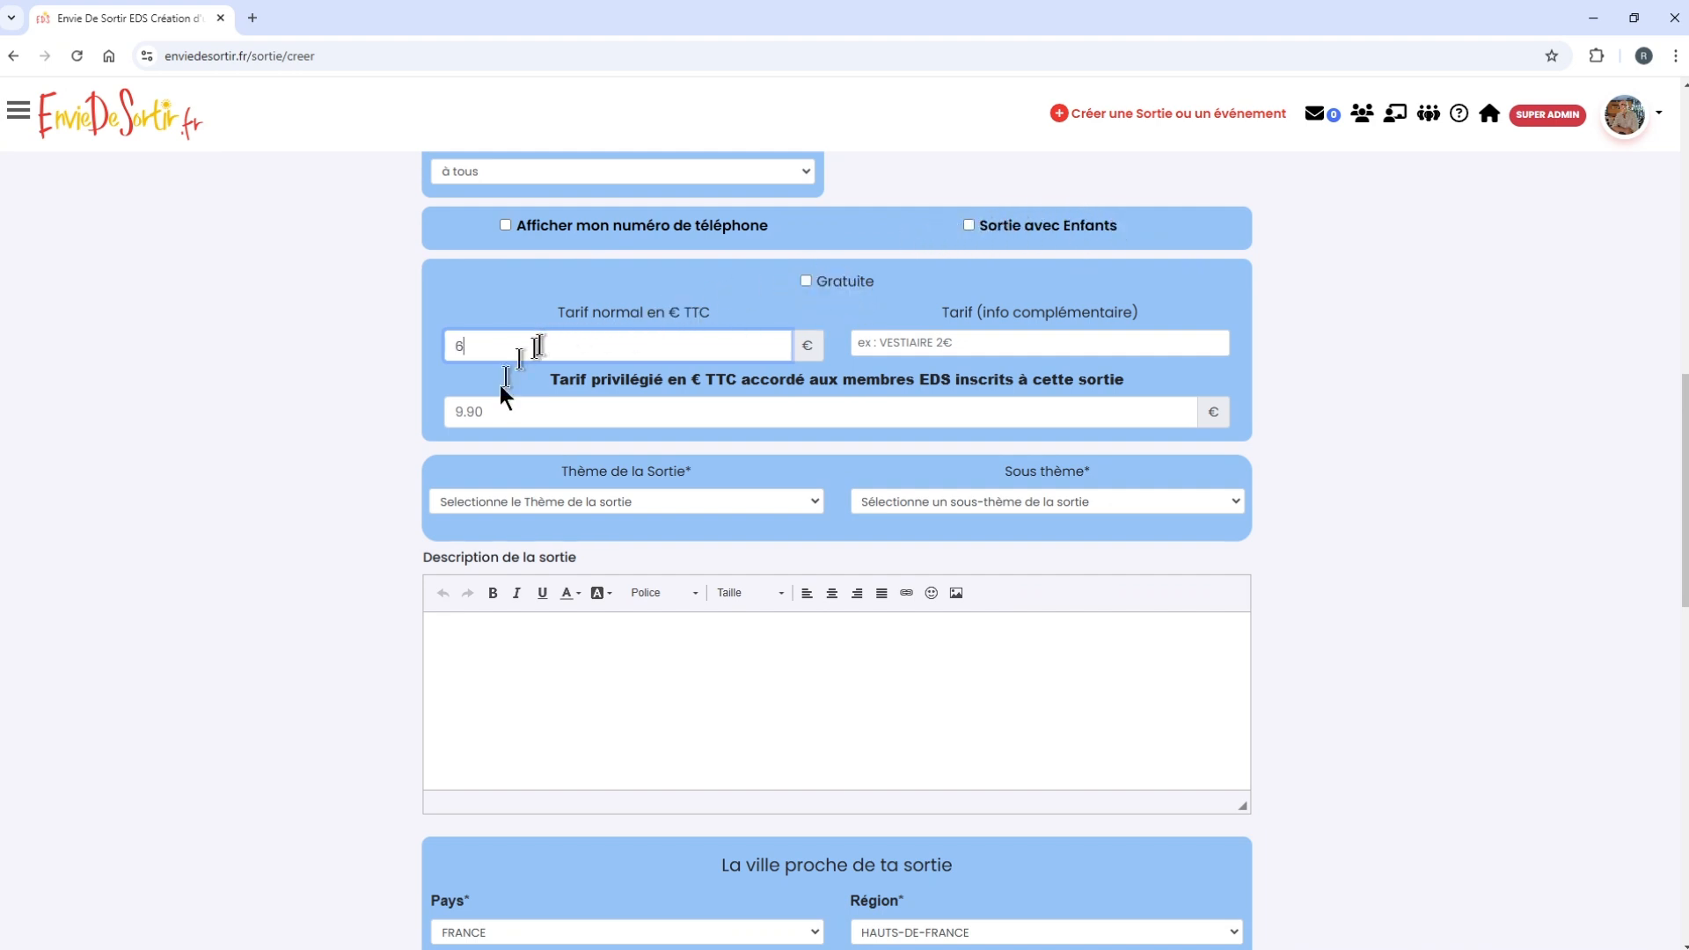
click(517, 410)
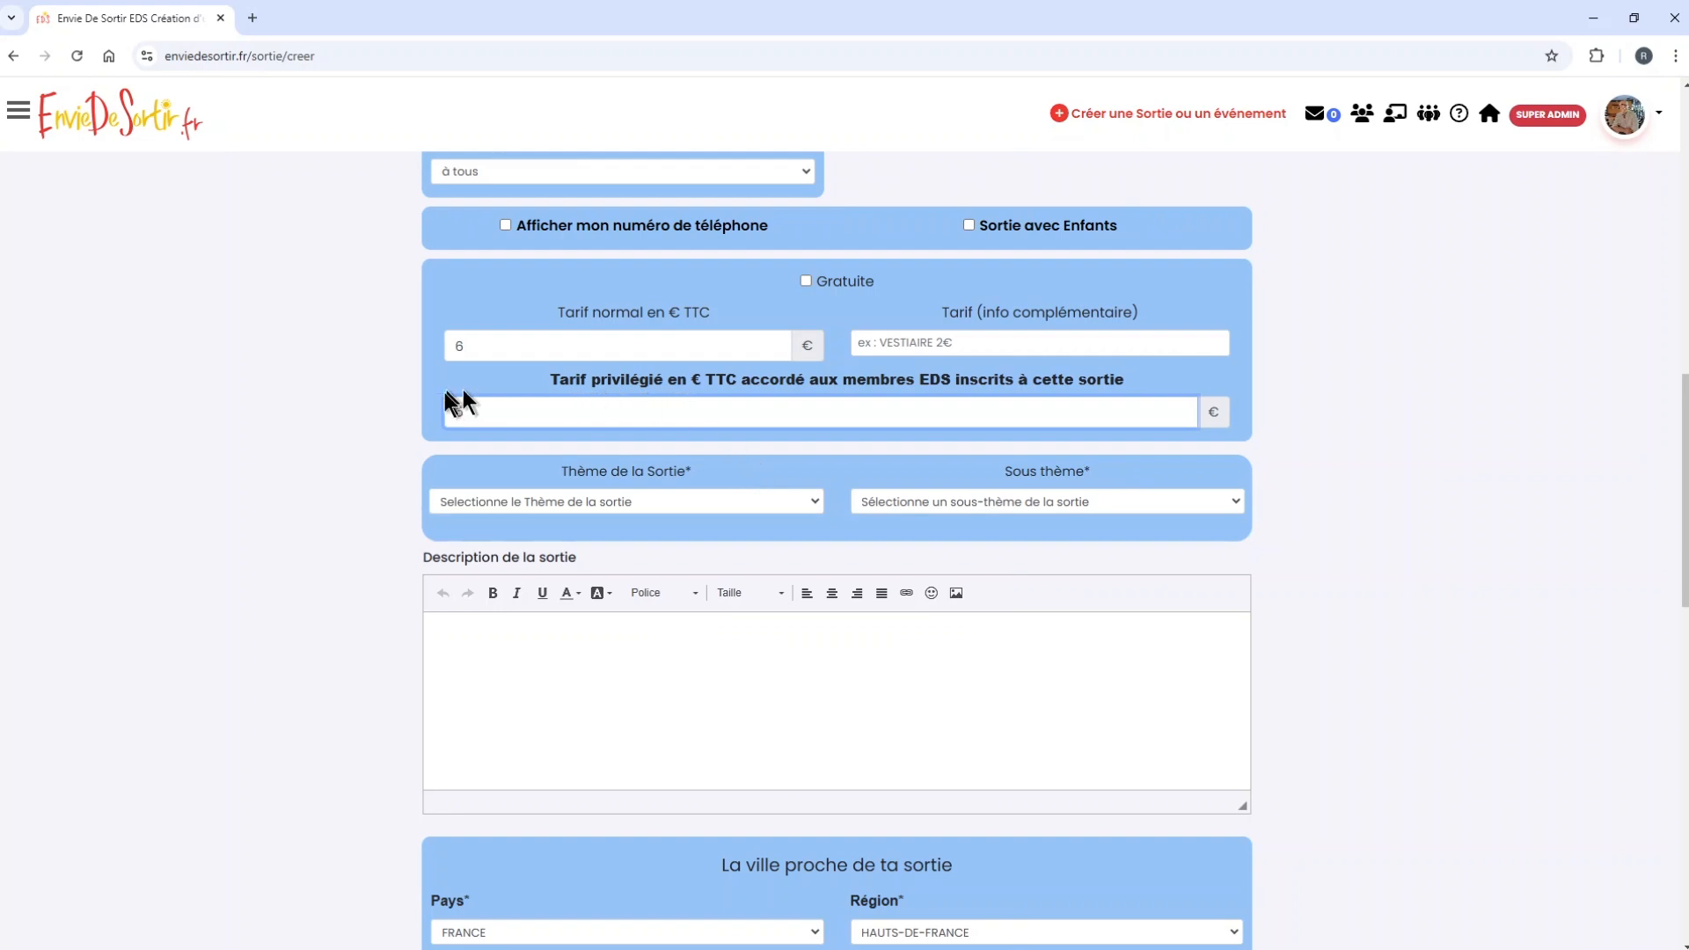
click(944, 341)
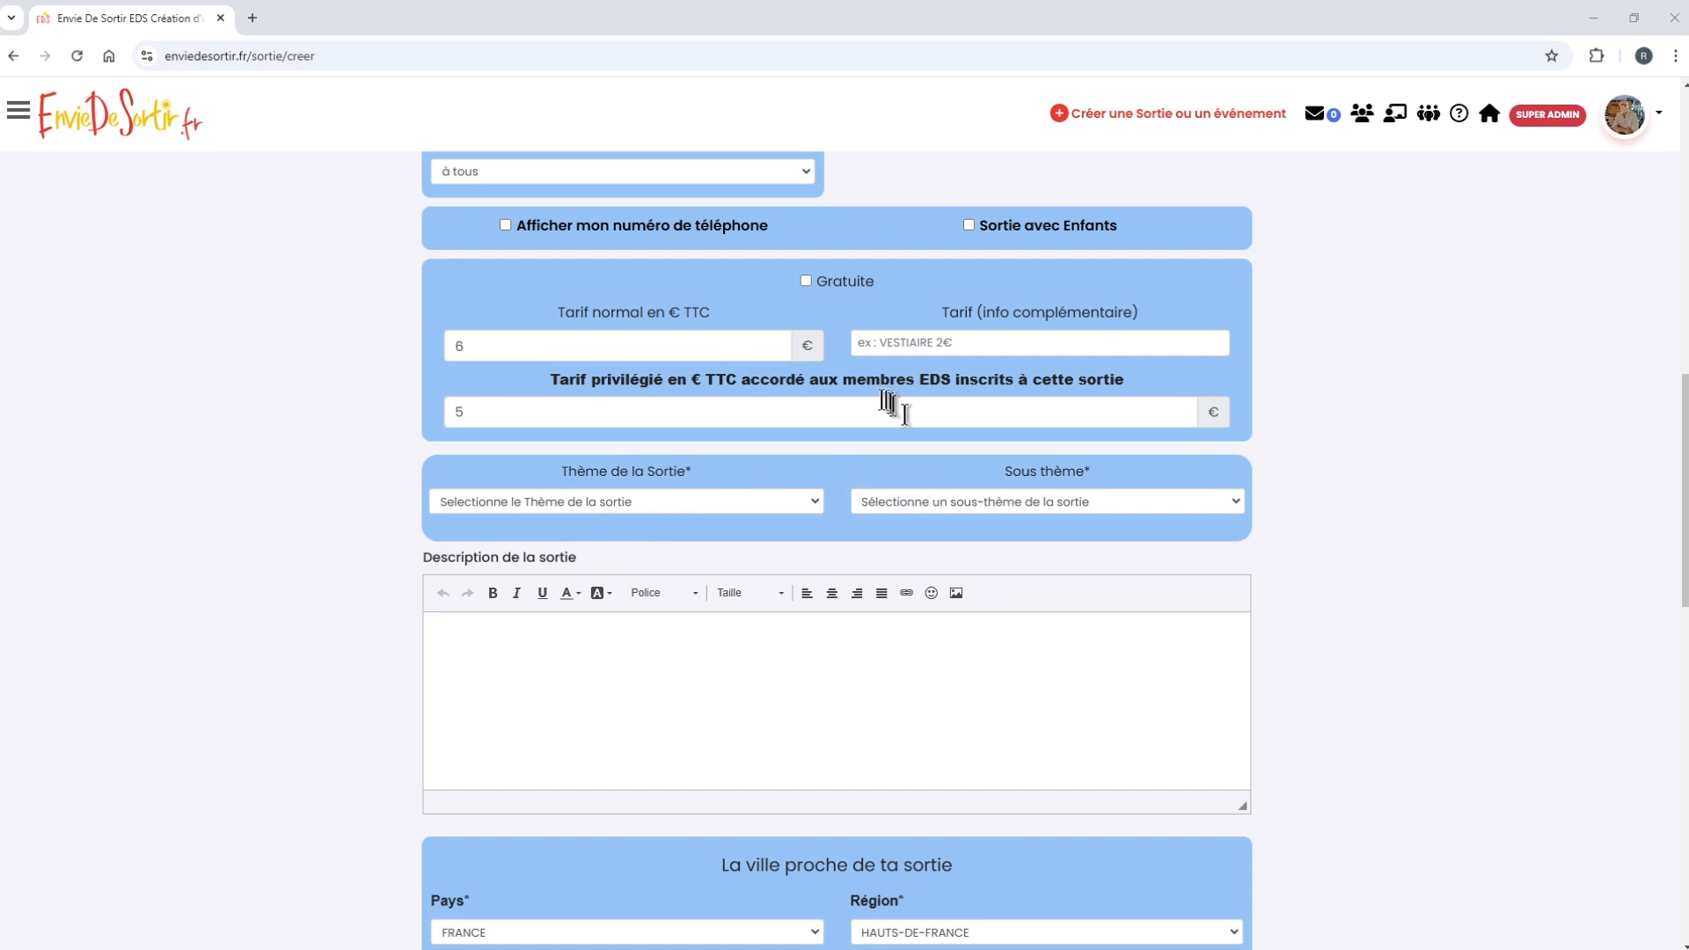
click(918, 343)
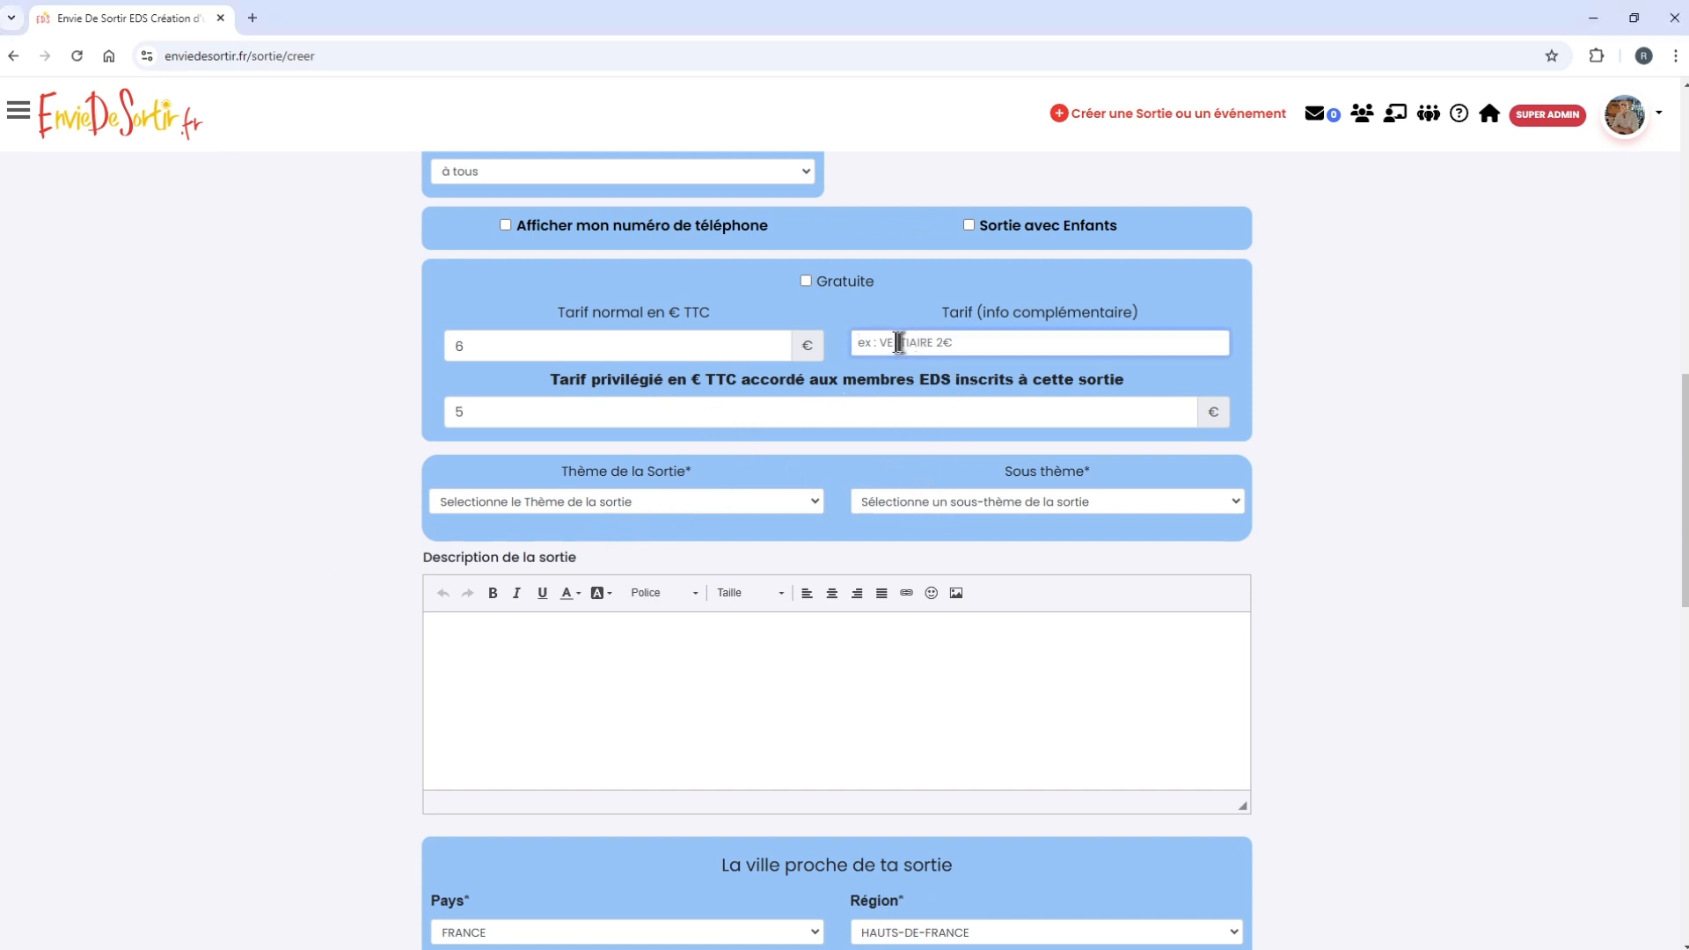
text(Tarif EDS Entrée + soft = 5€, ou + alcool = 7€)
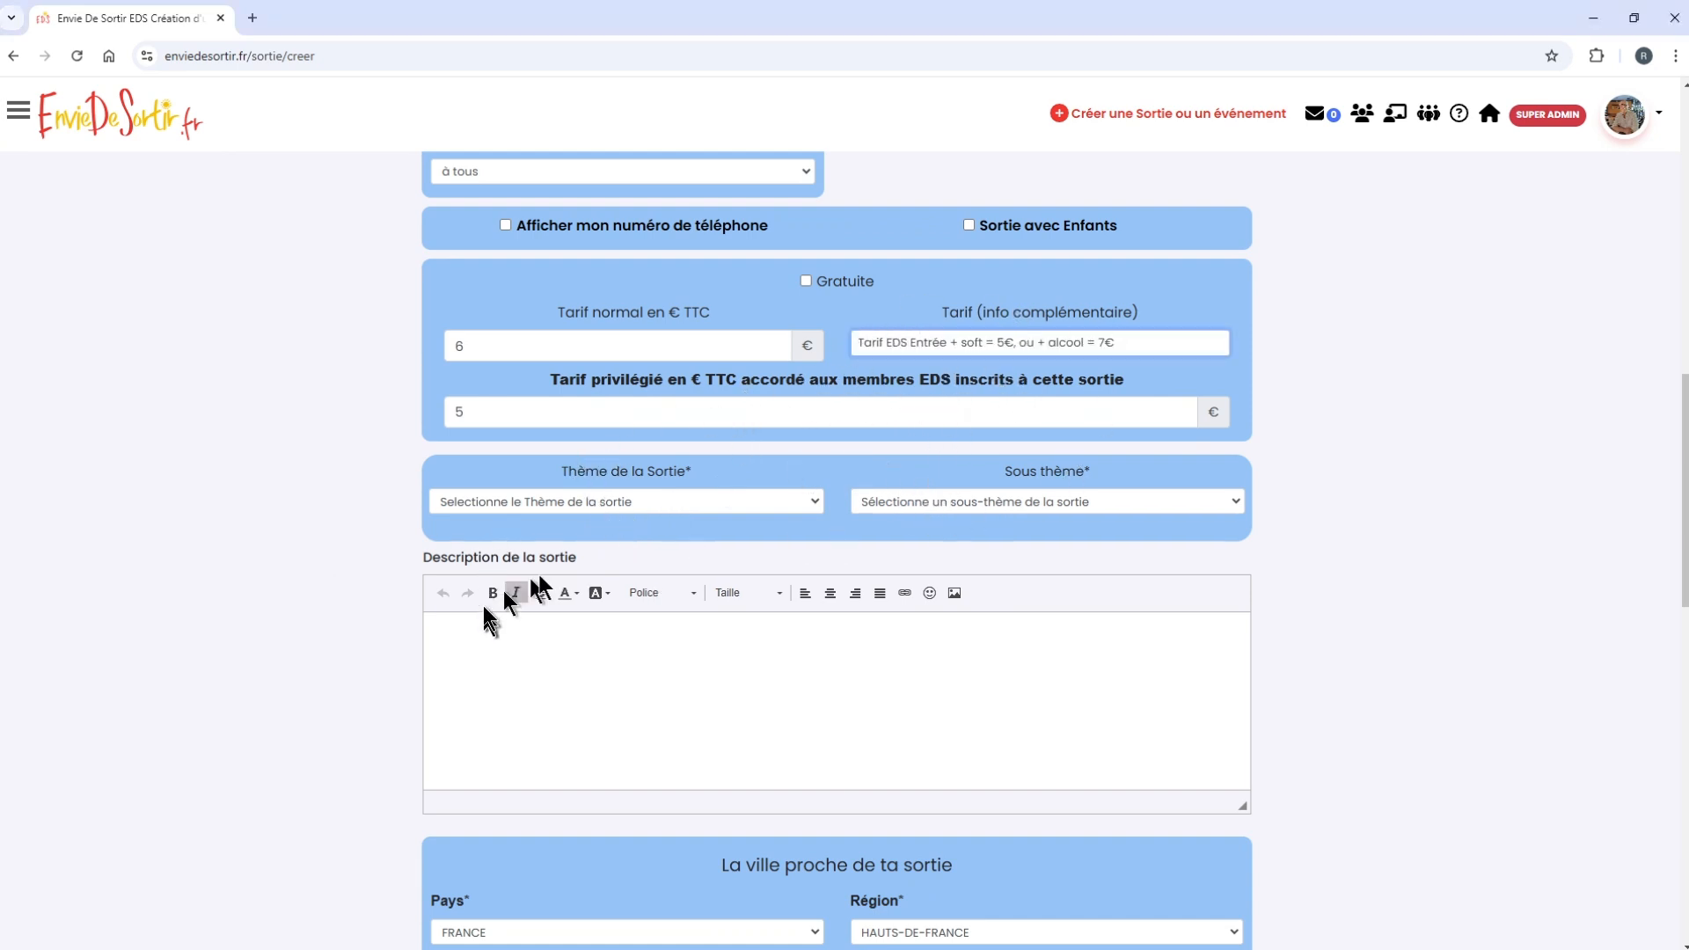
- Set both the outing's theme and its sub-theme to "Danser"
click(479, 503)
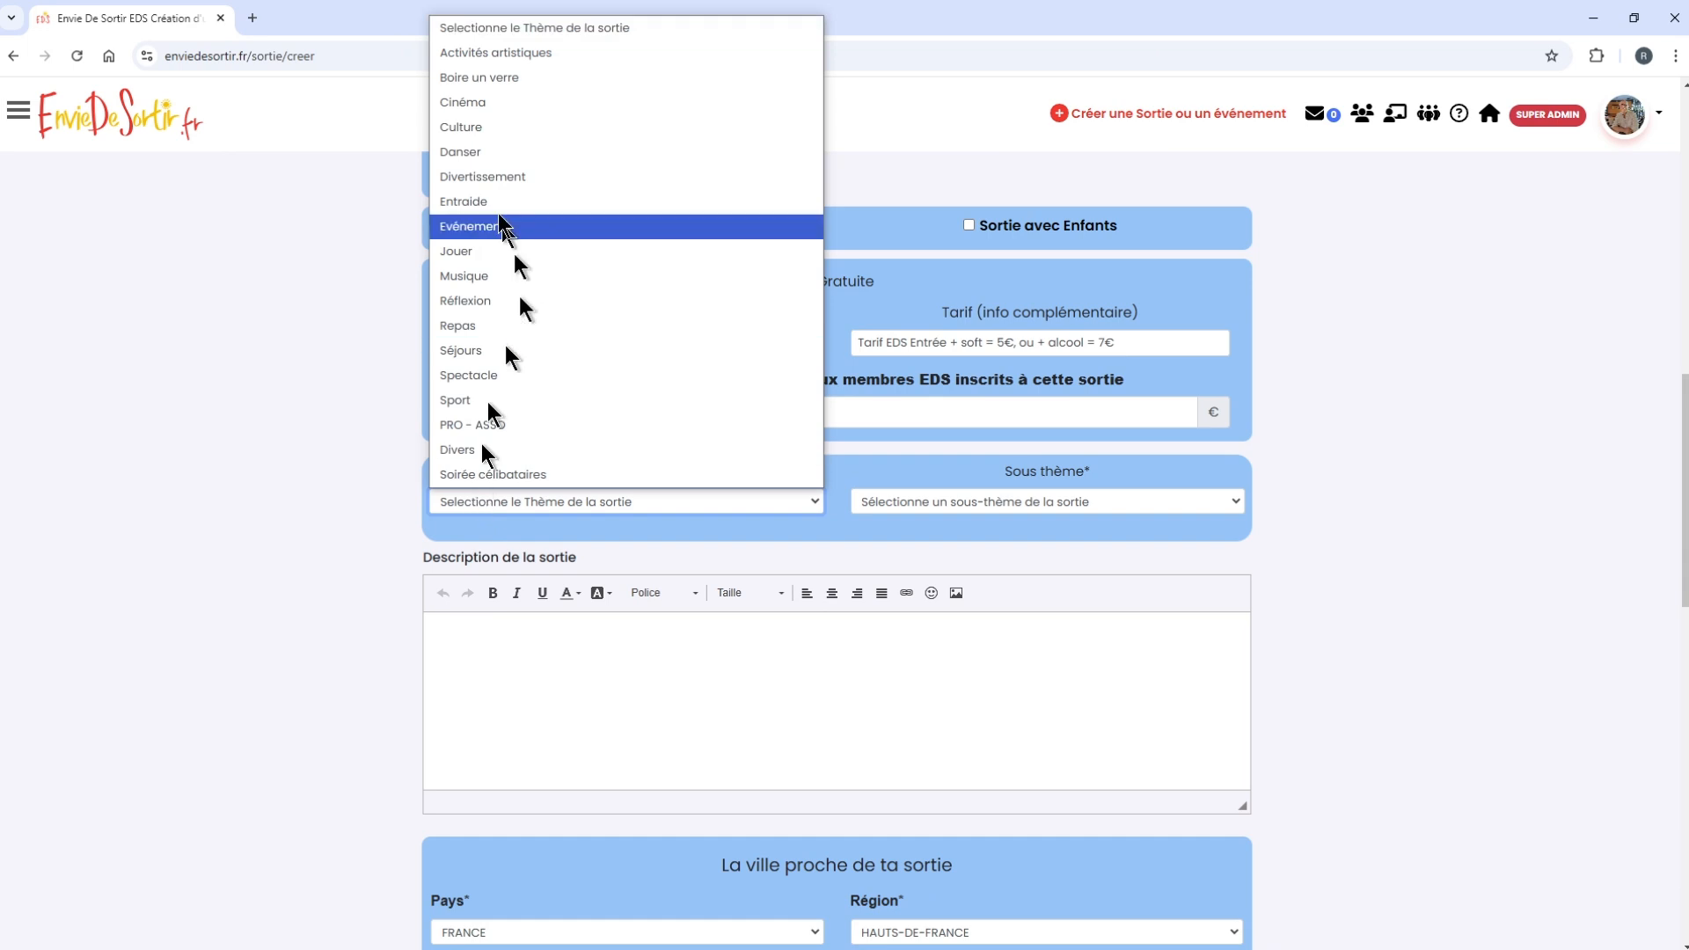
click(477, 151)
click(912, 500)
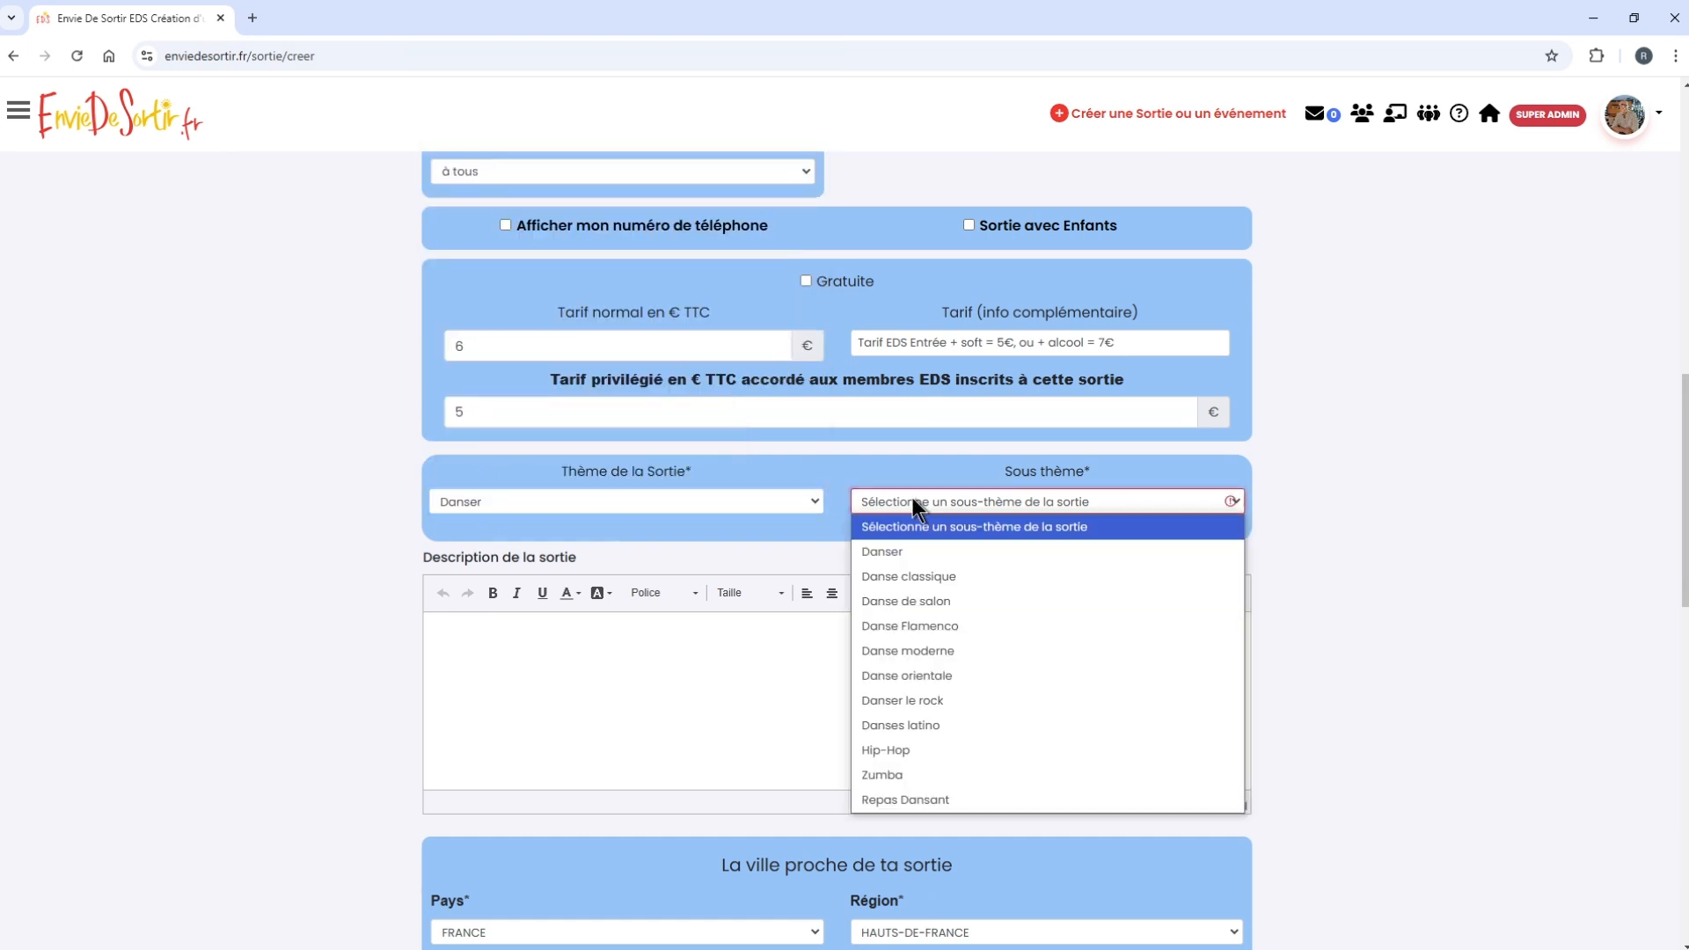
click(894, 552)
- Centre the outing description and paste in the prepared text with the entry prices, removing the extra line at its end
click(810, 648)
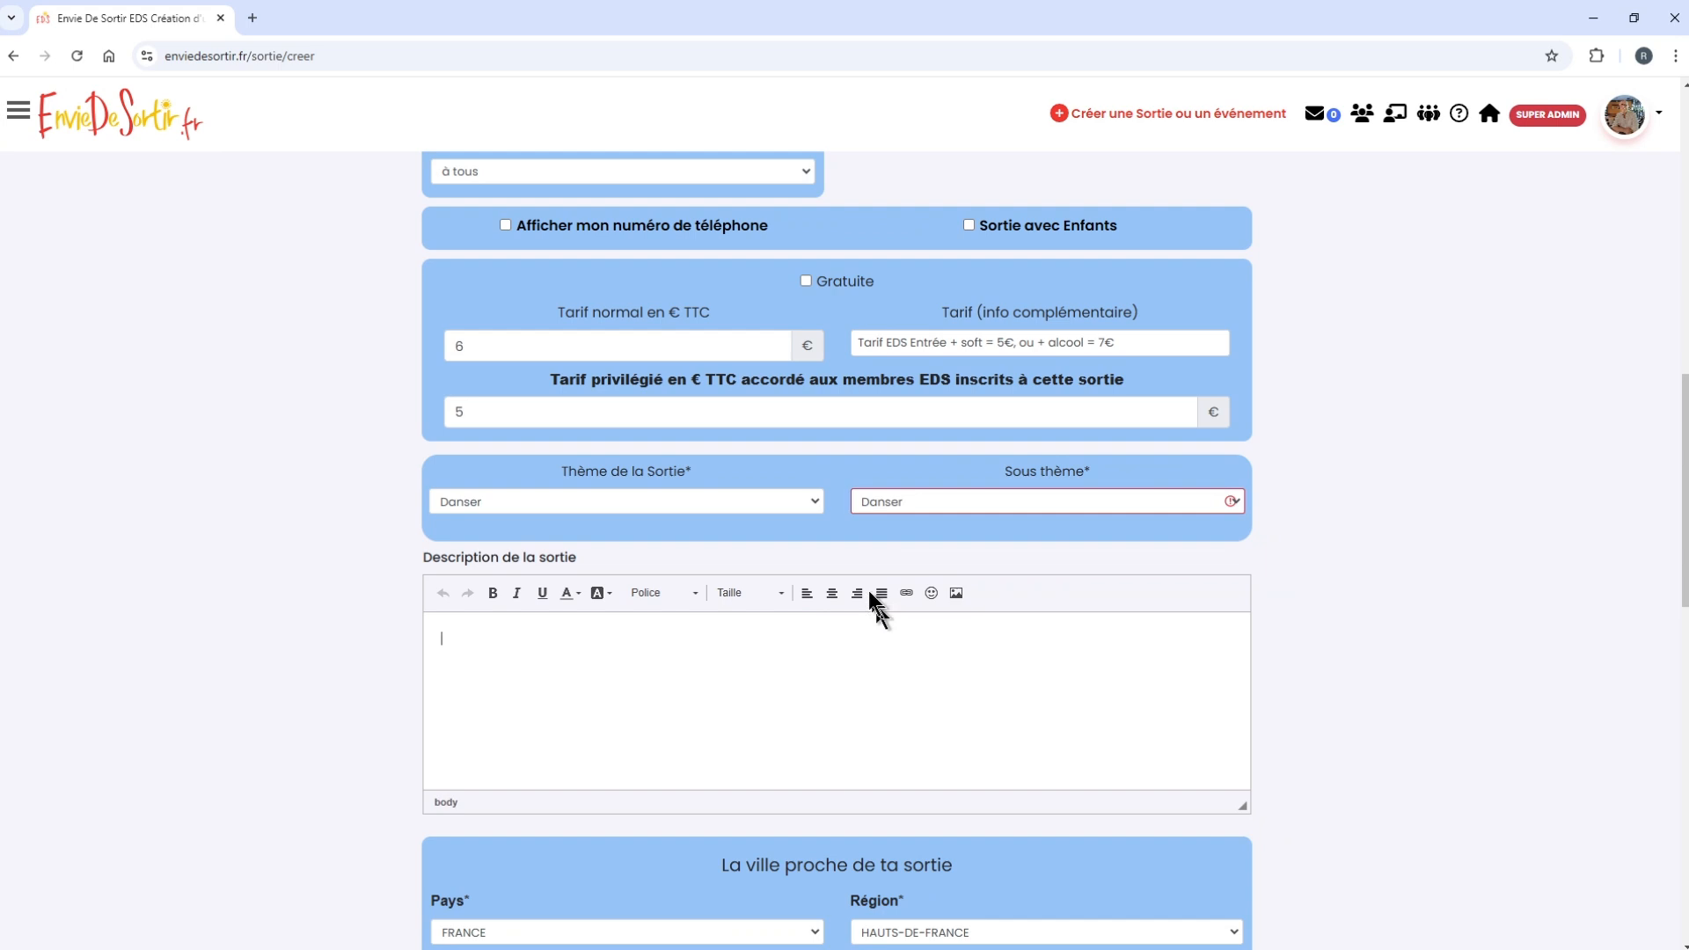
click(804, 593)
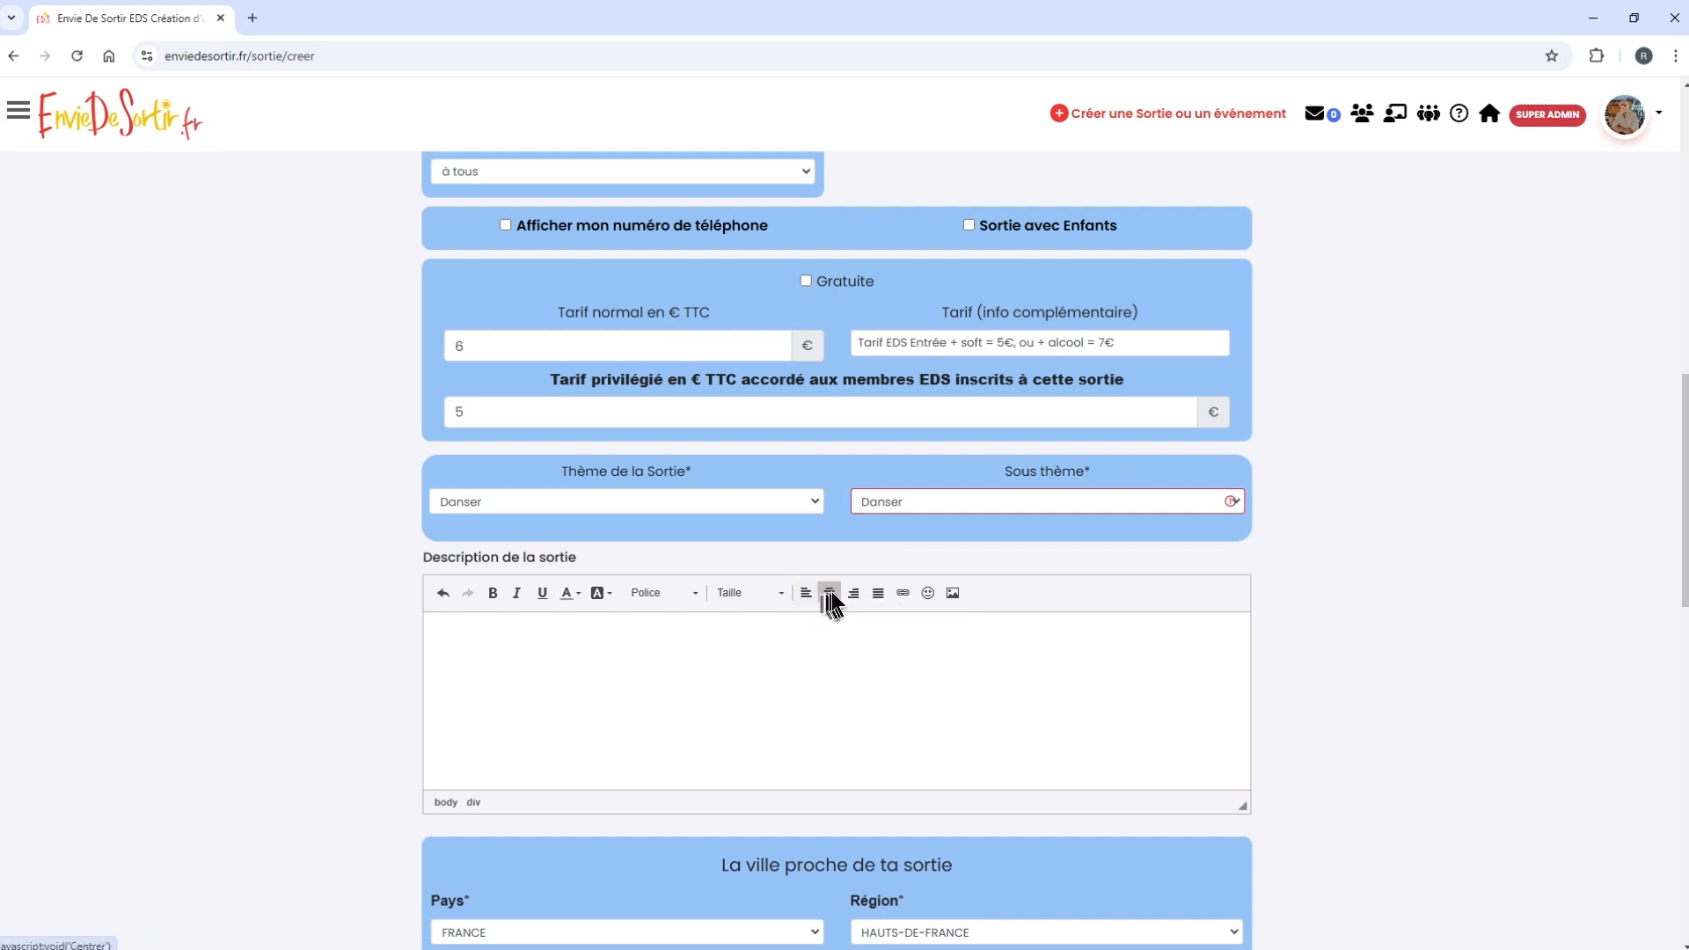
click(829, 594)
click(855, 595)
click(879, 593)
click(831, 593)
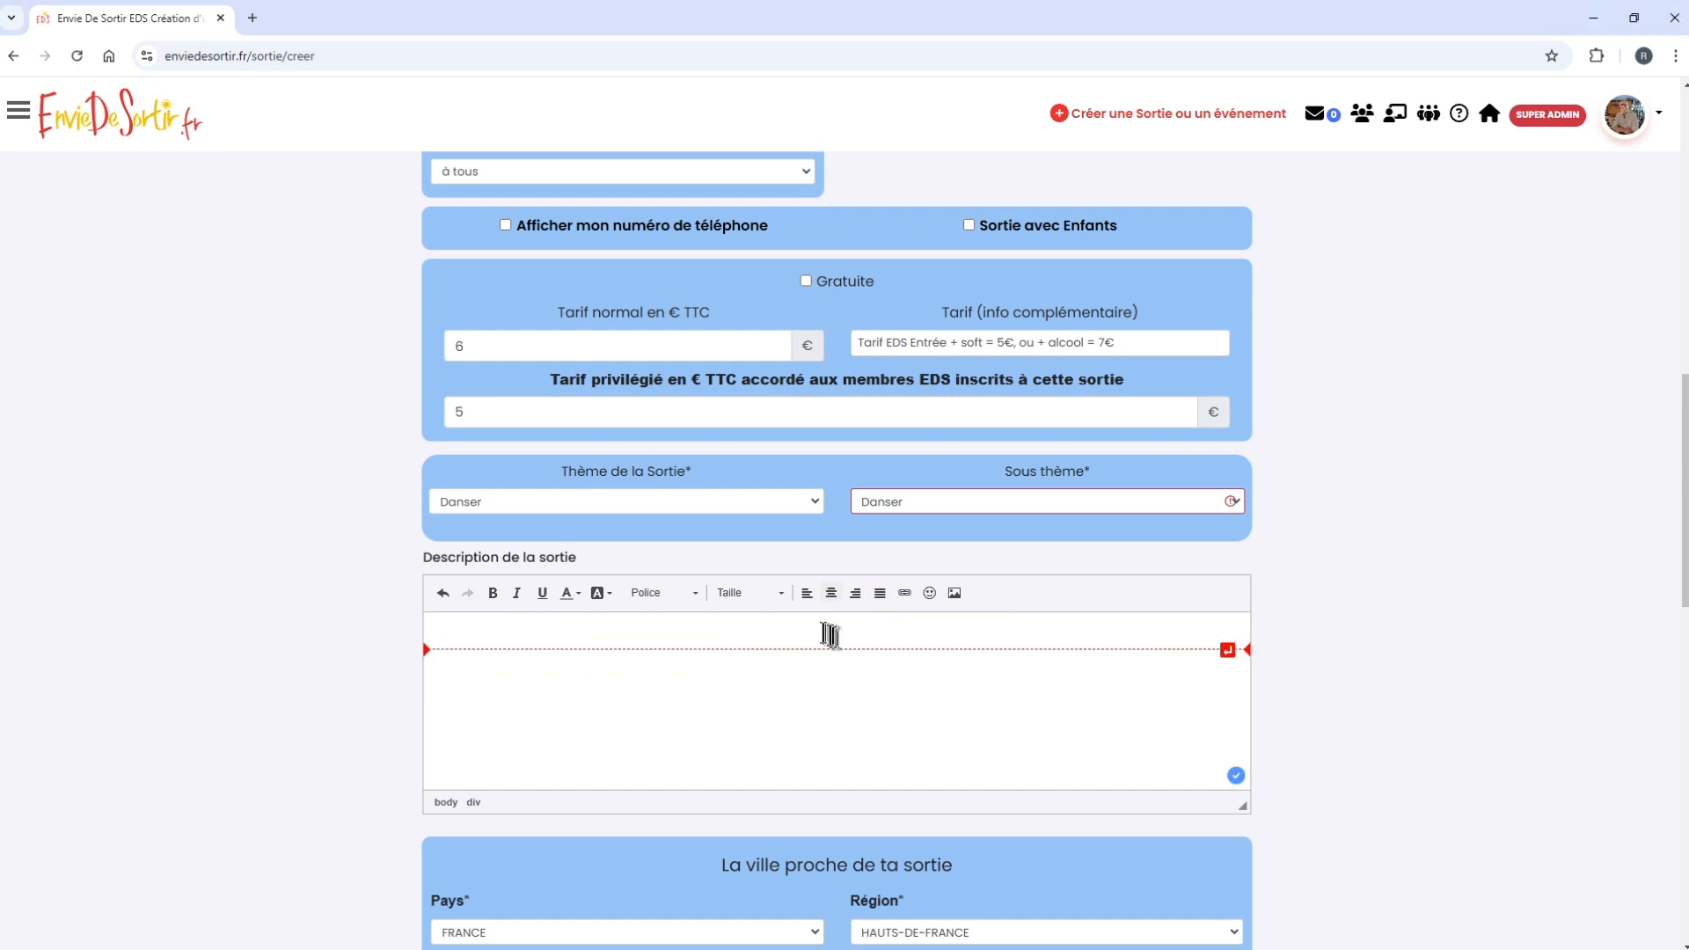
key(ctrl+v)
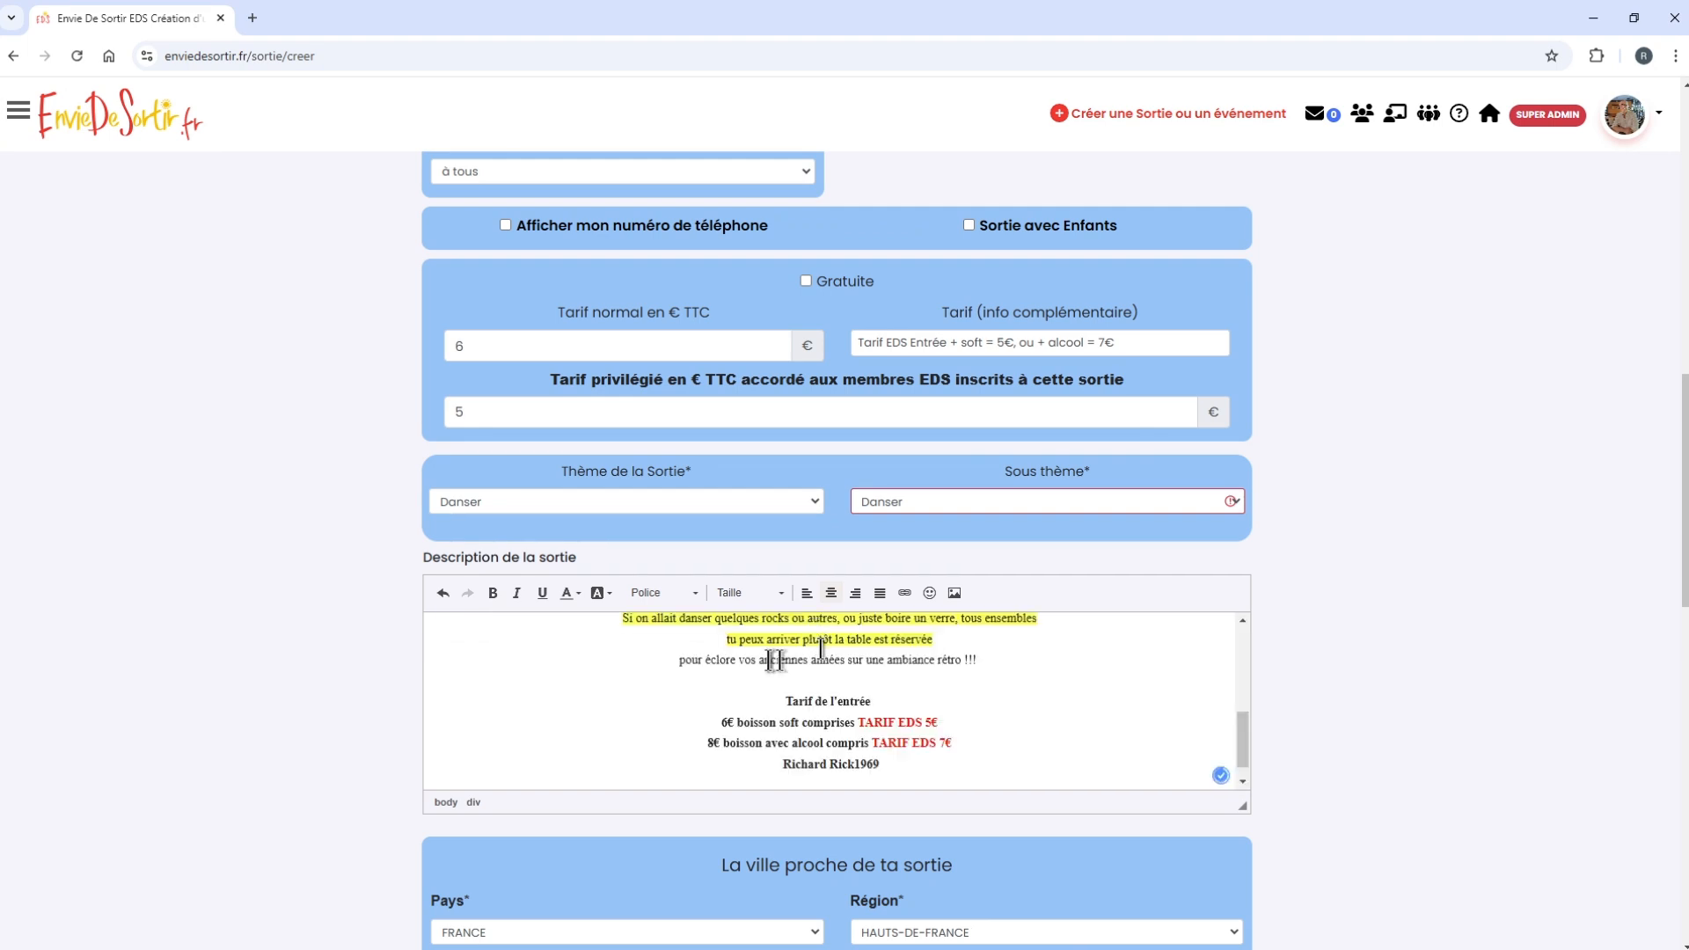
key(BackSpace)
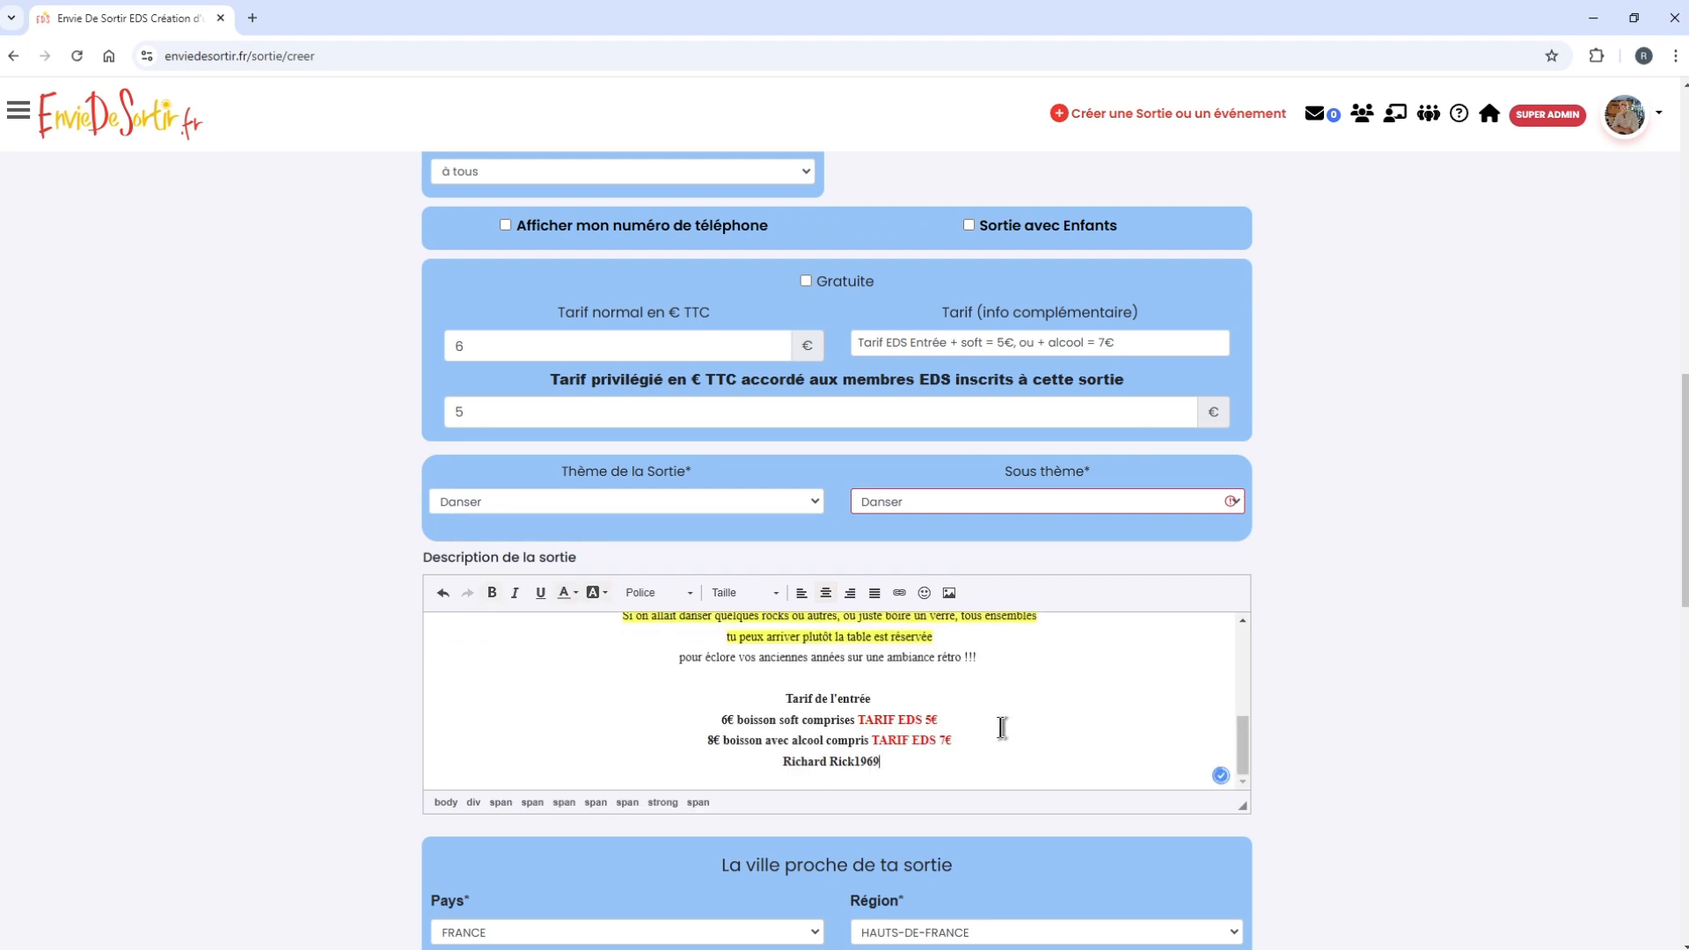
- Set the nearby city to BRIANCON in the HAUTES-ALPES department of the PROVENCE-ALPES-COTE D'AZUR region
scroll(607, 900, down, 3)
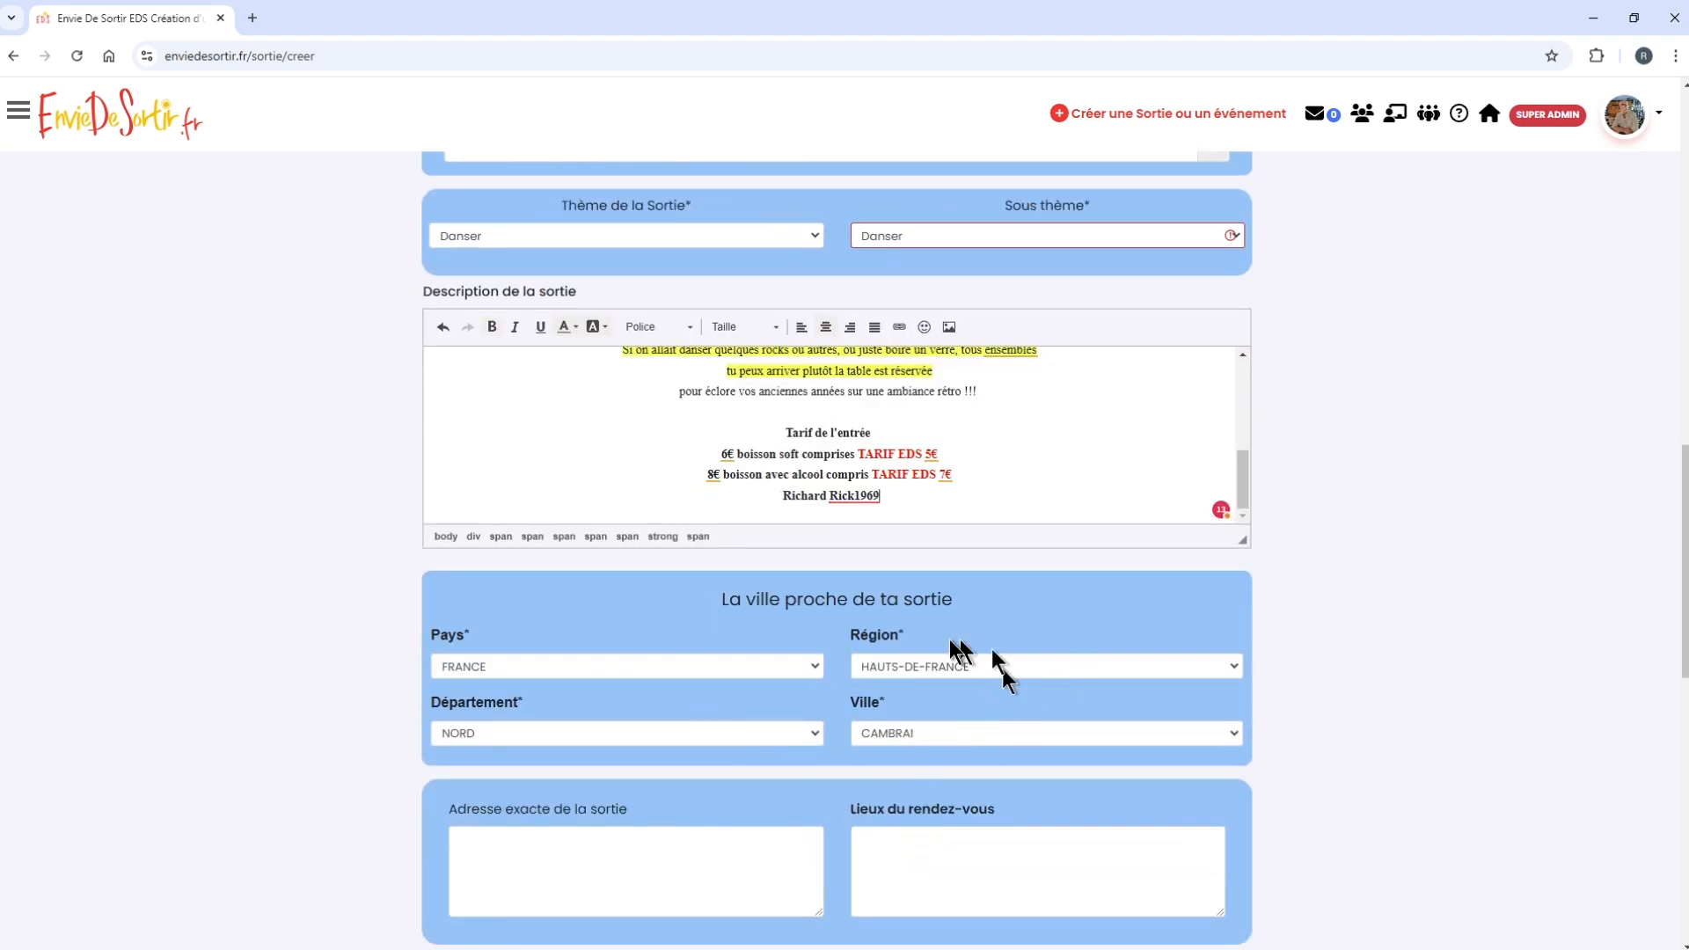
click(905, 667)
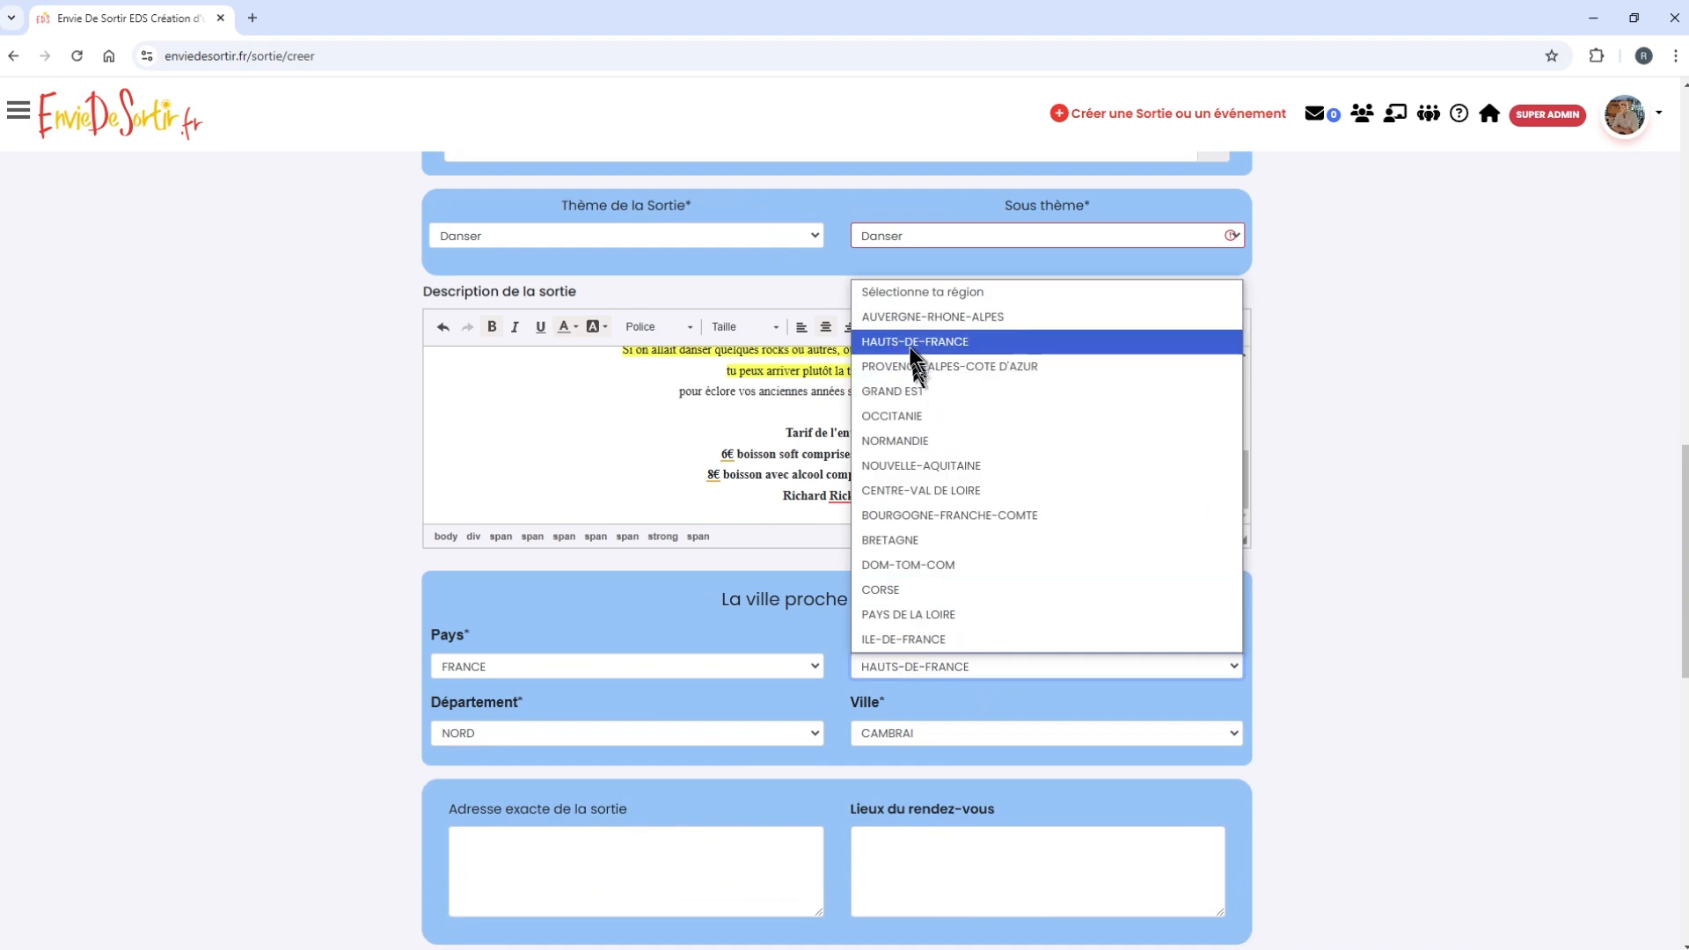
click(901, 367)
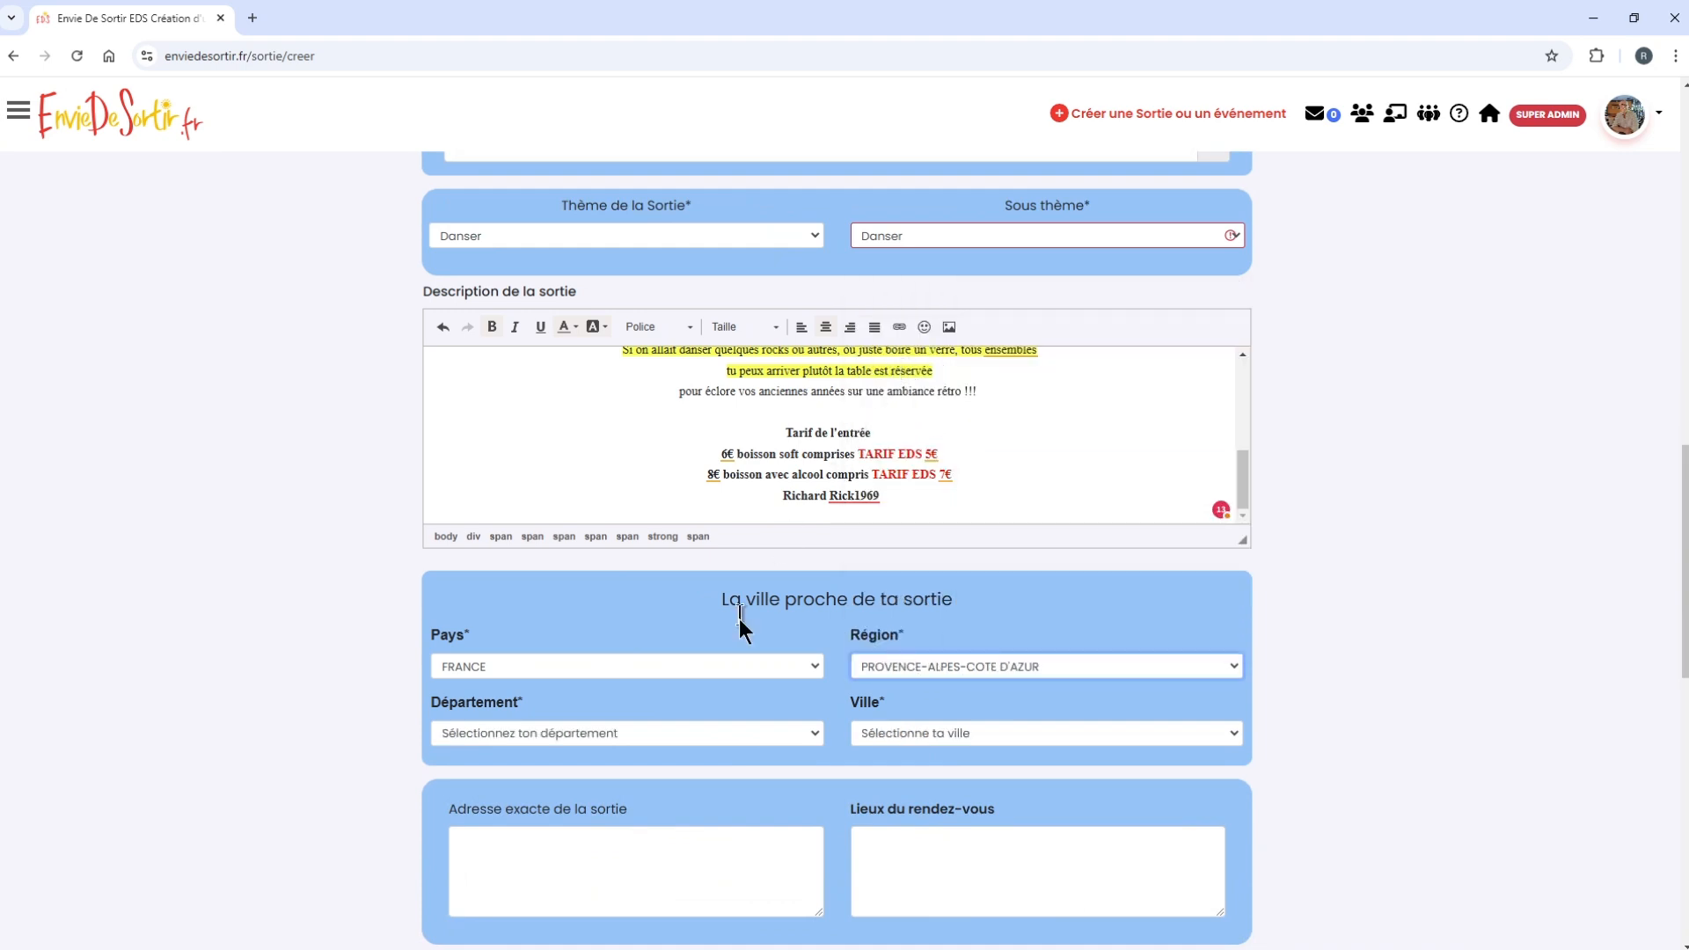
click(604, 736)
click(490, 808)
click(950, 735)
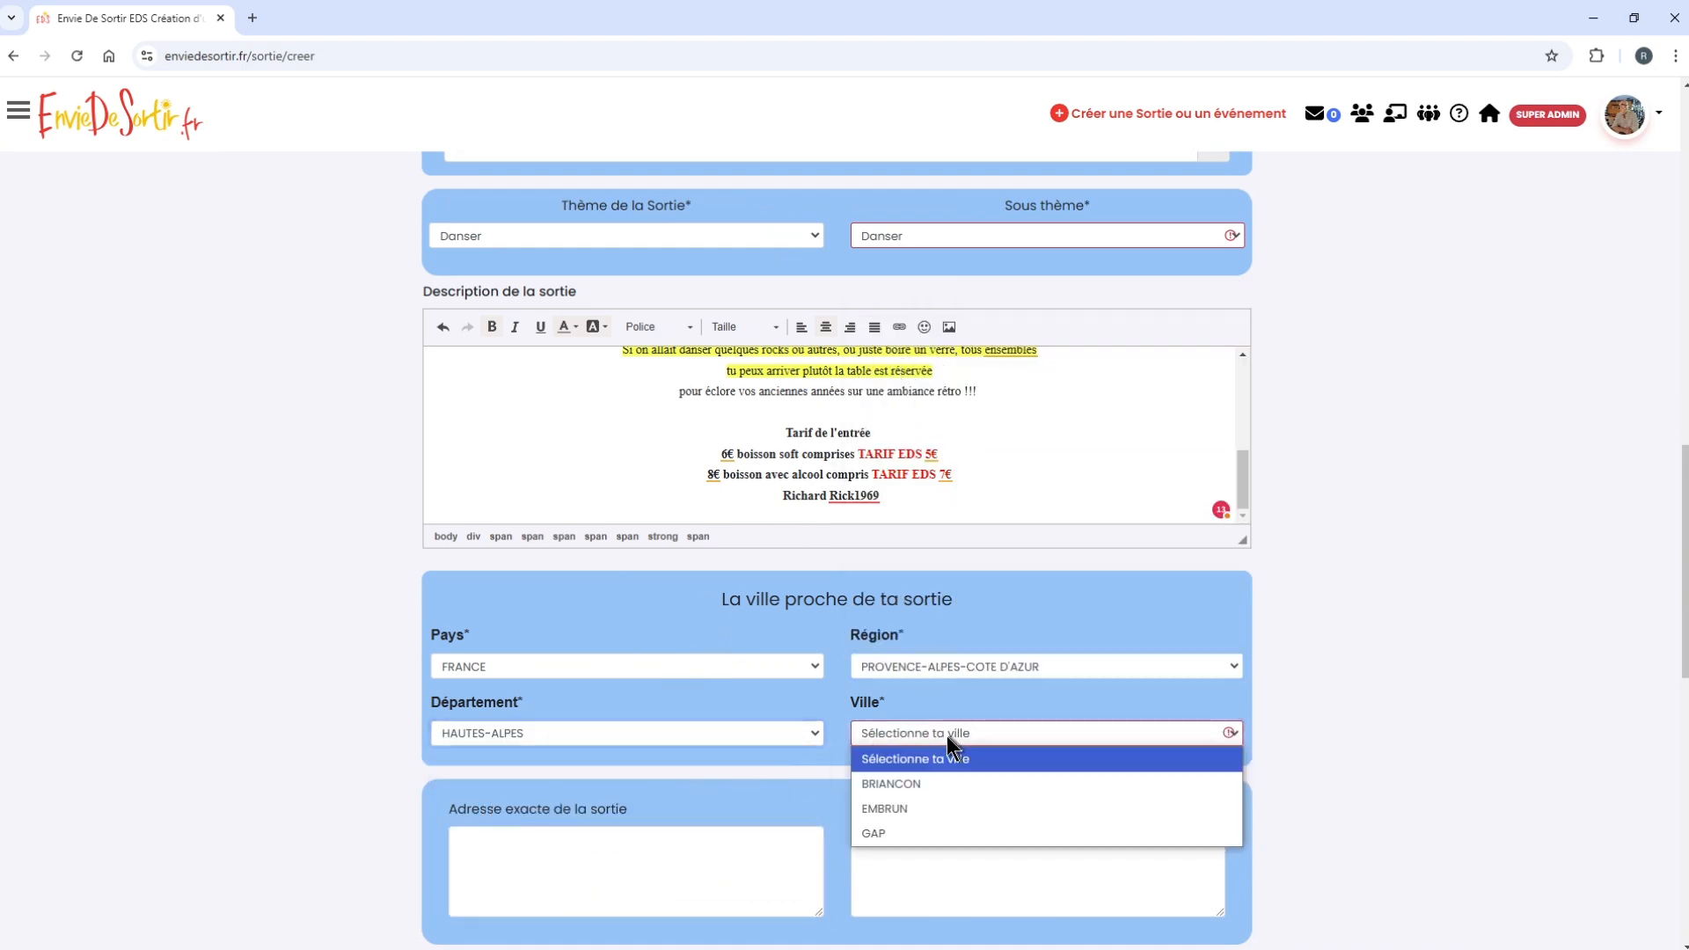
click(871, 783)
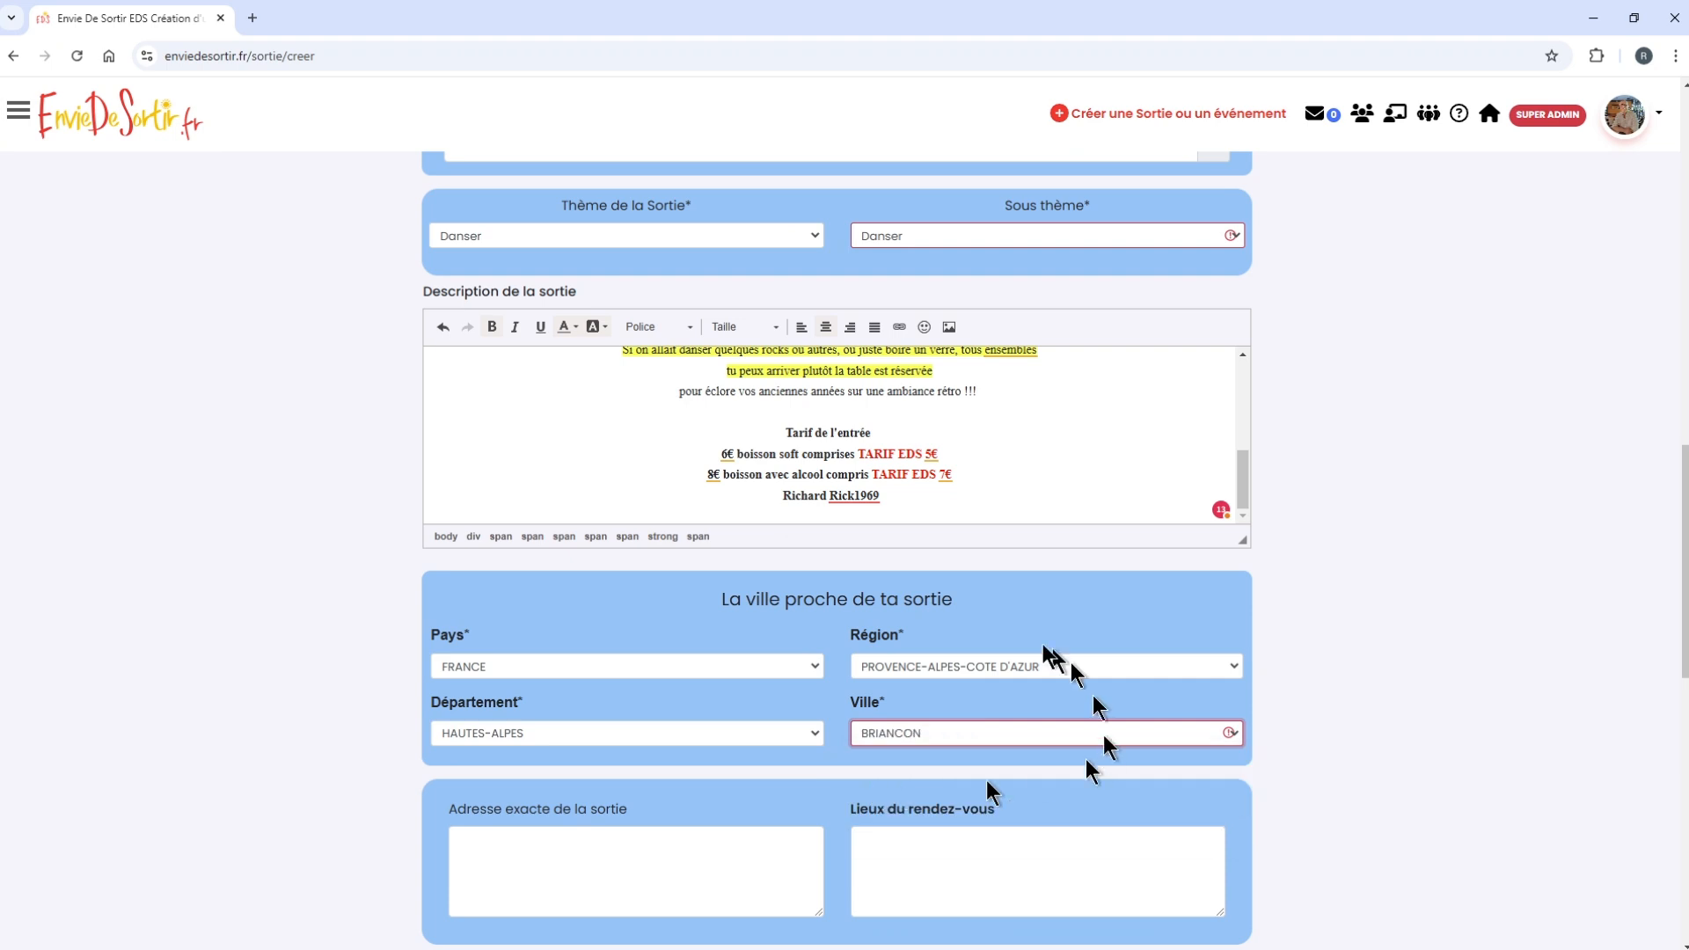
- Set the nearby city to CAMBRAI in the NORD department of the HAUTS-DE-FRANCE region
click(948, 668)
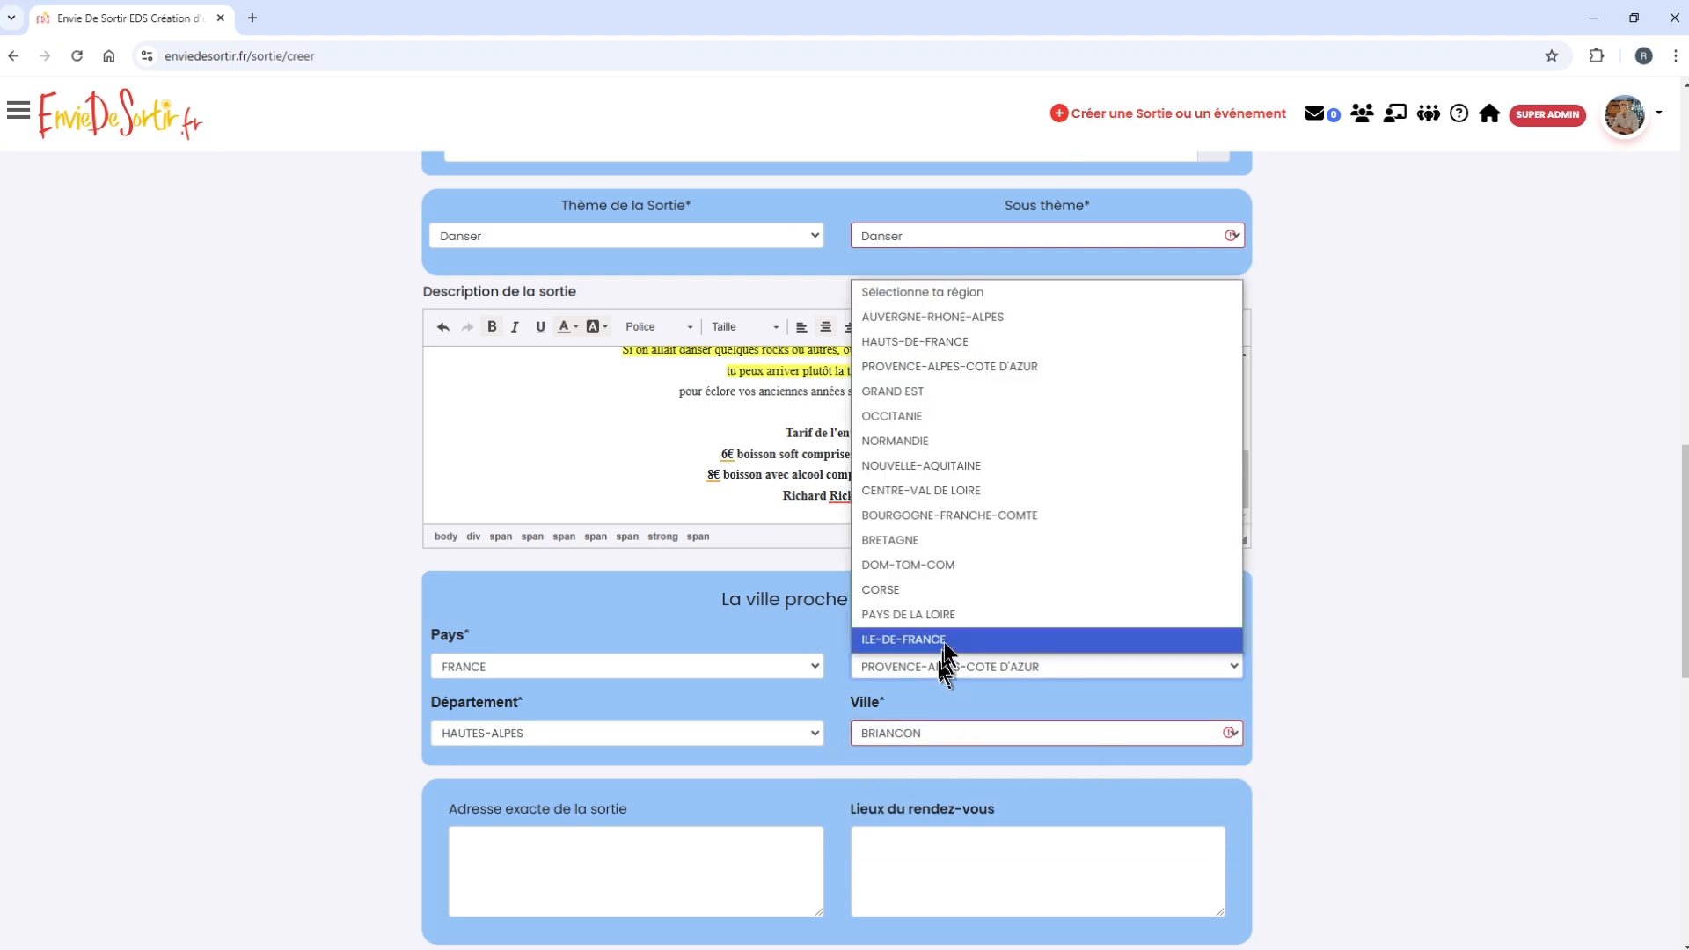
click(938, 343)
click(576, 733)
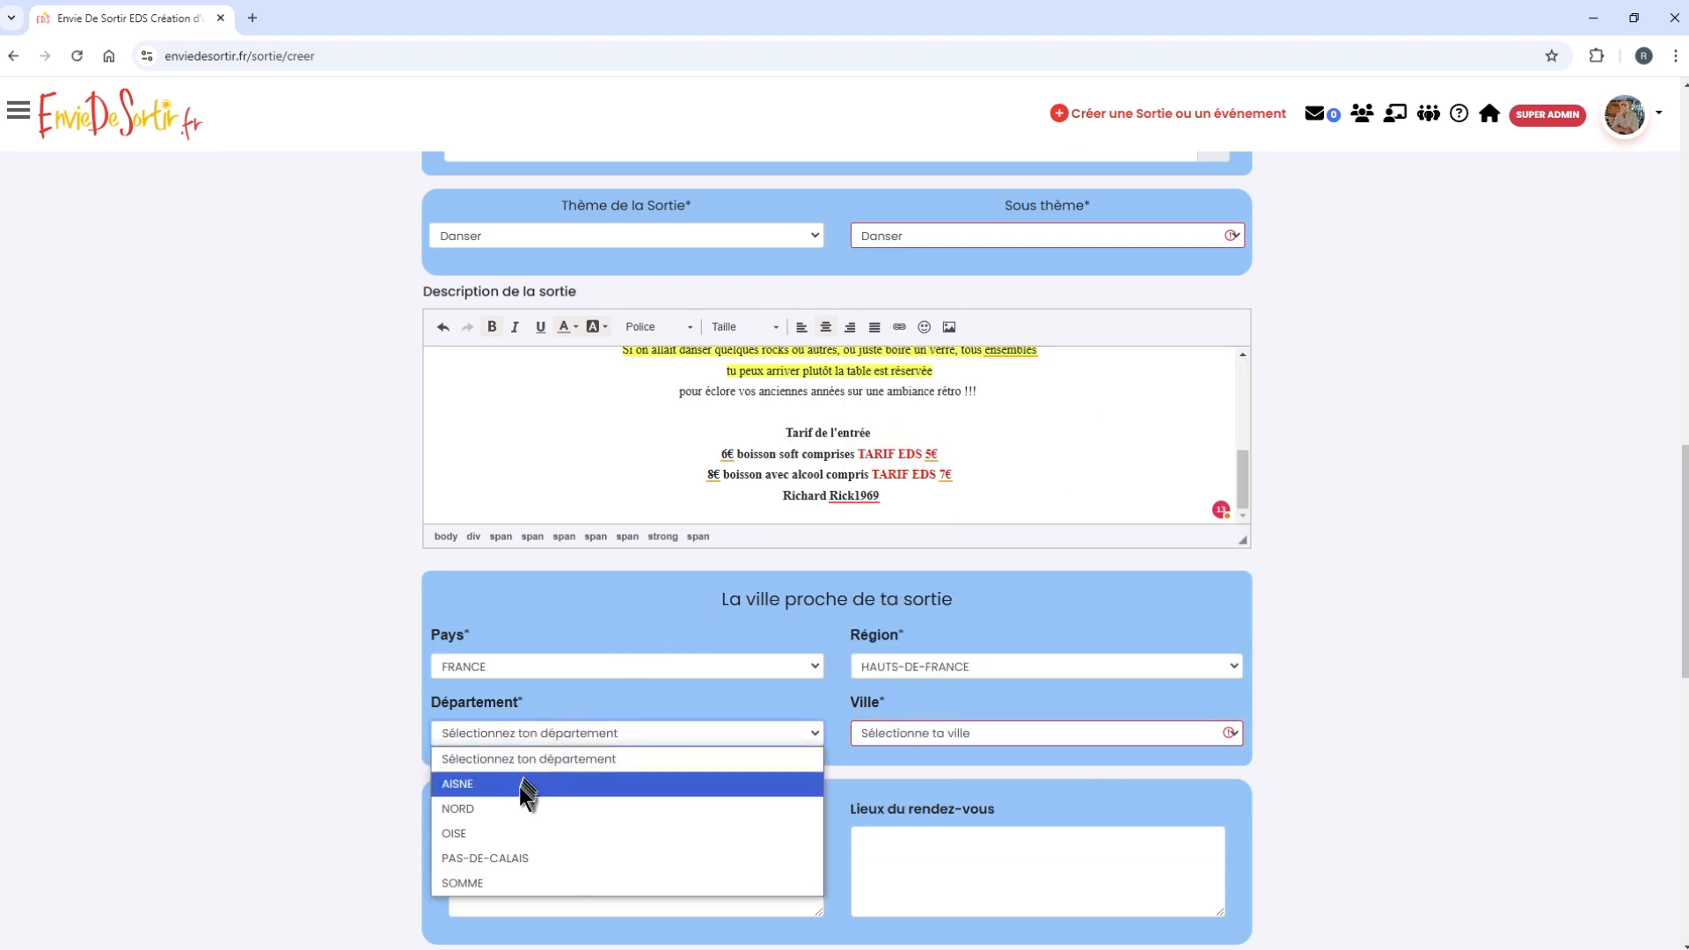
click(515, 818)
click(894, 732)
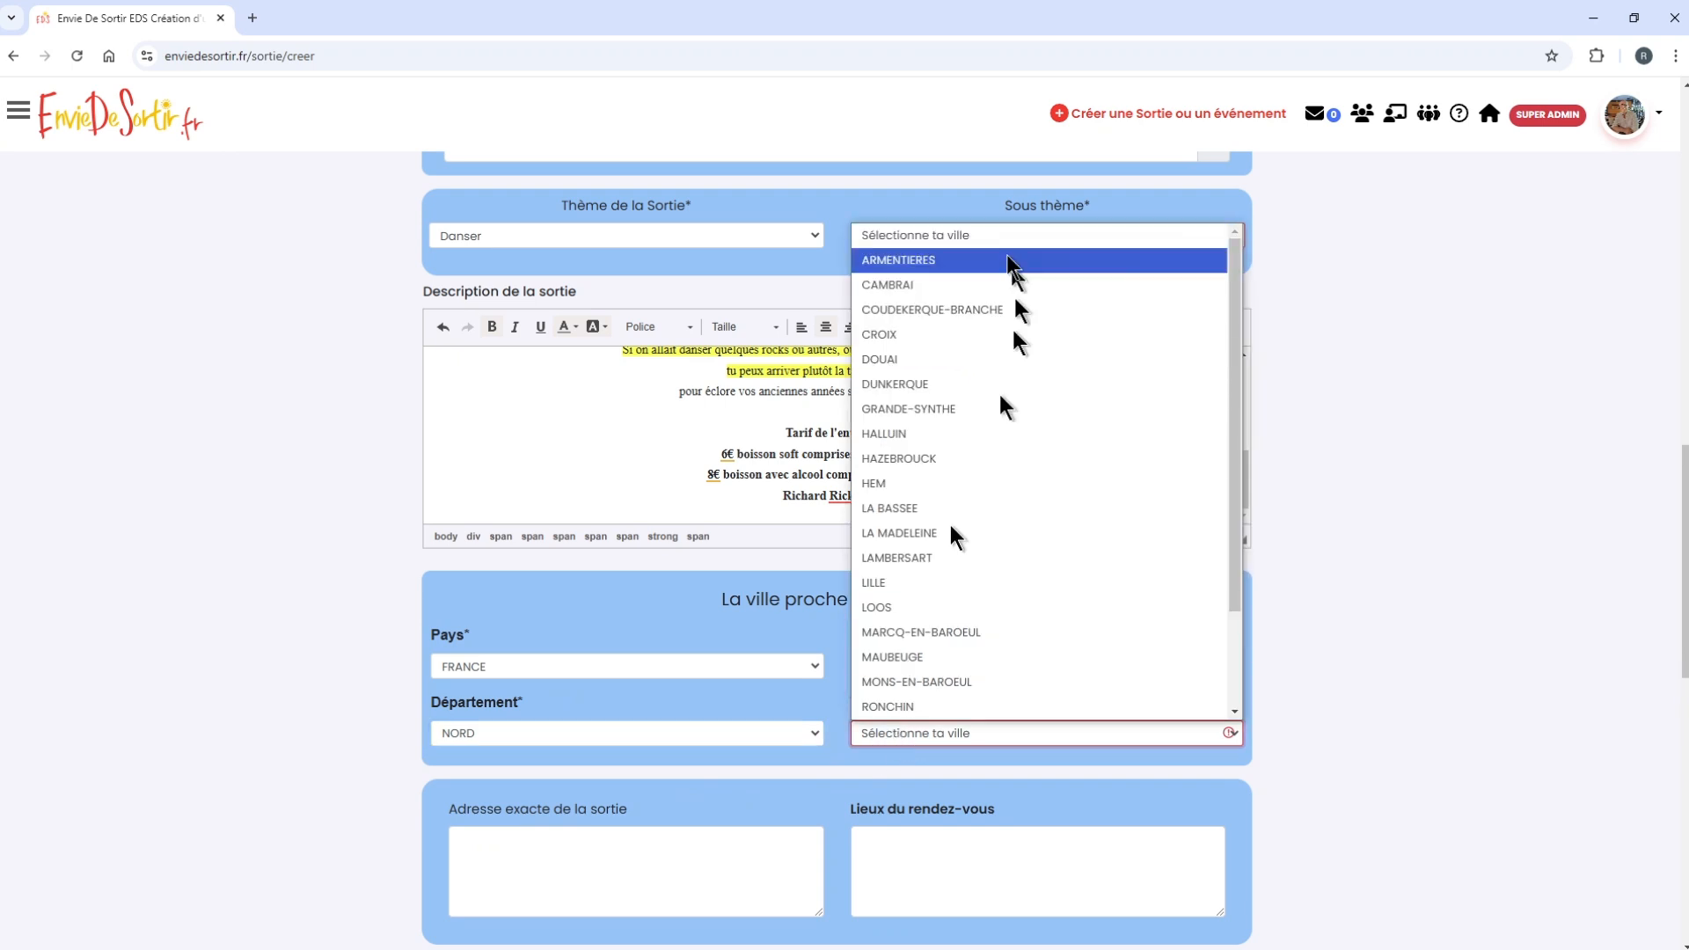
click(942, 289)
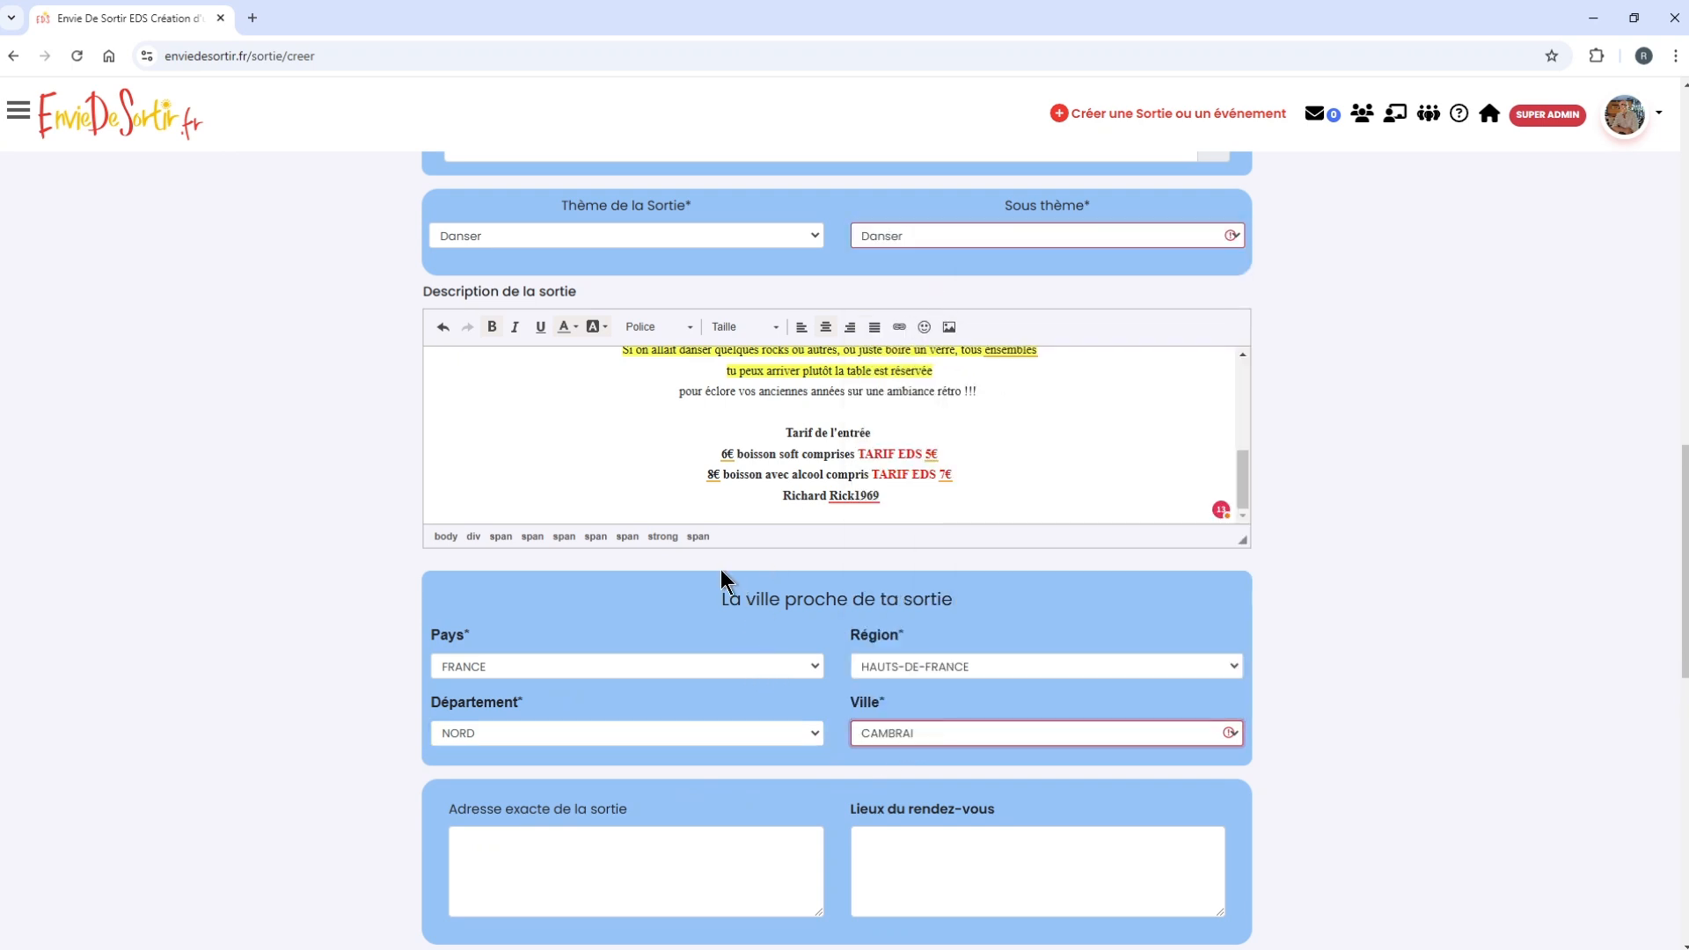
- Enter the B19's exact address and the meeting place "Ma table est réservée au fond à gauche dans les banquettes"
scroll(721, 568, down, 4)
click(541, 517)
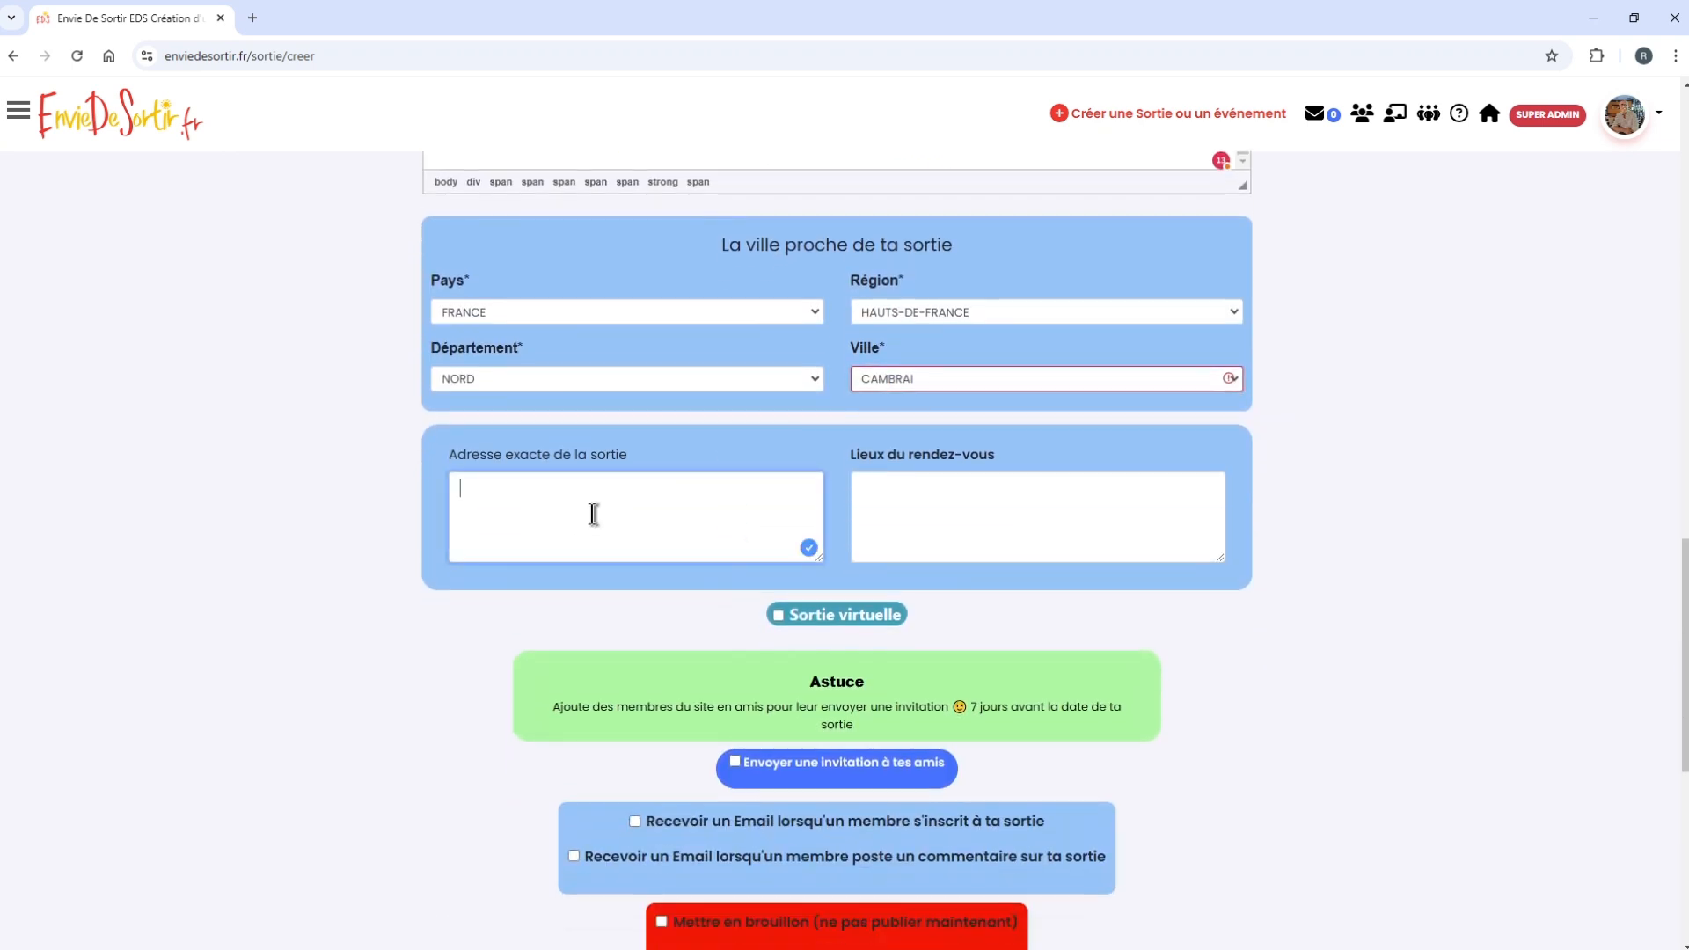
click(459, 510)
text(Le B19 6 rue du canal 59400 Cambrai)
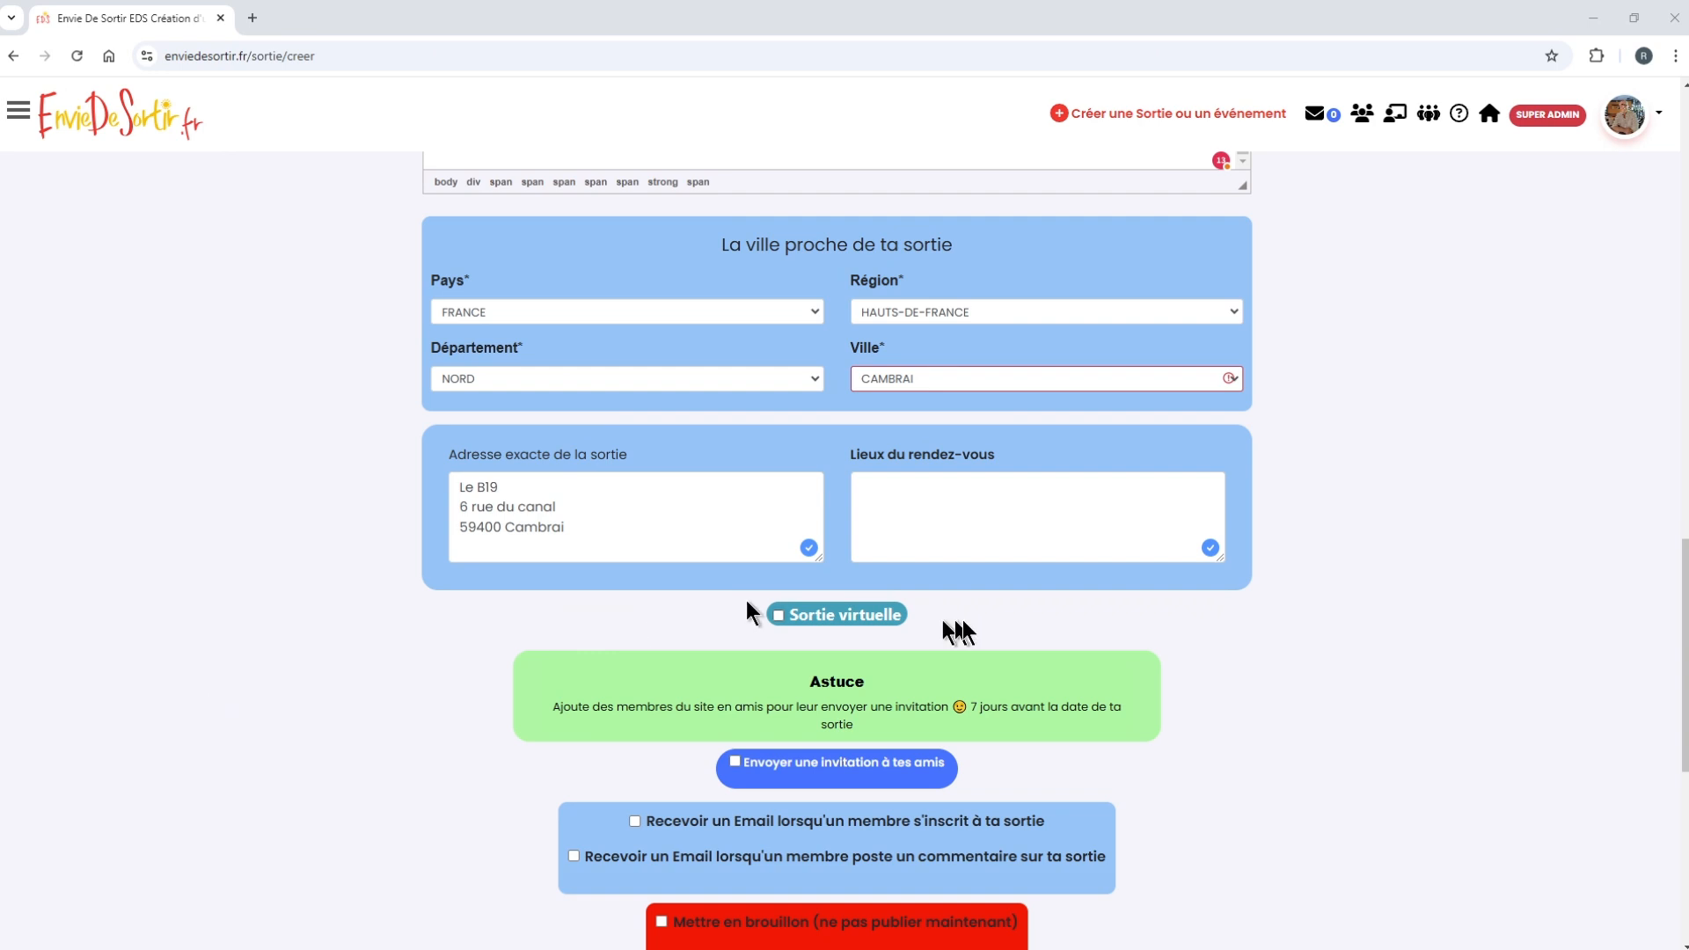
click(881, 504)
text(Ma table est réservée au fond à gauche dans les banquettes)
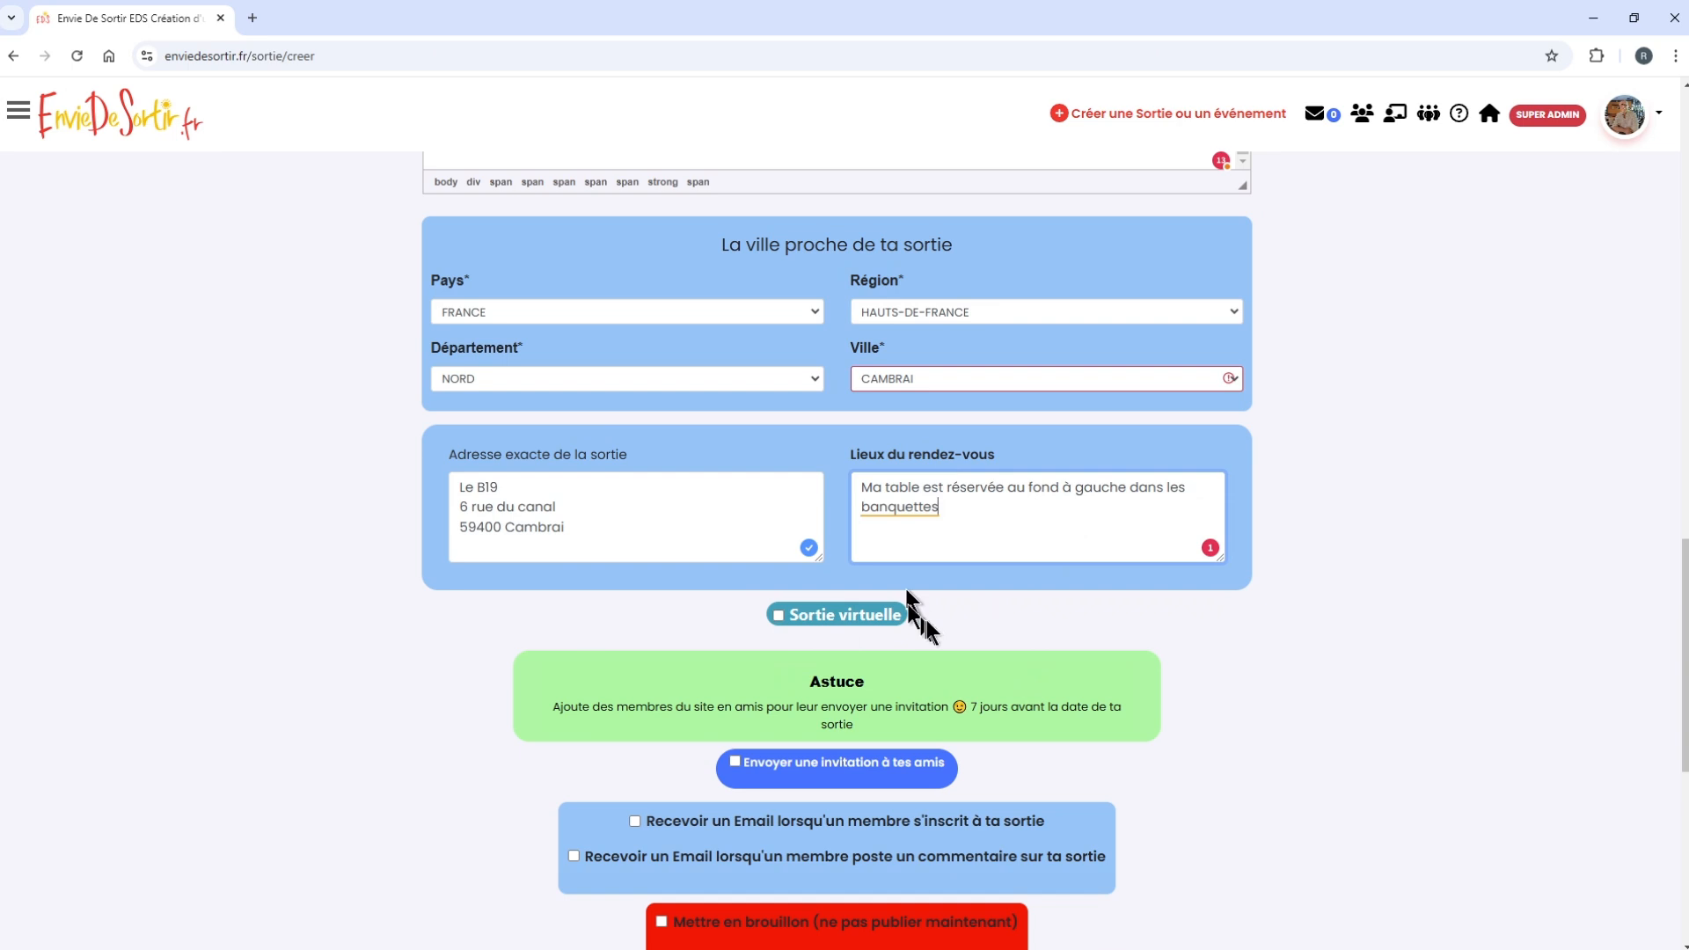
- Enable the option "Envoyer une invitation à tes amis" for the outing
scroll(929, 620, down, 2)
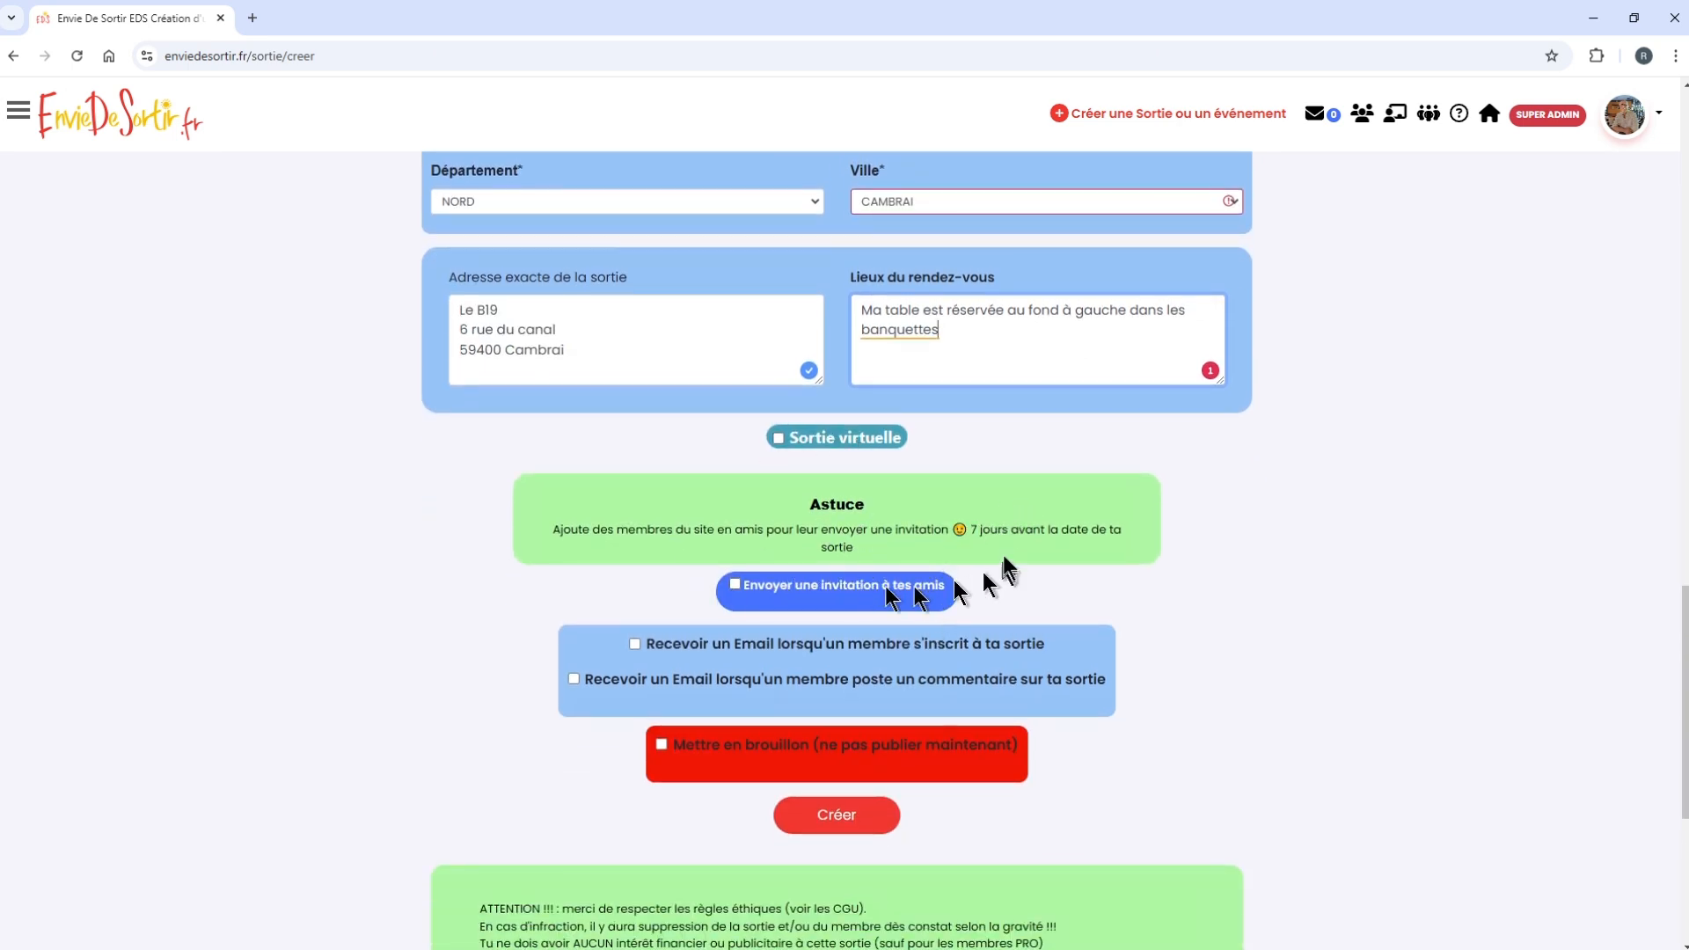
click(744, 587)
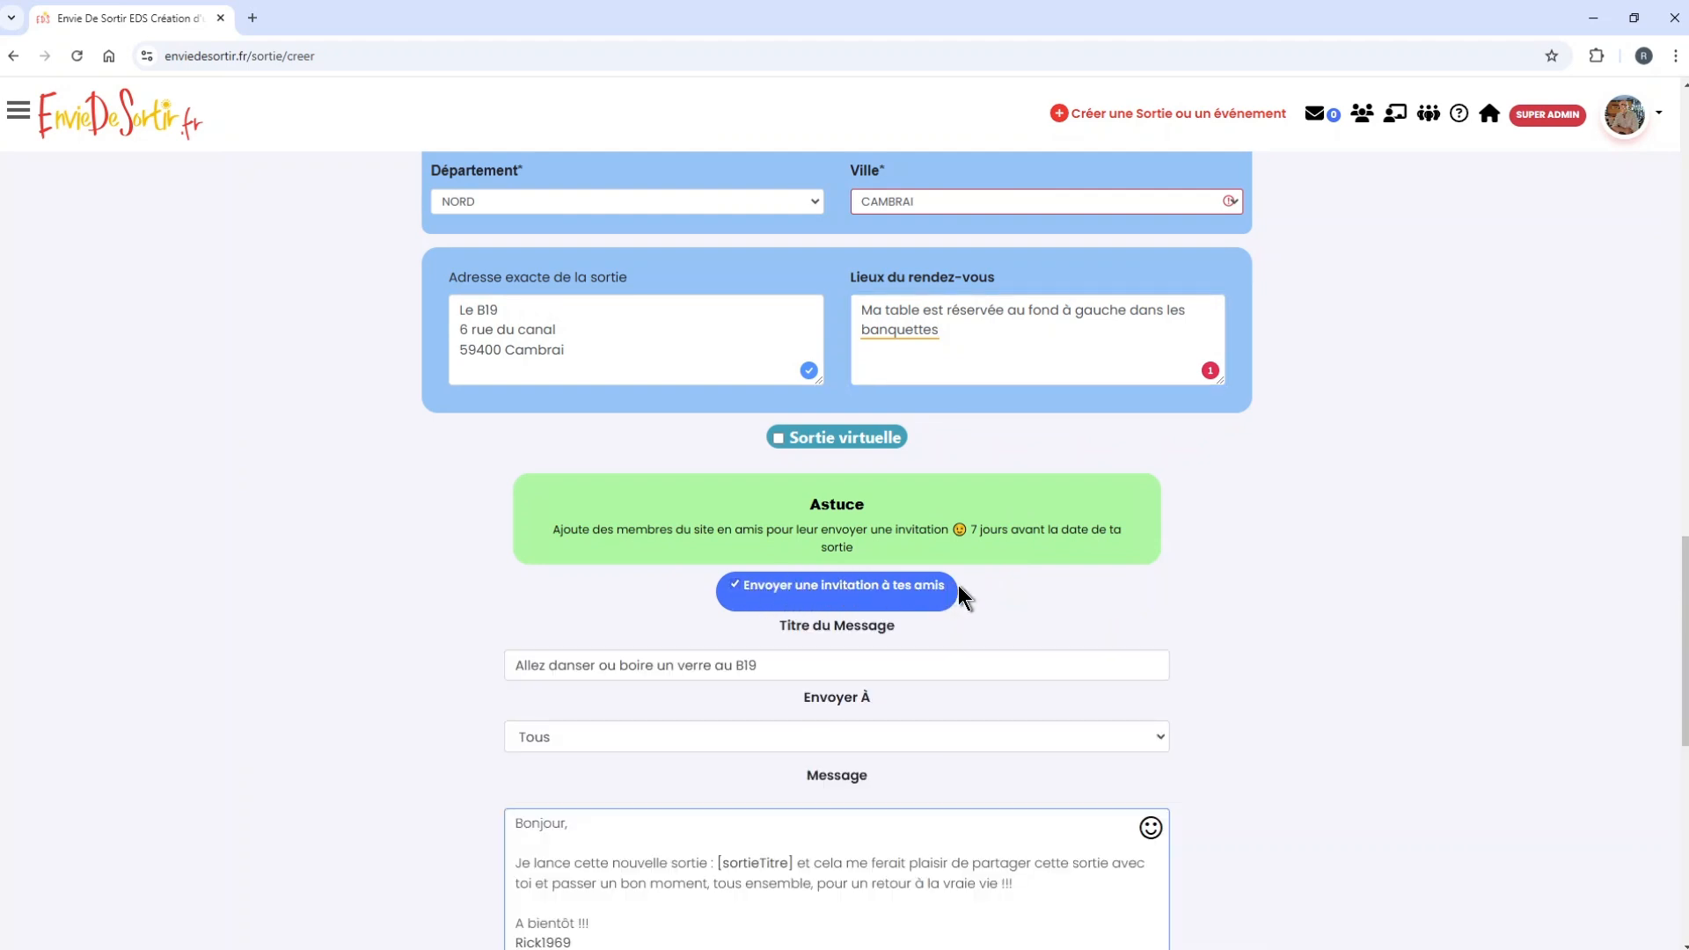
- Add the organiser's first name on a new line at the end of the friends' invitation message
scroll(958, 584, down, 4)
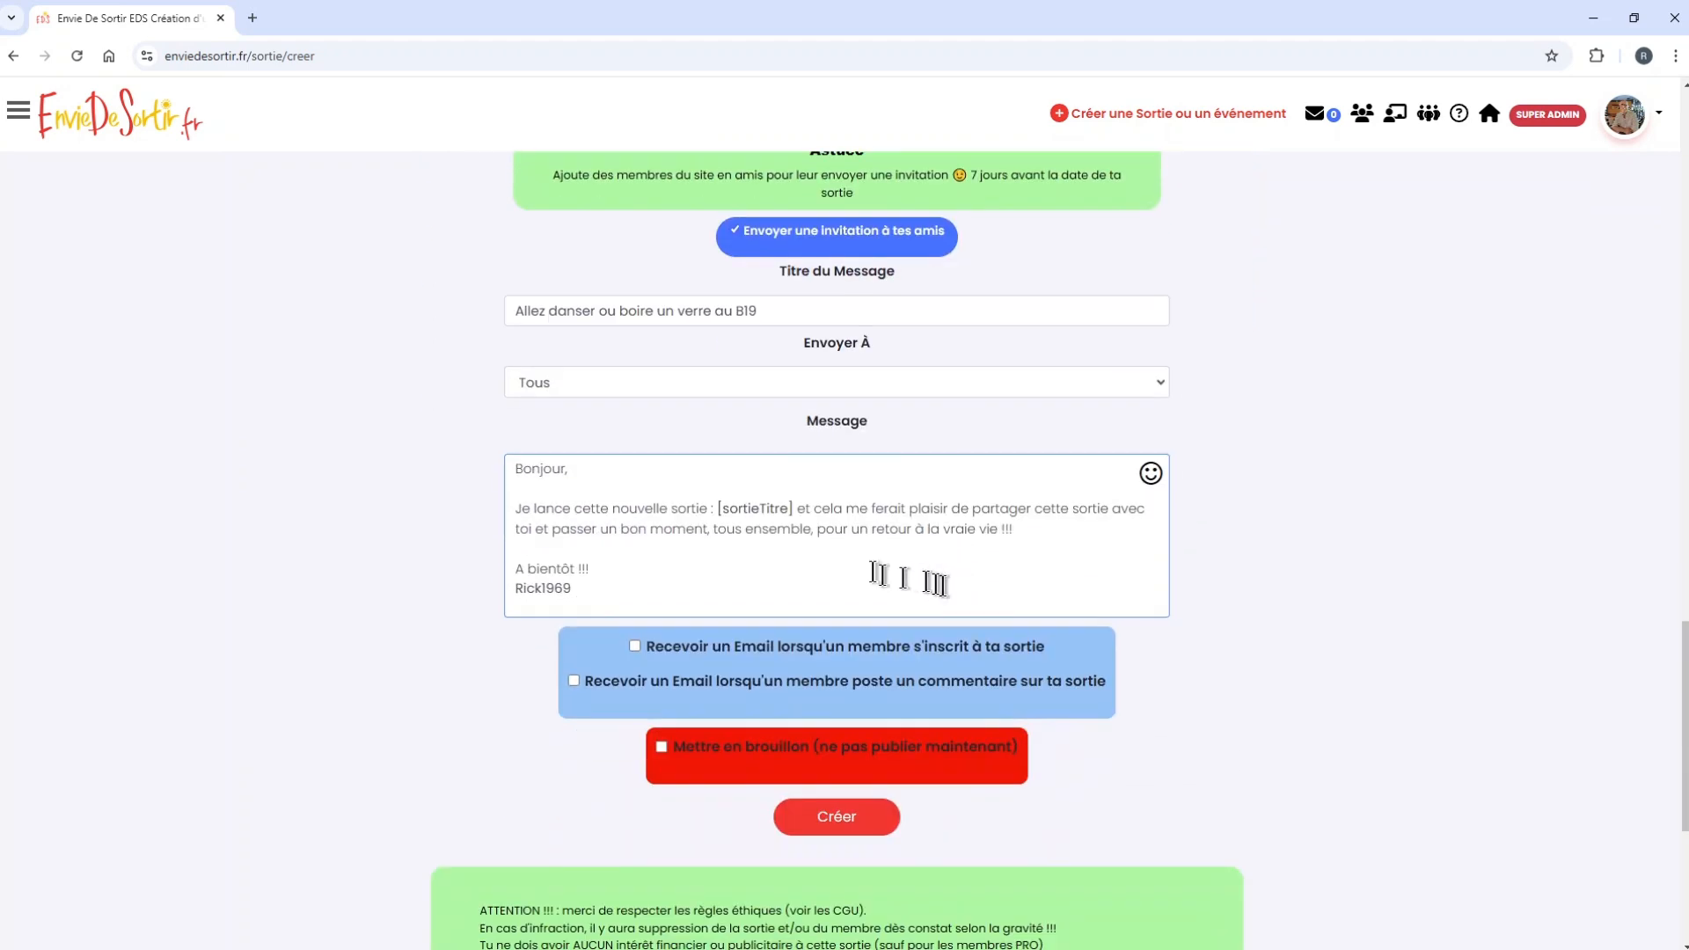
drag(793, 509, 717, 510)
click(595, 597)
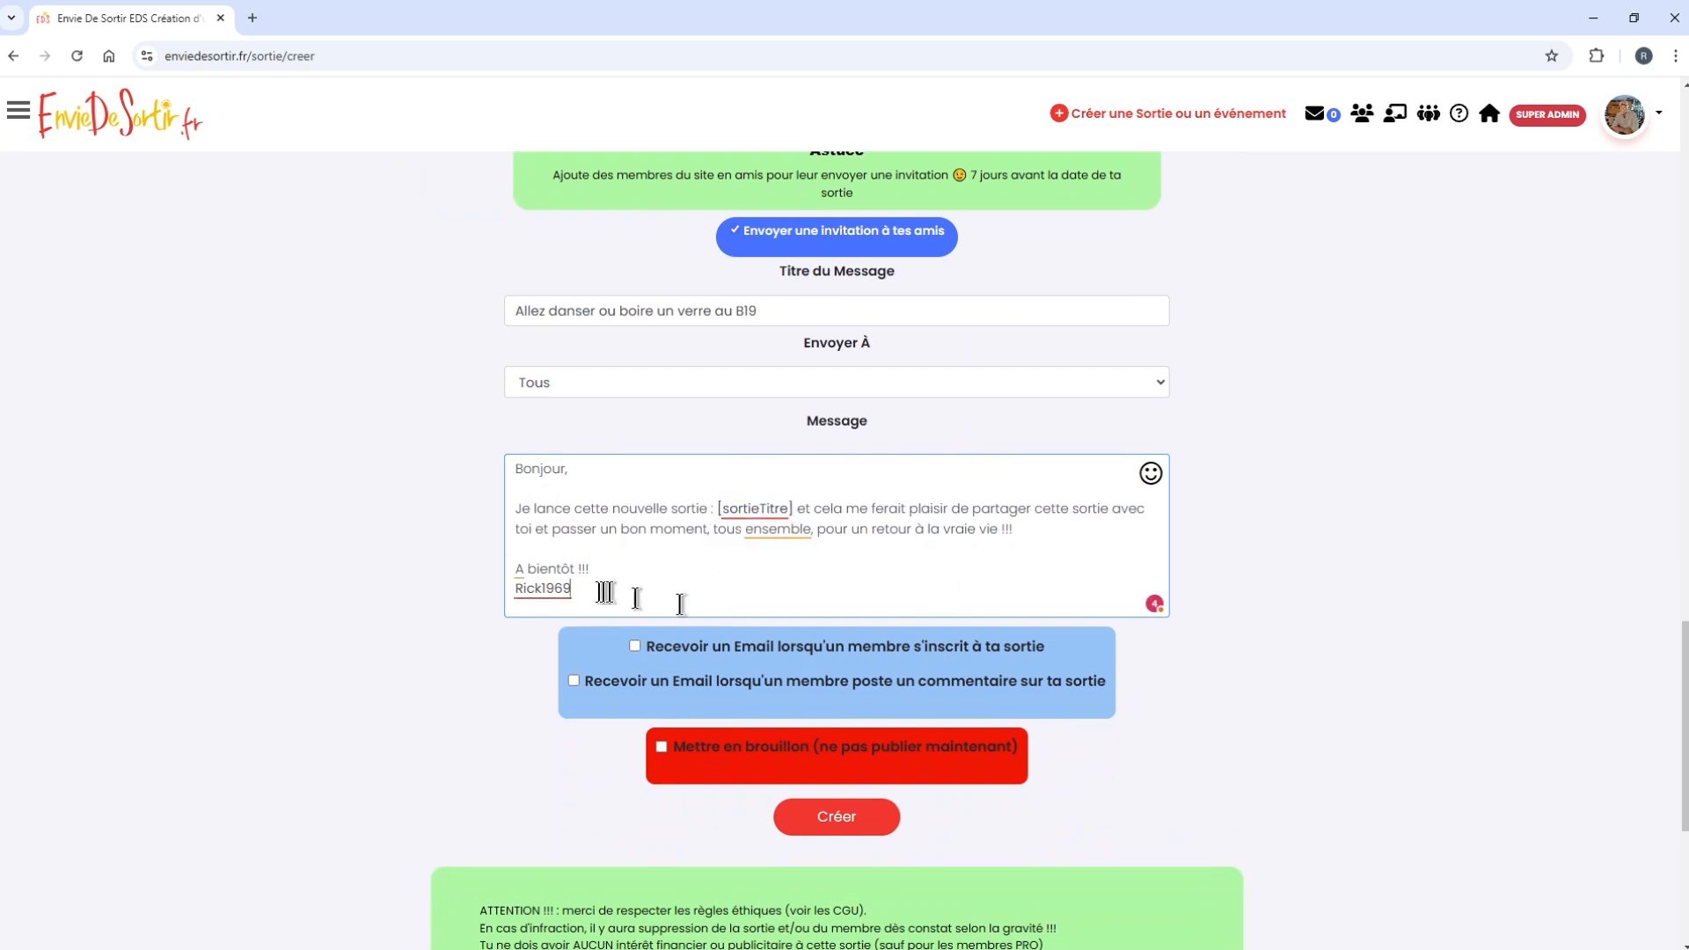
key(Return)
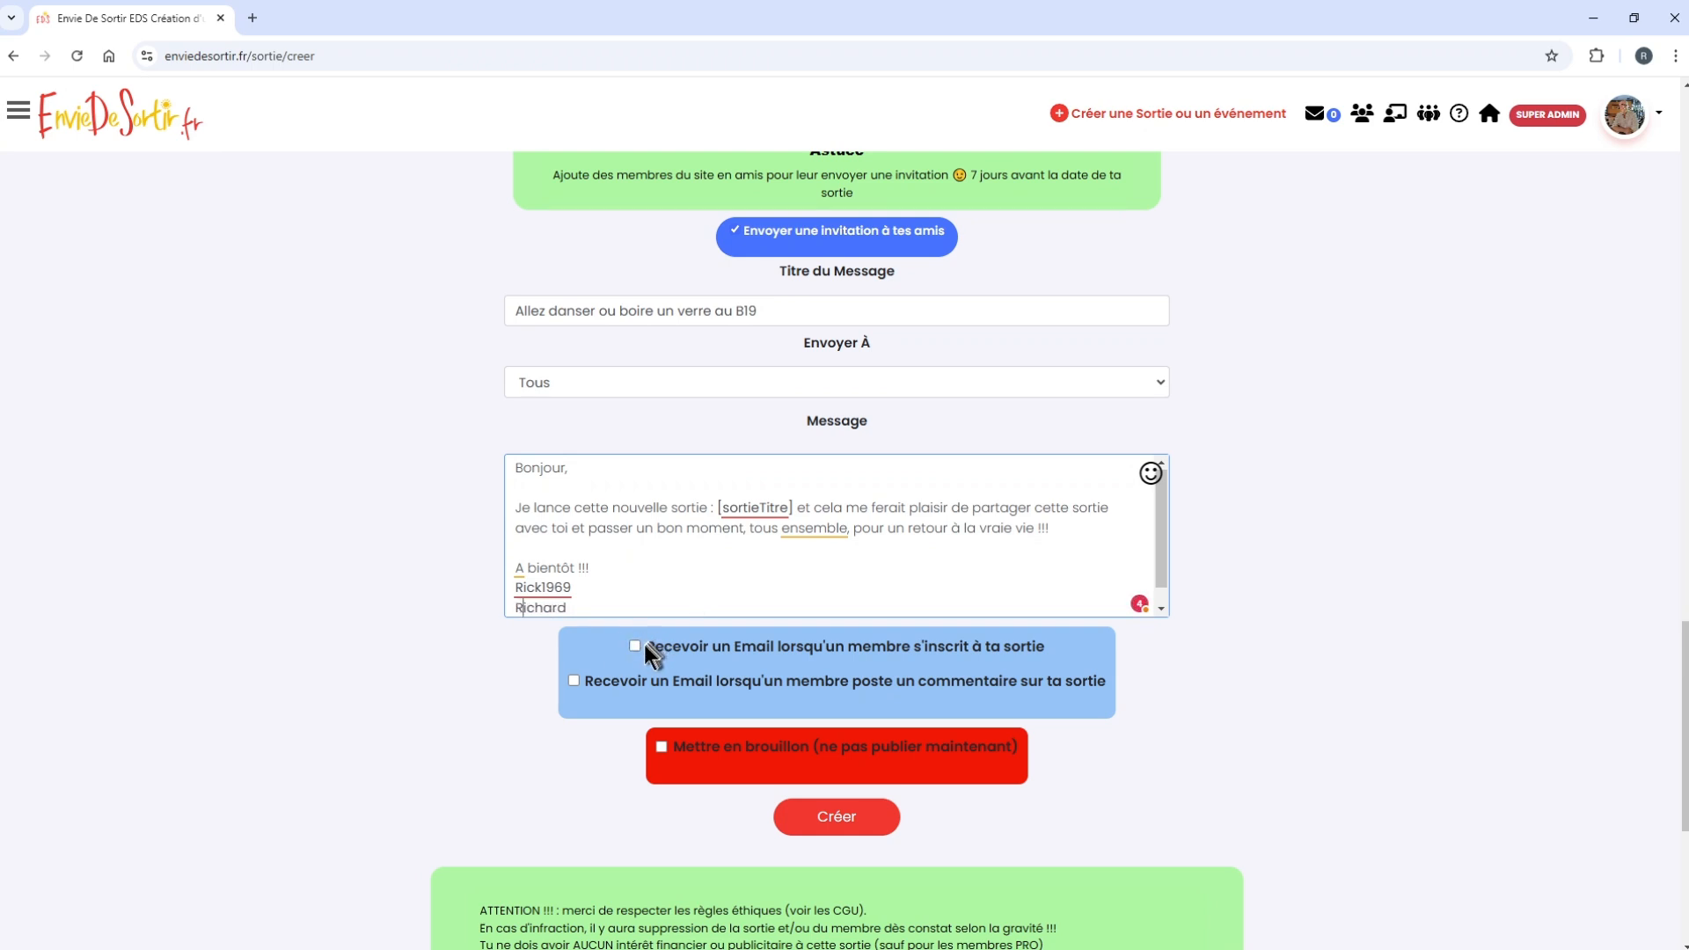
- Enable e-mail notifications for both member registrations and comments, and create the outing without saving it as a draft
click(691, 649)
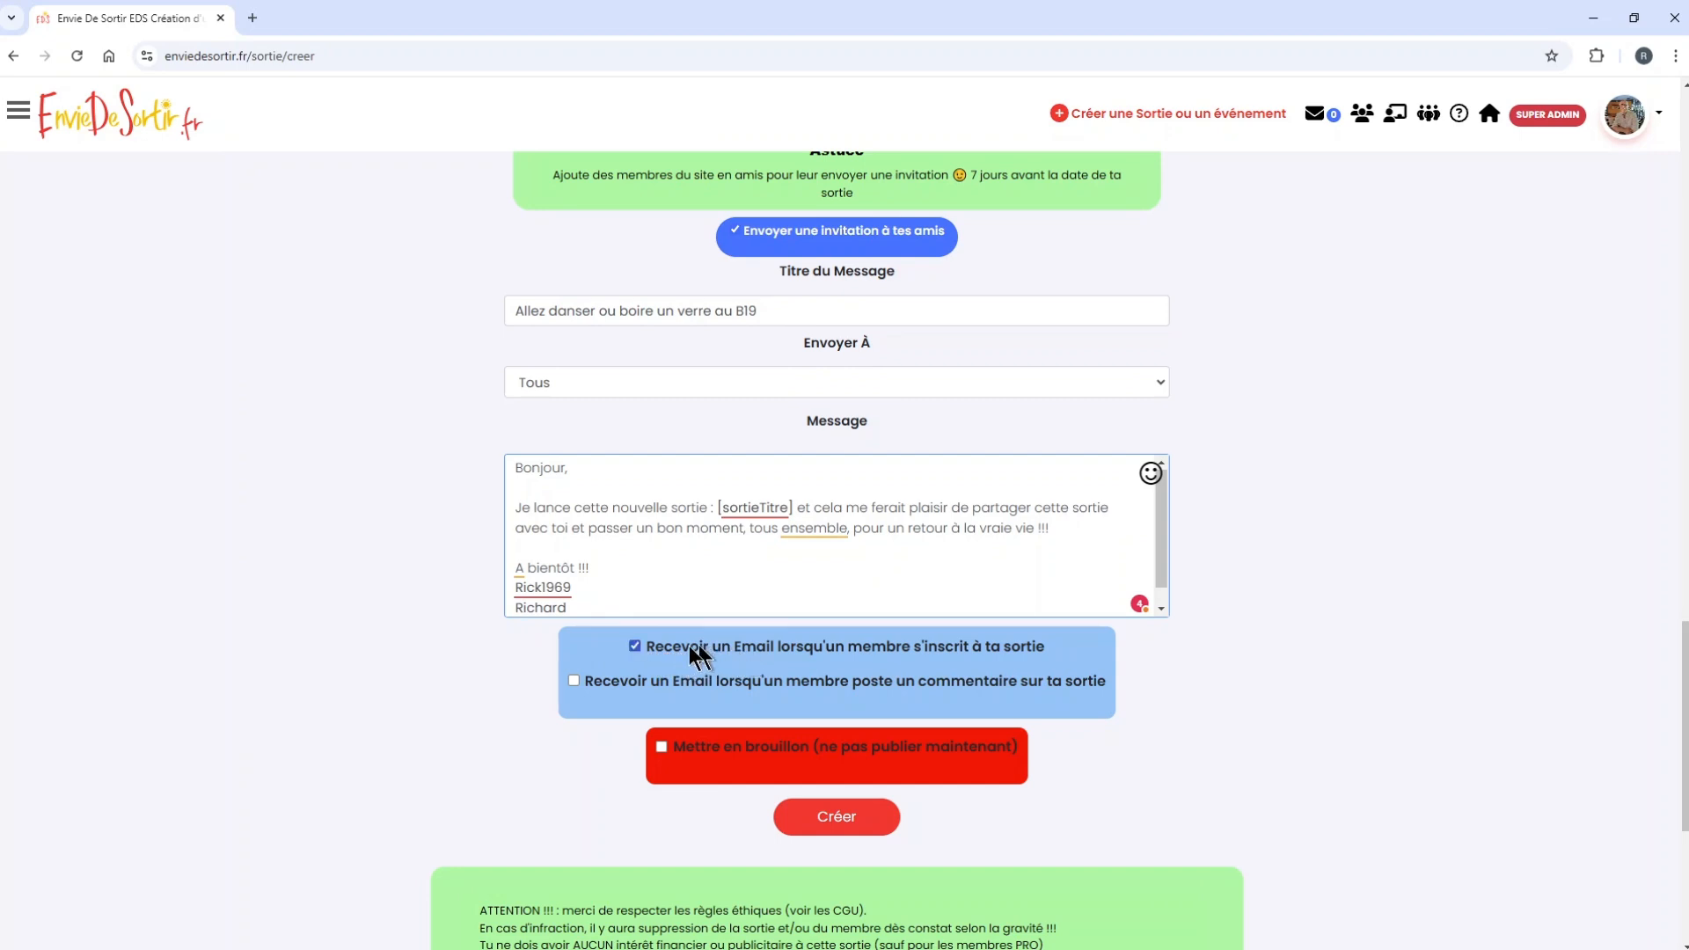
click(621, 677)
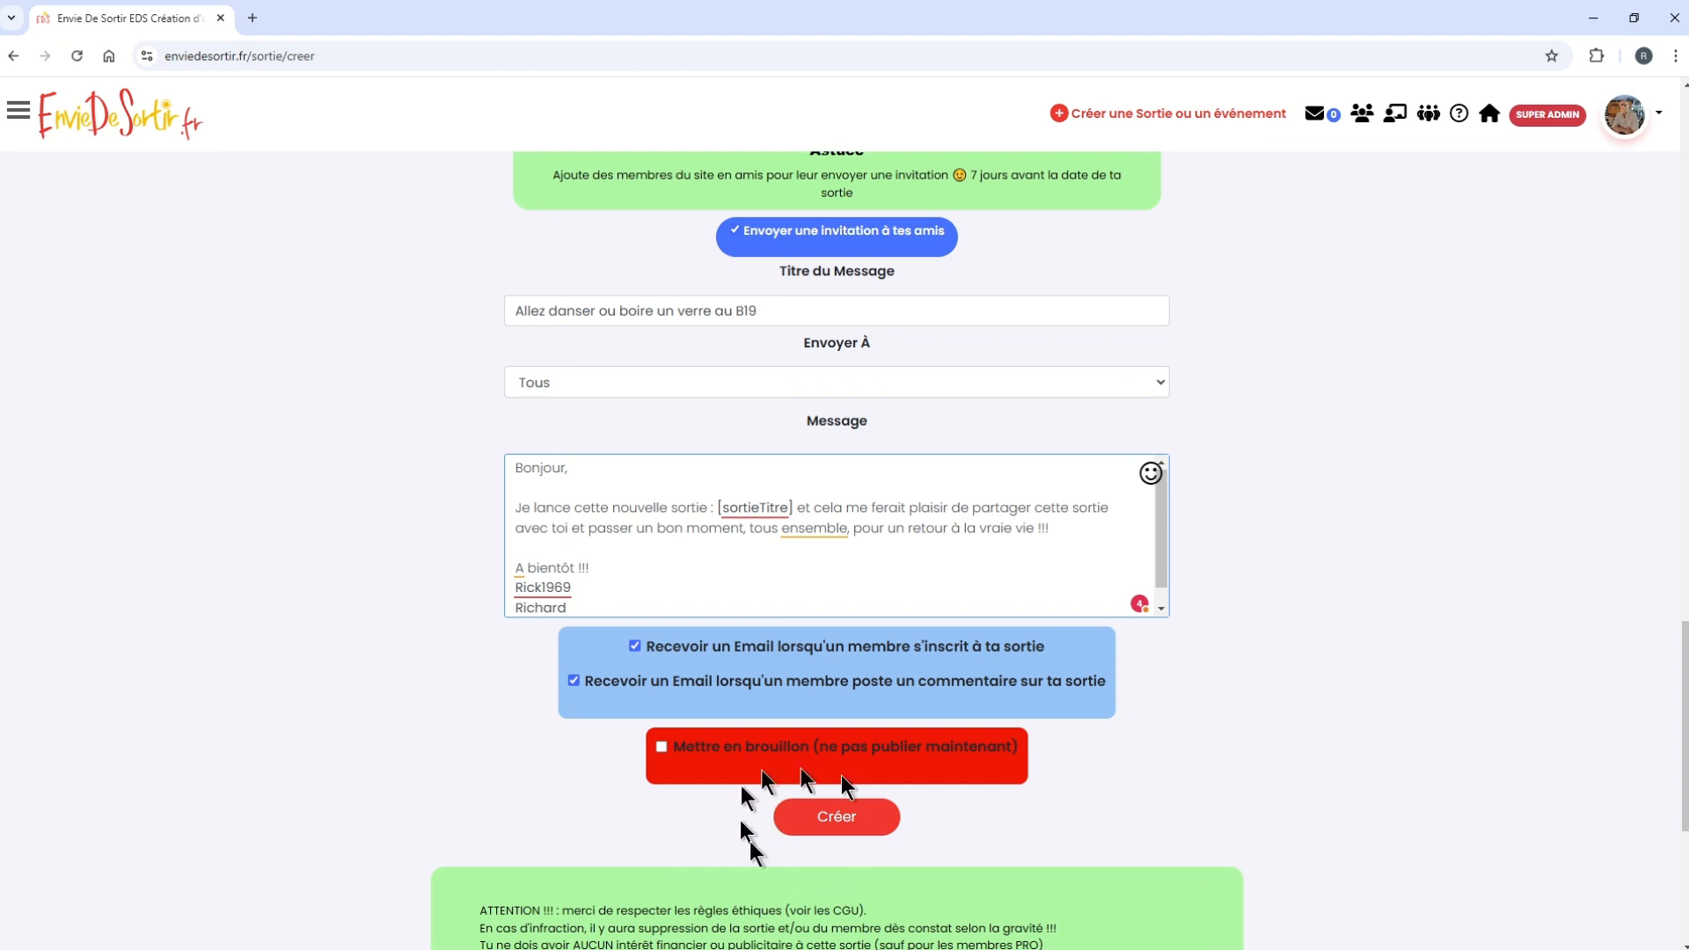
click(834, 822)
click(834, 823)
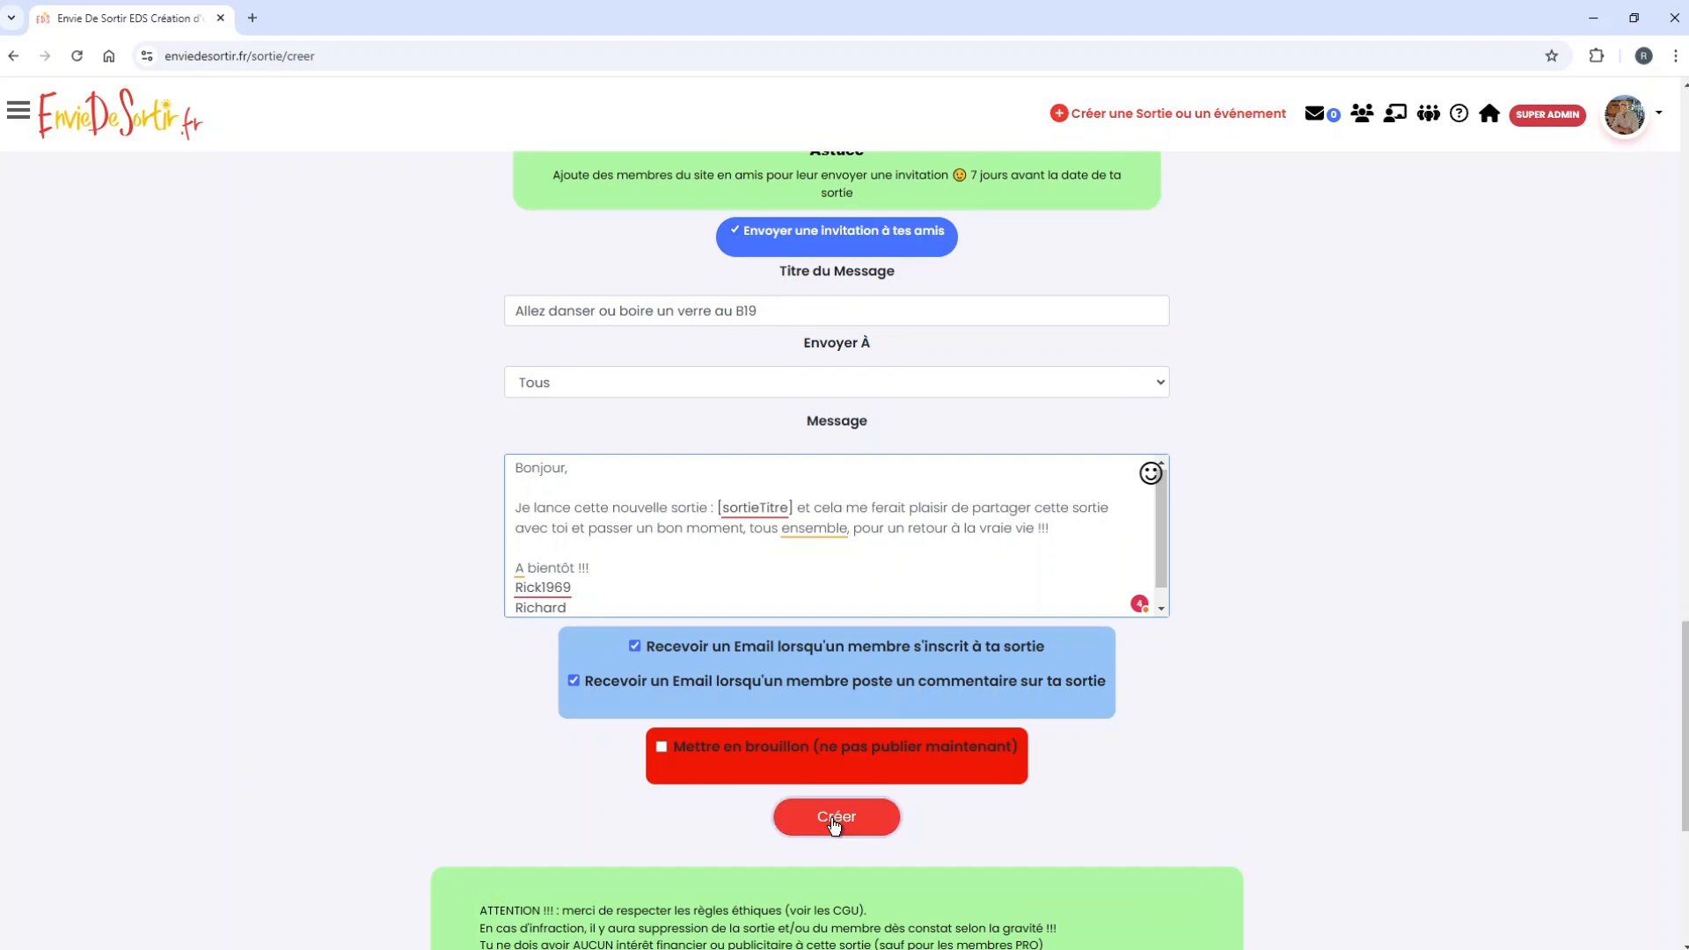
click(834, 822)
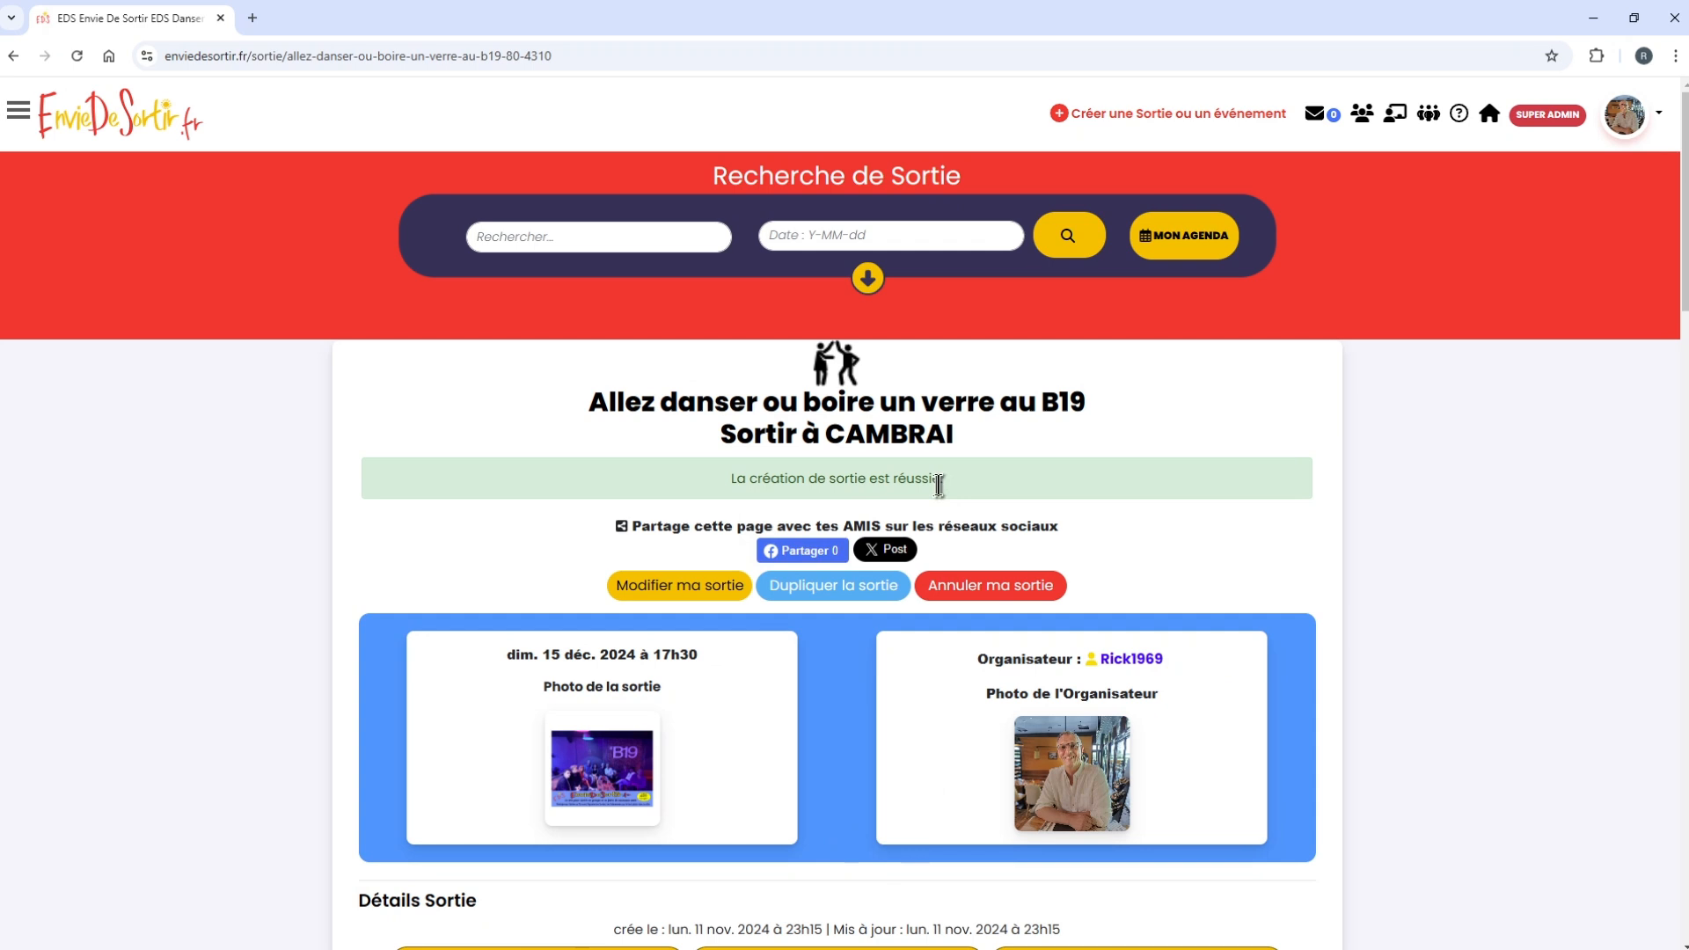
- Open the created outing's modification form to examine it, and return to the outing page
drag(939, 484, 725, 481)
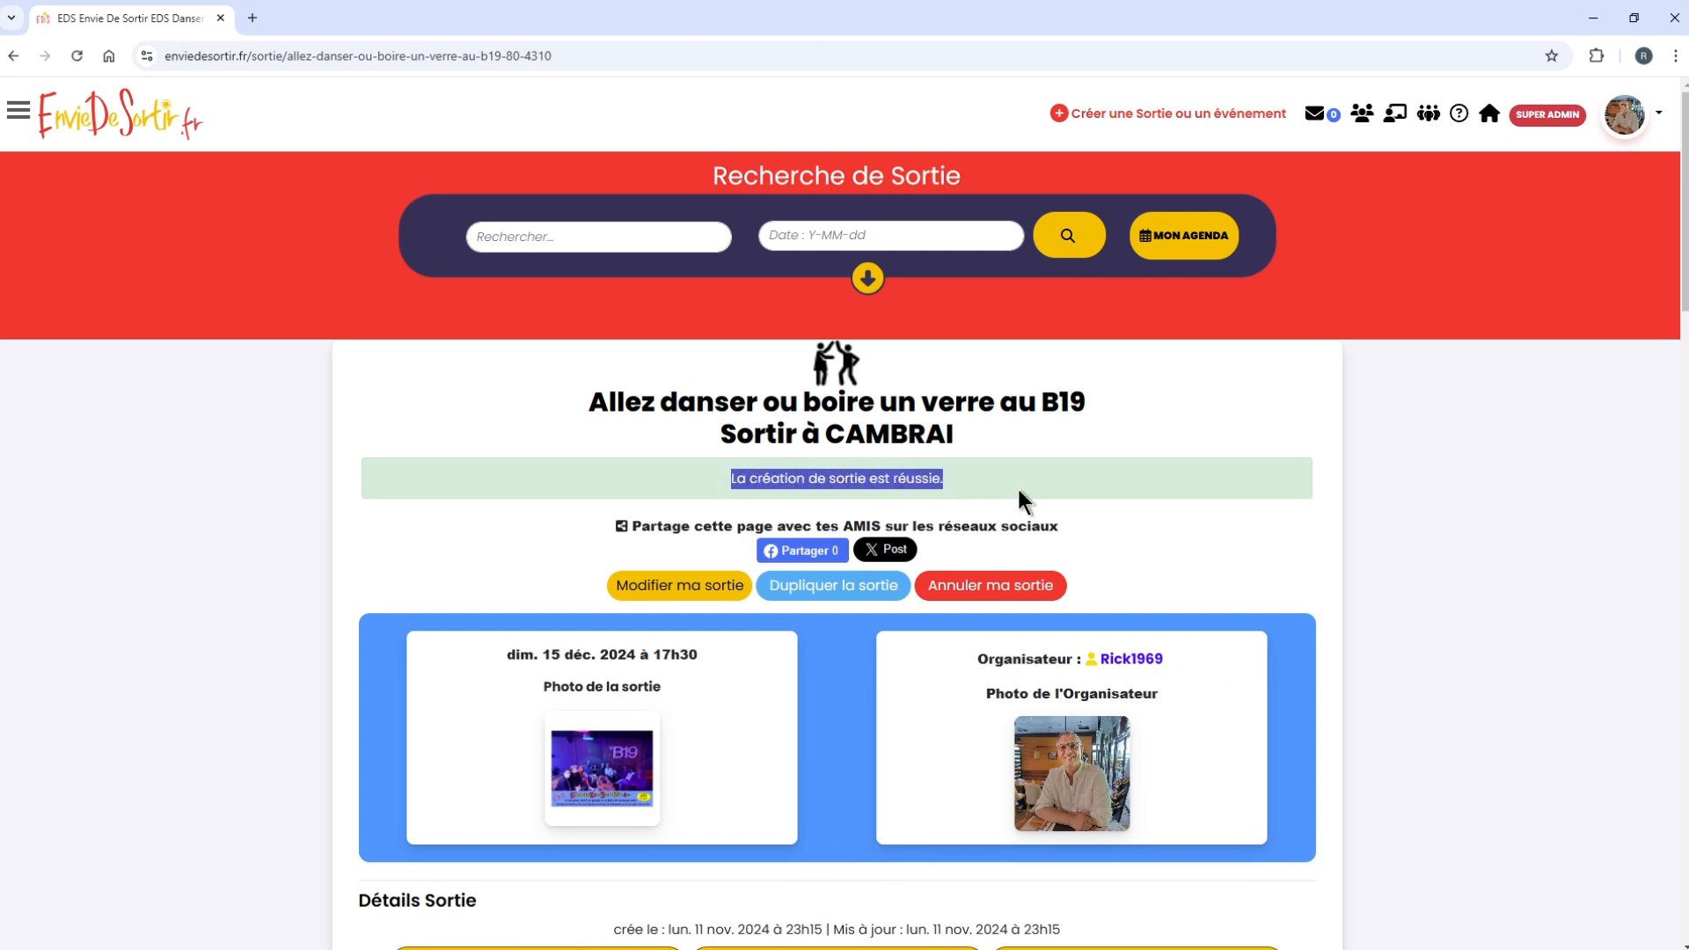
scroll(1017, 489, down, 1)
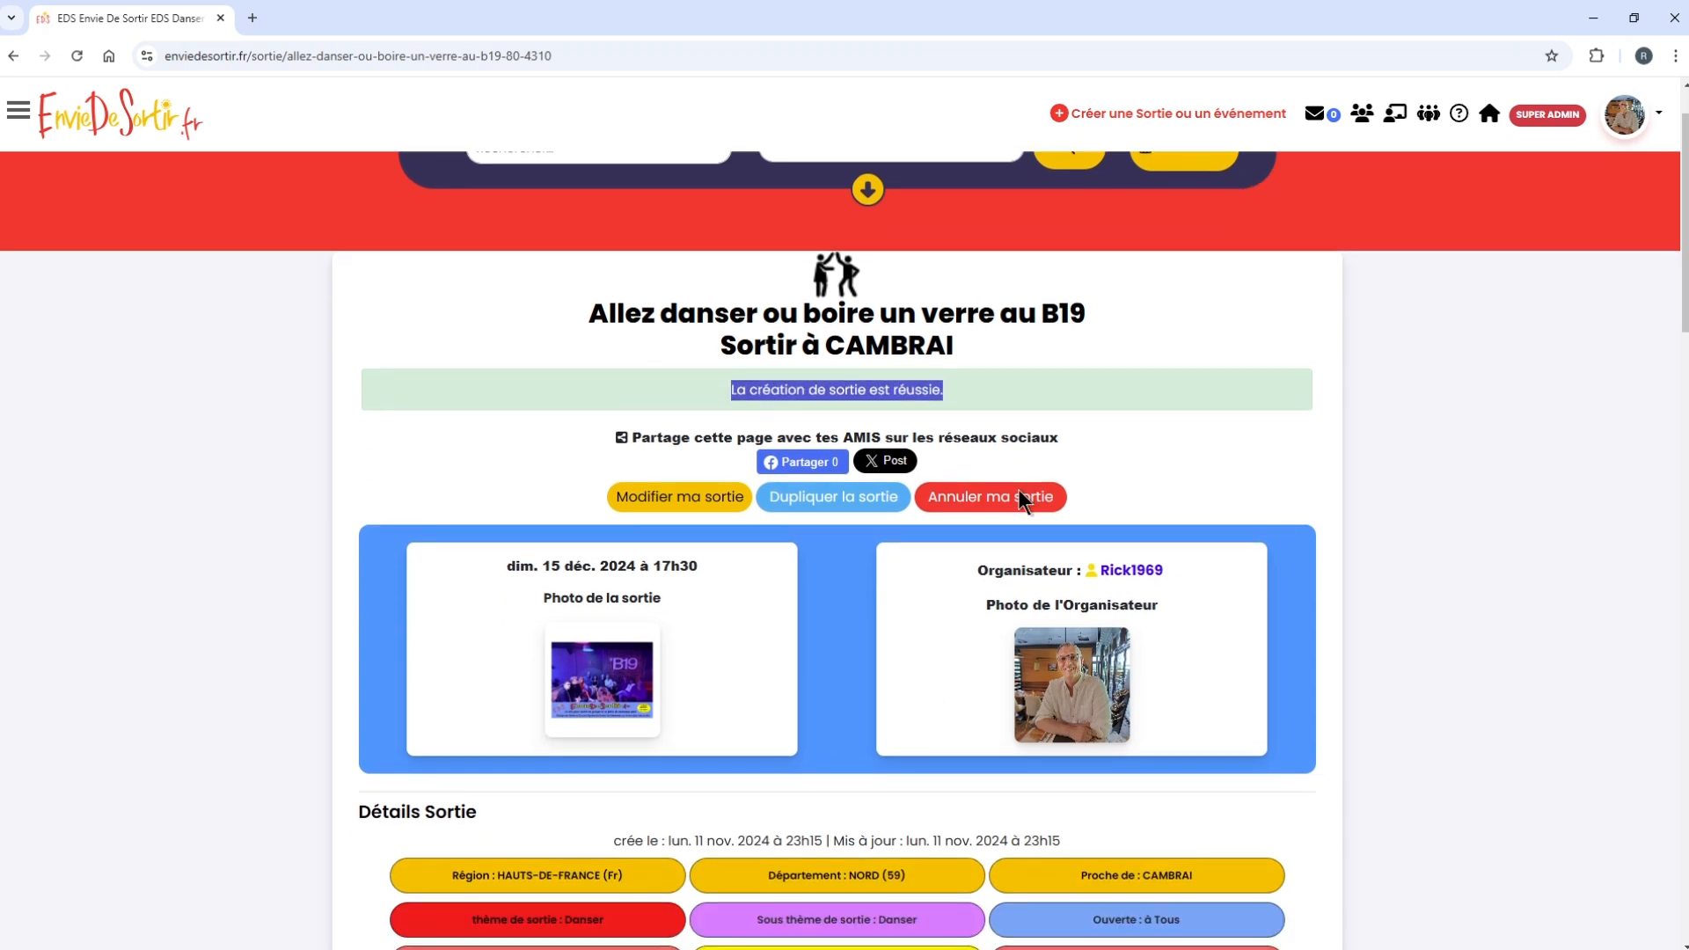
click(659, 498)
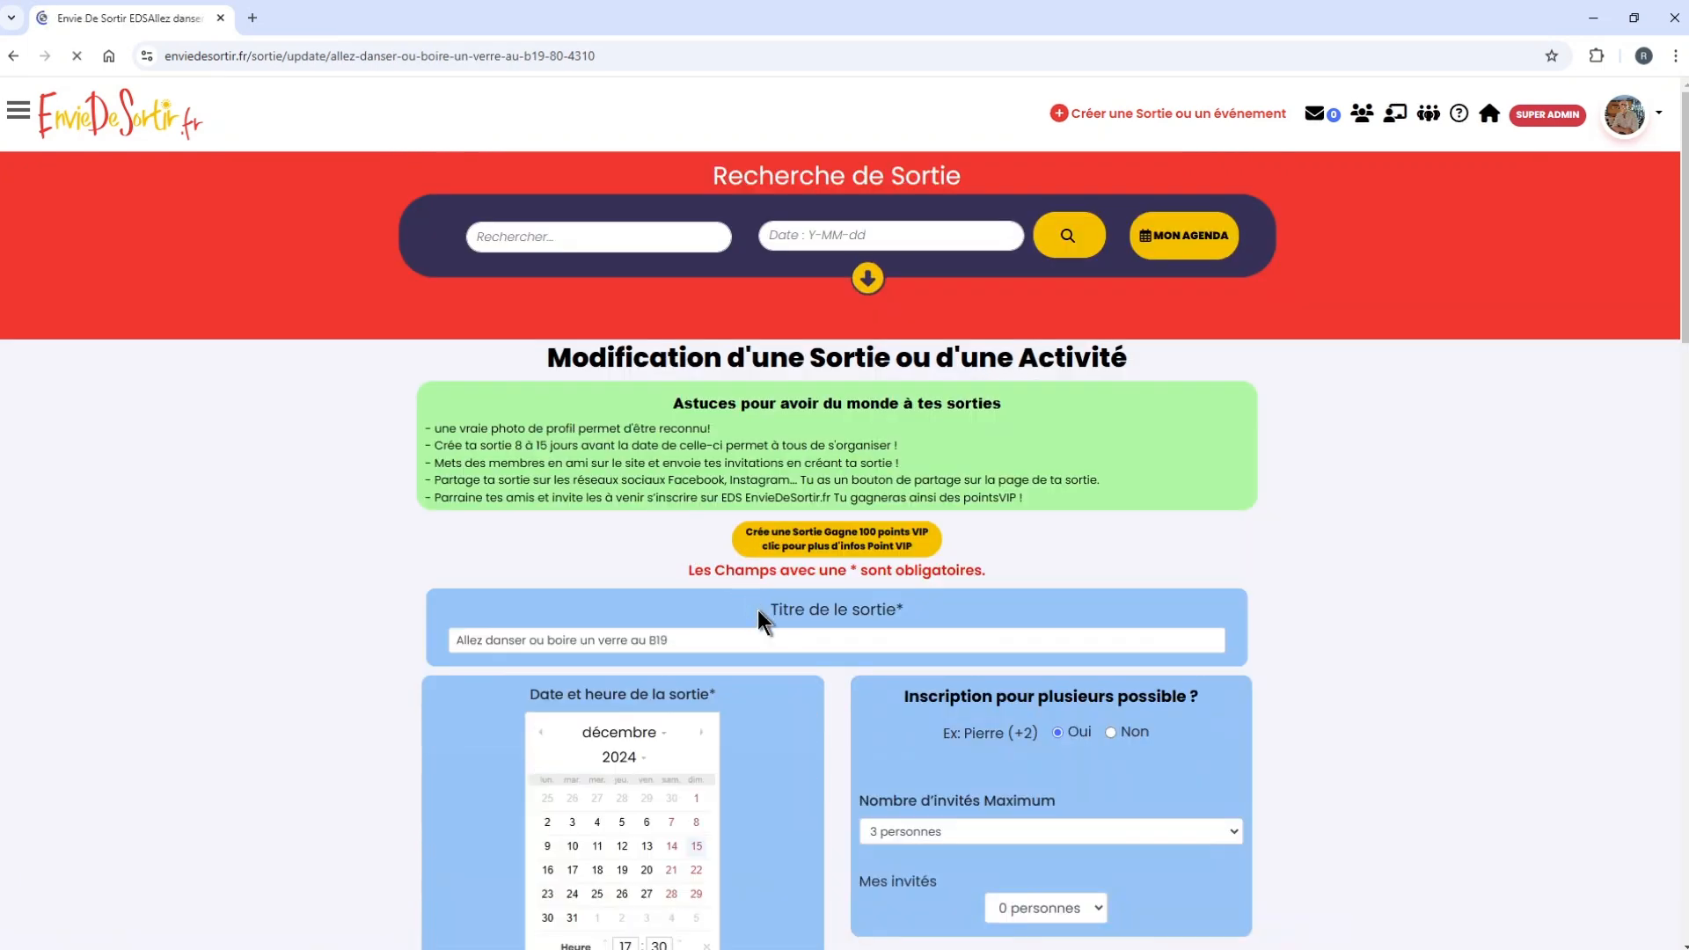
scroll(757, 612, down, 5)
scroll(757, 612, up, 5)
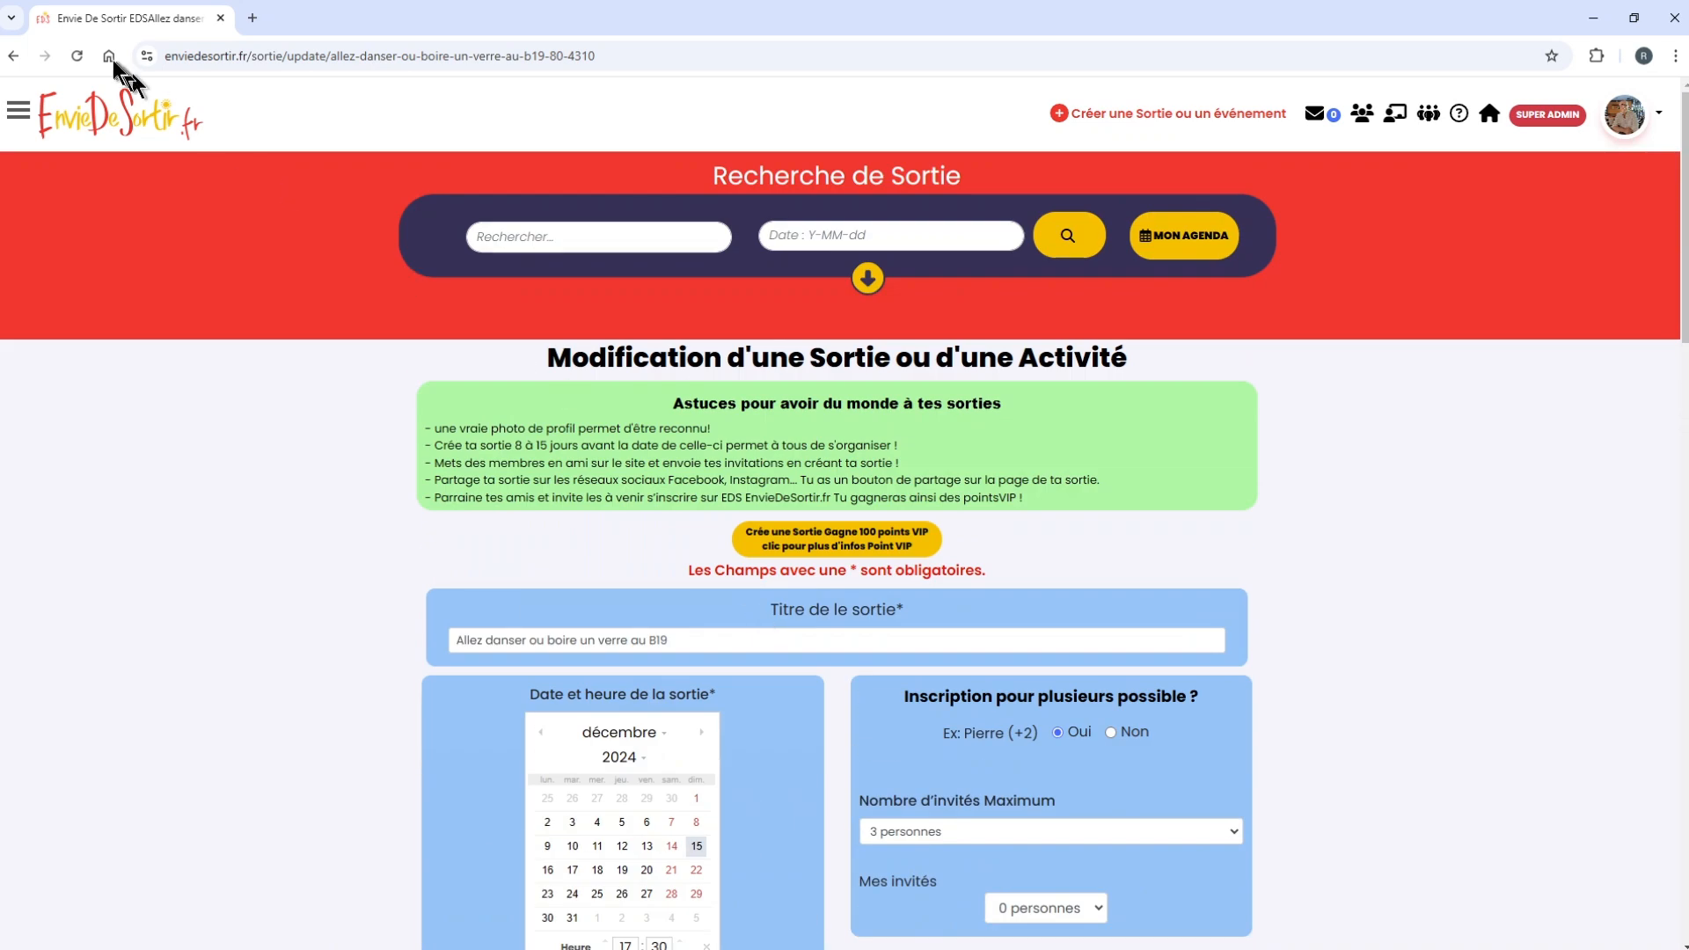
click(15, 57)
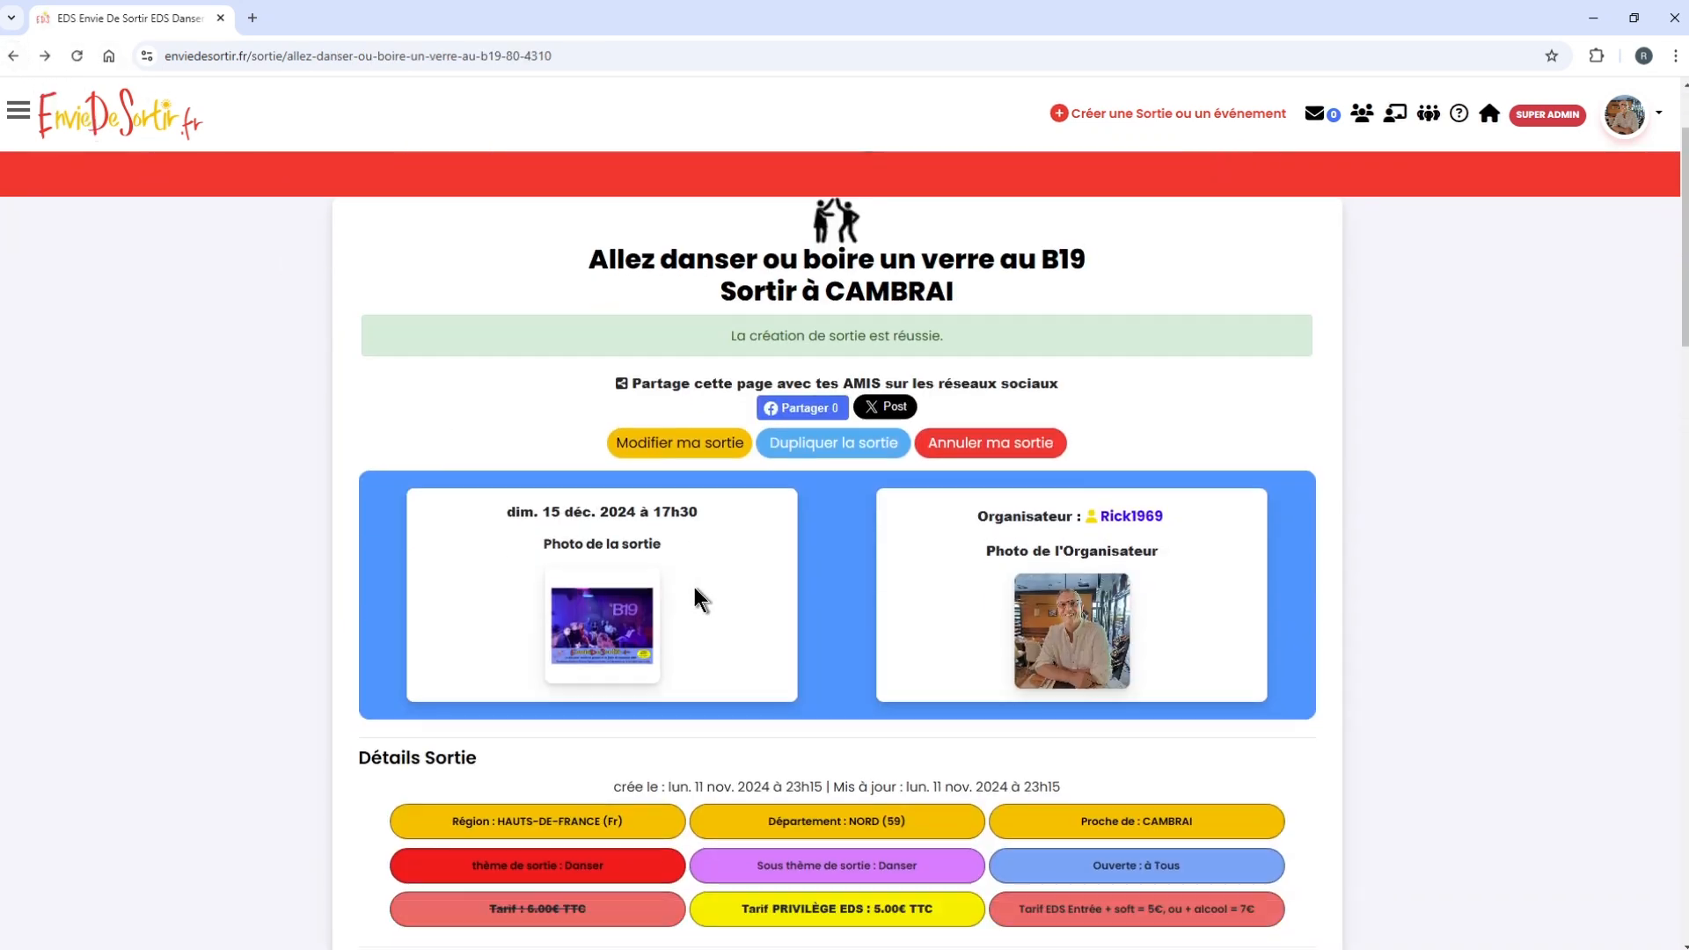
- Set the recipients of the message to registered members to "A tous les inscrits" and place the cursor in its empty message field
scroll(693, 588, down, 14)
scroll(689, 588, down, 9)
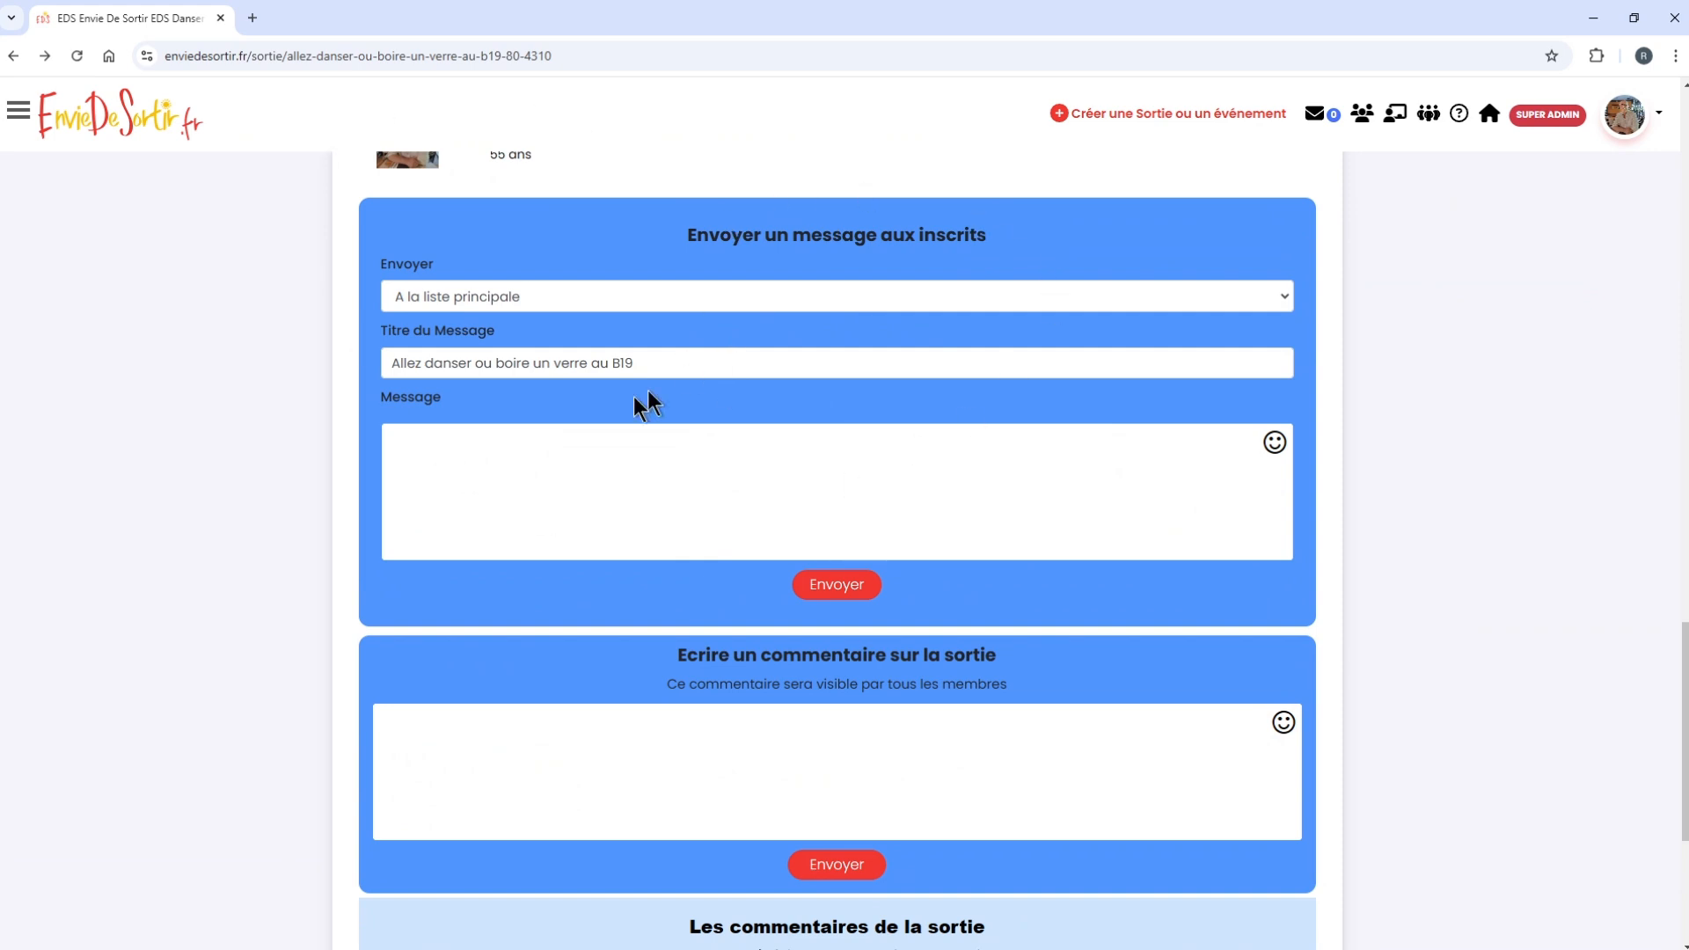
click(472, 294)
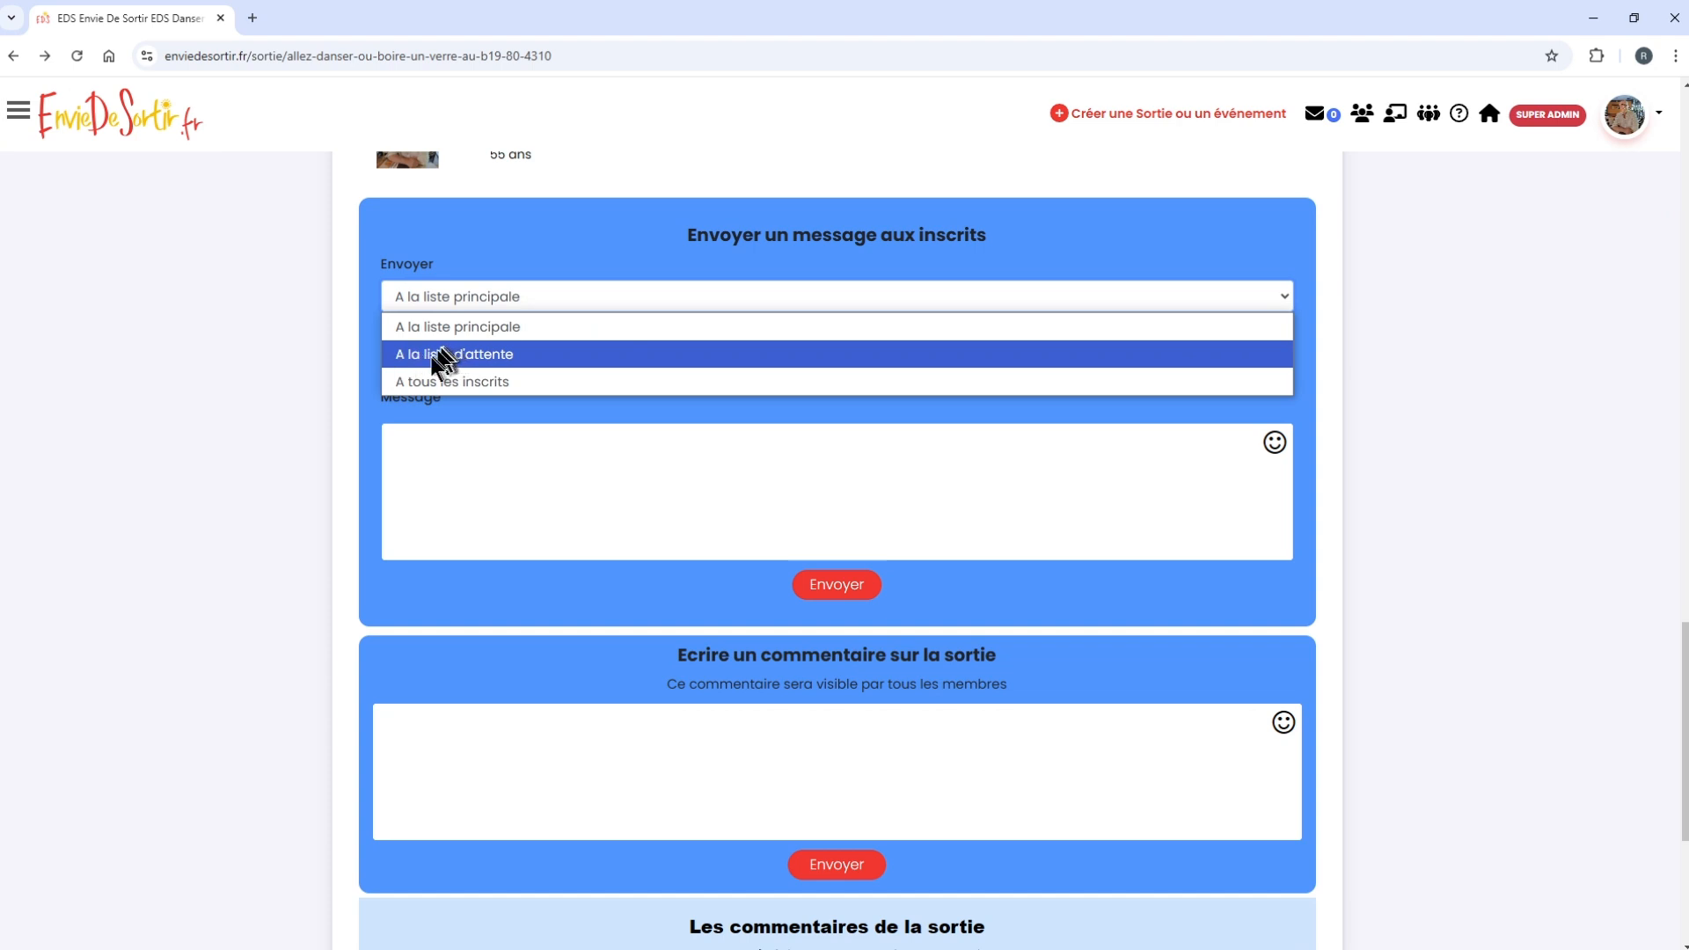
click(431, 381)
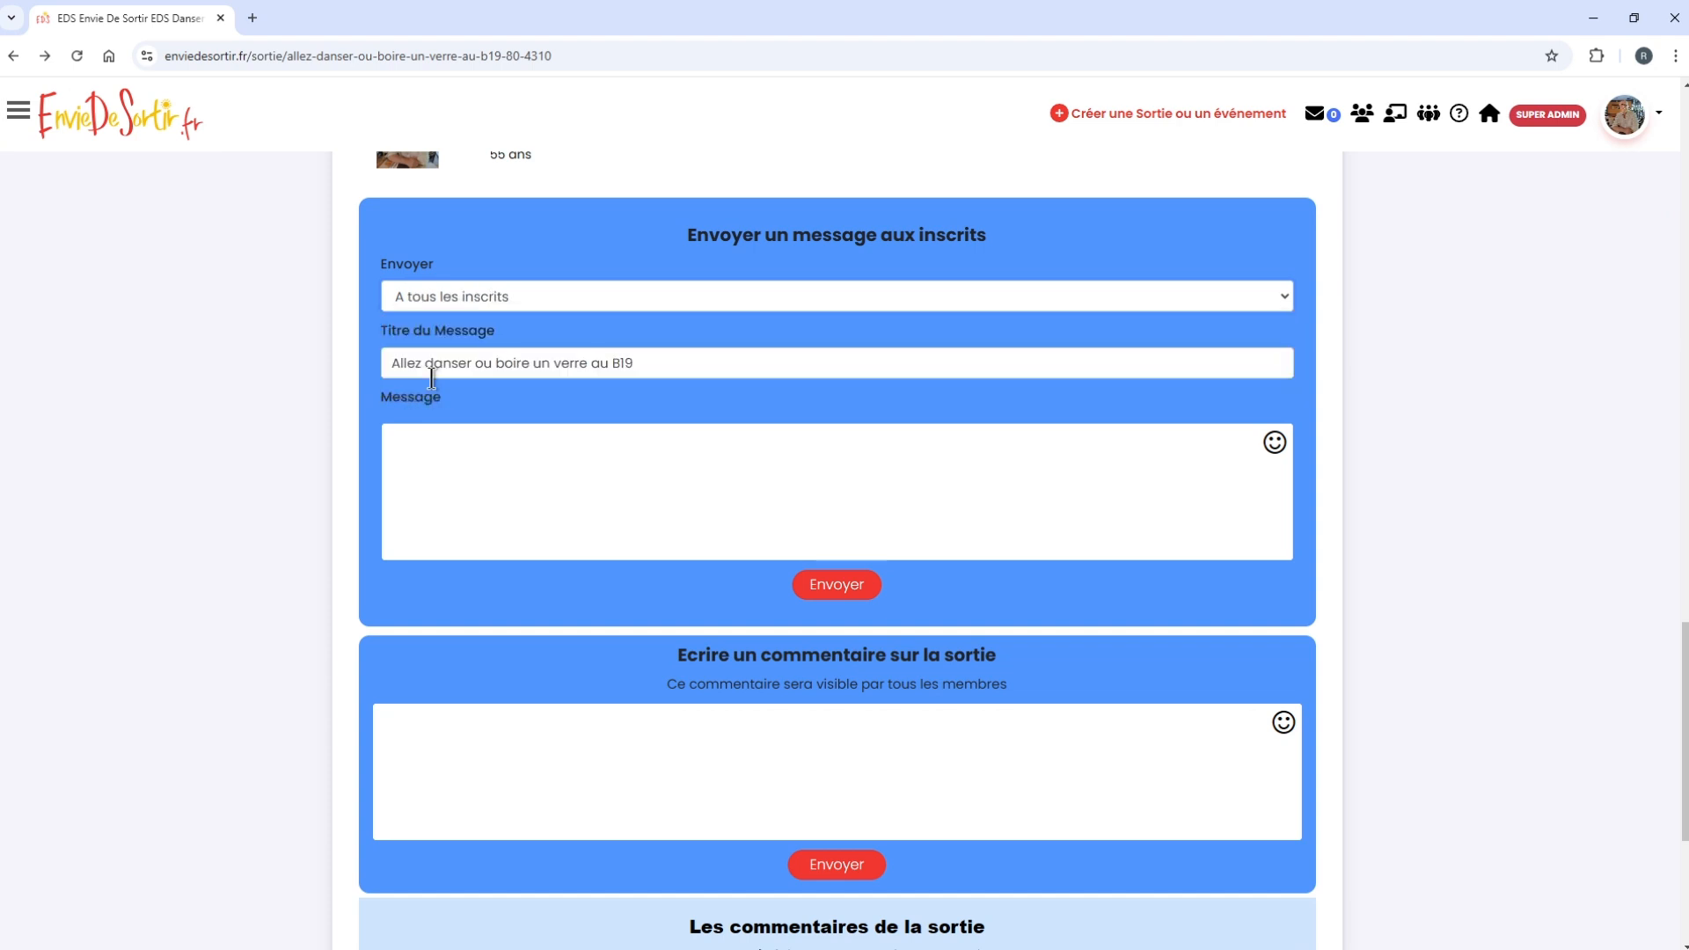
click(431, 444)
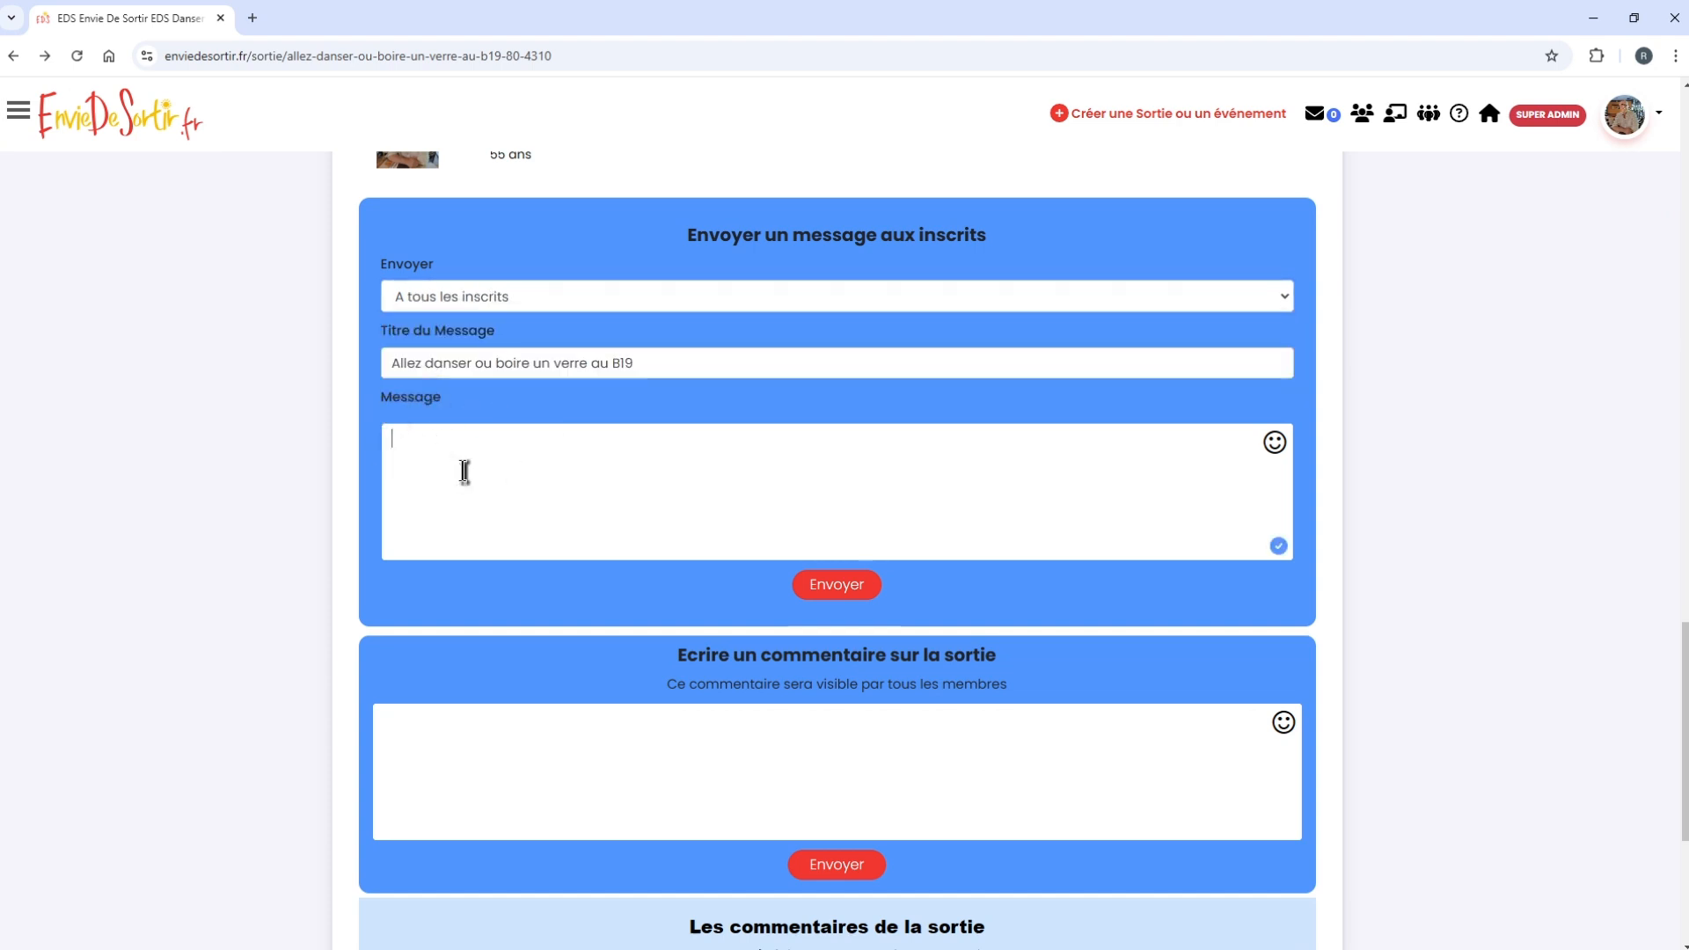
- Post the comment "bienvenue à tous" with a smiling emoji on the outing
click(519, 746)
scroll(836, 684, down, 1)
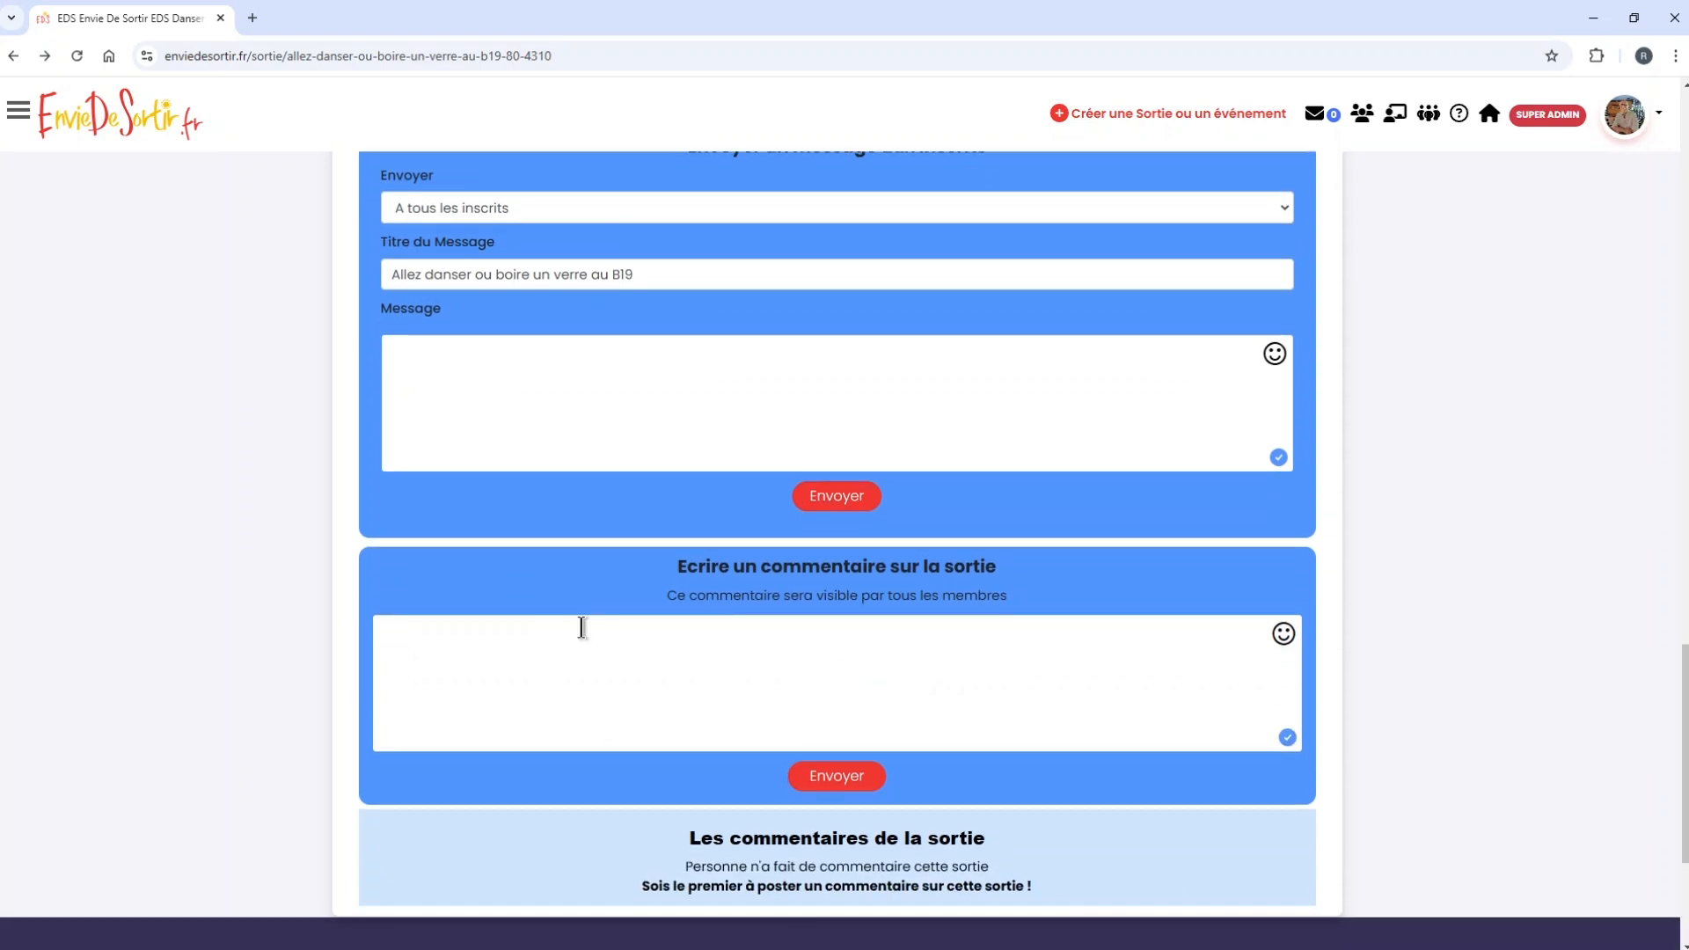
scroll(707, 666, down, 1)
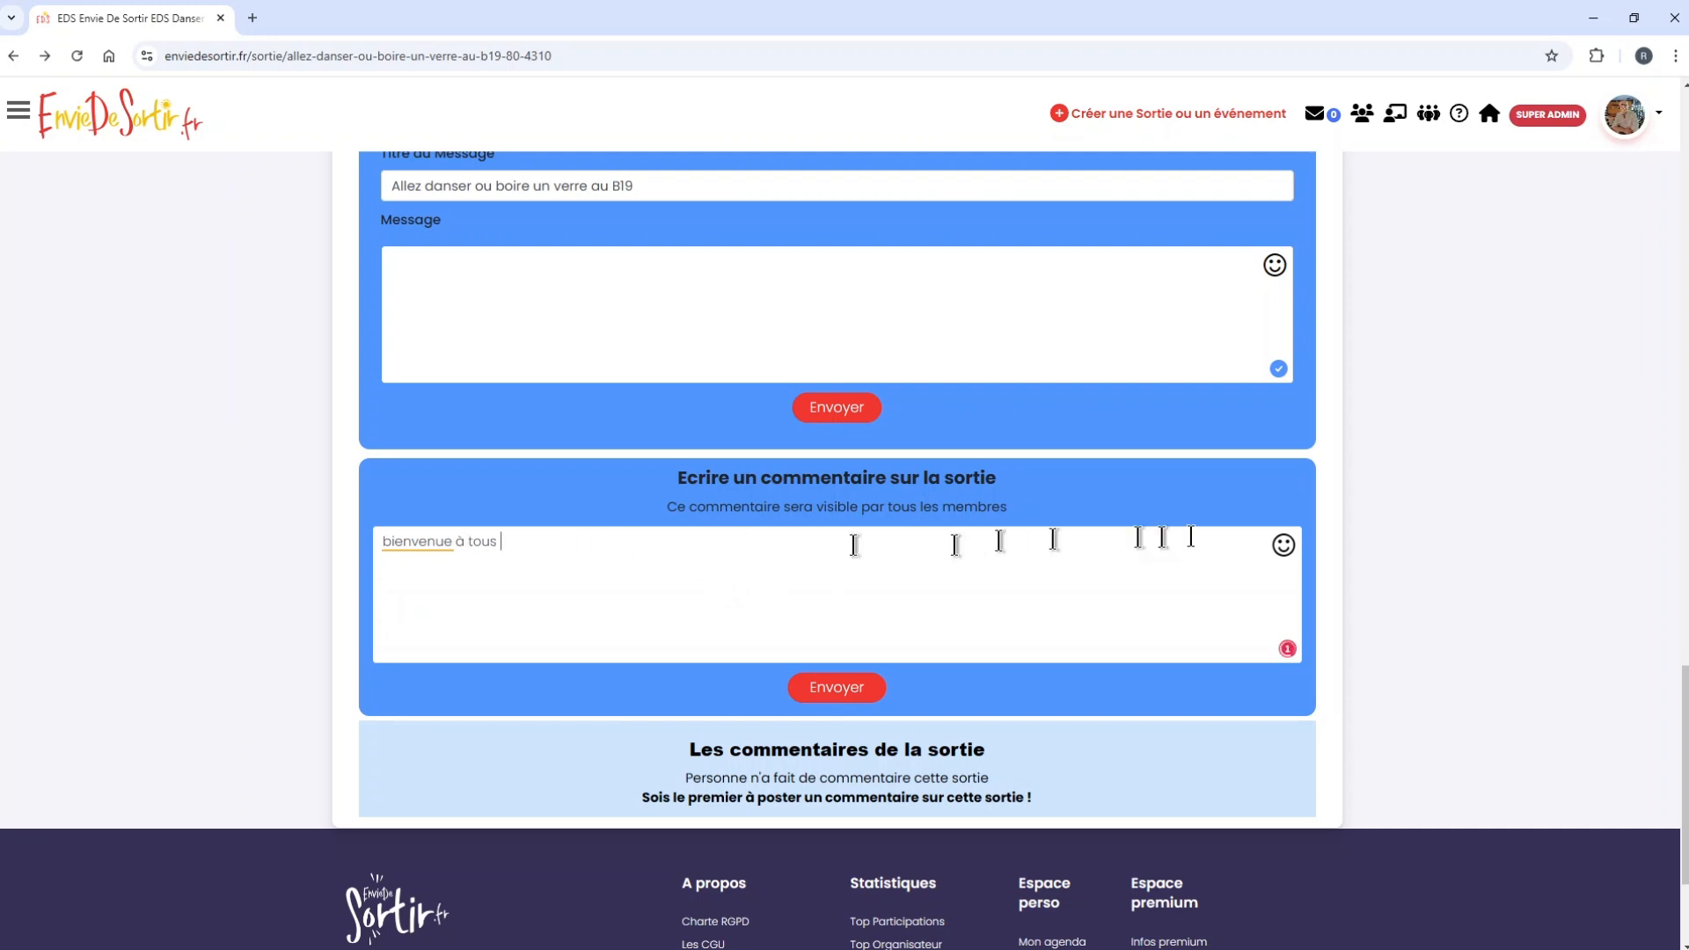
click(1282, 546)
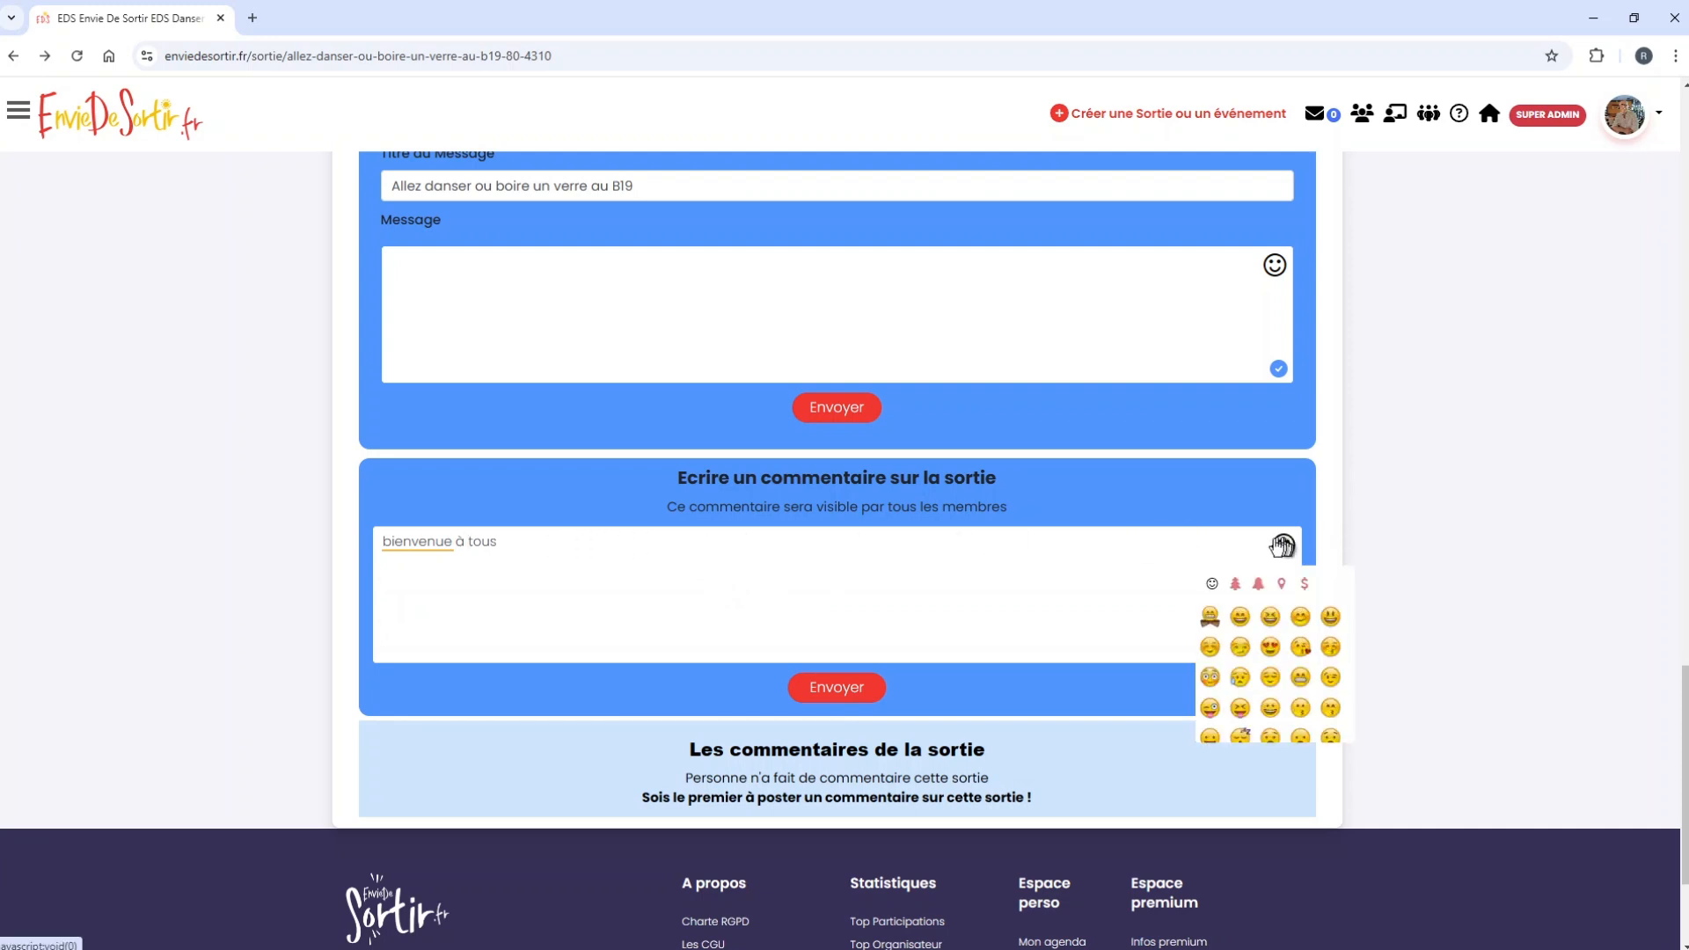
click(1240, 618)
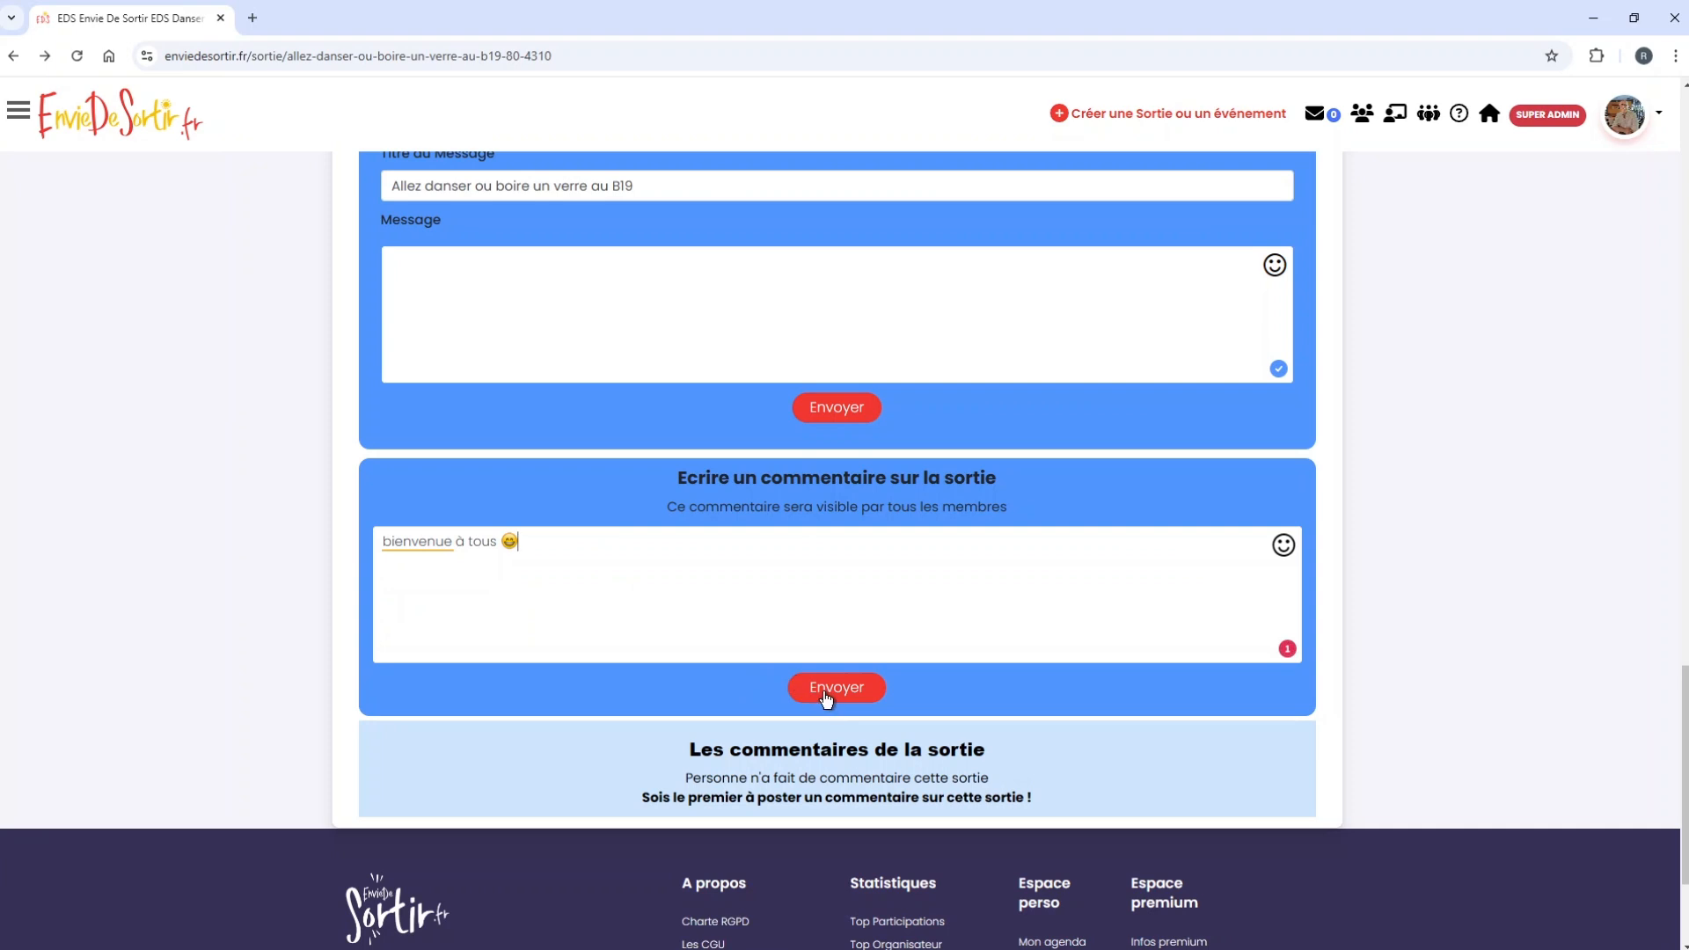
scroll(858, 749, down, 15)
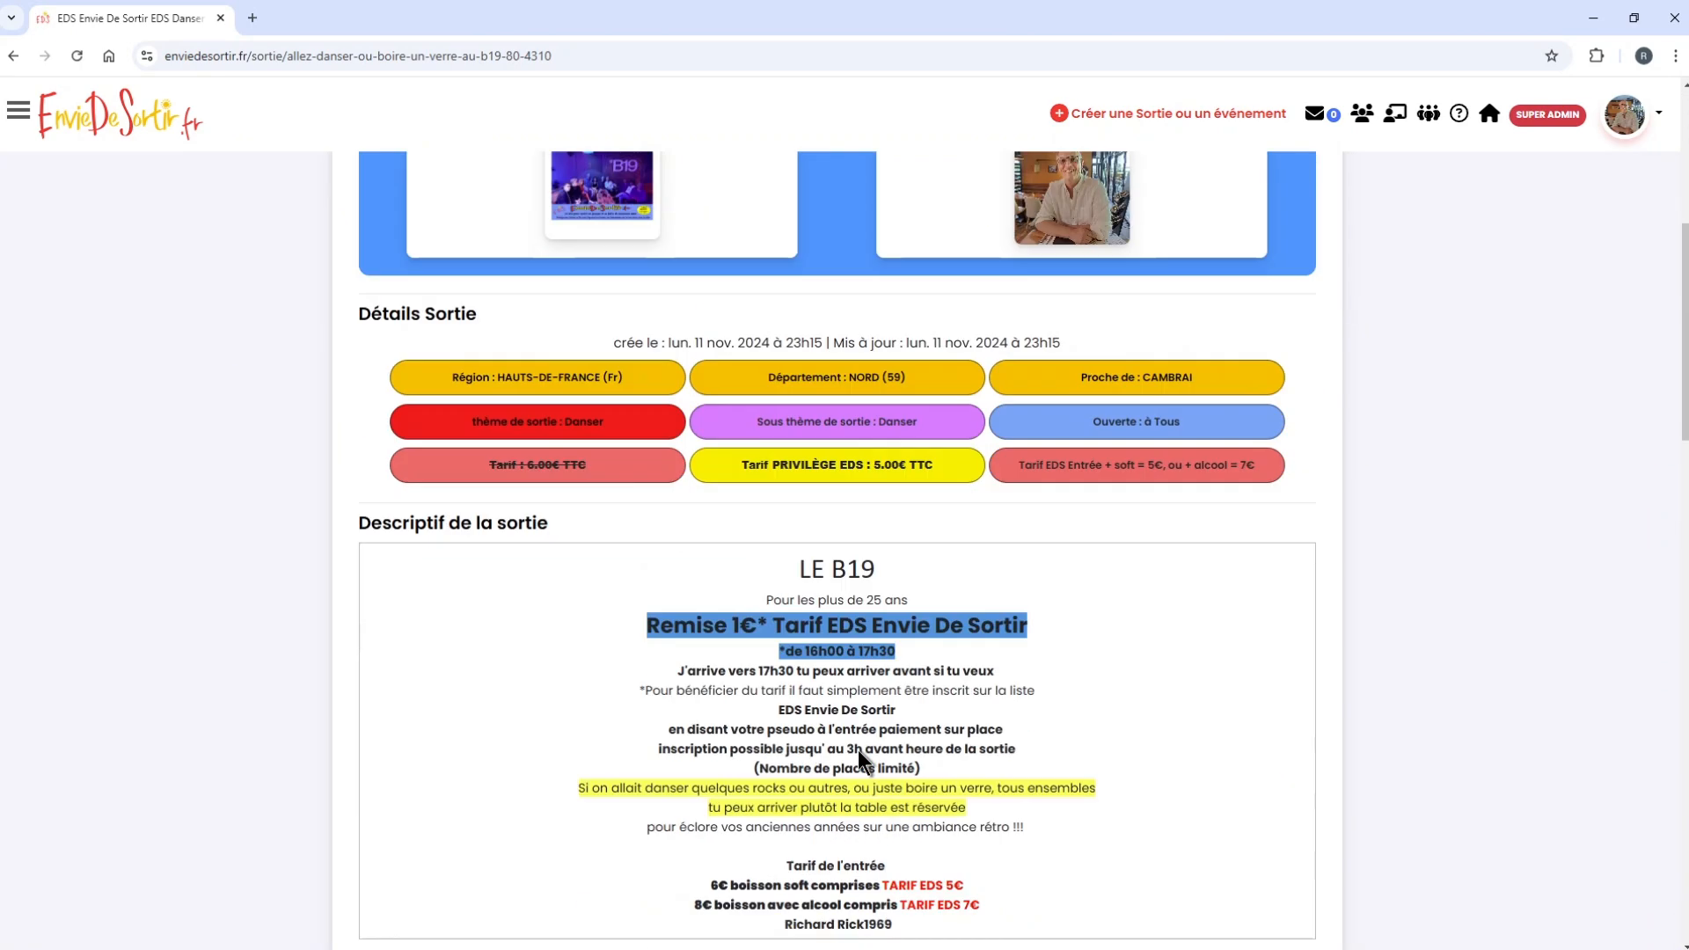
scroll(857, 750, down, 14)
scroll(858, 751, up, 3)
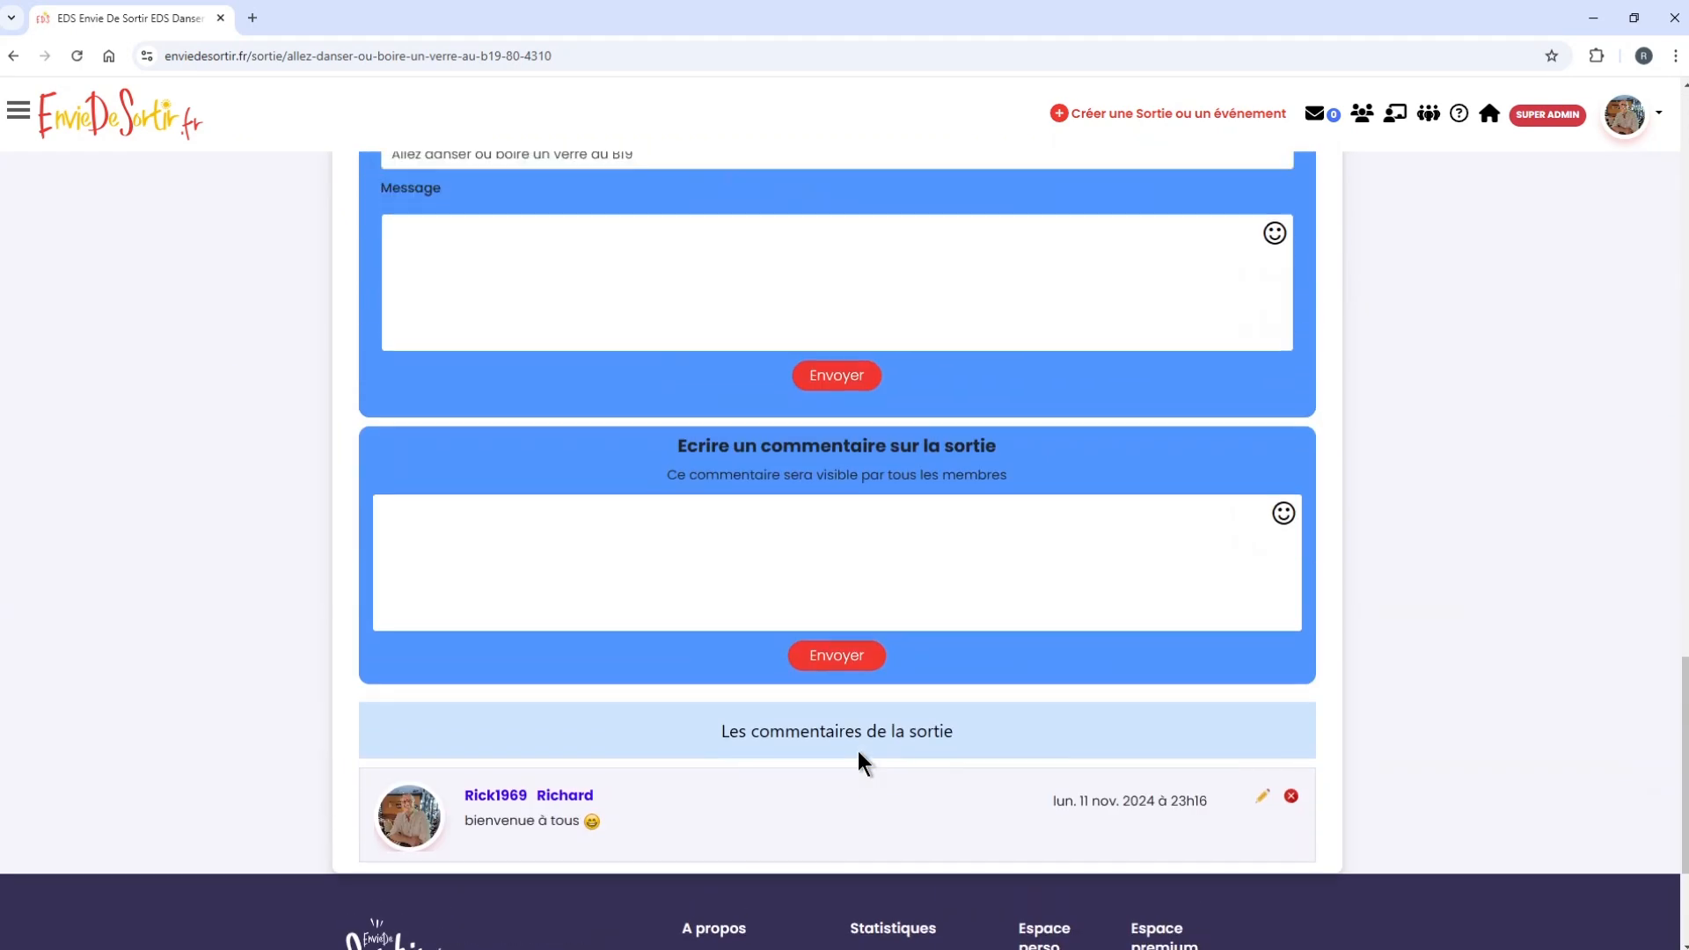
- Edit the posted welcome comment by adding a blue heart emoji at its end, and submit the change
click(1265, 801)
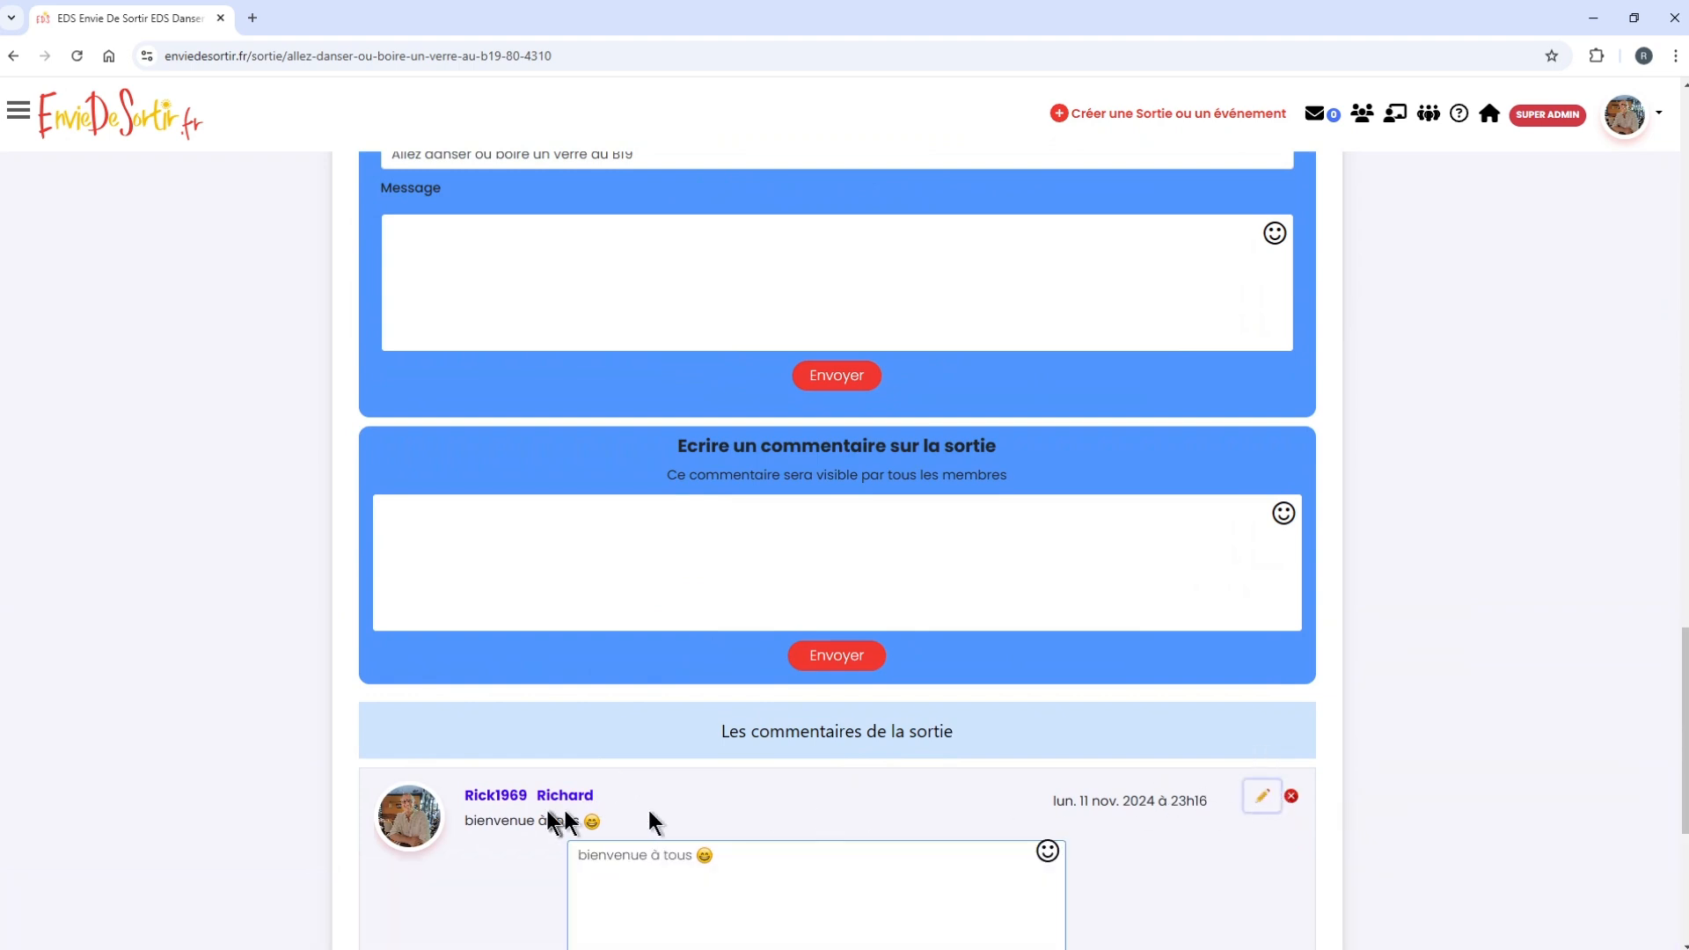
scroll(682, 822, down, 1)
scroll(680, 815, down, 3)
click(738, 506)
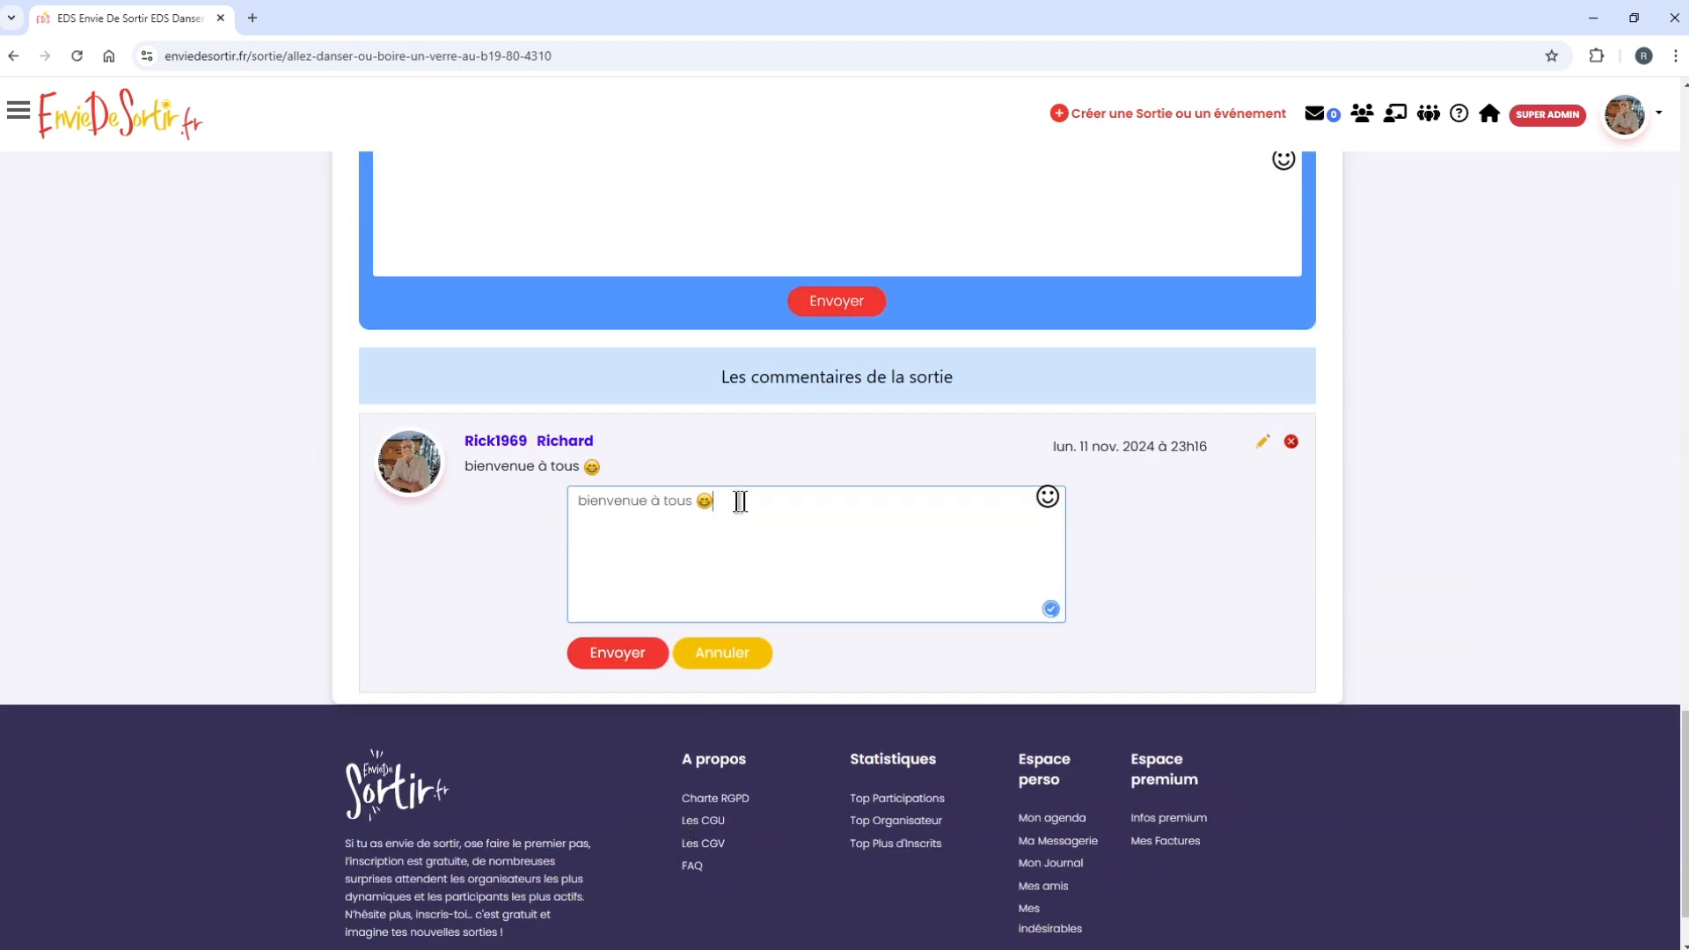
click(1046, 500)
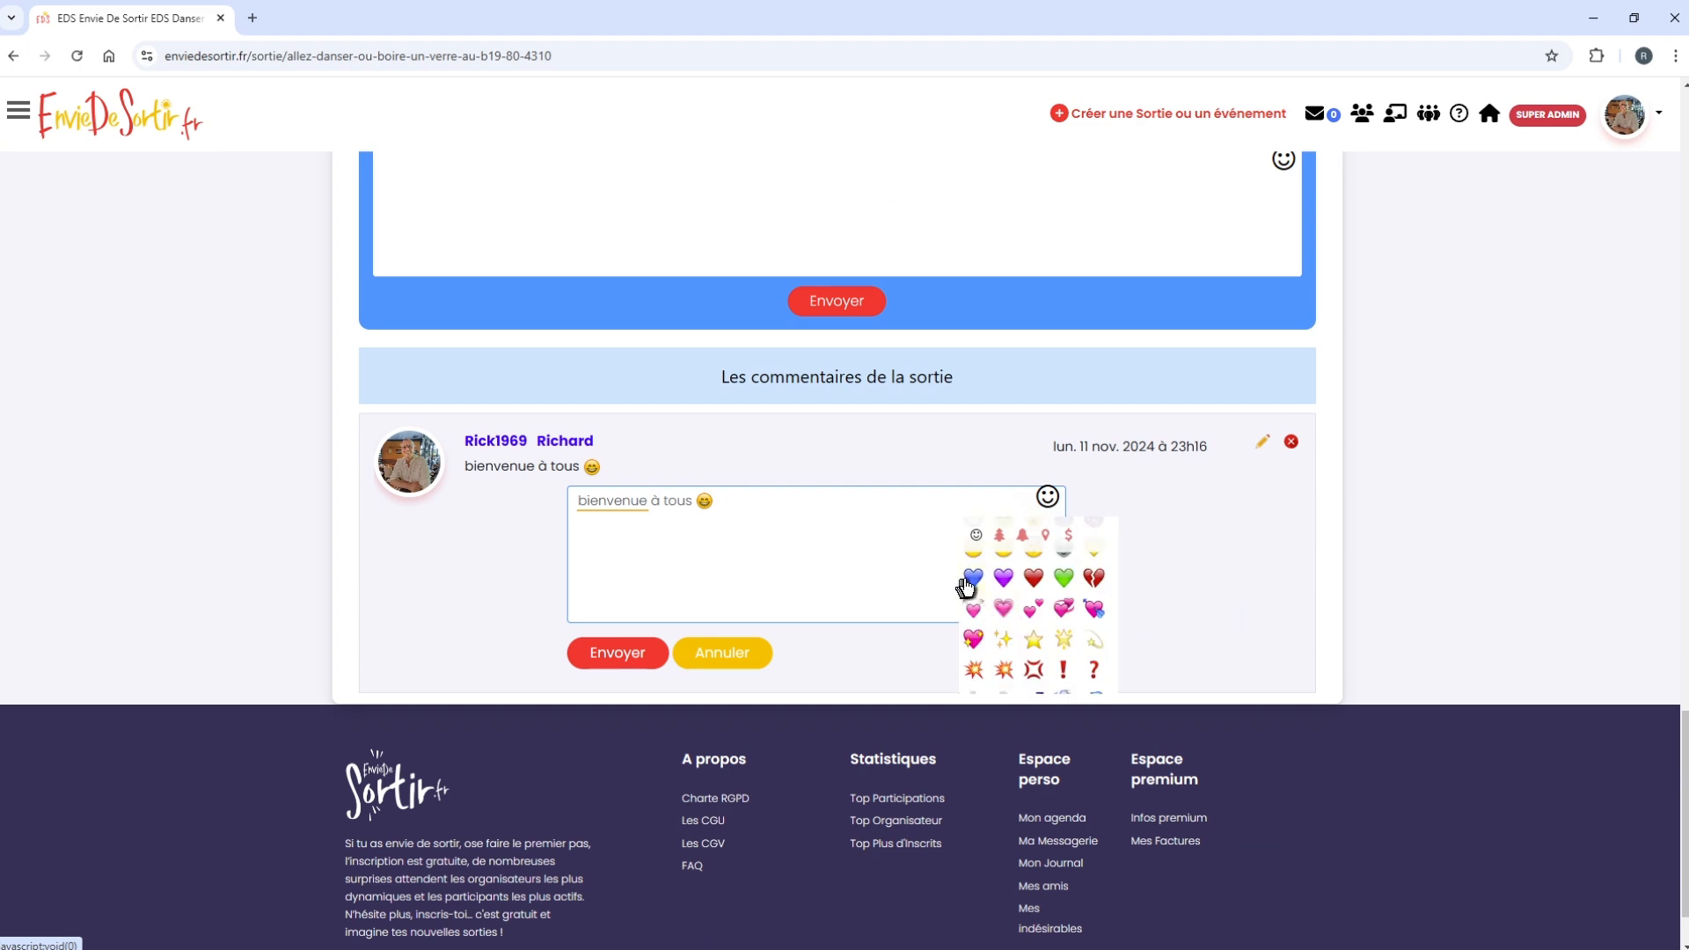
click(966, 581)
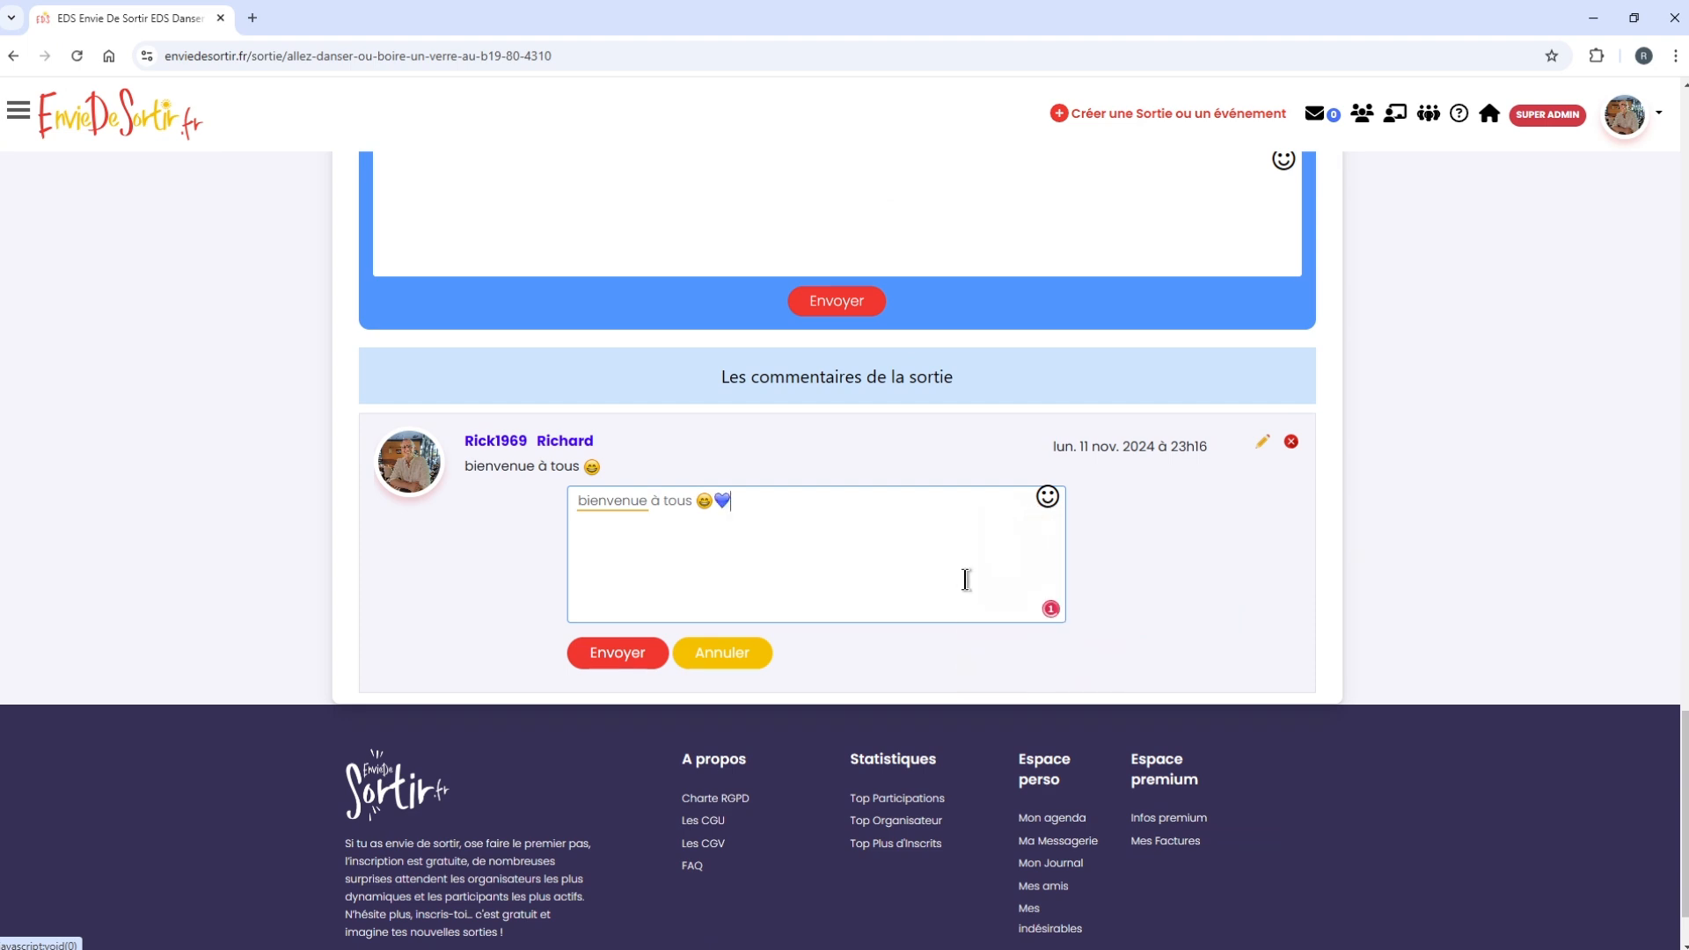
click(607, 652)
scroll(1068, 744, down, 20)
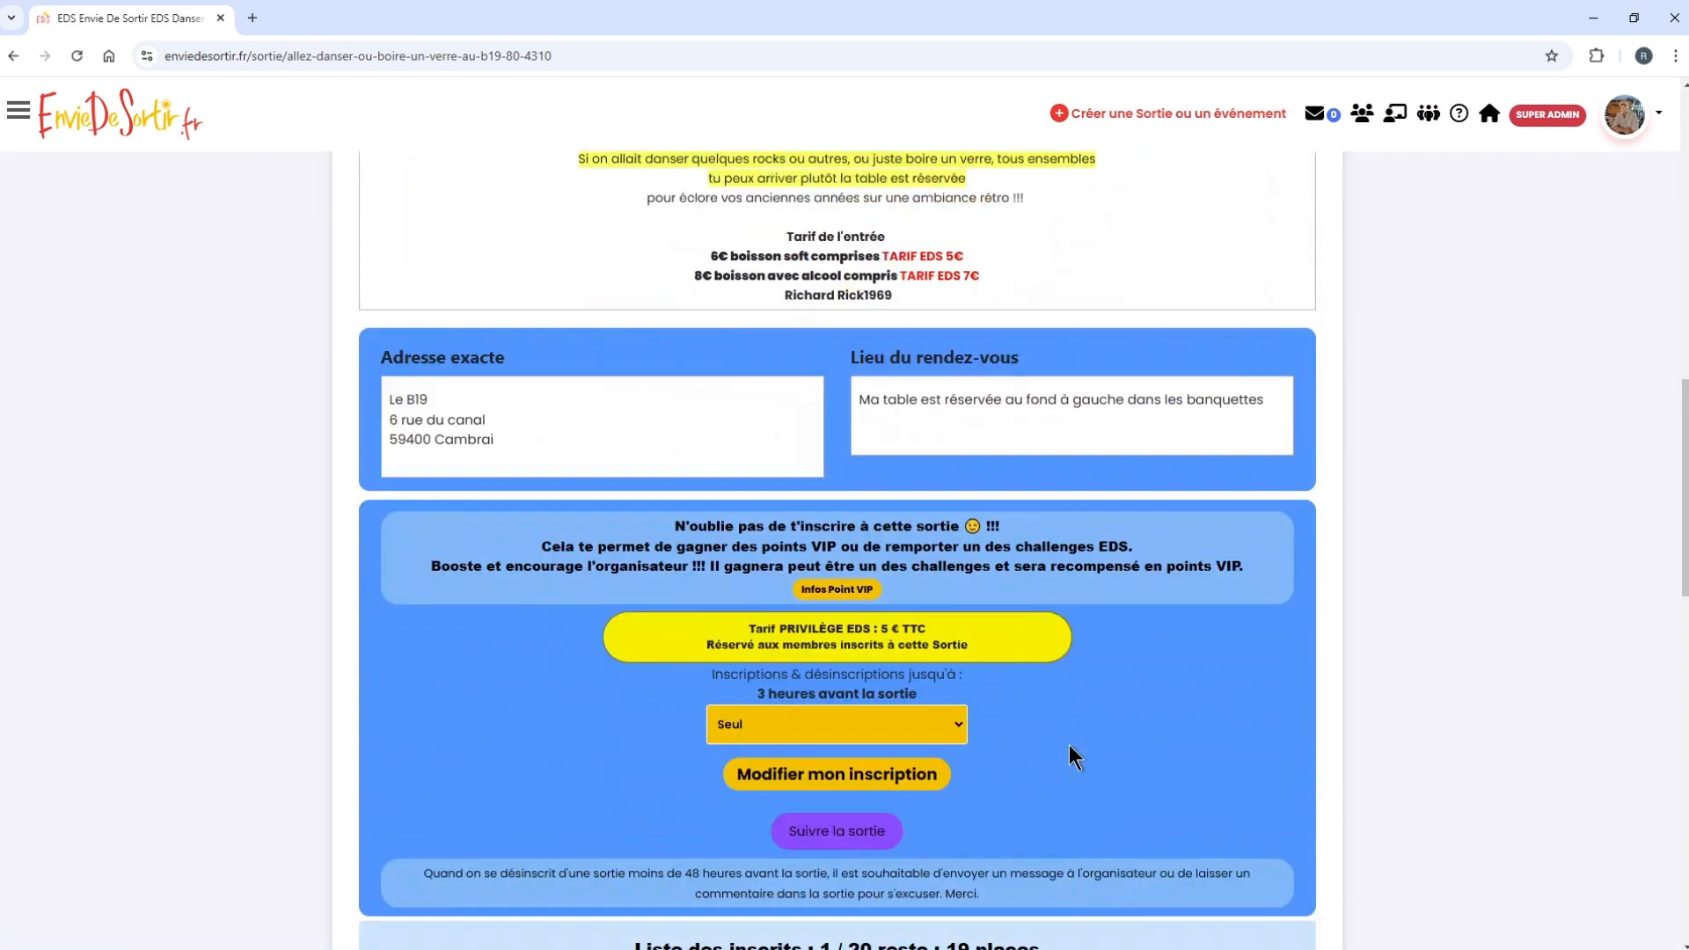
scroll(1069, 745, down, 8)
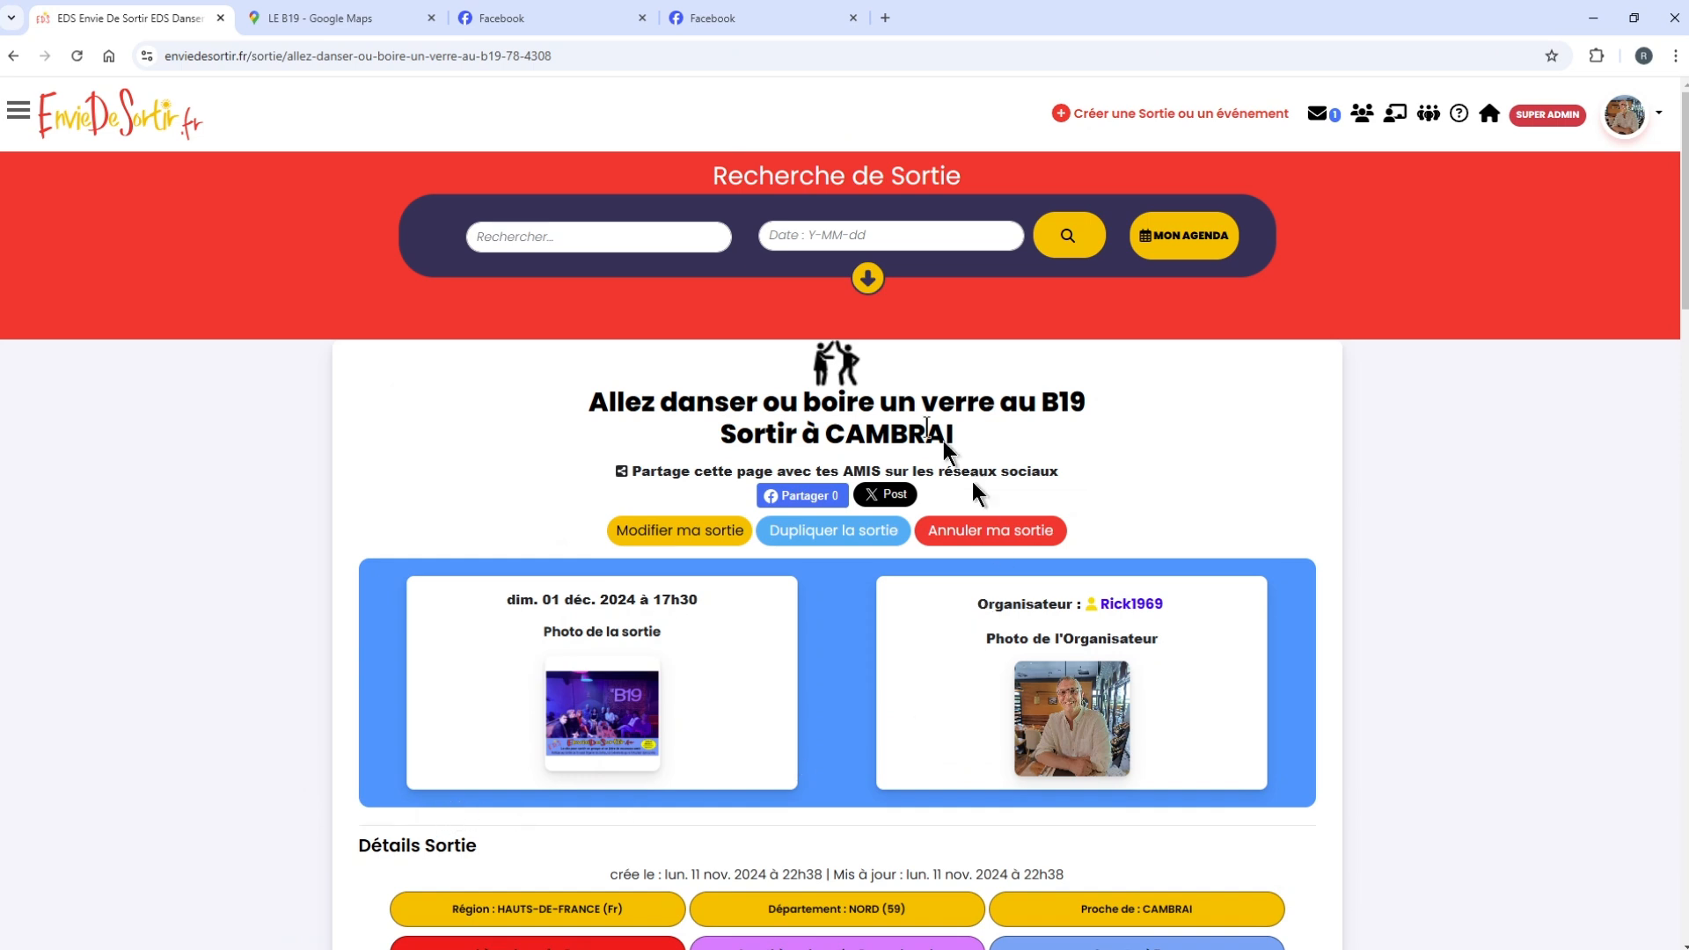
- Open the 1 December B19 outing for modification and make the description title "LE B19" bold, italic, underlined and Arial
click(662, 534)
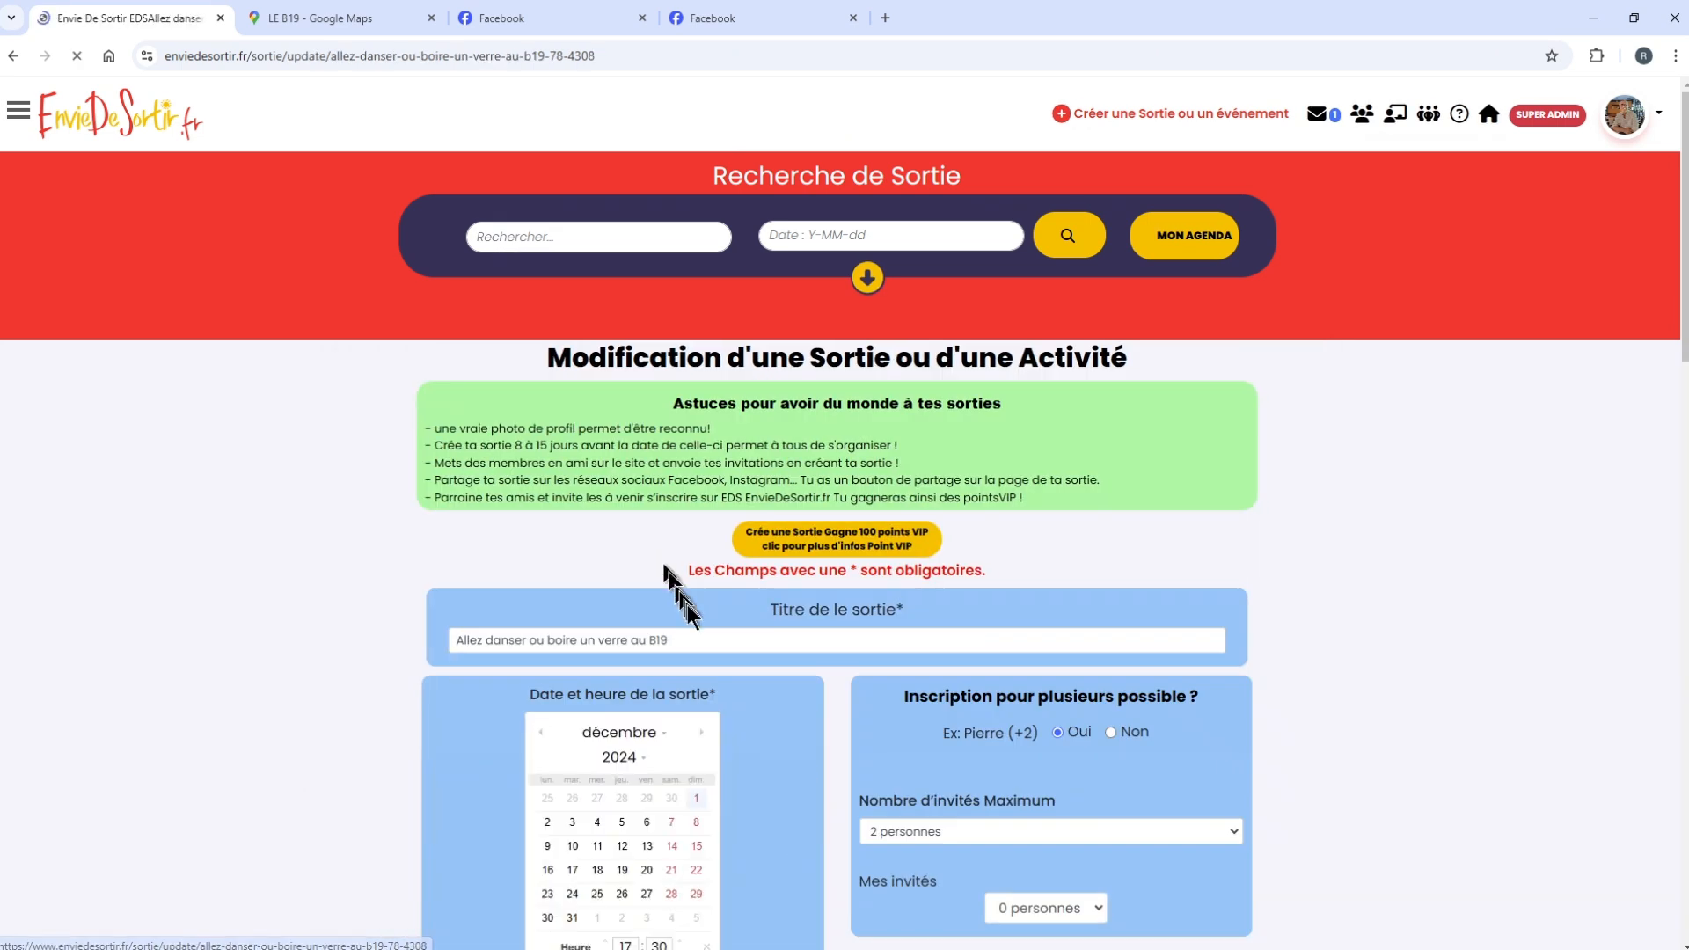
scroll(767, 693, down, 15)
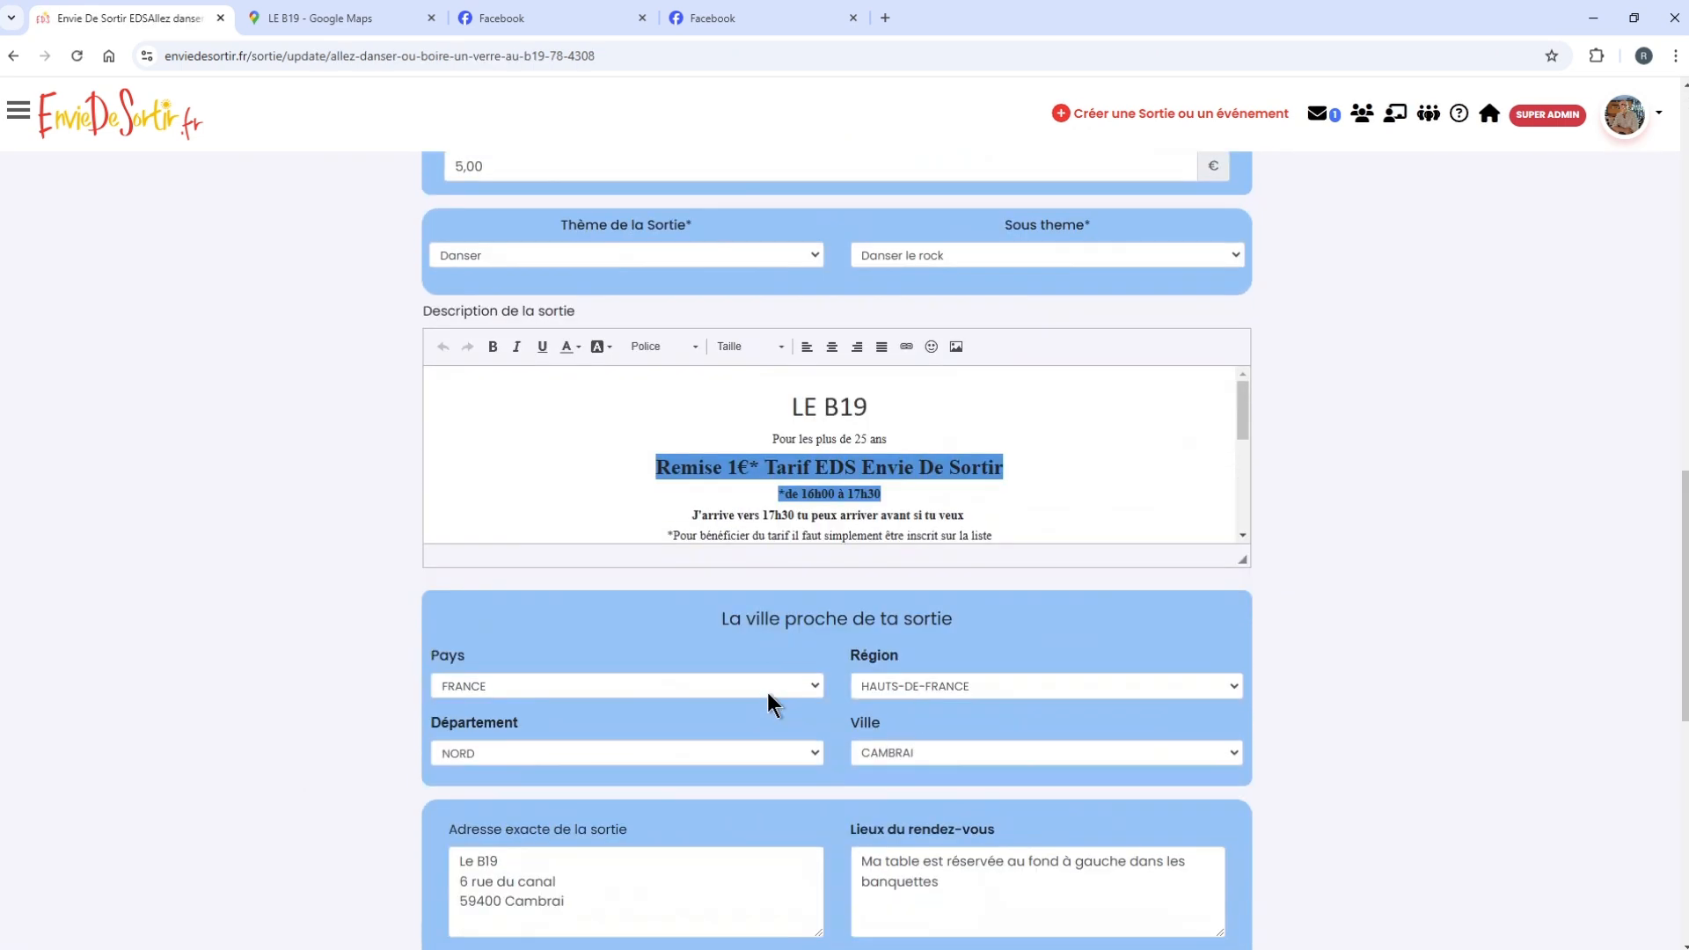
drag(874, 407, 755, 411)
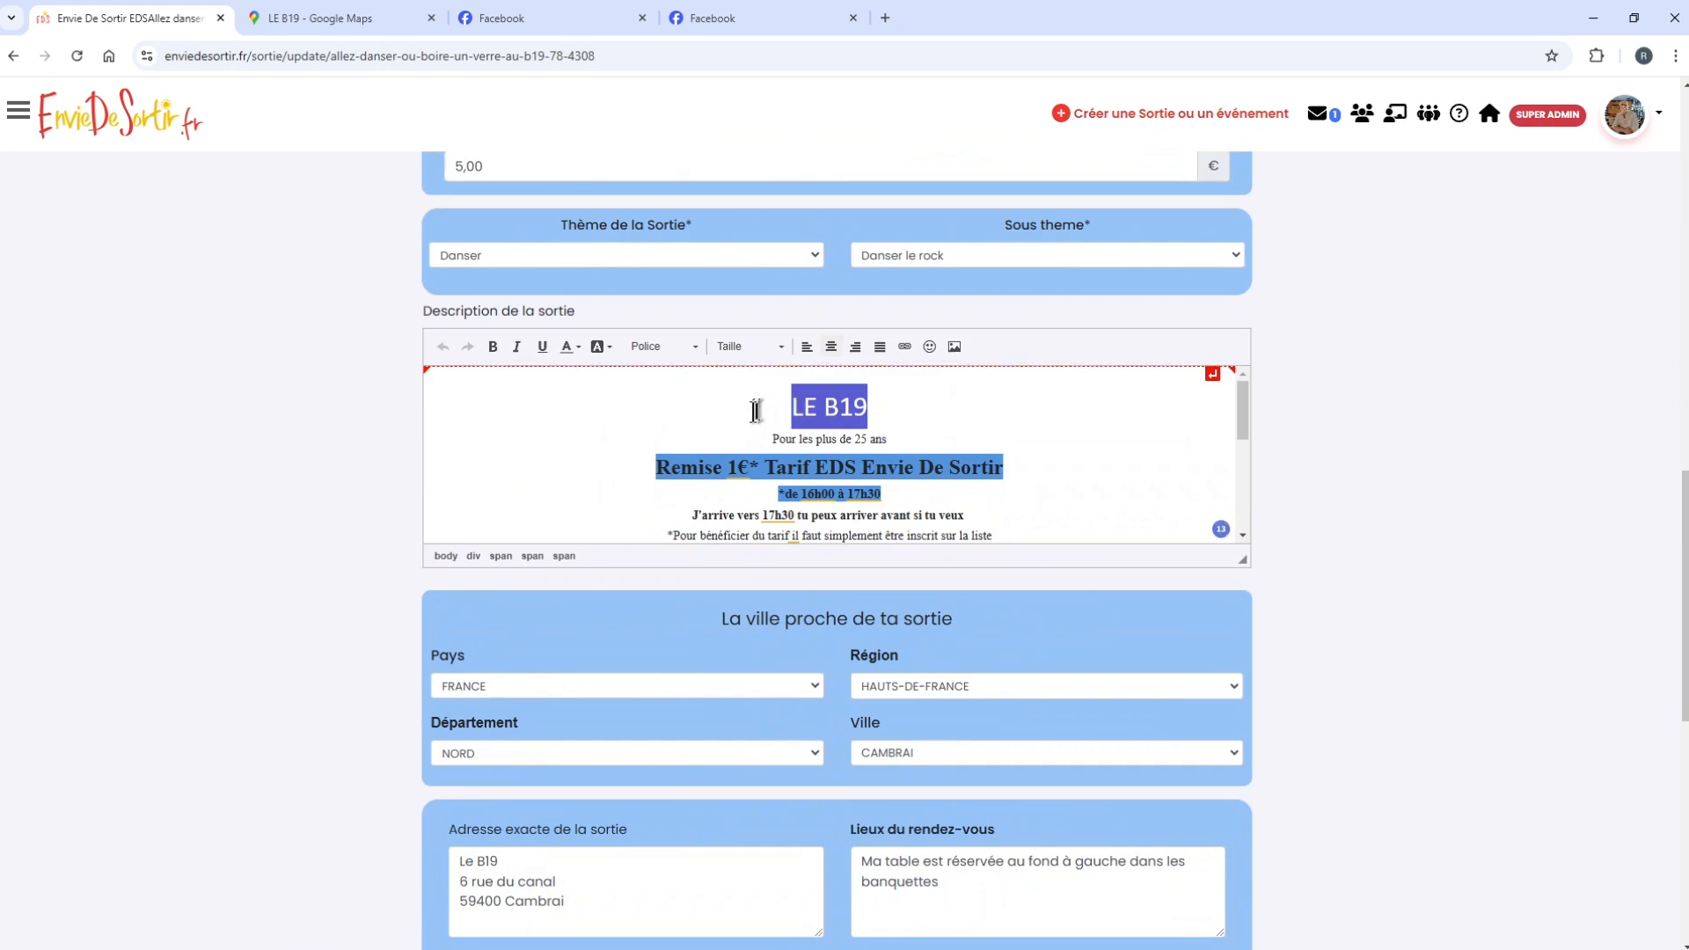
click(492, 346)
click(514, 346)
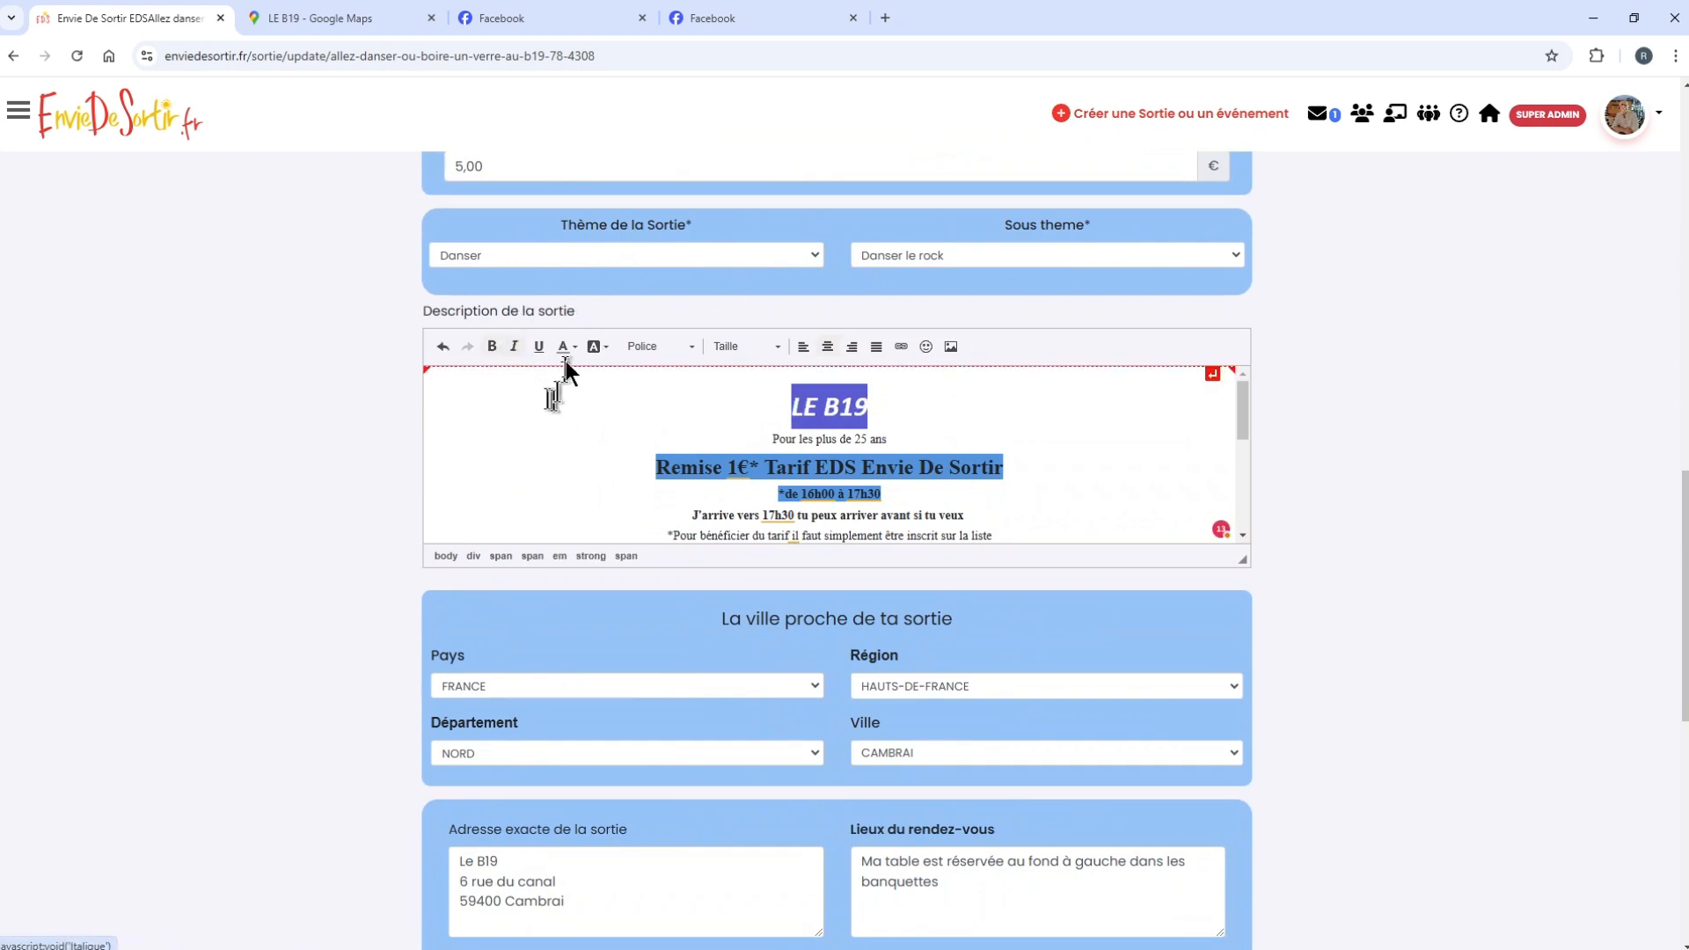
click(539, 345)
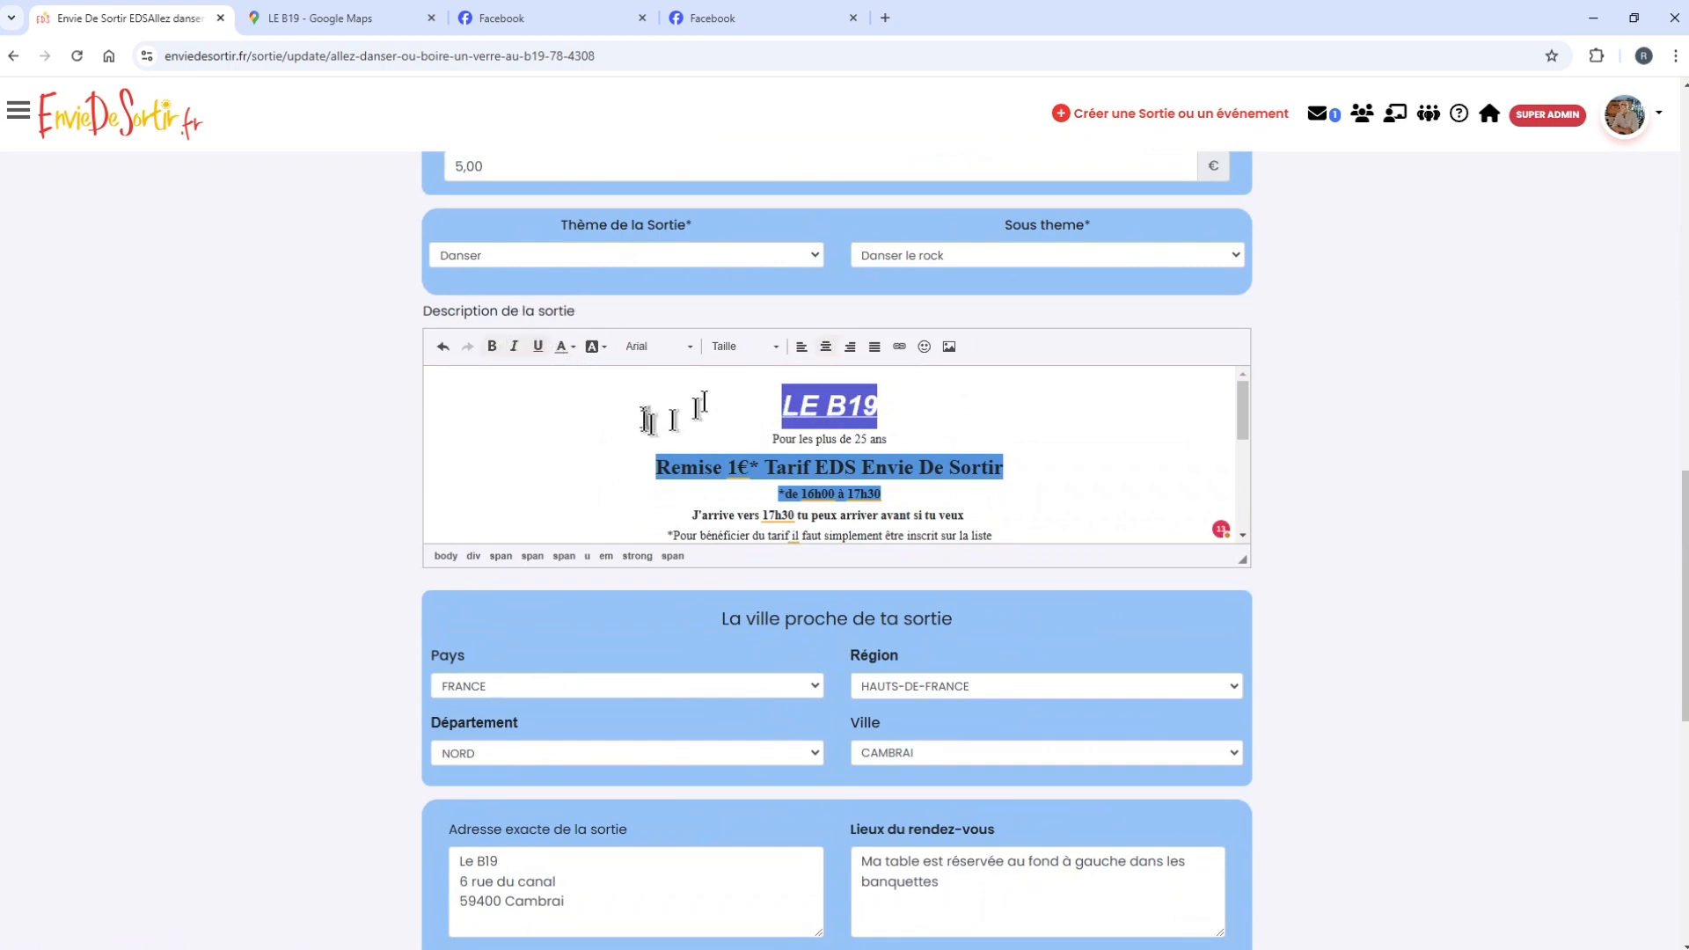
- Change the font size of the description title "LE B19" and deselect it
click(744, 343)
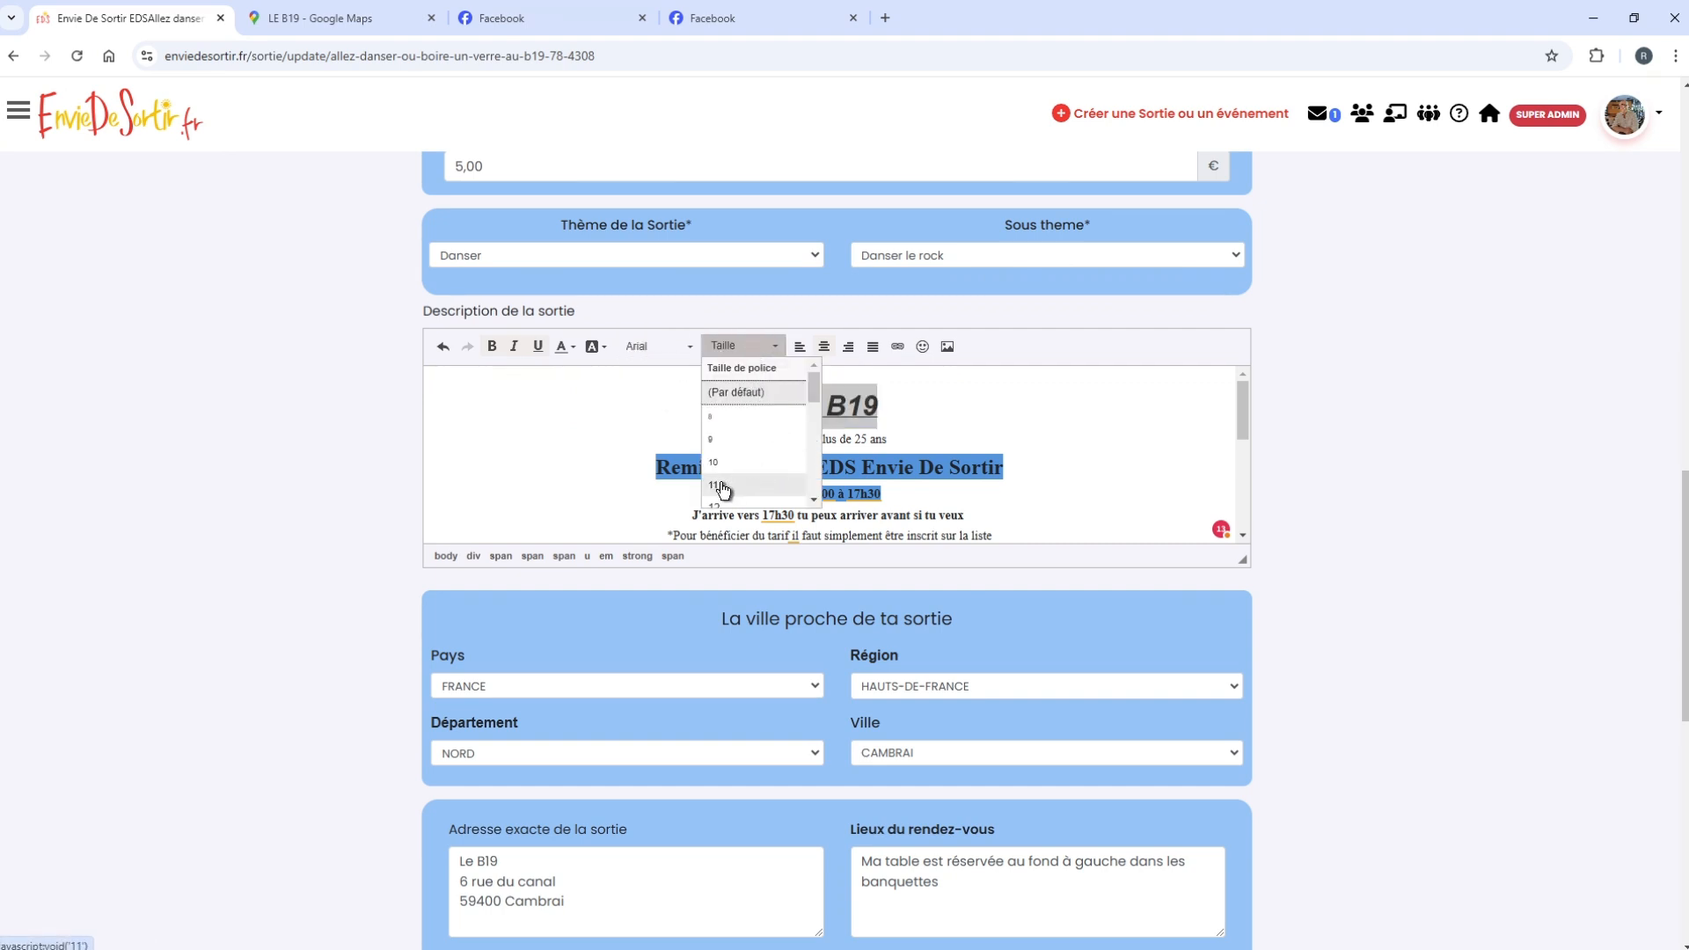
scroll(722, 489, down, 3)
click(728, 452)
click(968, 439)
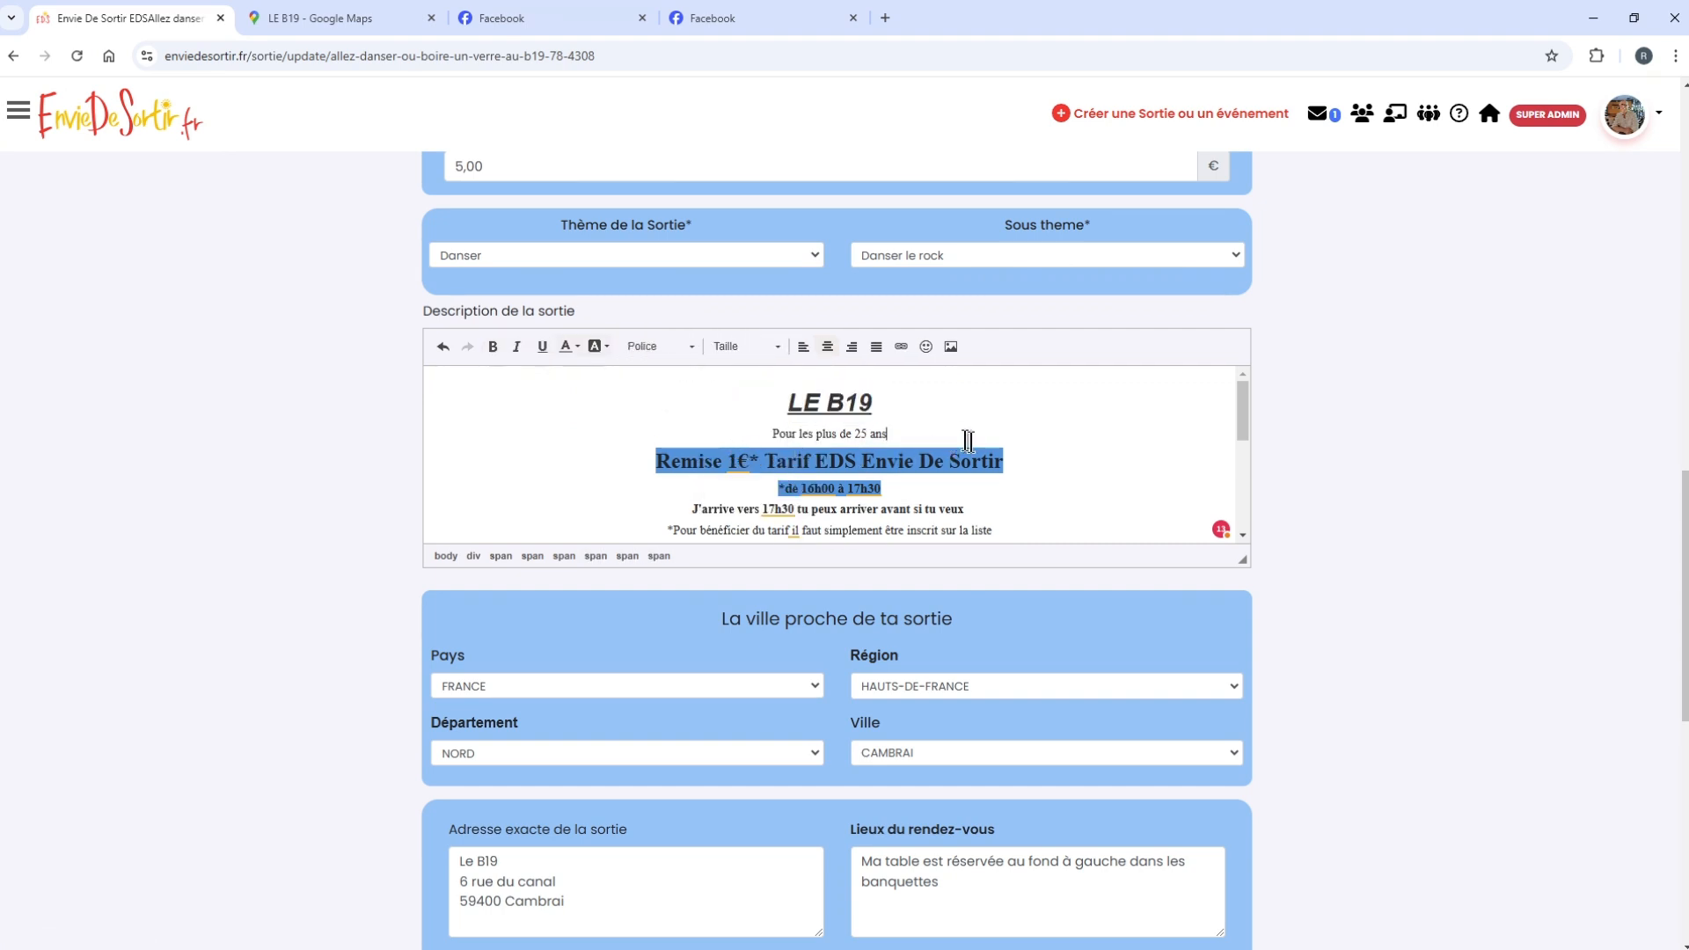
- Give the description line "Remise 1€* Tarif EDS Envie De Sortir" red text and a yellow background, and deselect it
drag(1011, 461, 664, 471)
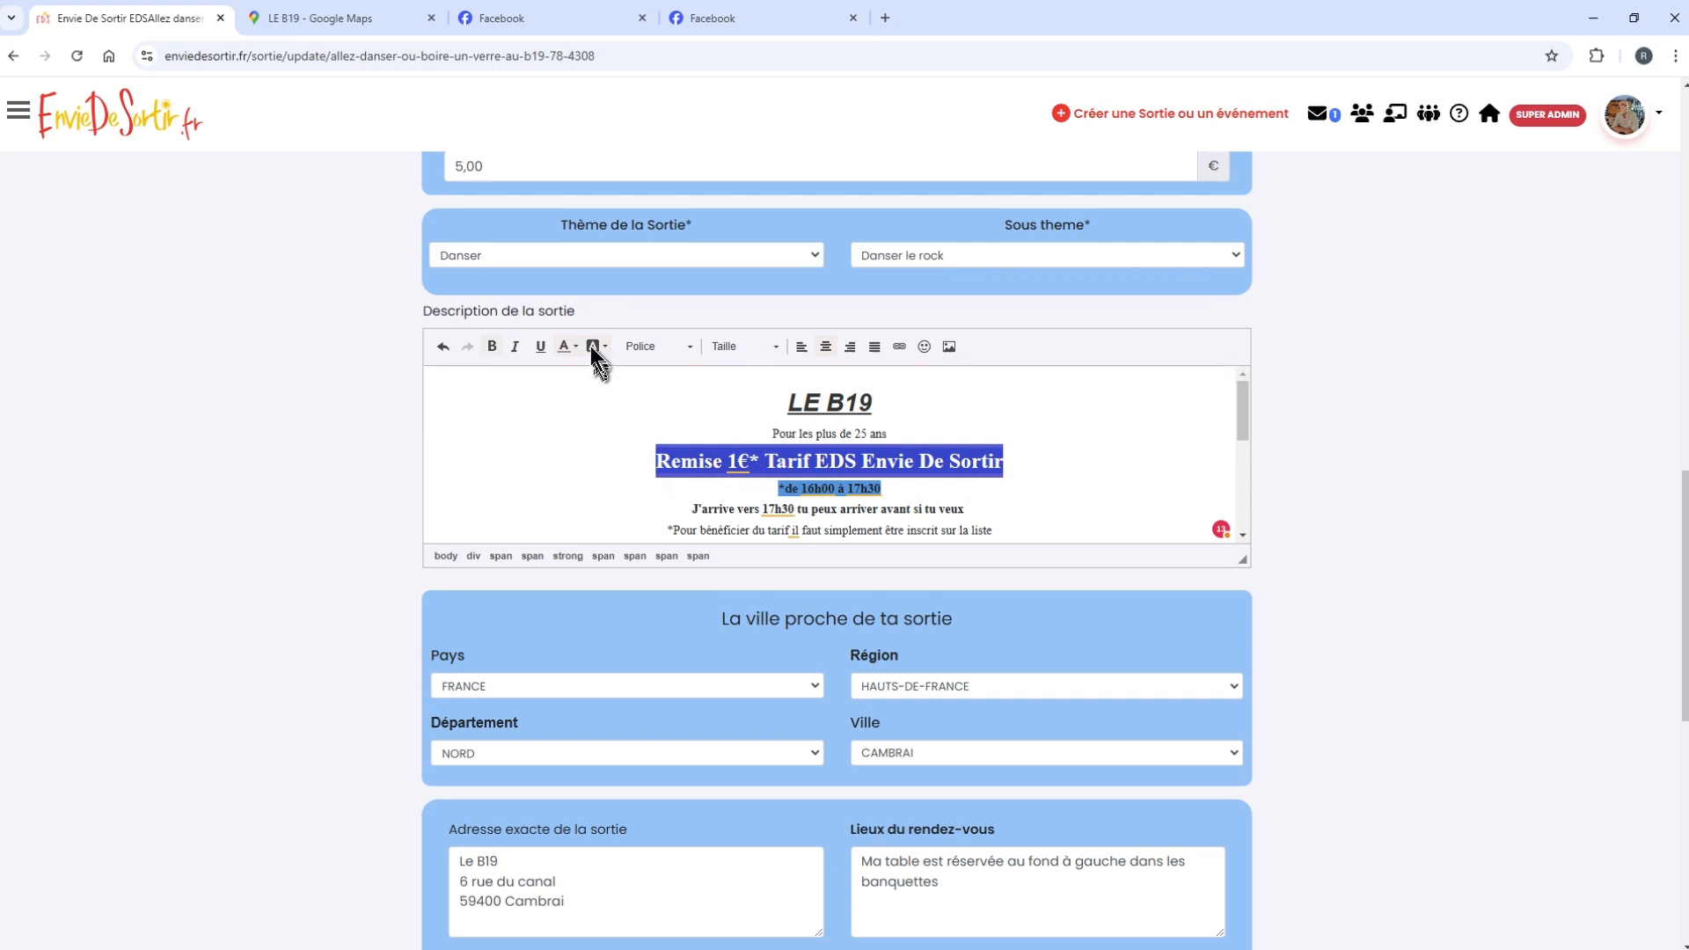
click(568, 344)
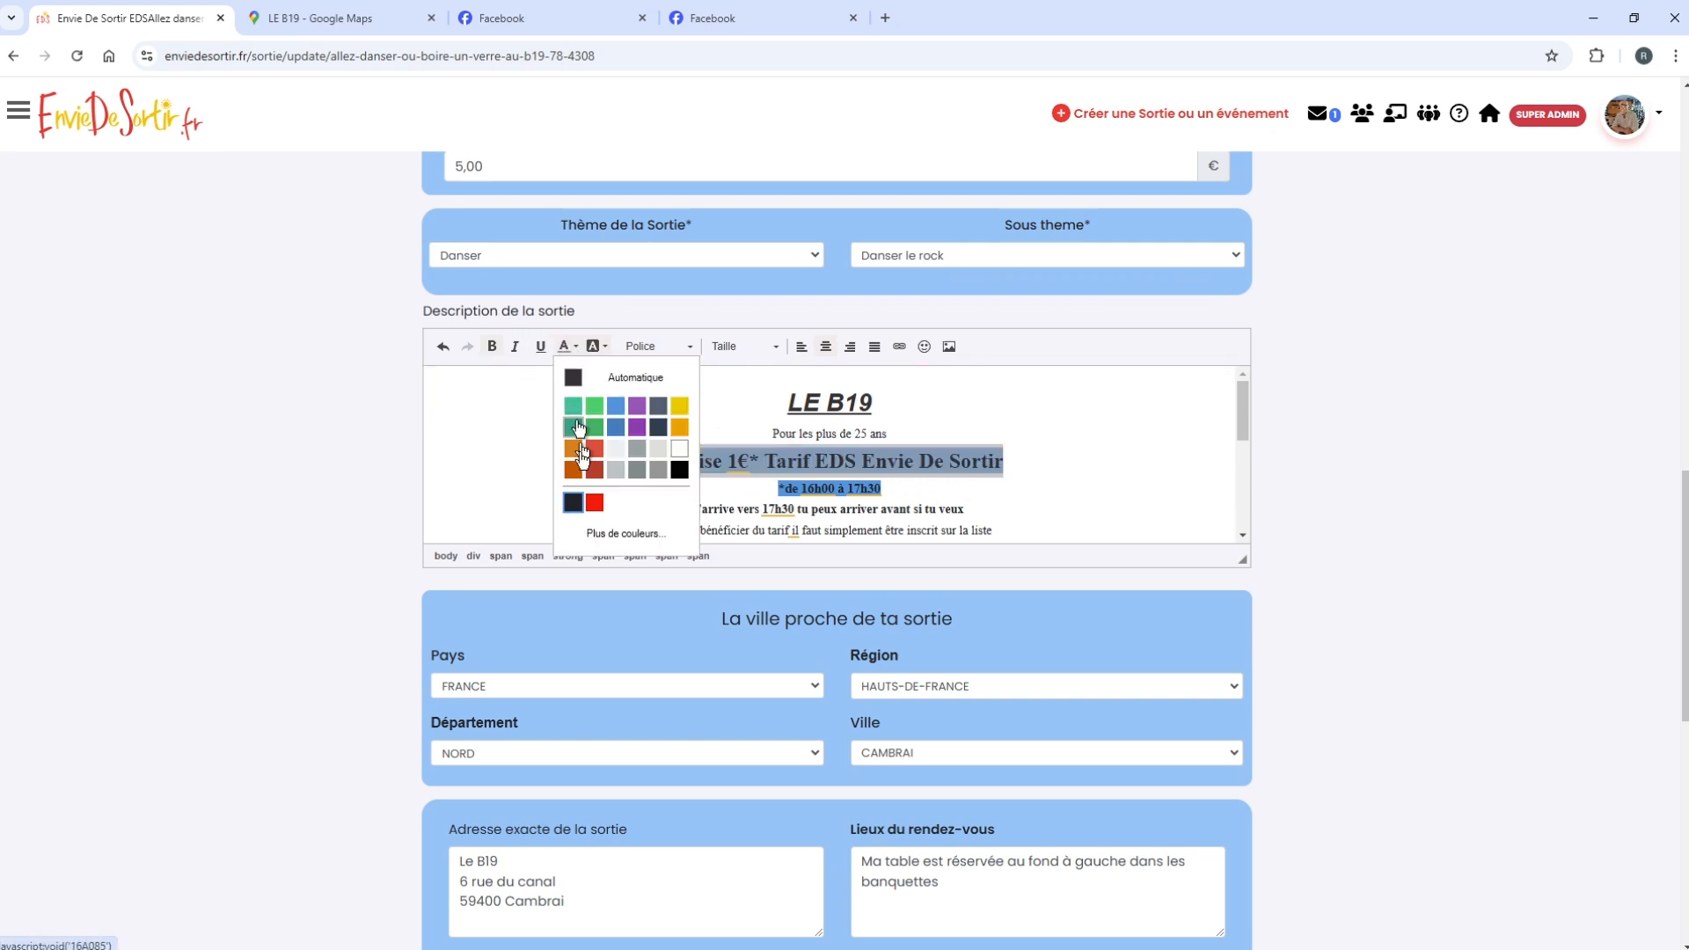
click(595, 505)
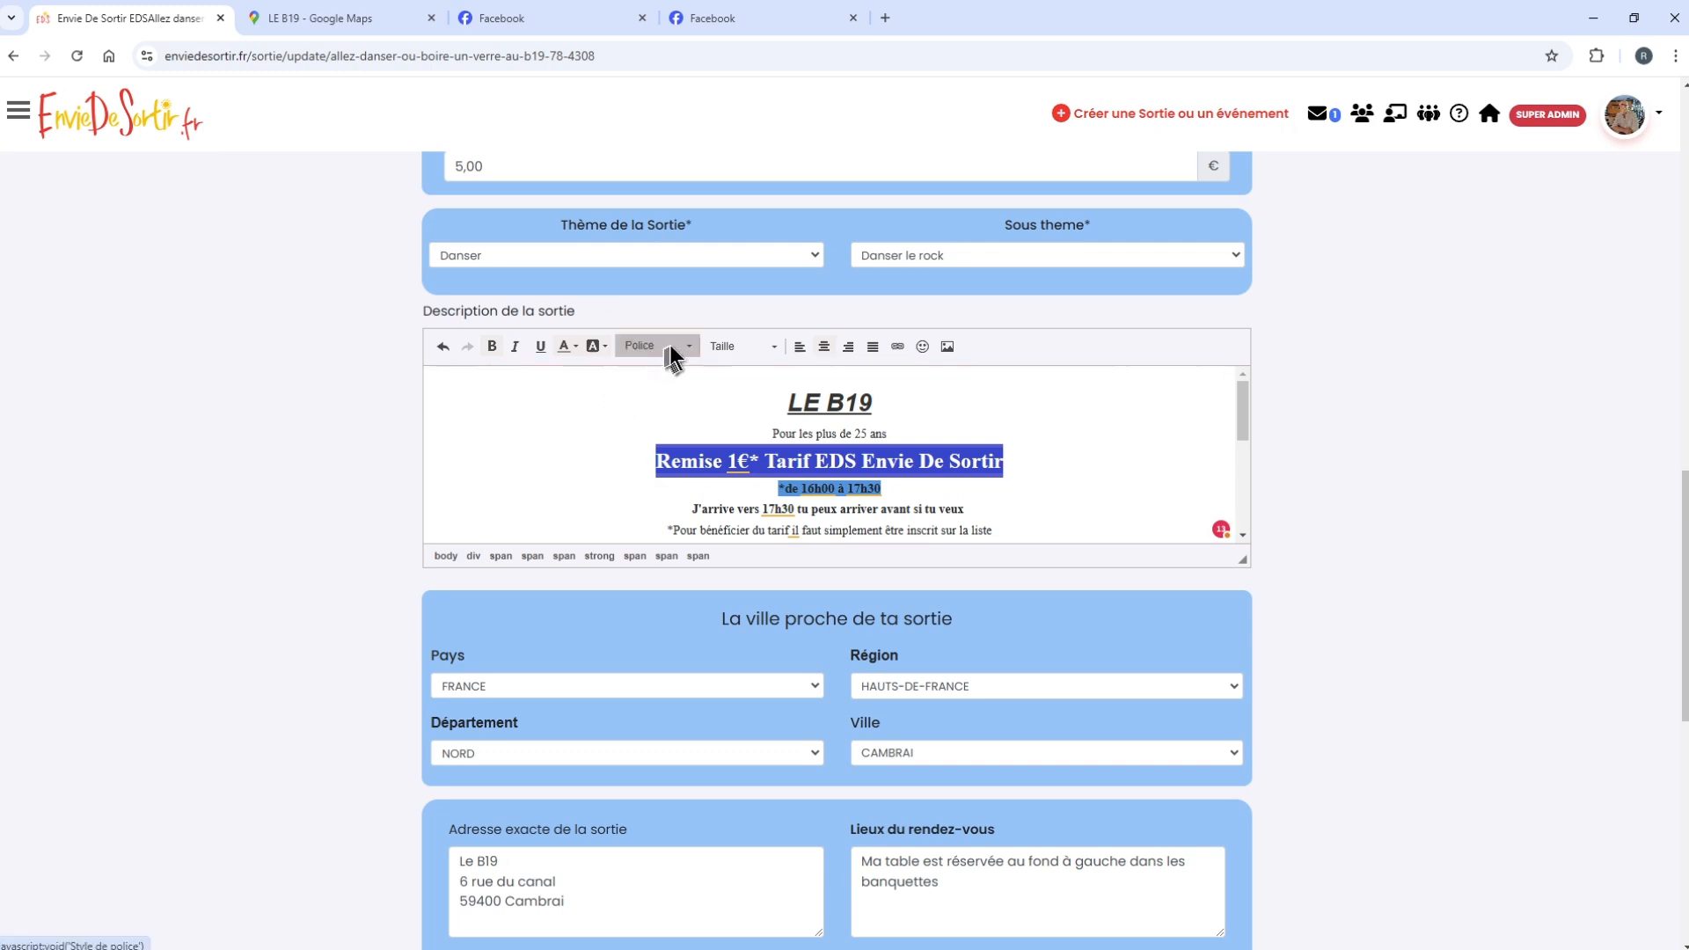
click(599, 347)
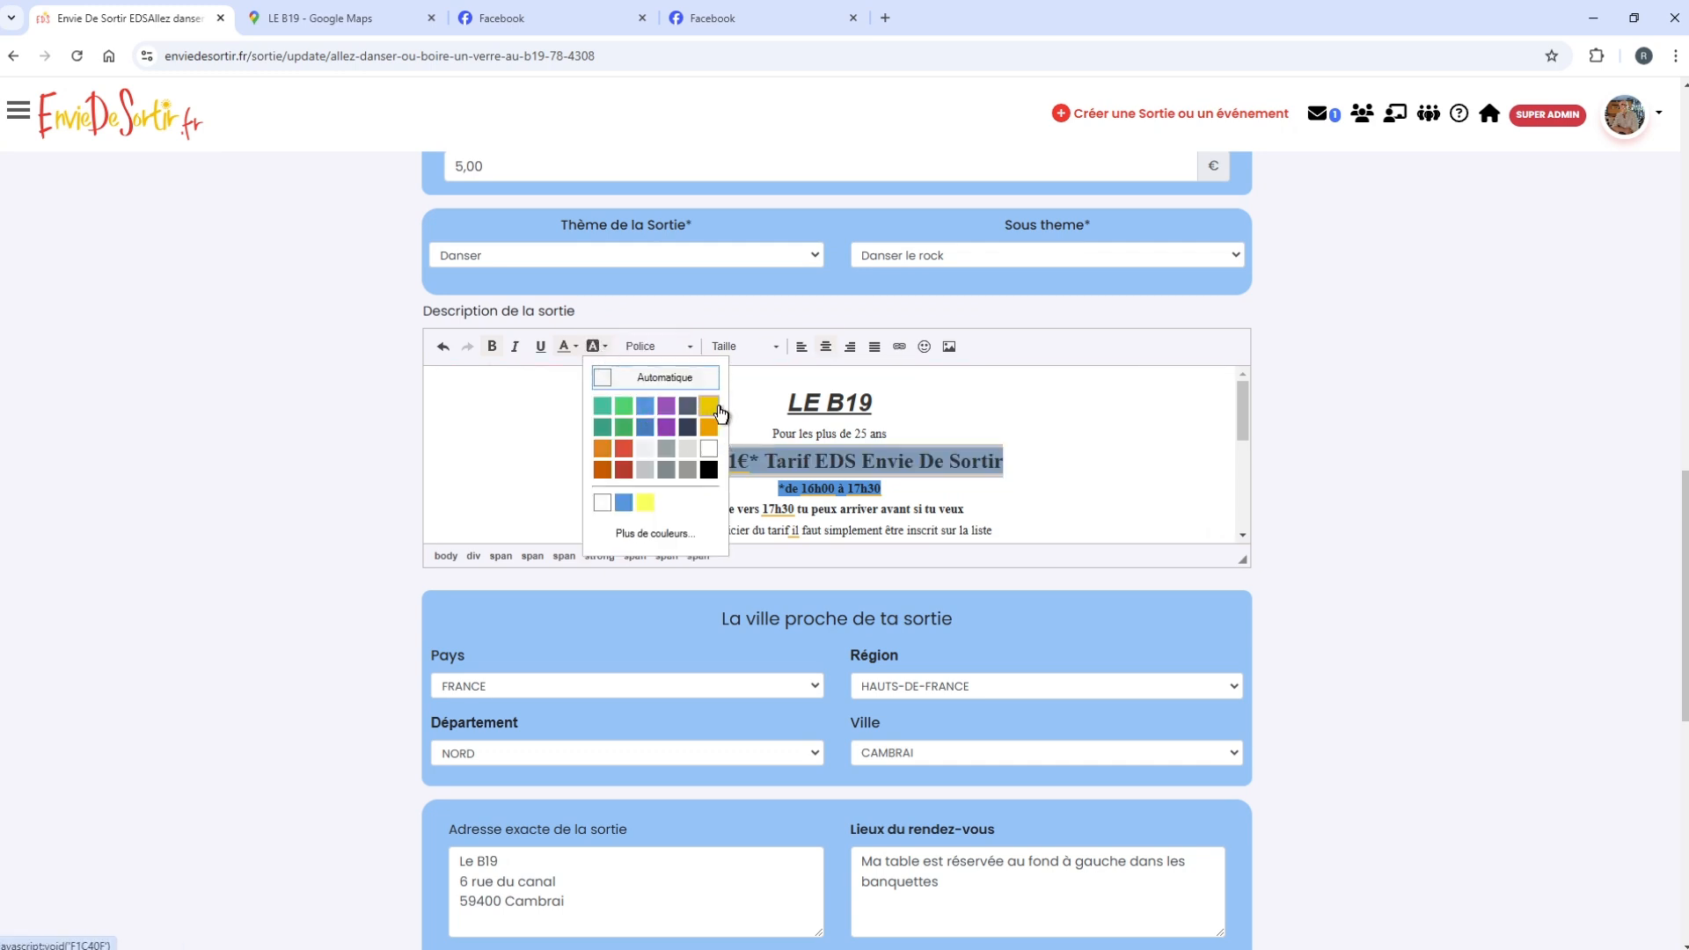
click(709, 407)
click(1055, 459)
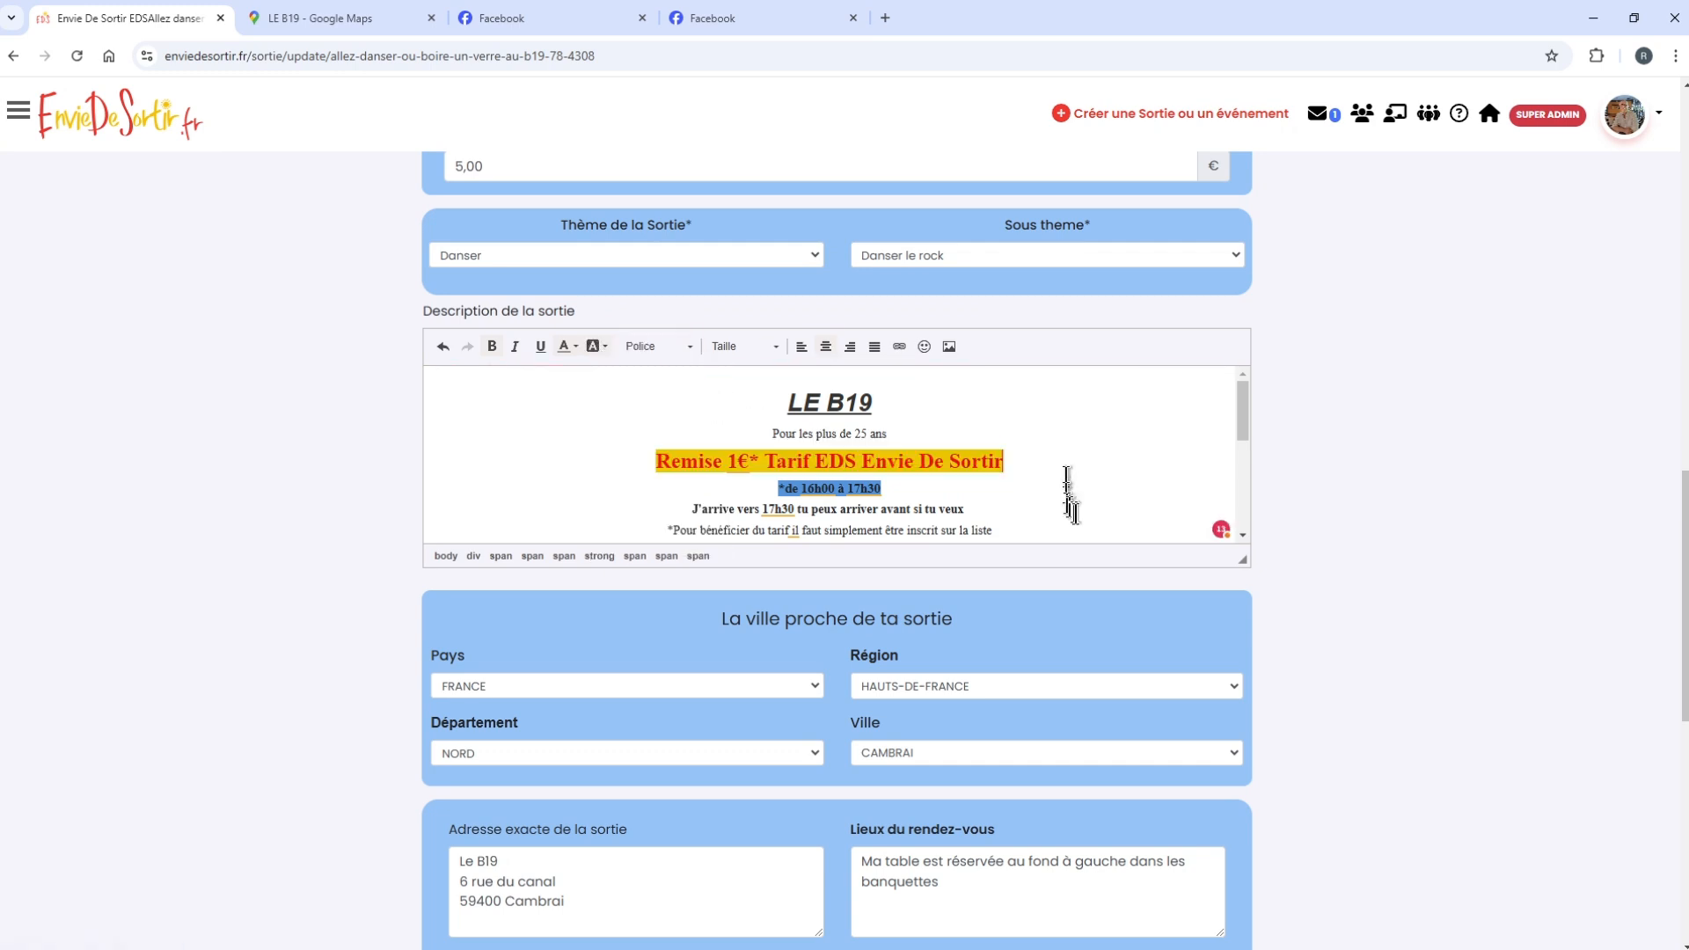
- Add the line "Google MAPS pour aller à la Boite LE B19" at the end of the description, below a blank line
scroll(1091, 504, down, 5)
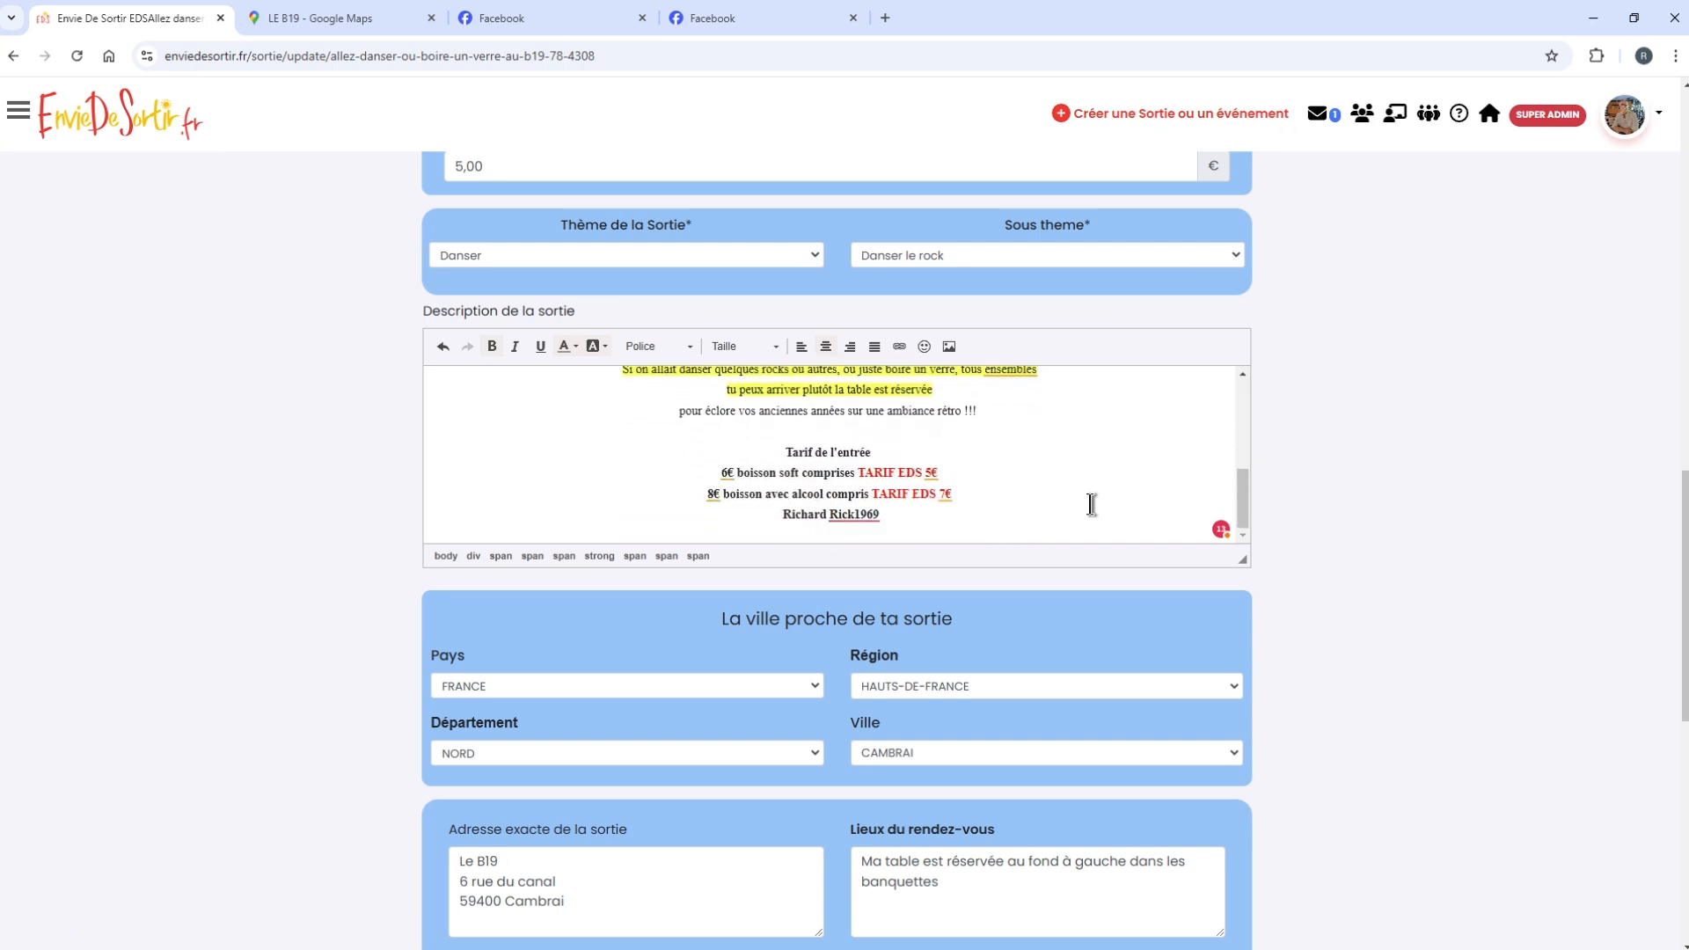
click(862, 536)
key(Return)
key(Return)
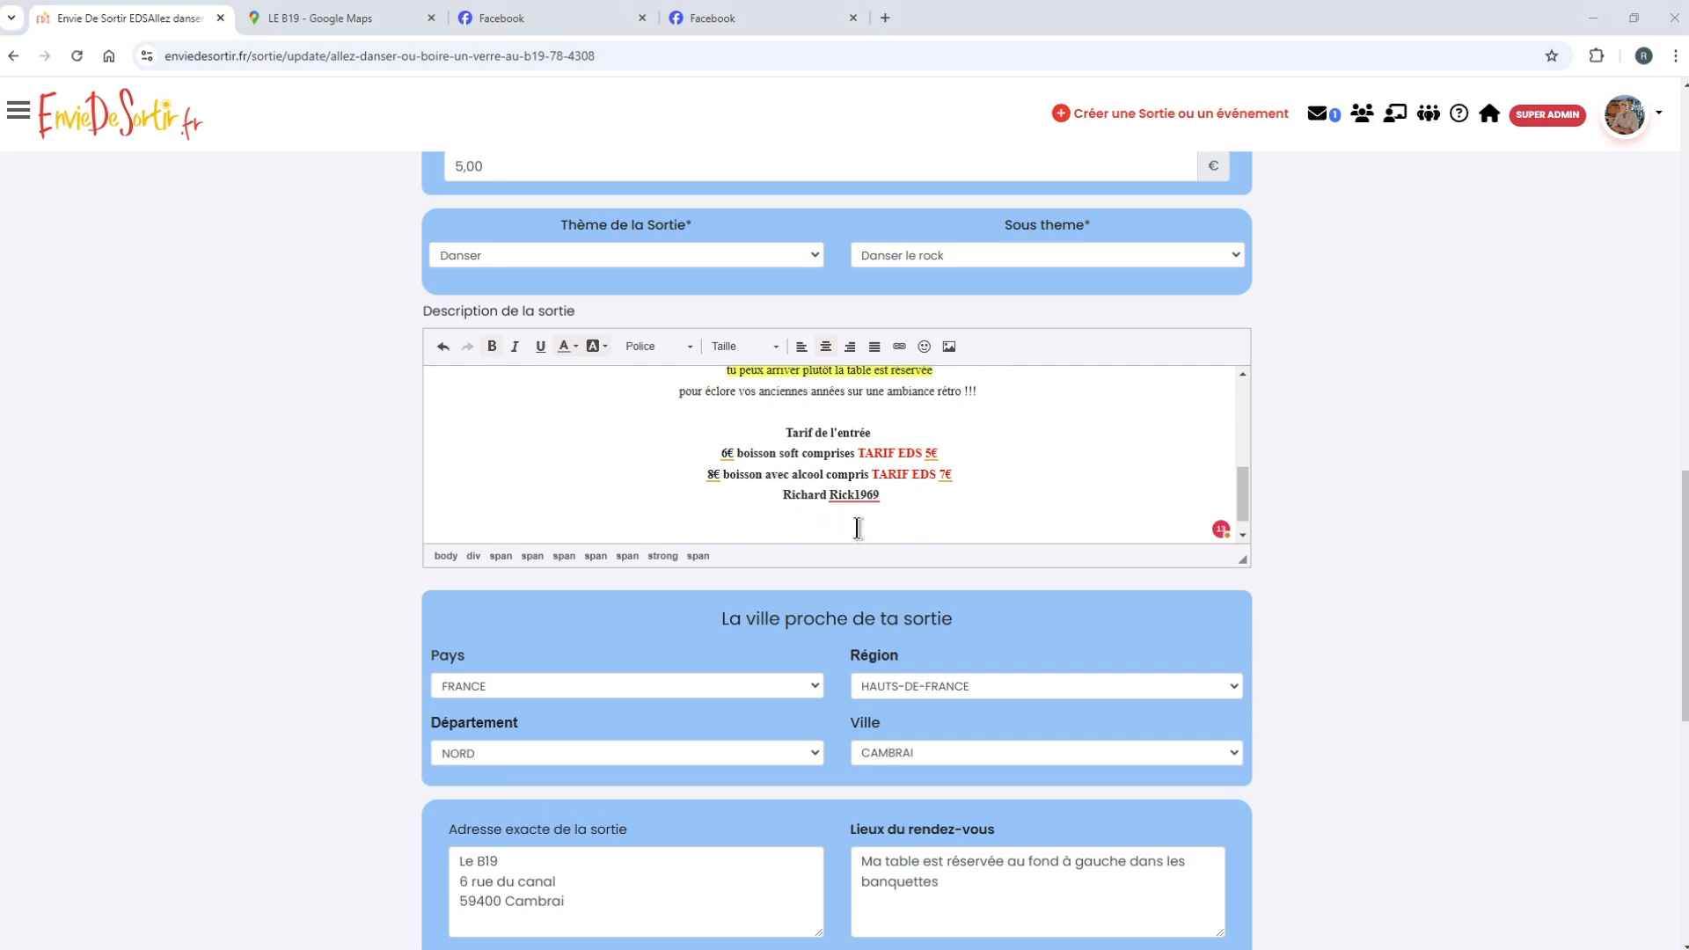
text(Google MAPS pour aller à la Boite LE B19)
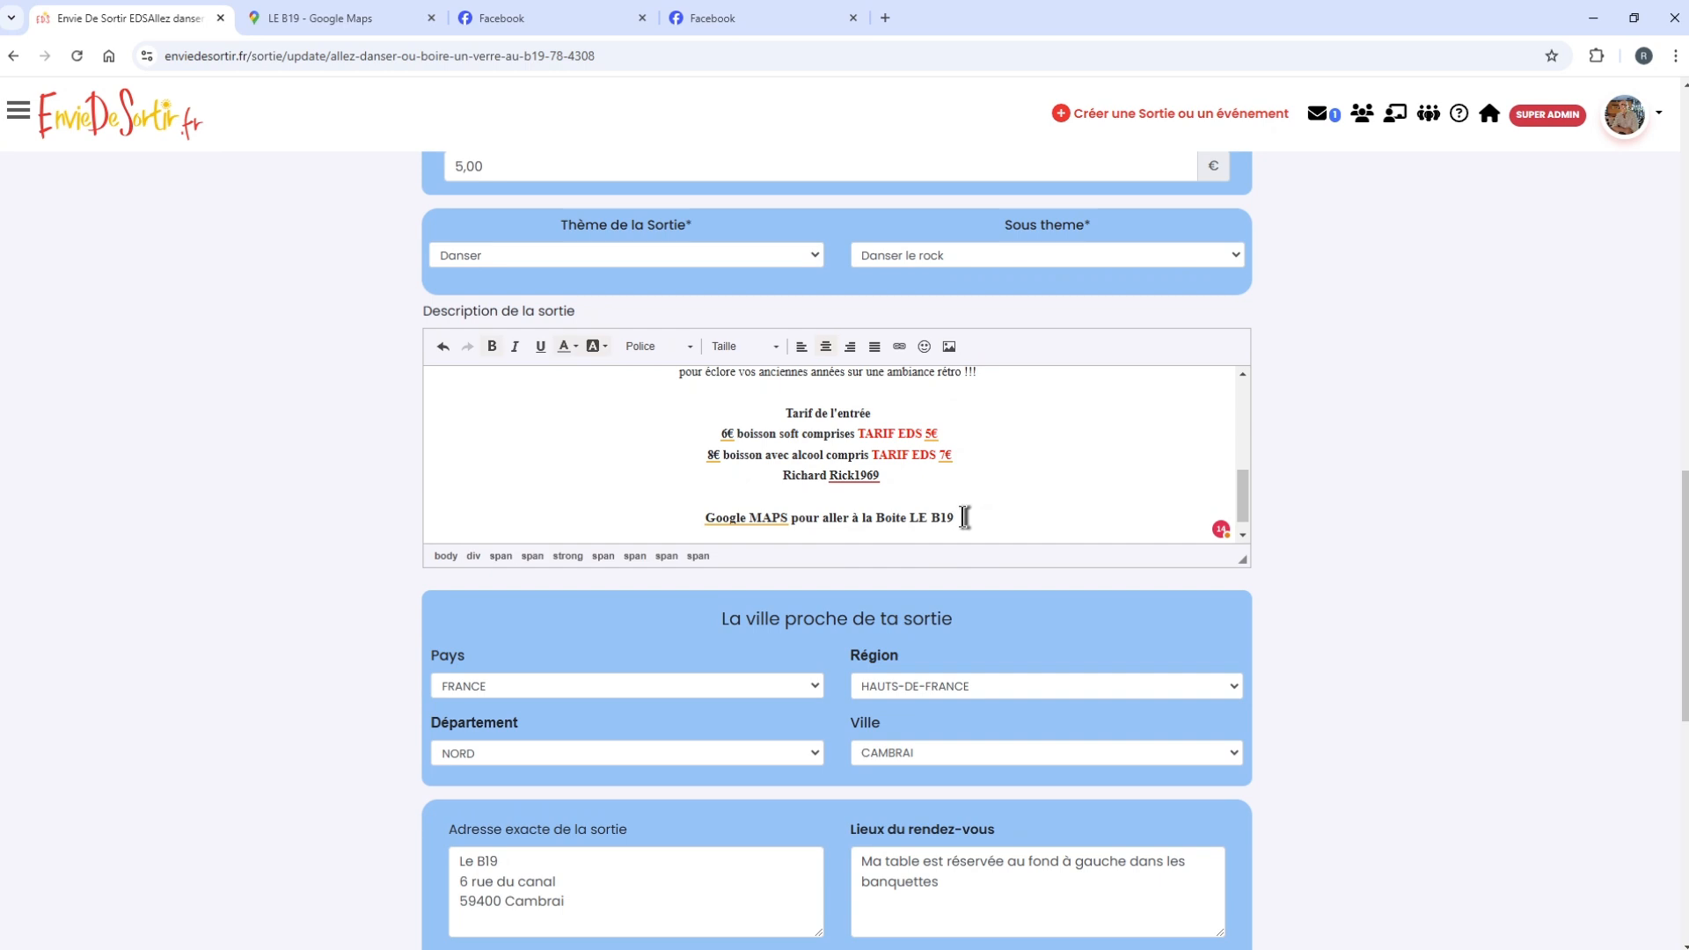
- Copy the full web address of the LE B19 page on Google Maps and return to the outing form
click(332, 27)
click(334, 55)
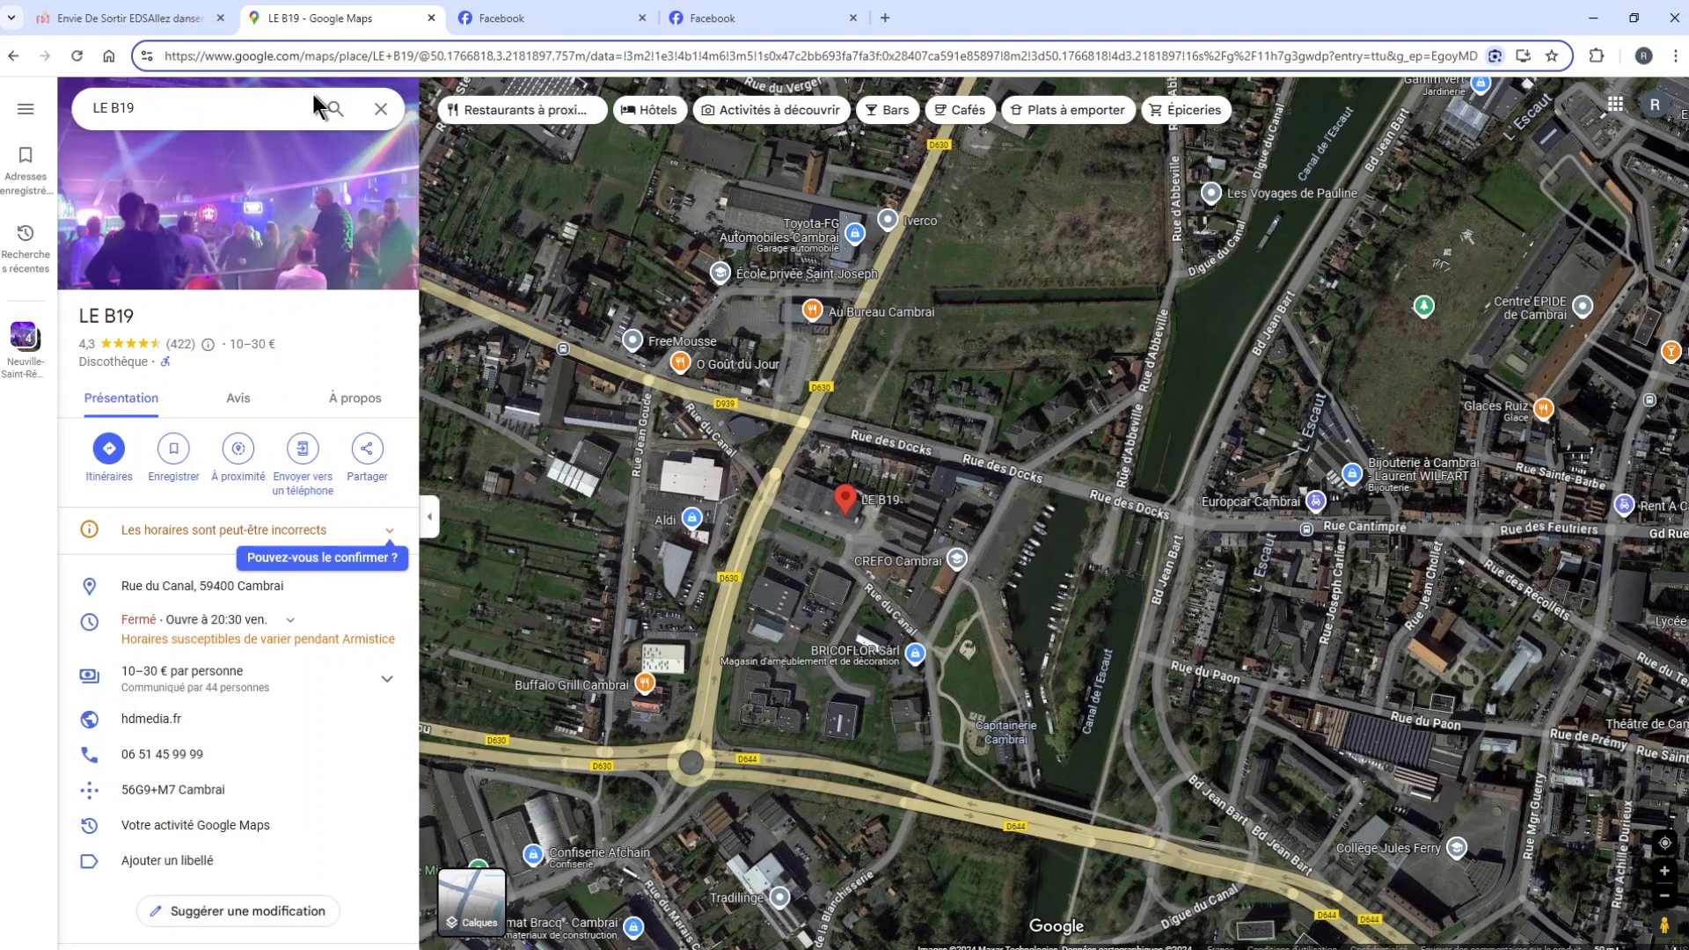
key(ctrl+a)
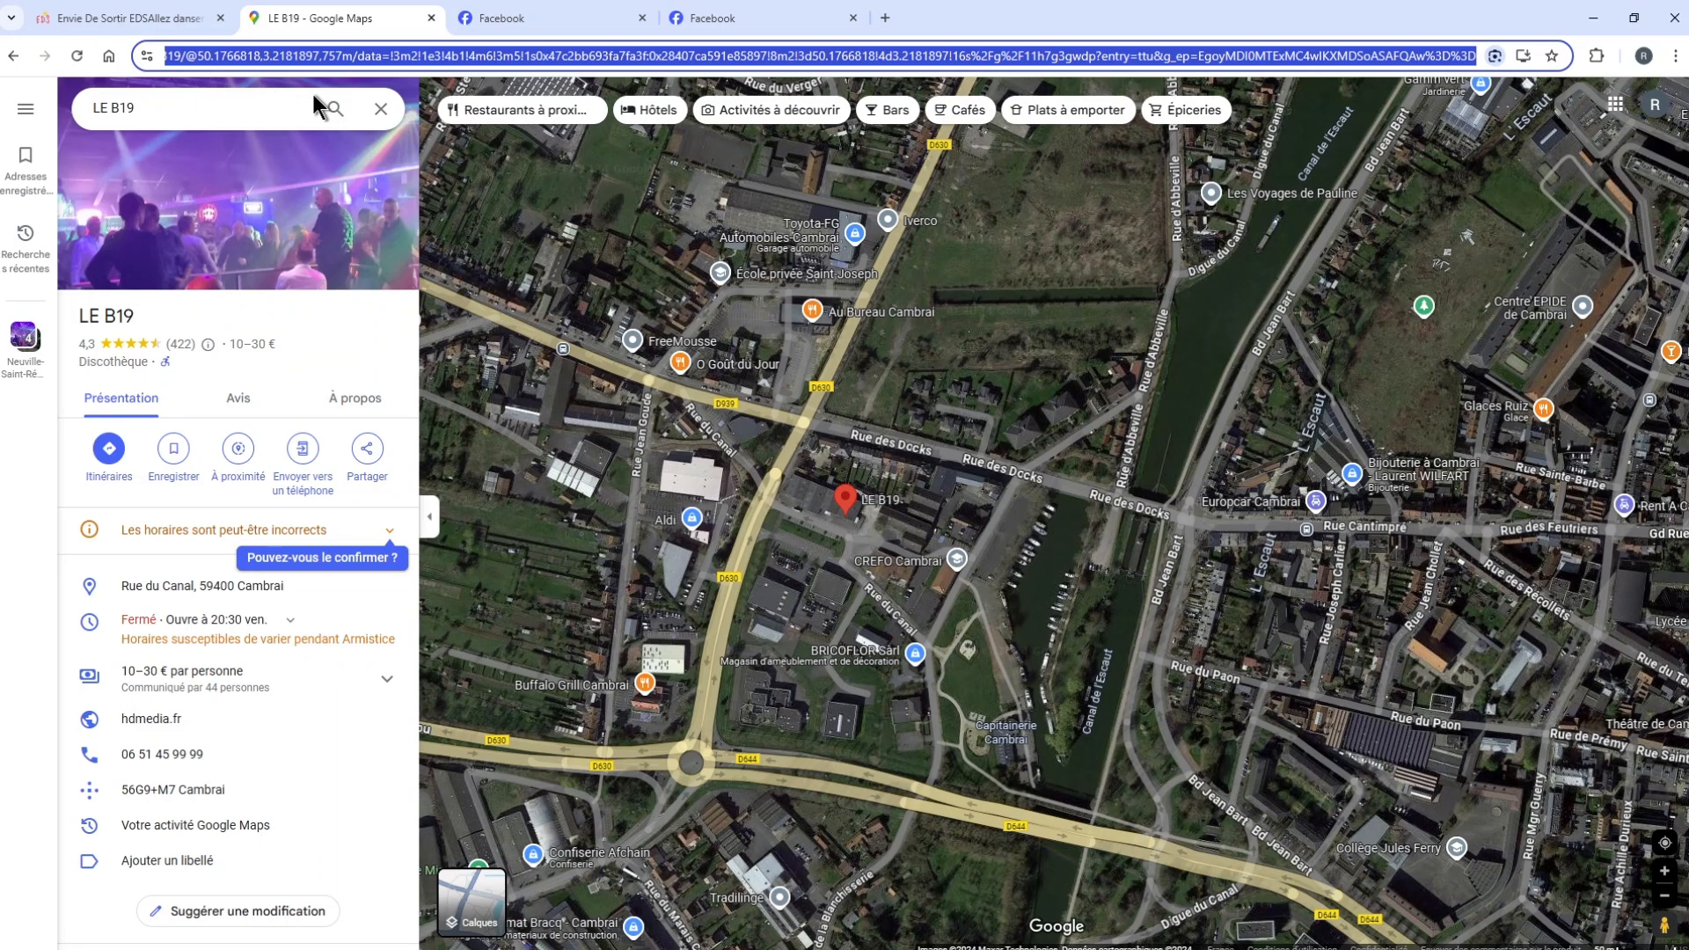
click(132, 18)
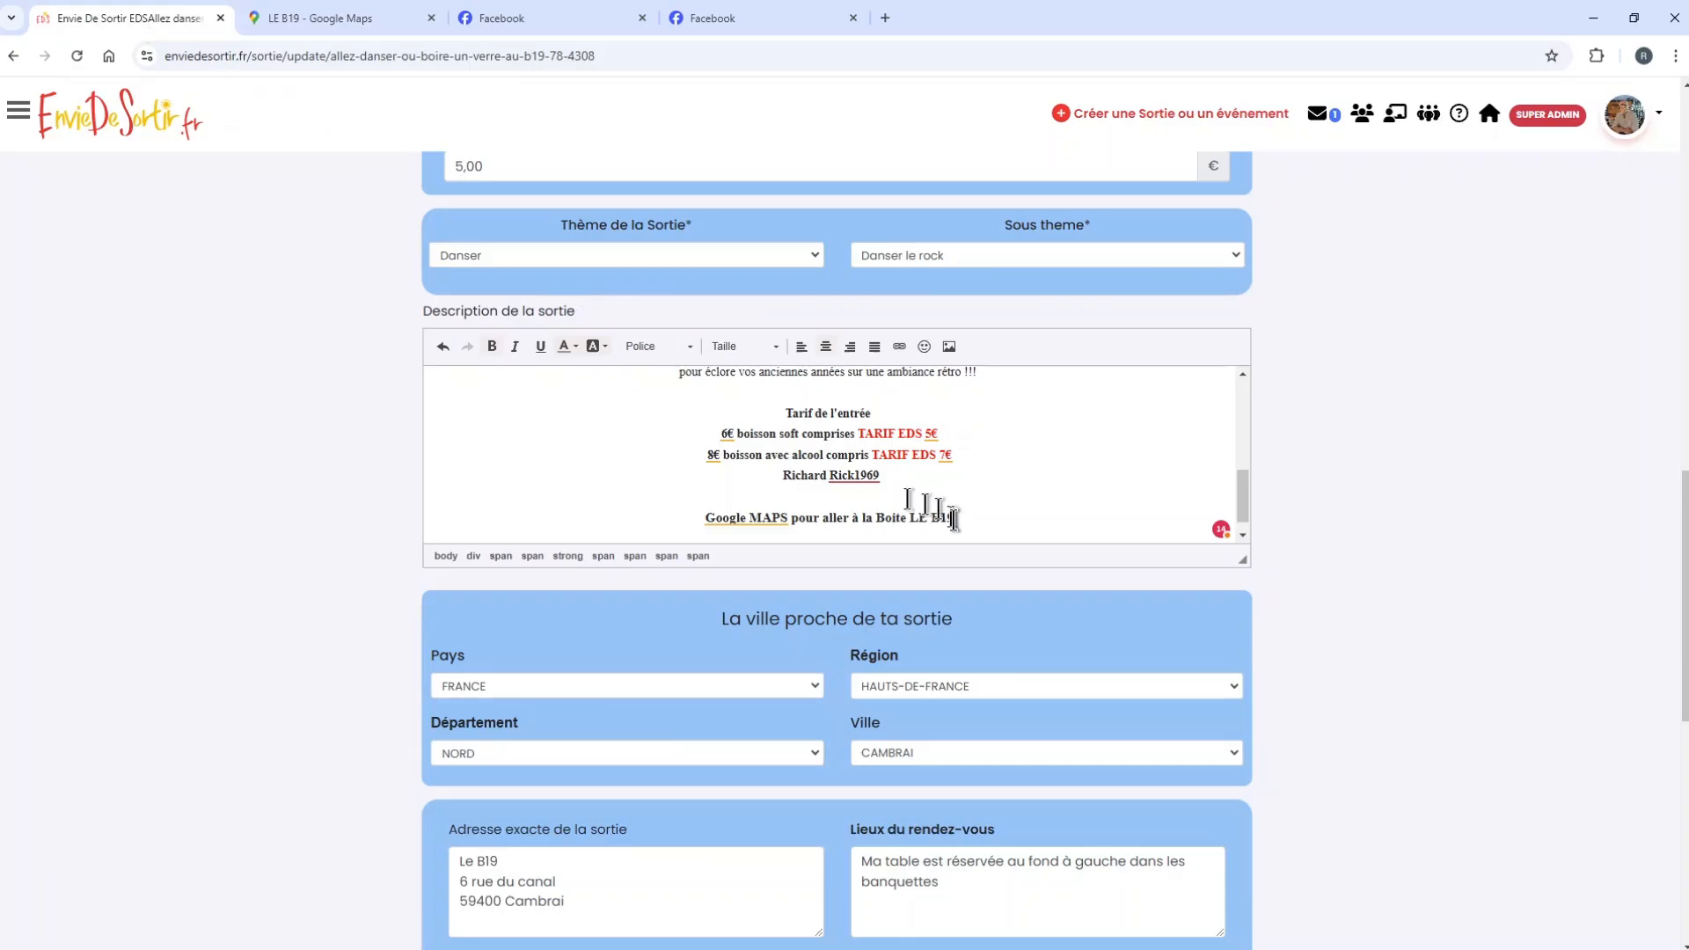
- Insert a link on the text "Google MAPS pour aller à la Boite LE B19" with the copied Google Maps address as its URL
drag(983, 520, 687, 520)
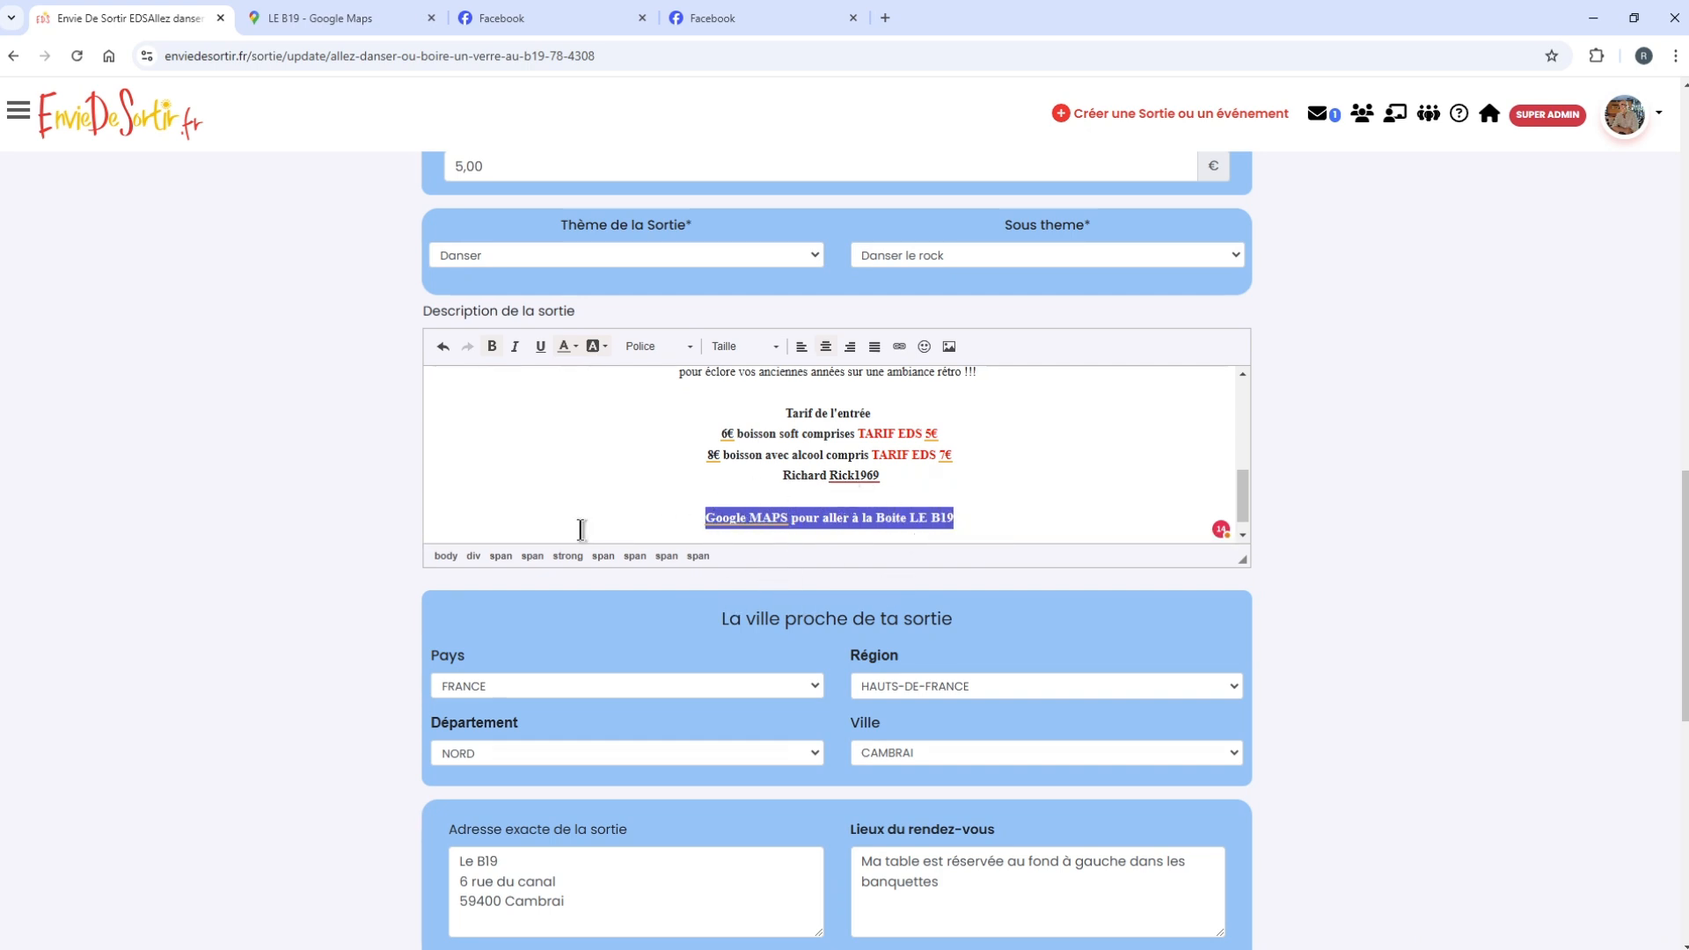
click(899, 345)
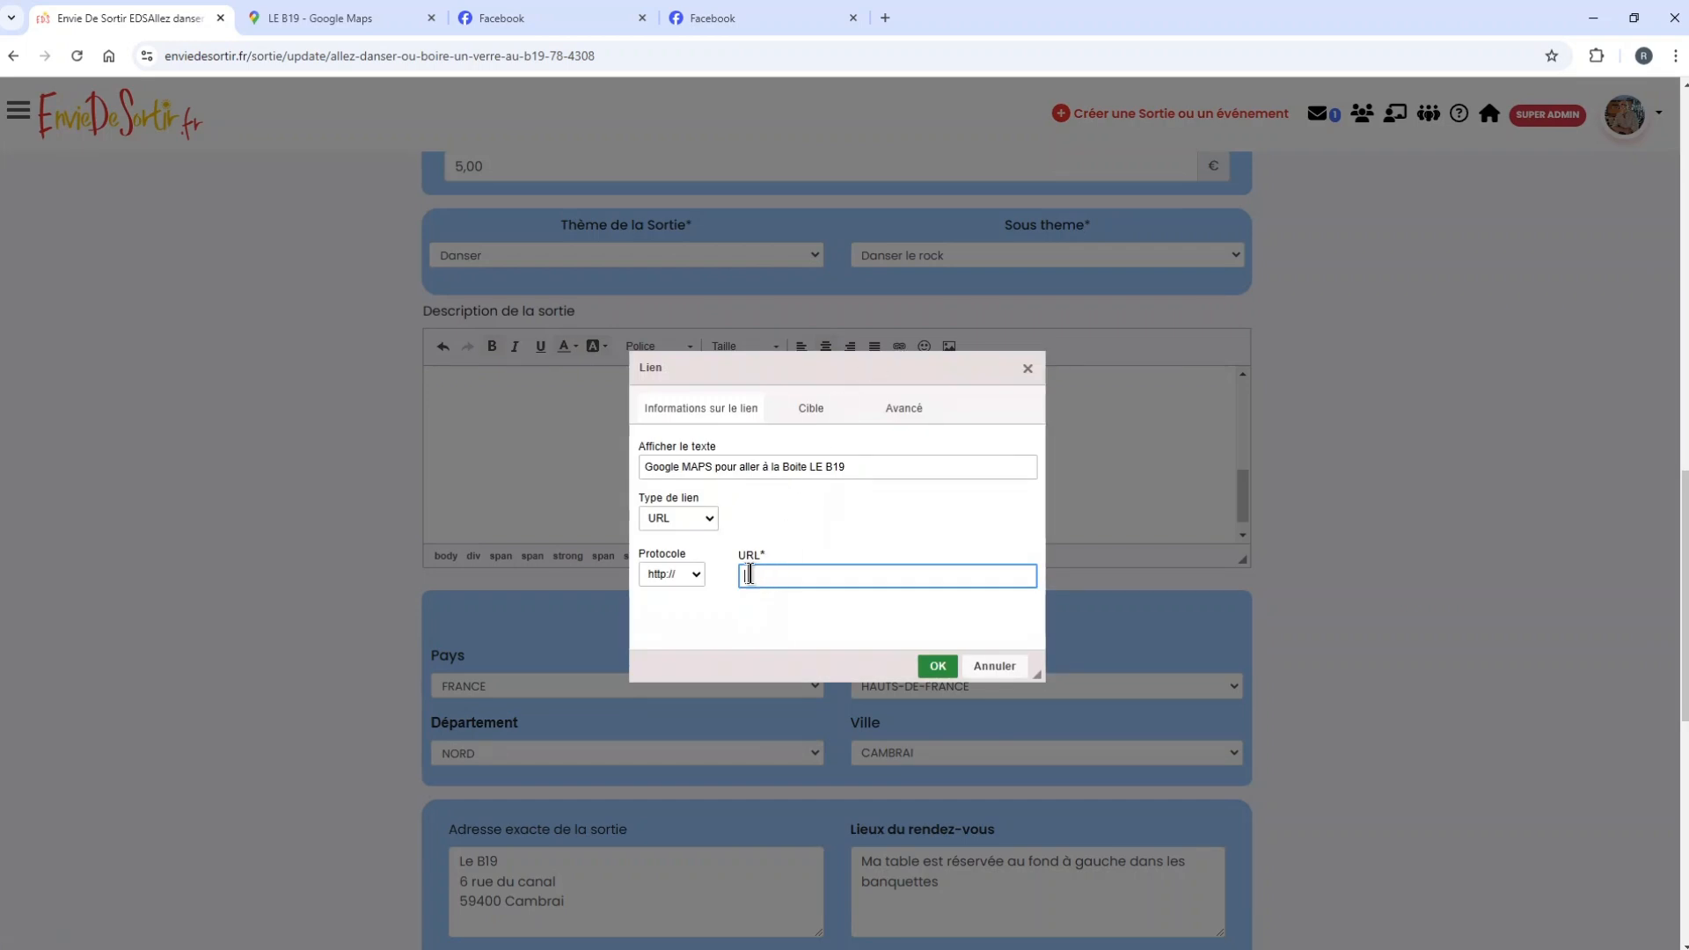
key(ctrl+v)
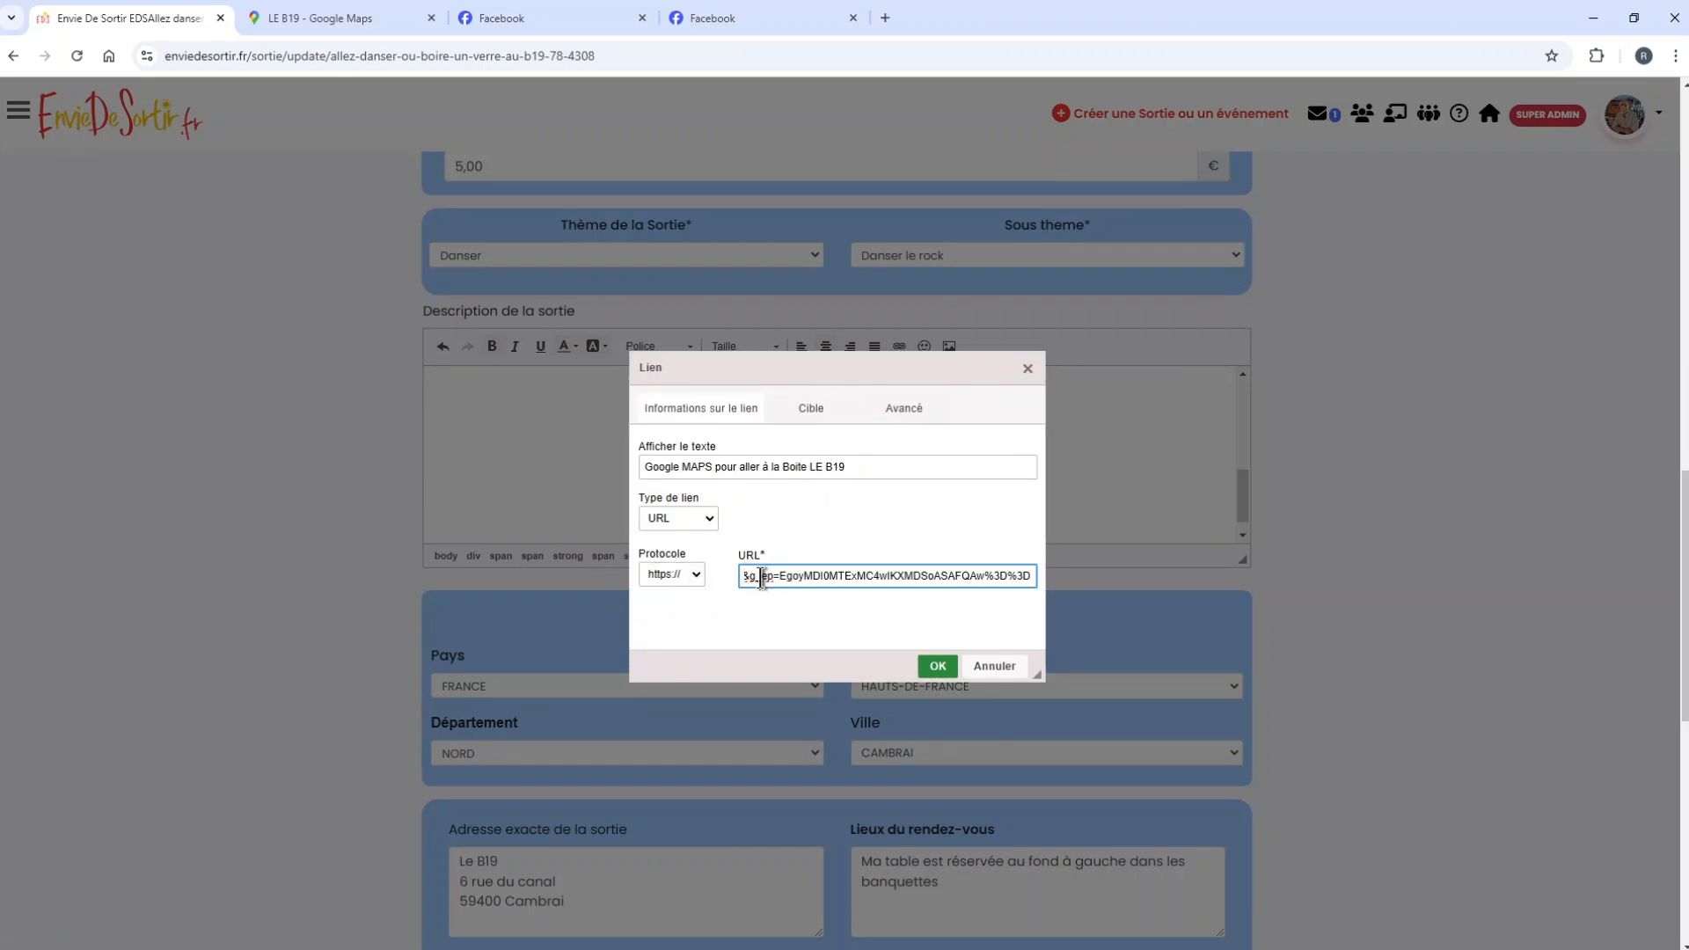
key(ctrl+a)
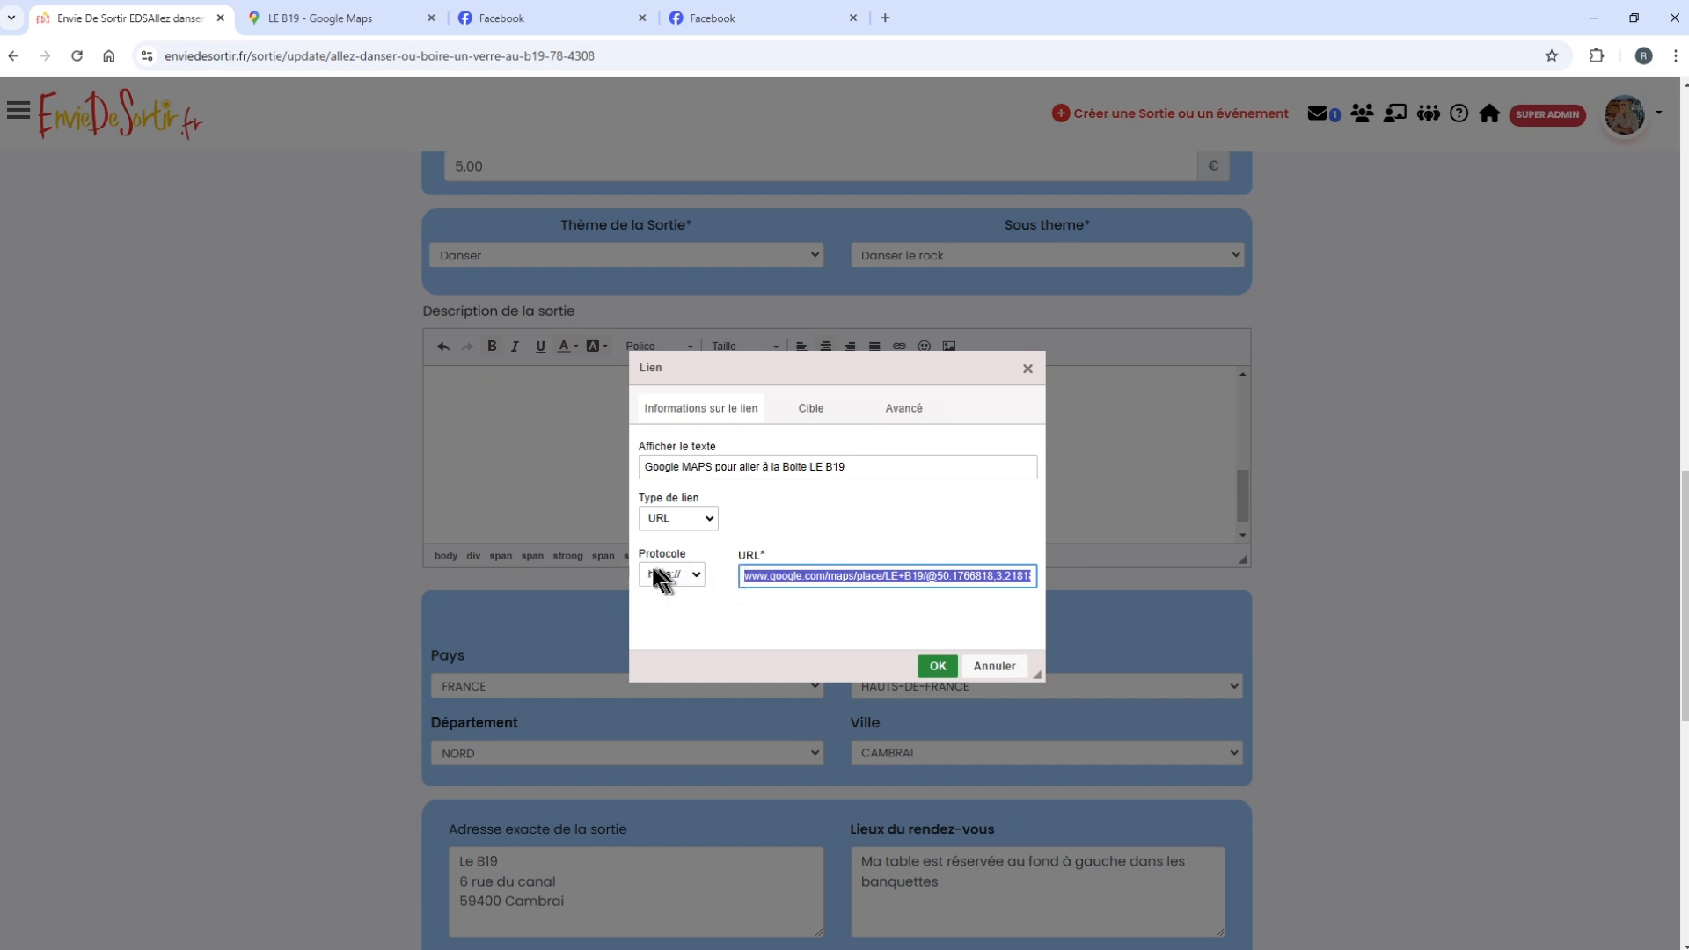
click(863, 467)
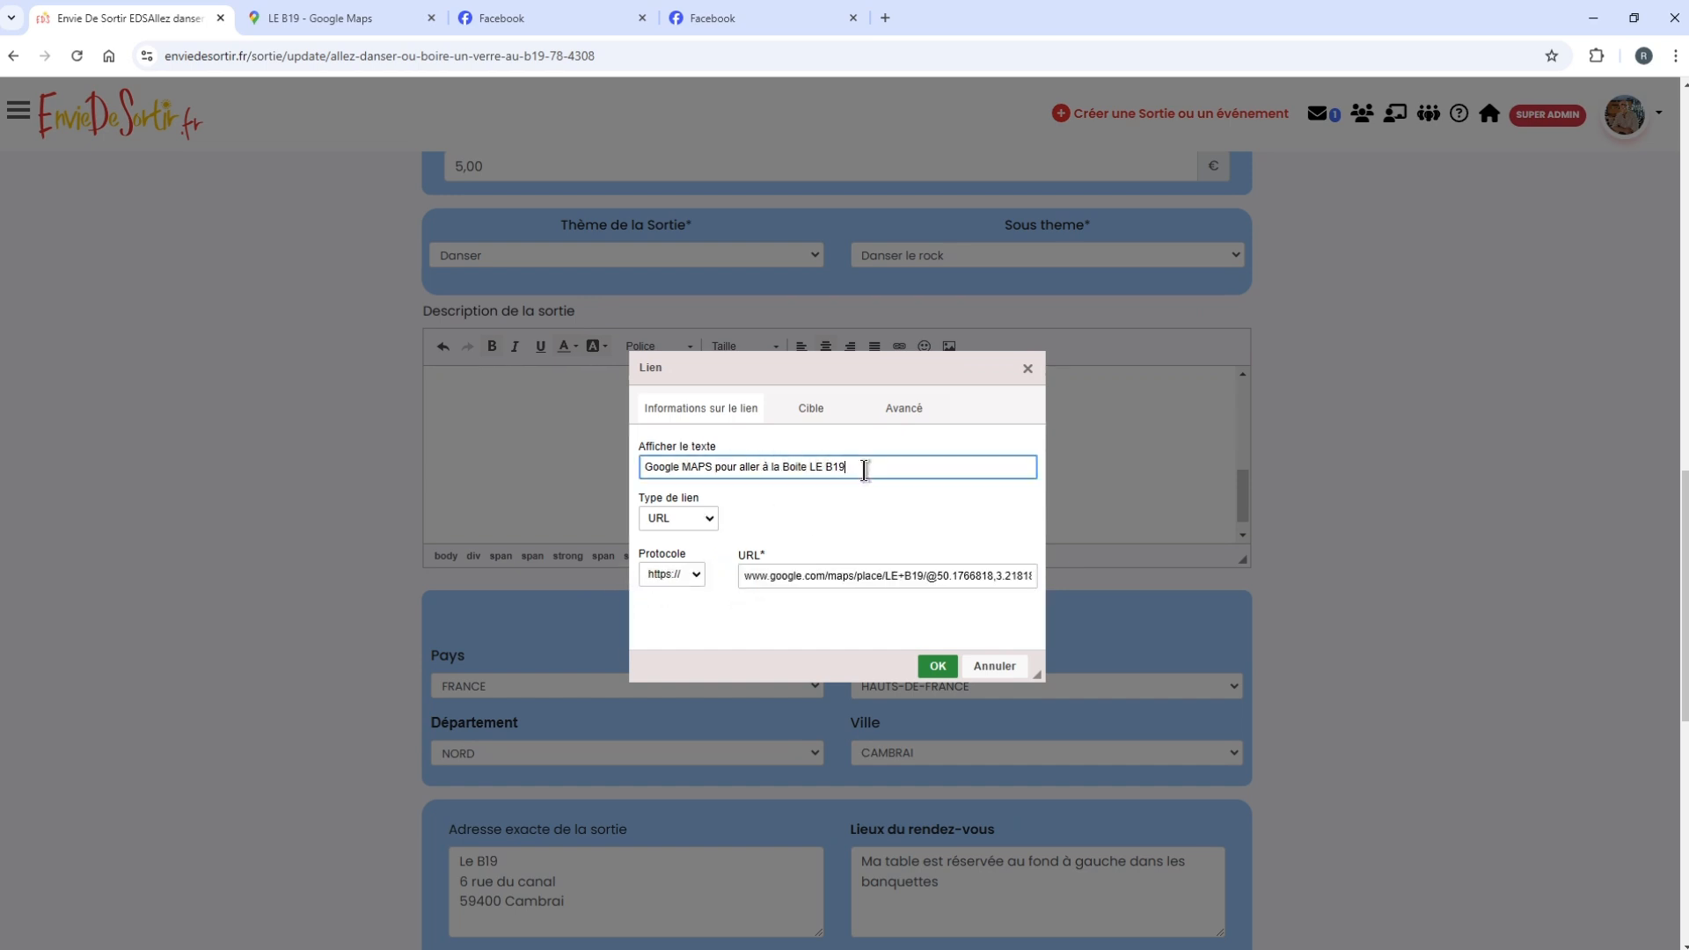
drag(863, 467, 636, 468)
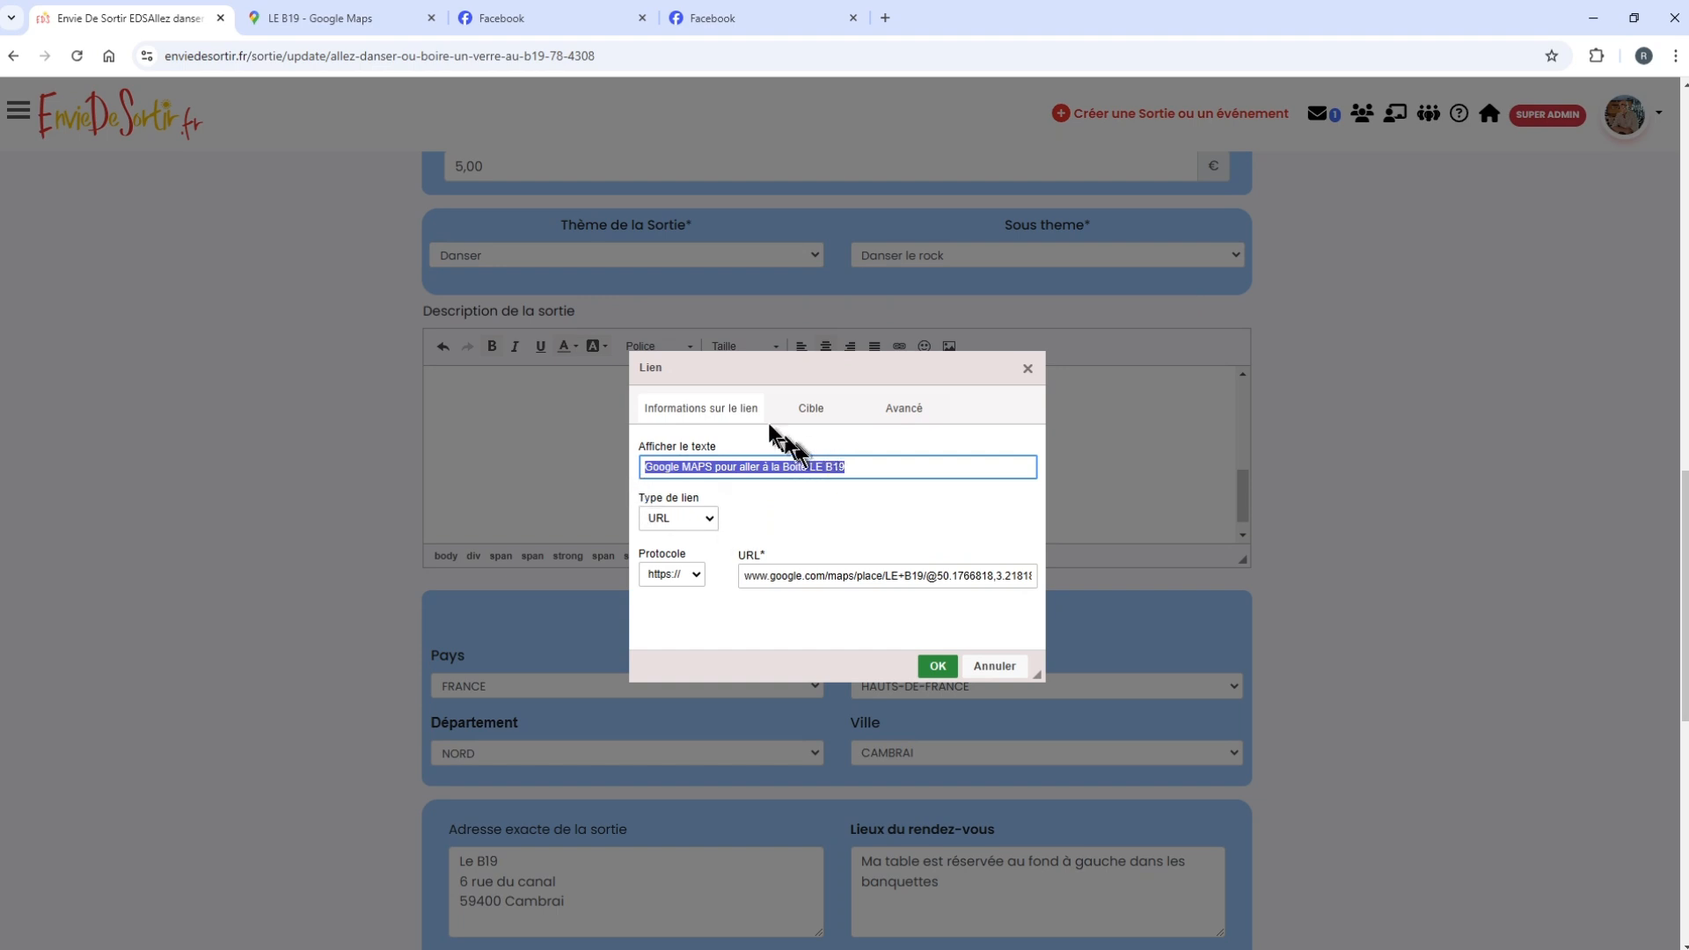
- Set the link's target to "Nouvelle fenêtre (_blank)" and confirm the link
click(814, 412)
click(702, 471)
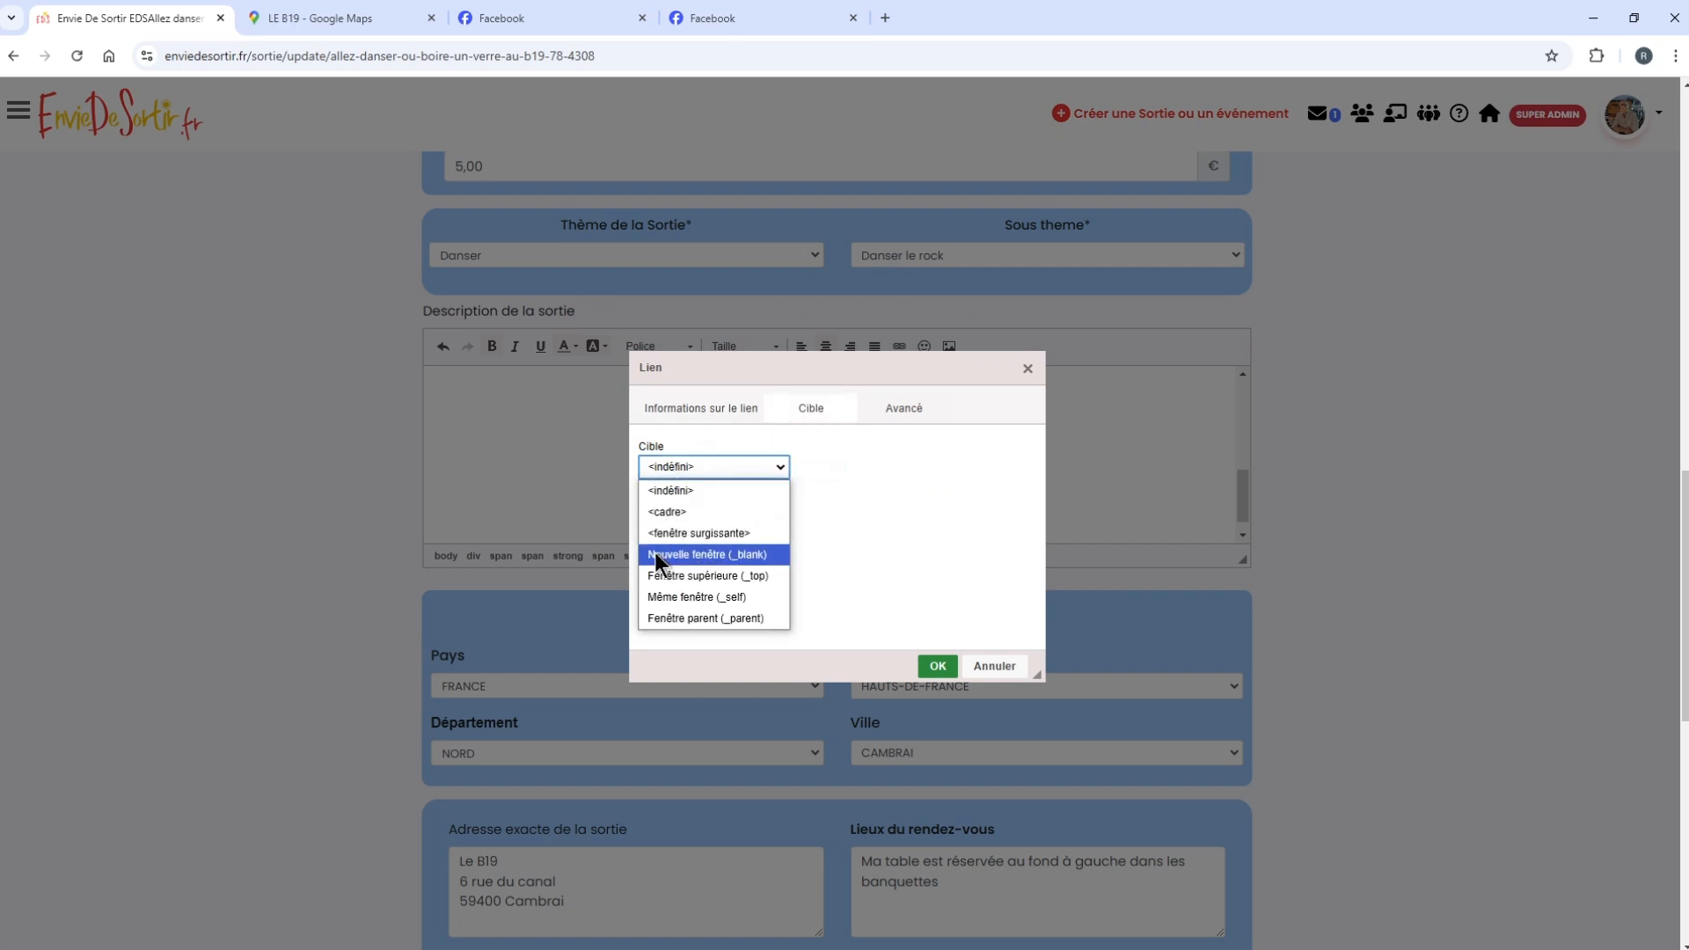
click(678, 551)
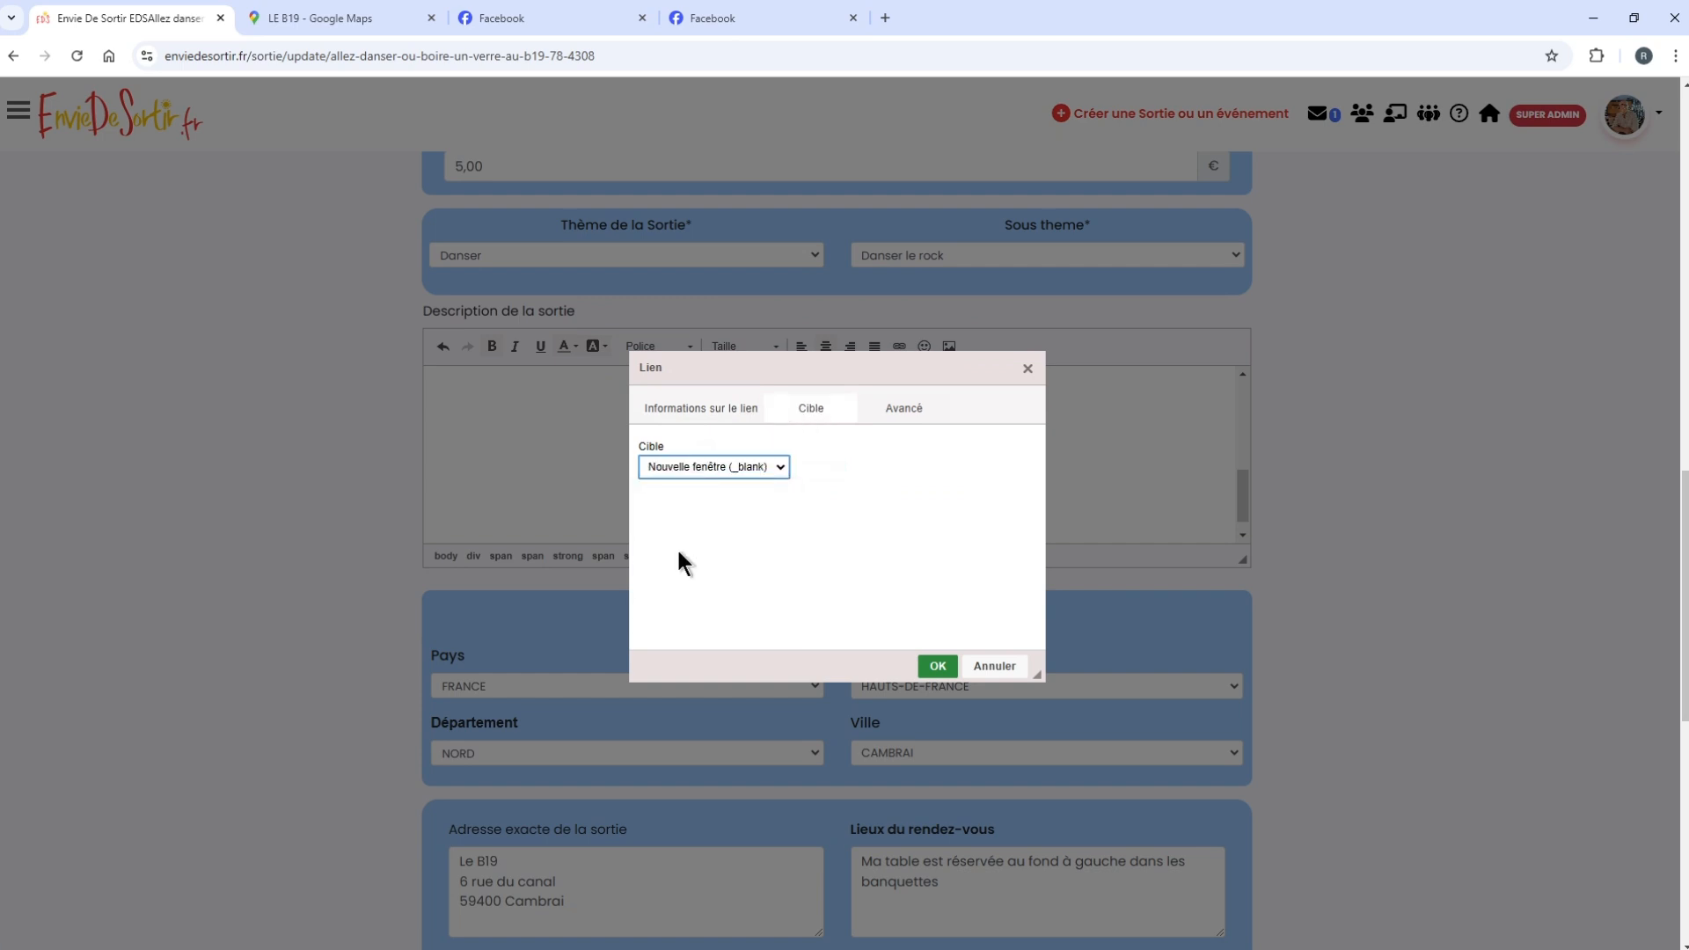
click(938, 668)
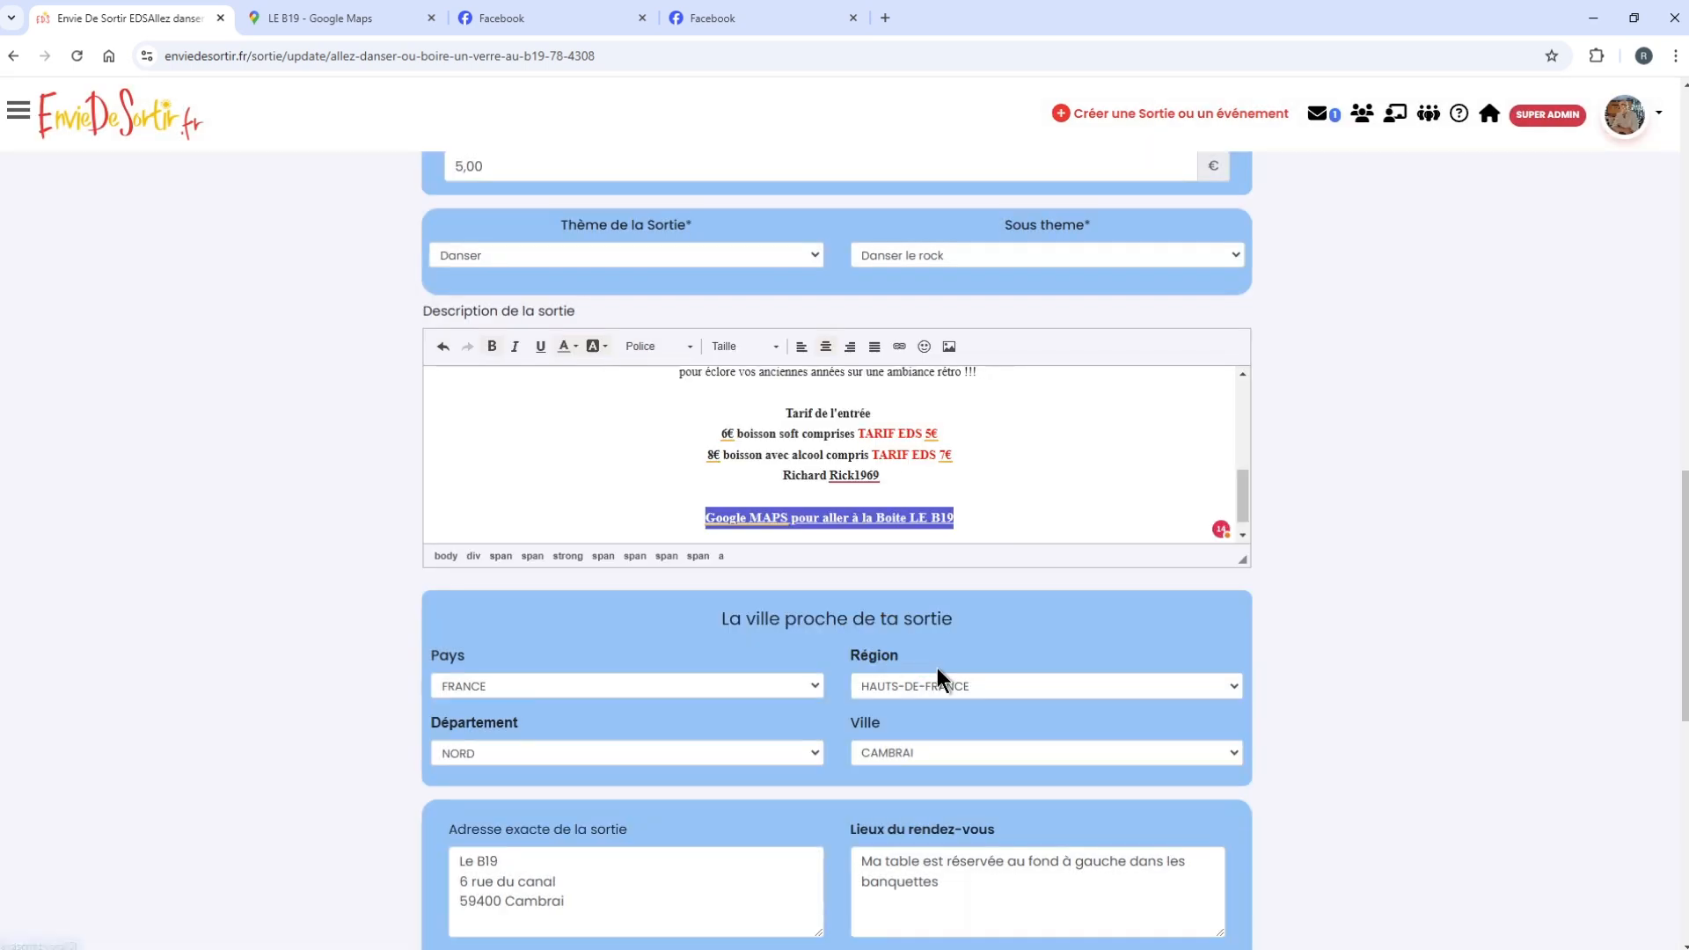
- Start a new line below the link, copy the image address of the B19 group photo on Facebook, and return to the outing form
click(1019, 513)
key(Return)
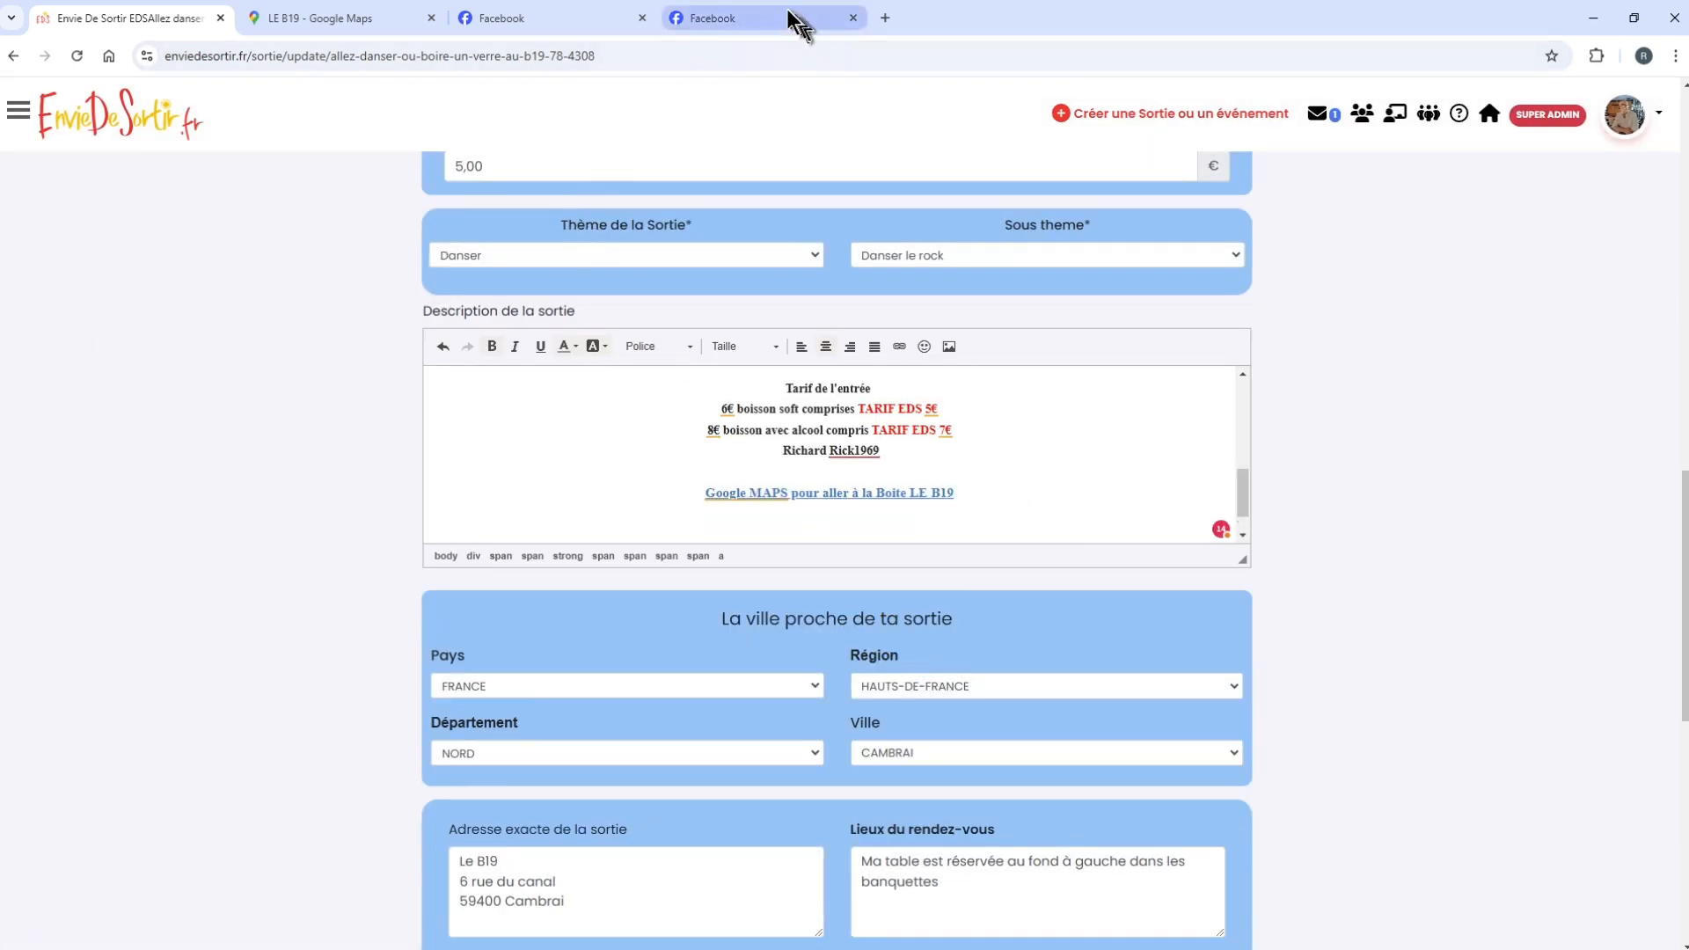
click(577, 12)
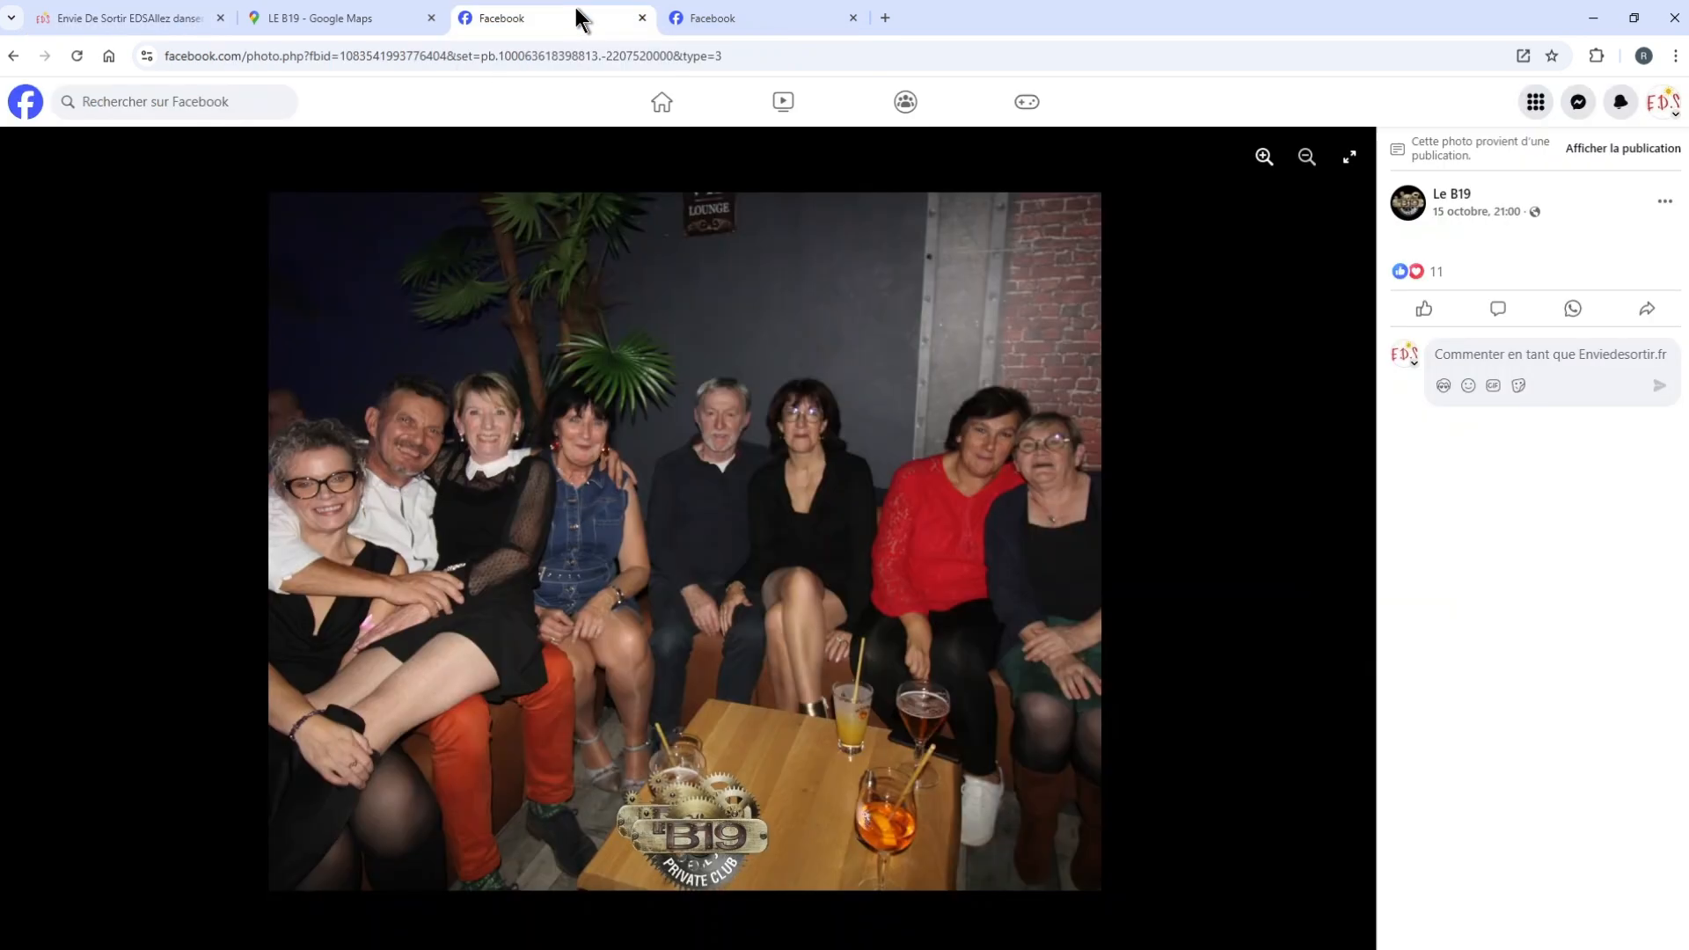
right_click(588, 498)
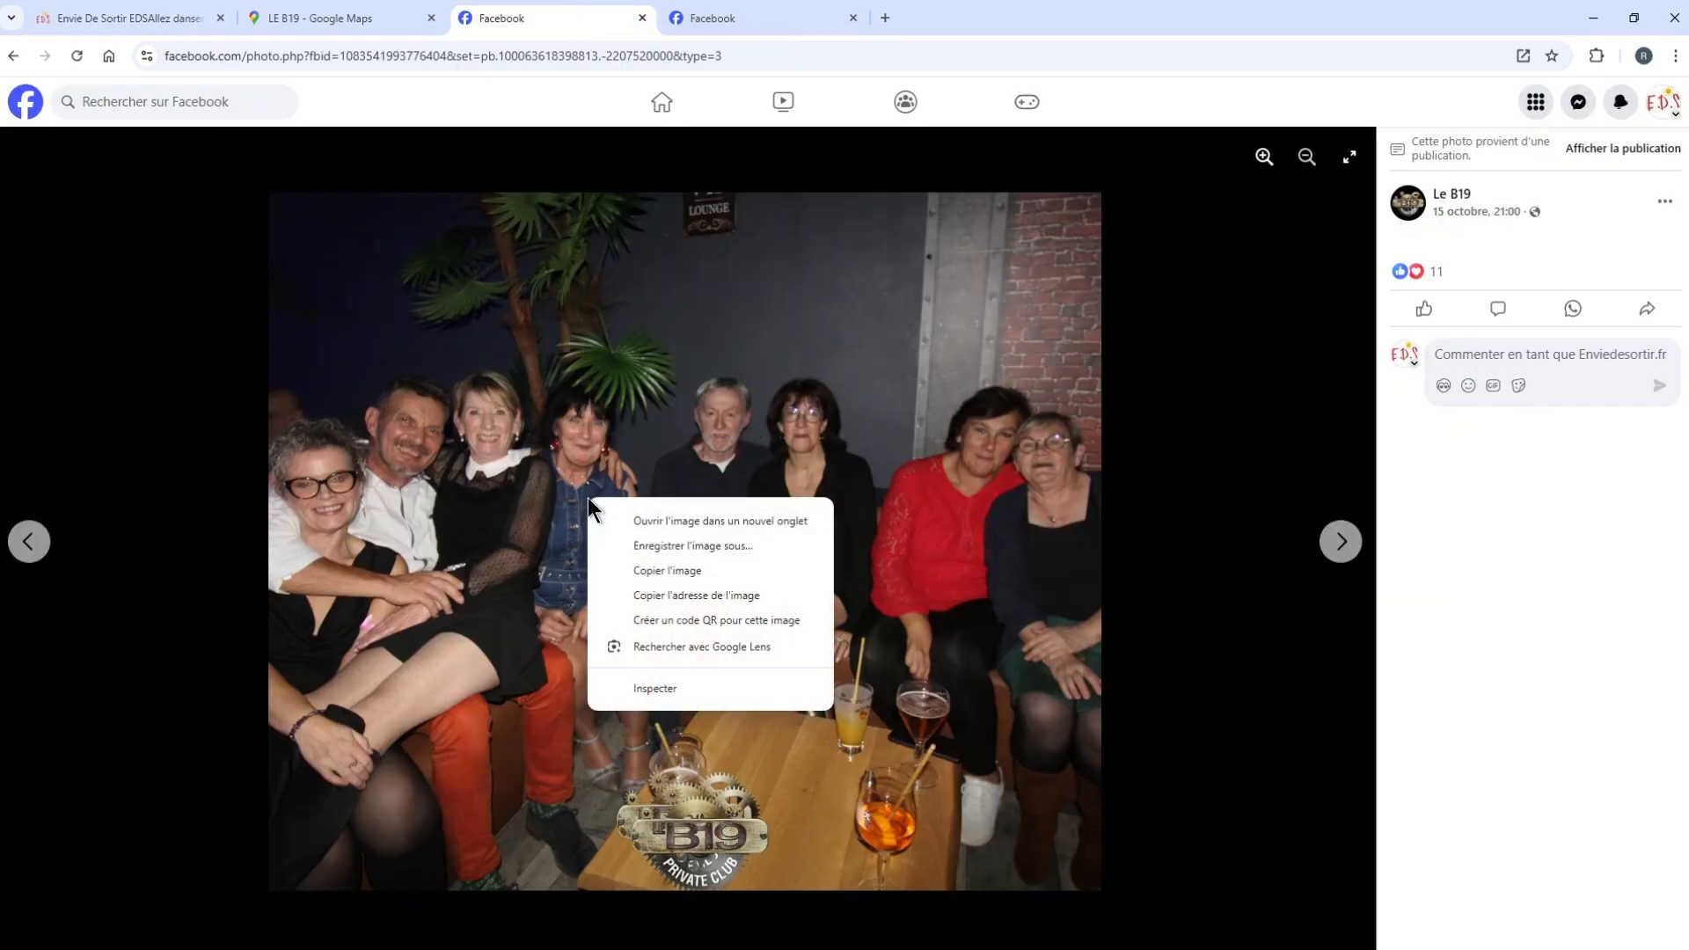
click(689, 595)
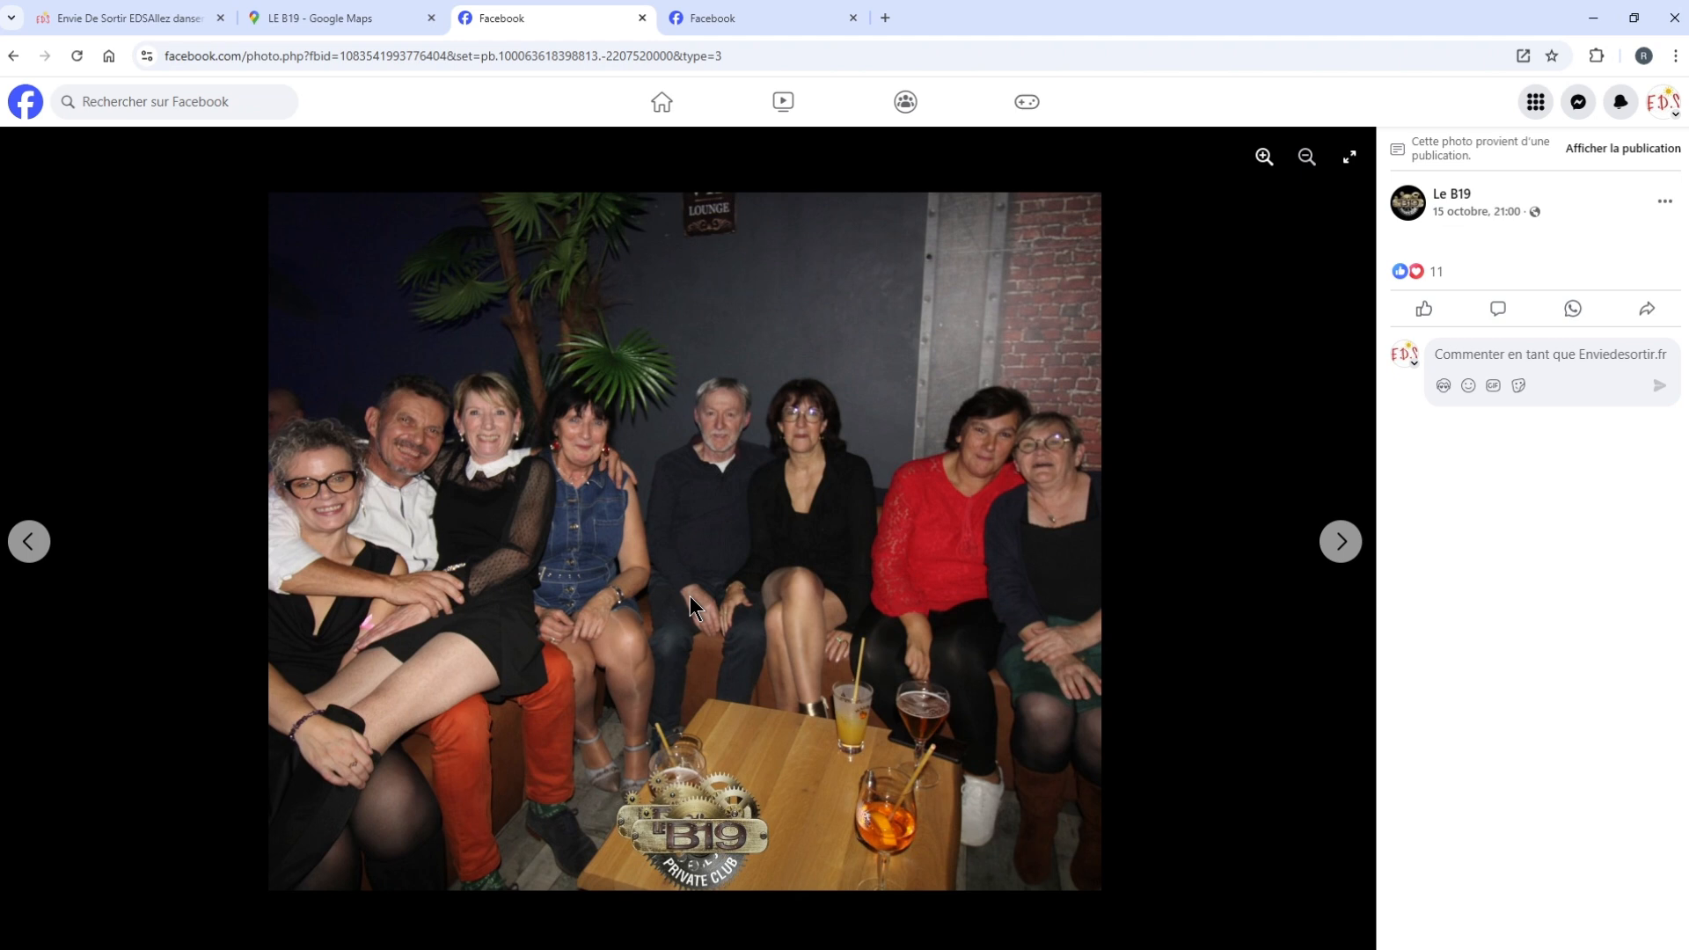
click(136, 22)
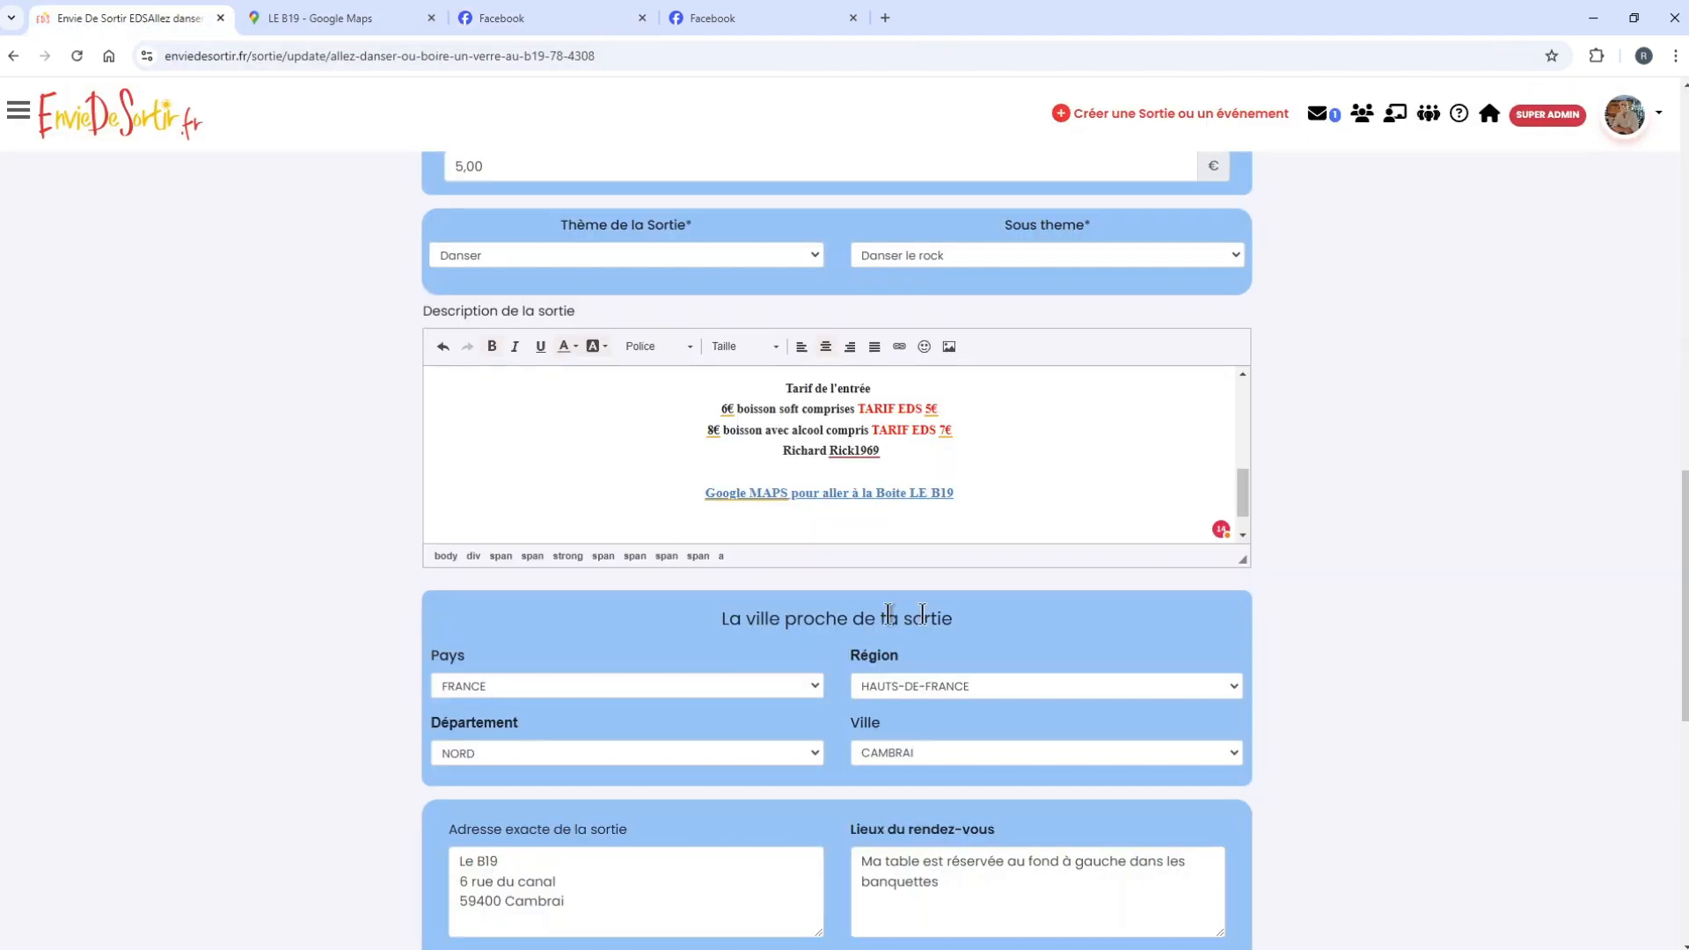
- Insert the group photo below the link from the copied image address, with its width set to 450
click(947, 346)
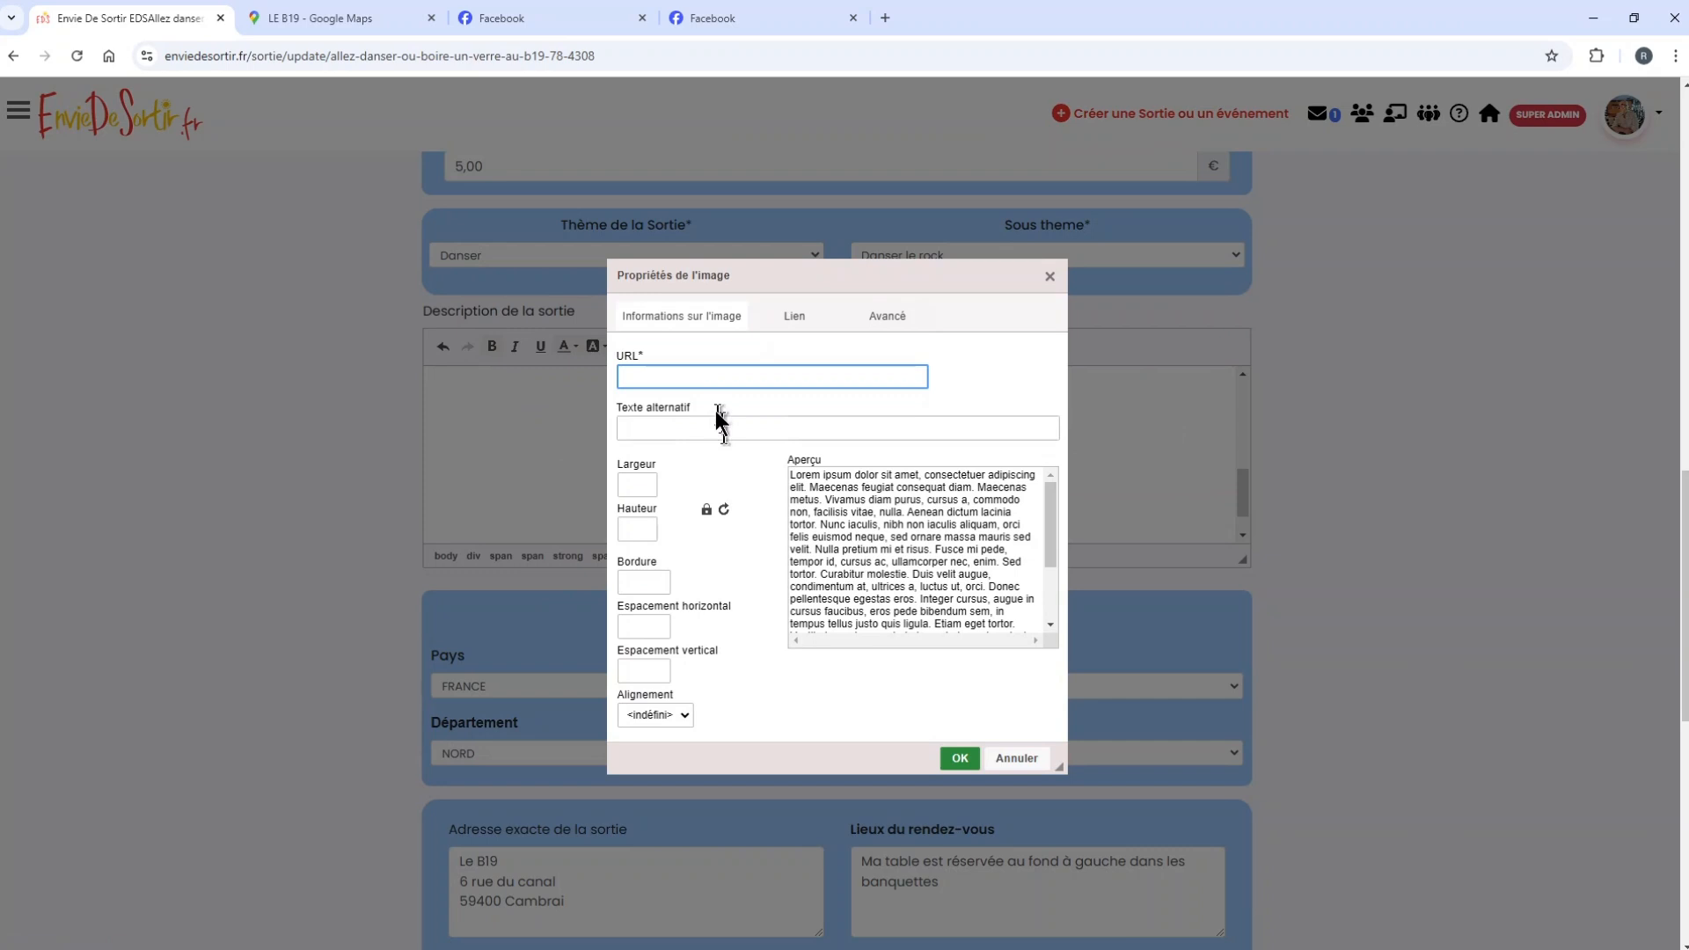
key(ctrl+v)
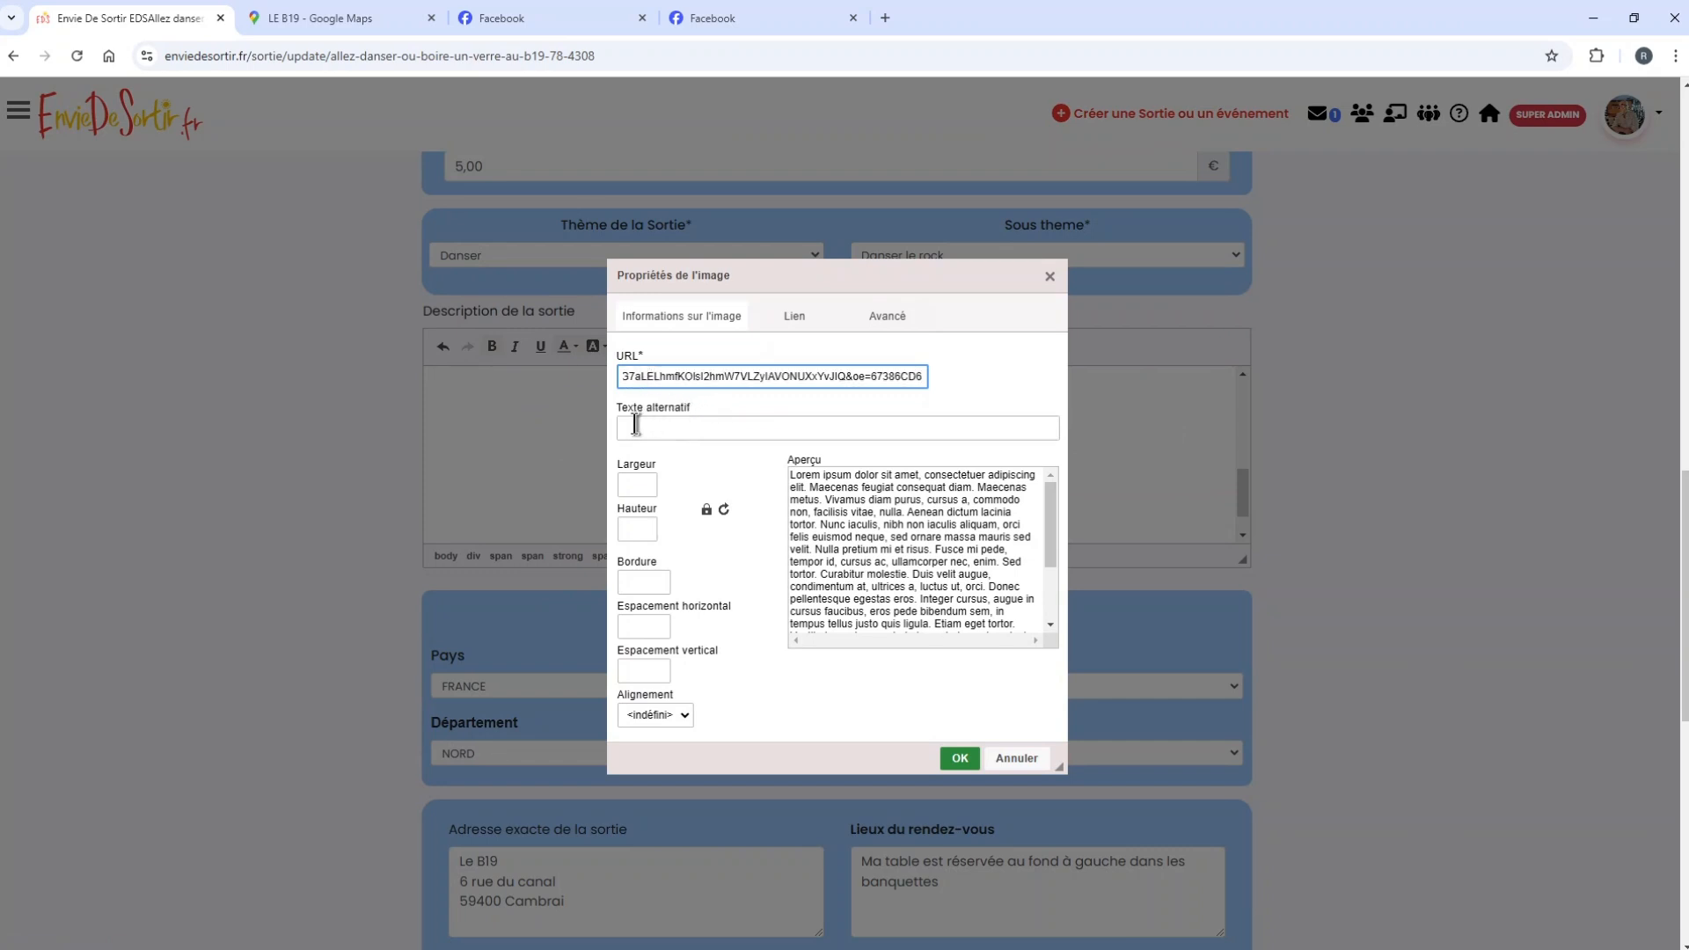
click(645, 484)
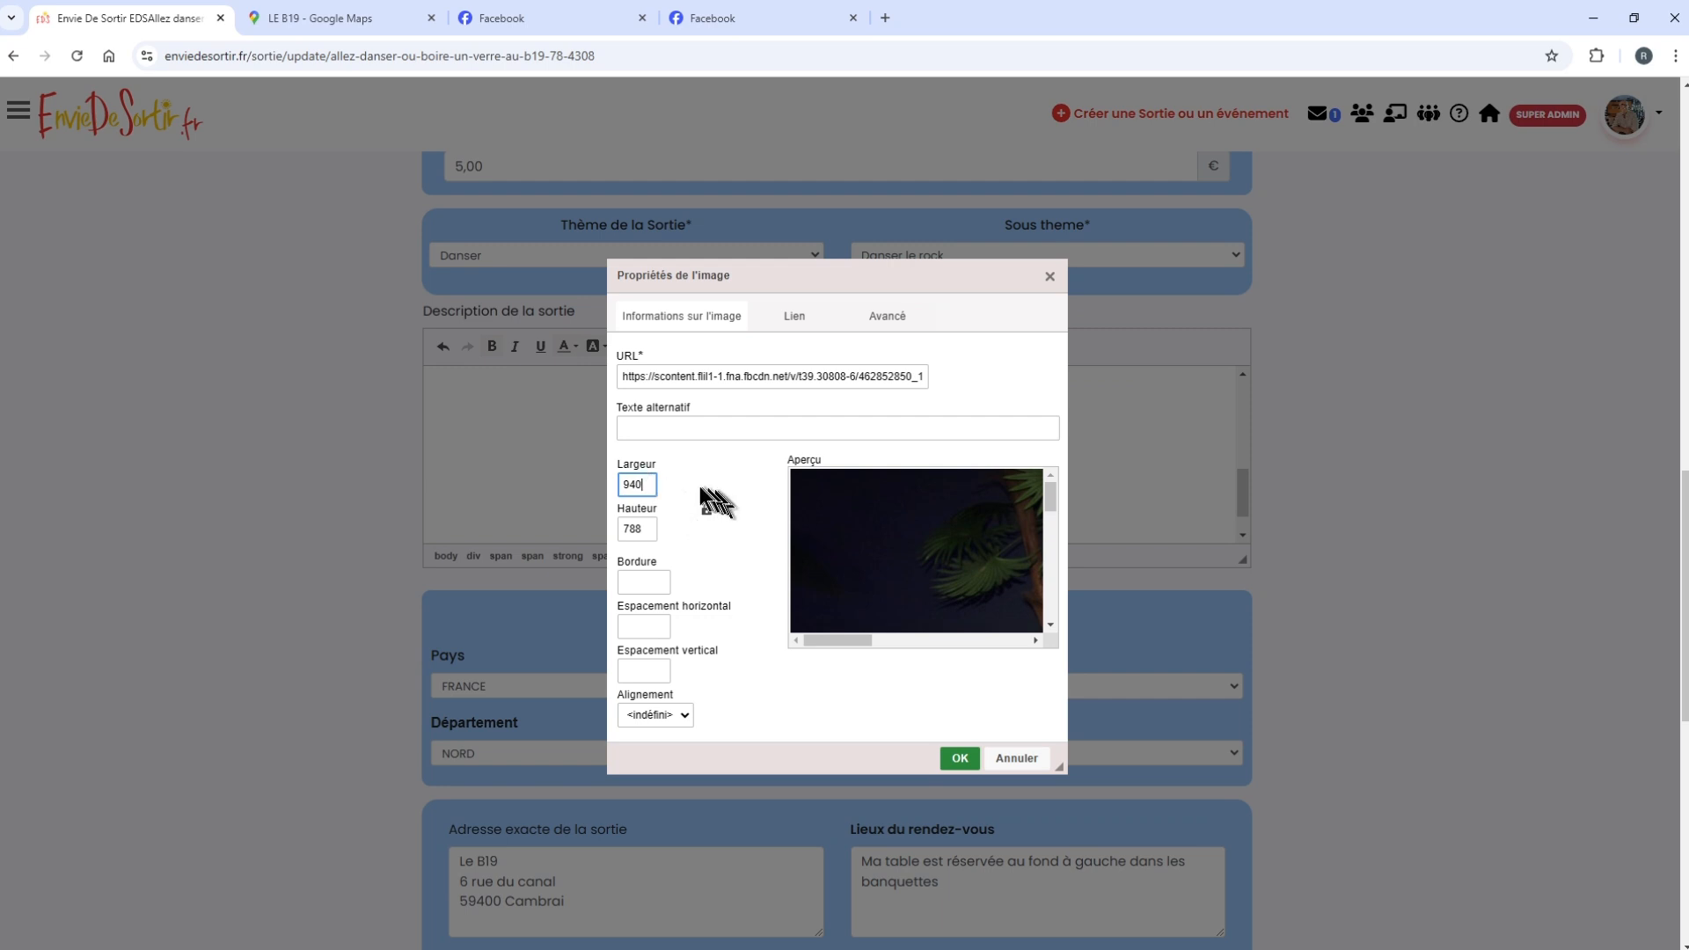
double_click(640, 484)
text(450)
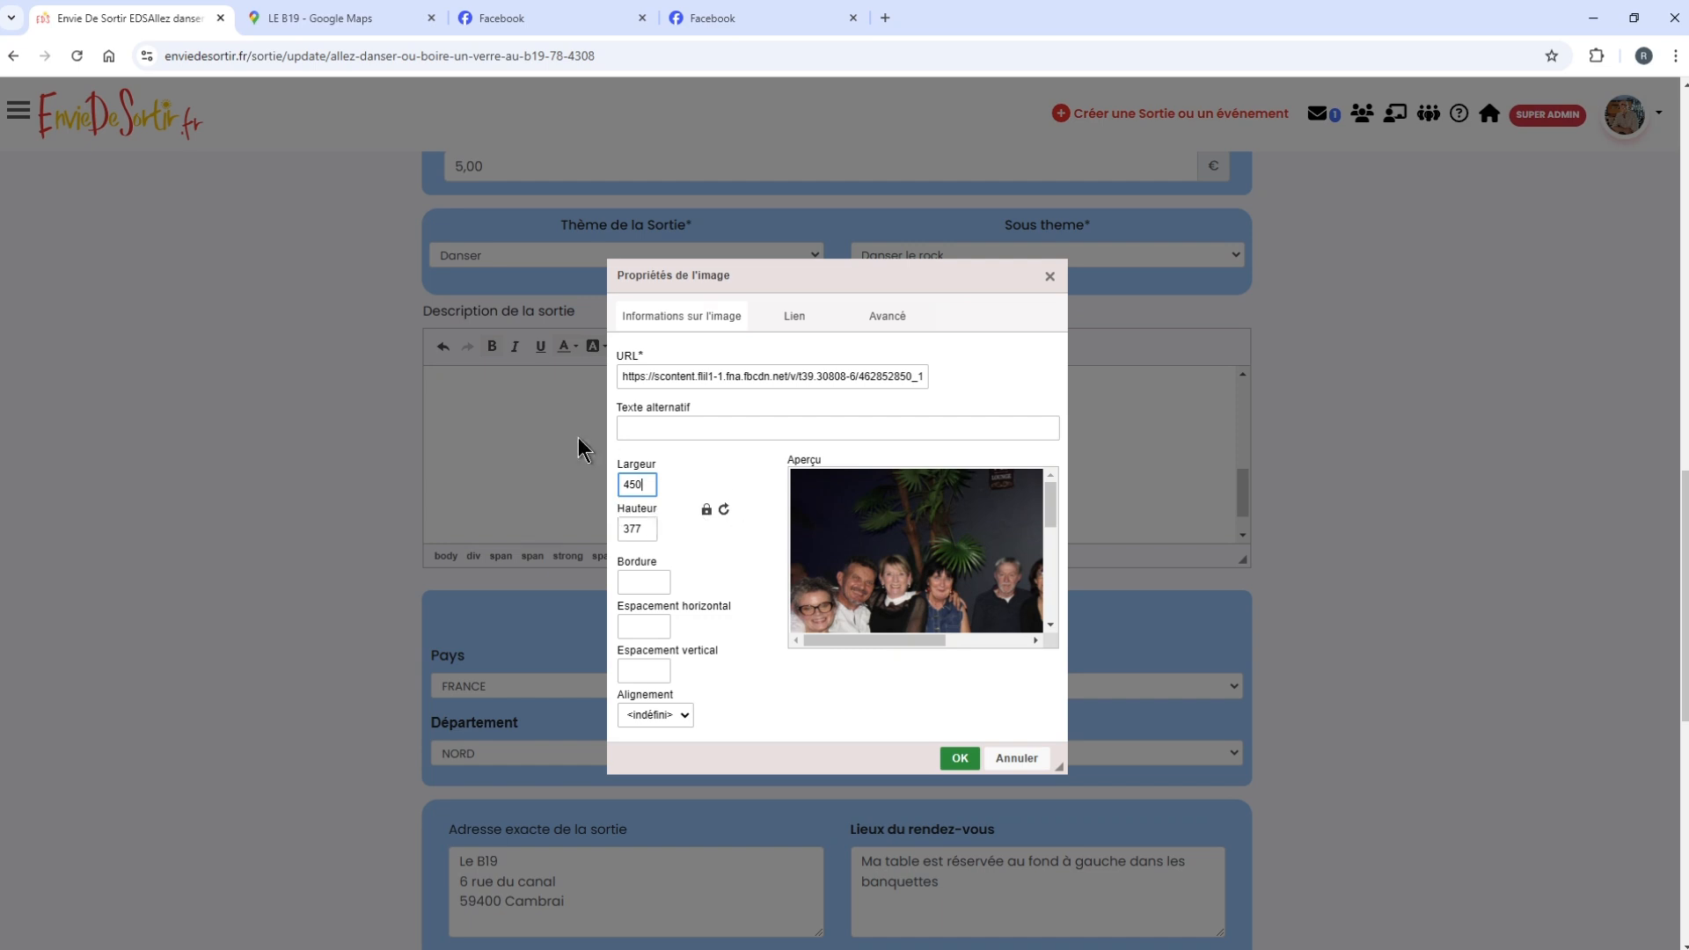
click(959, 762)
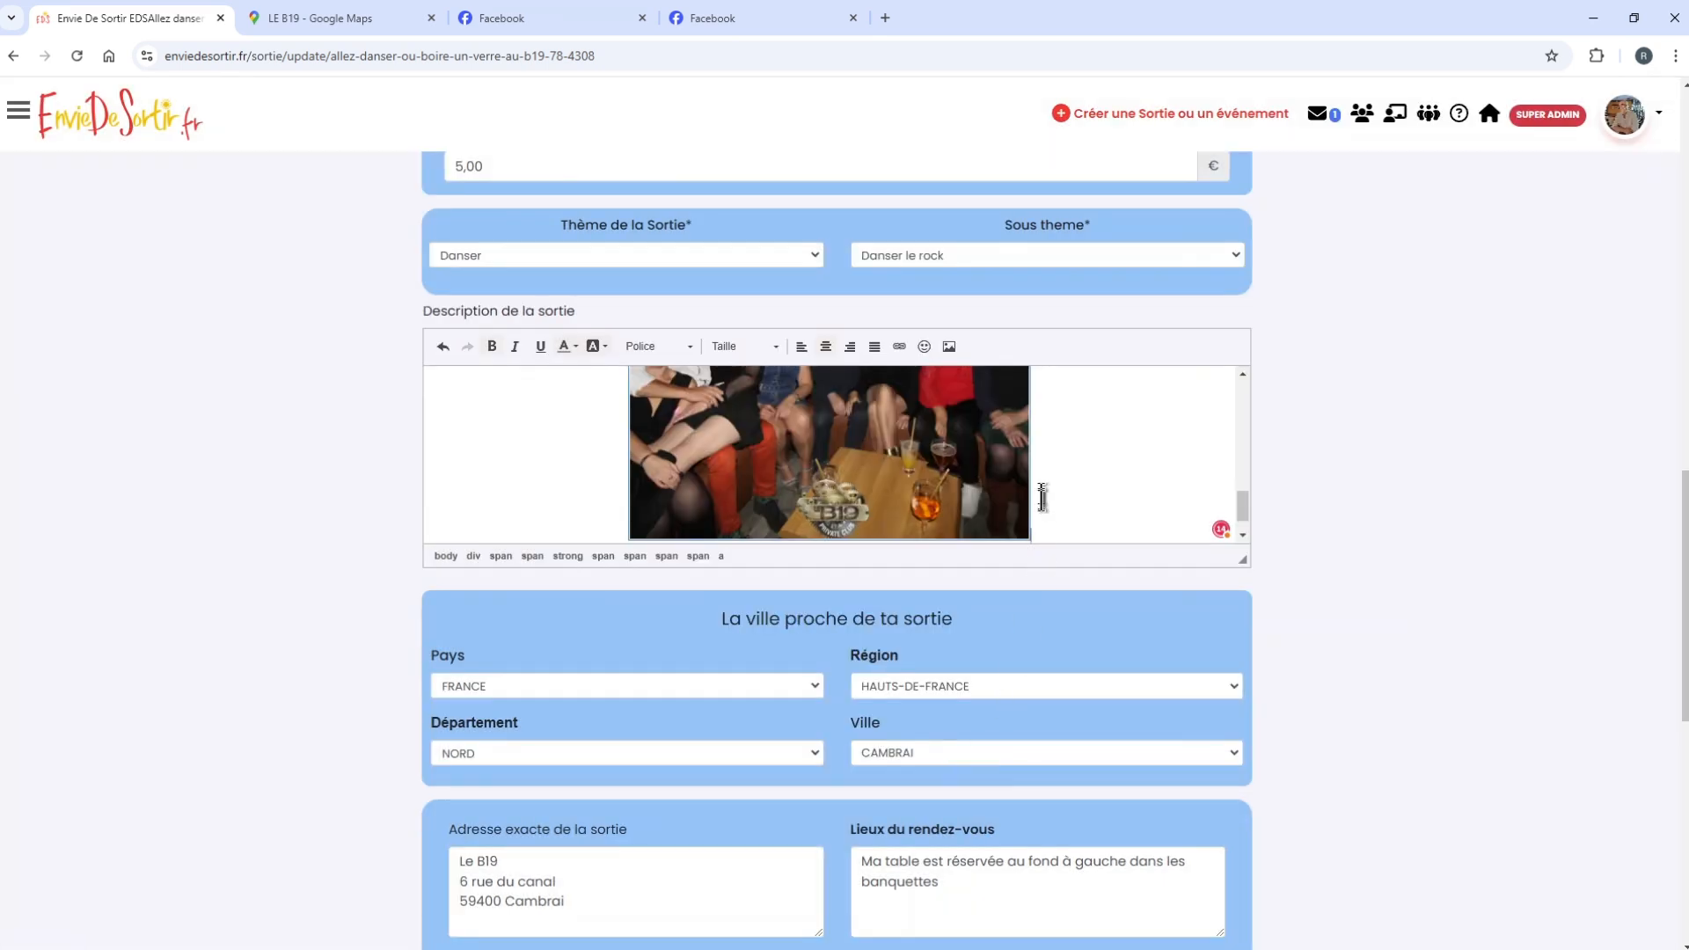
- Save the modified outing
scroll(1043, 504, up, 1)
scroll(1044, 504, up, 1)
scroll(1043, 504, down, 3)
scroll(976, 528, down, 5)
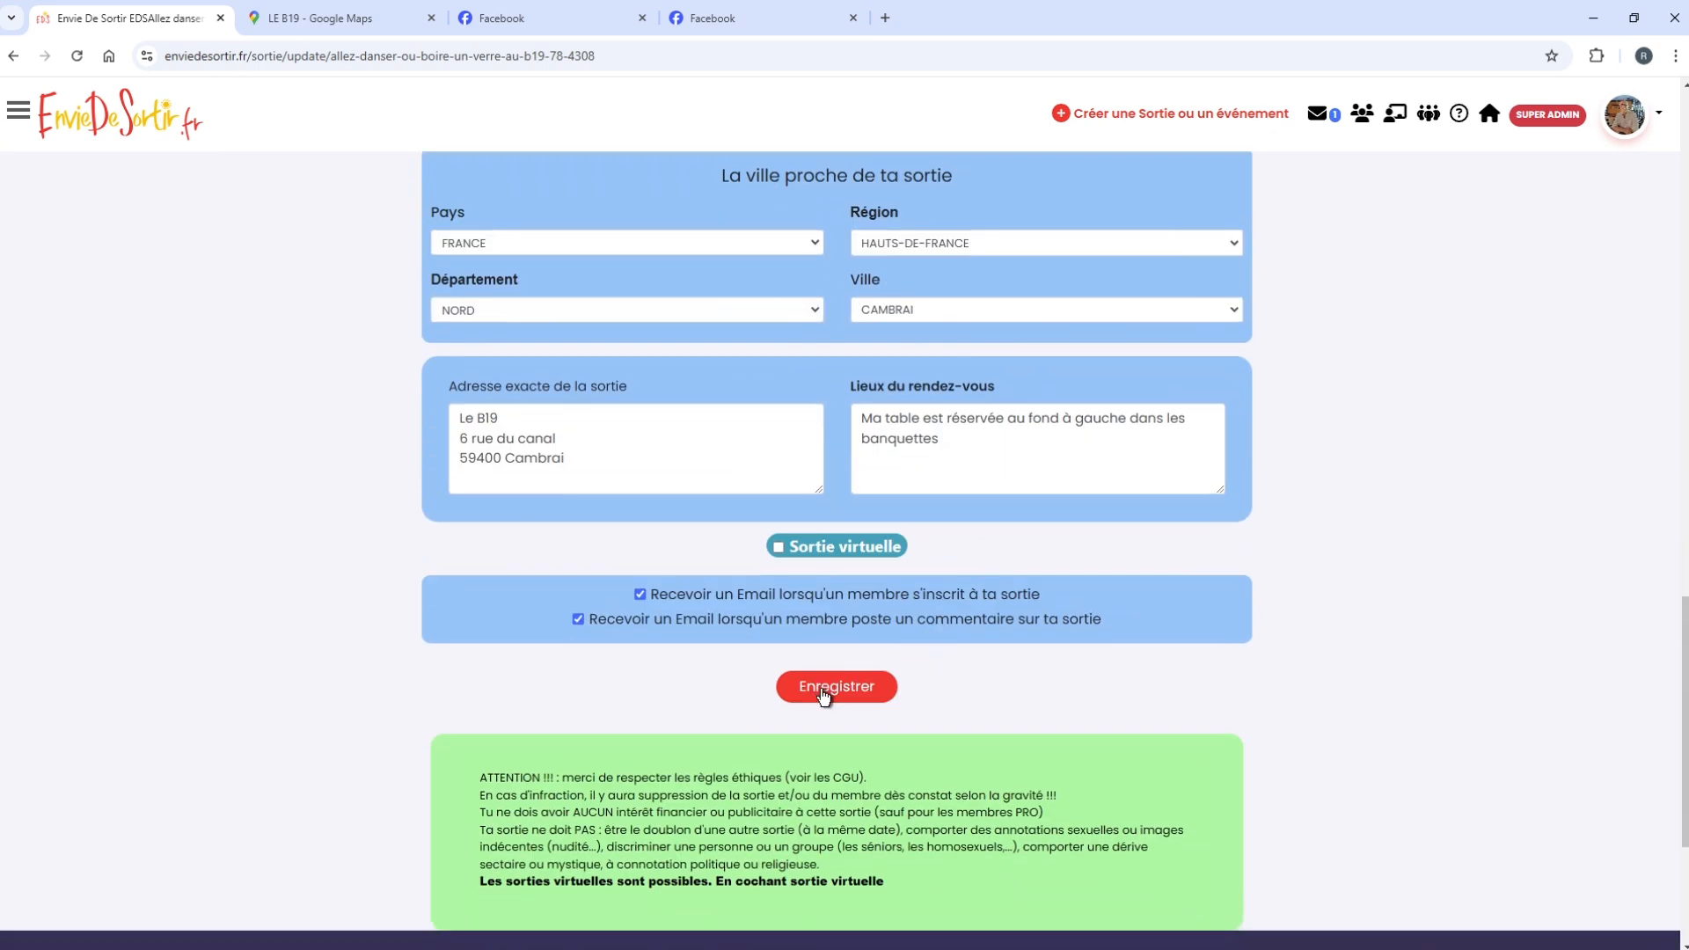
click(824, 691)
- Review the published description, test its Google Maps link to LE B19, and return to the outing page
scroll(797, 669, down, 4)
scroll(797, 668, down, 10)
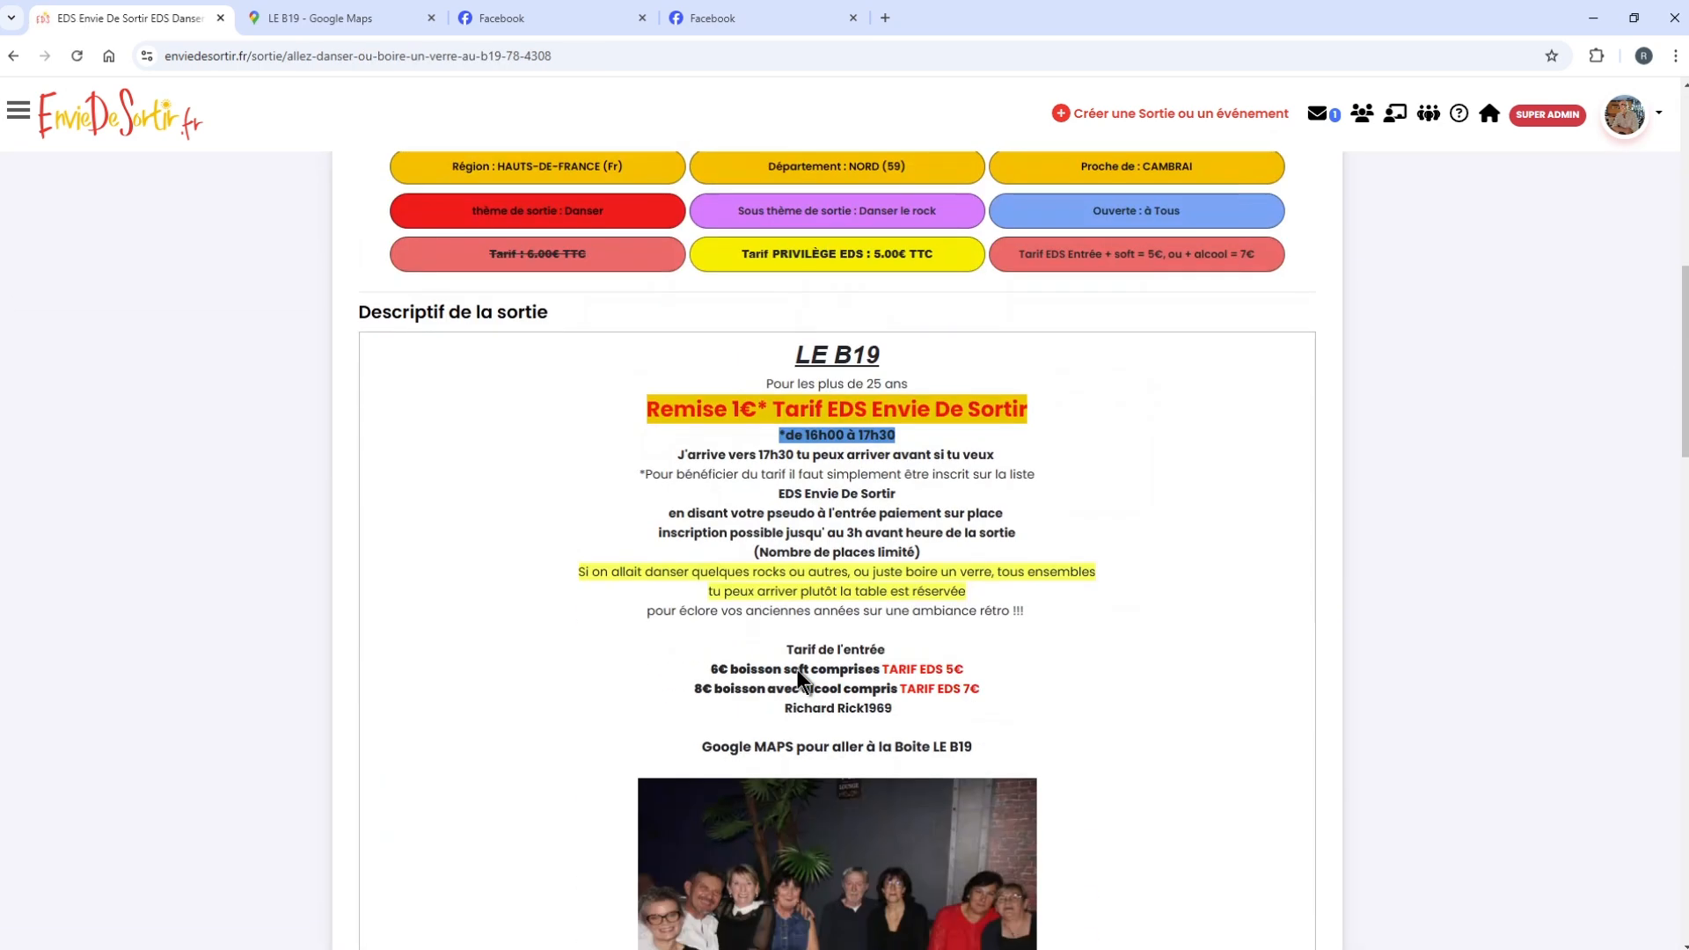
scroll(797, 668, up, 1)
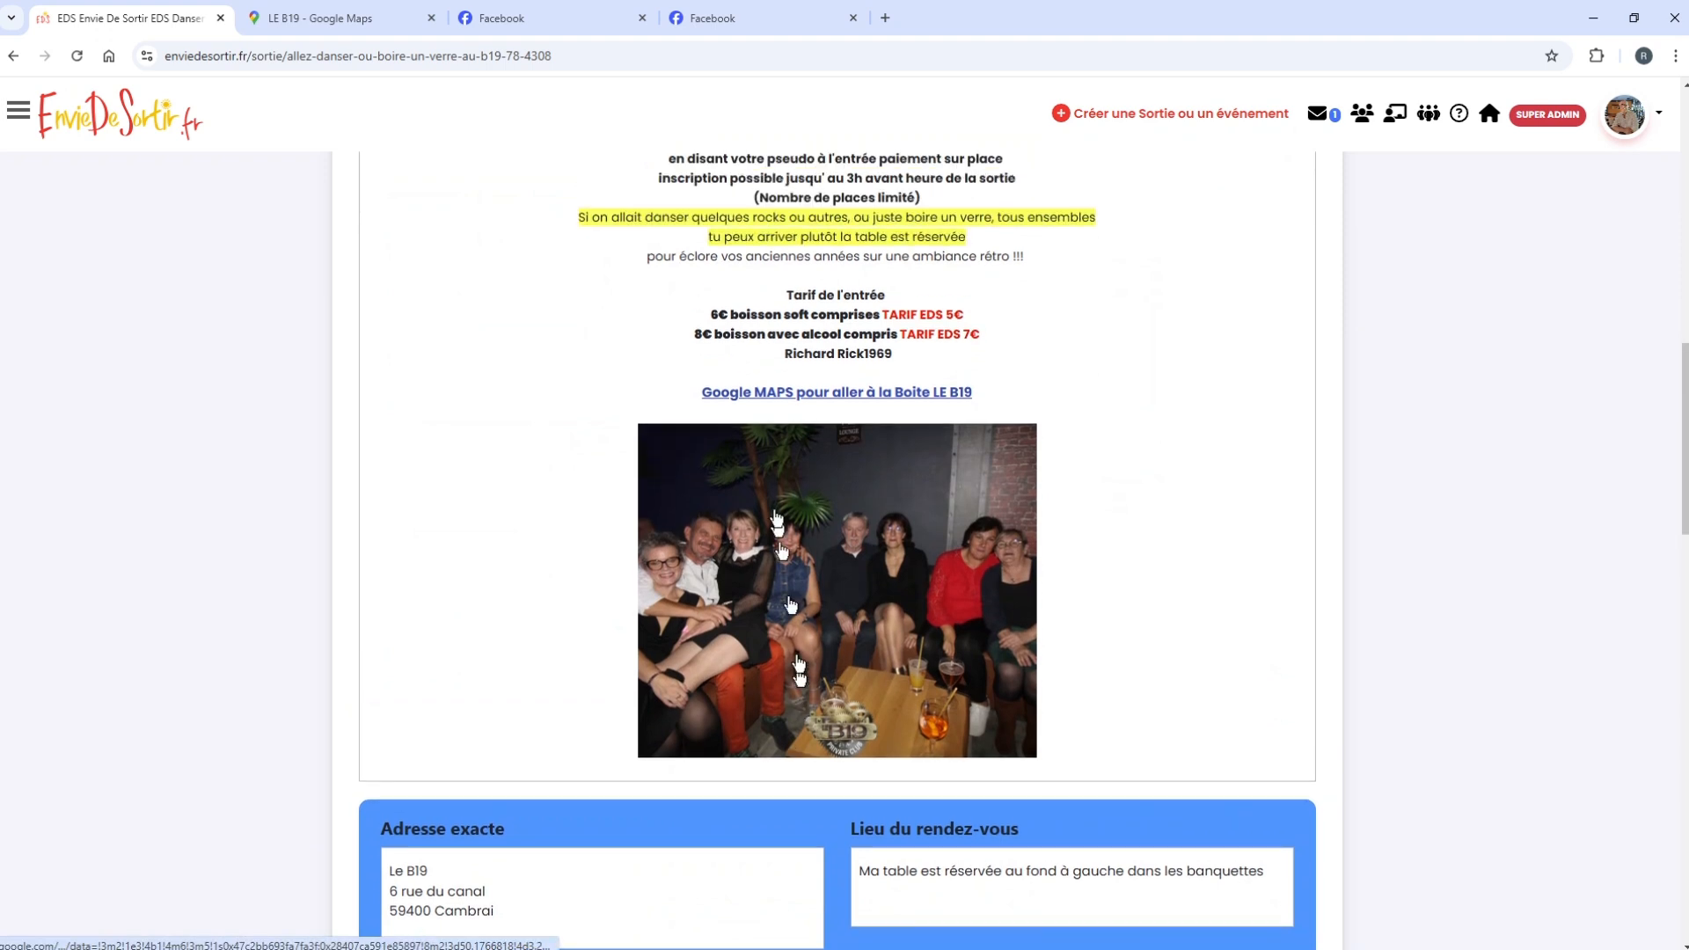
click(752, 394)
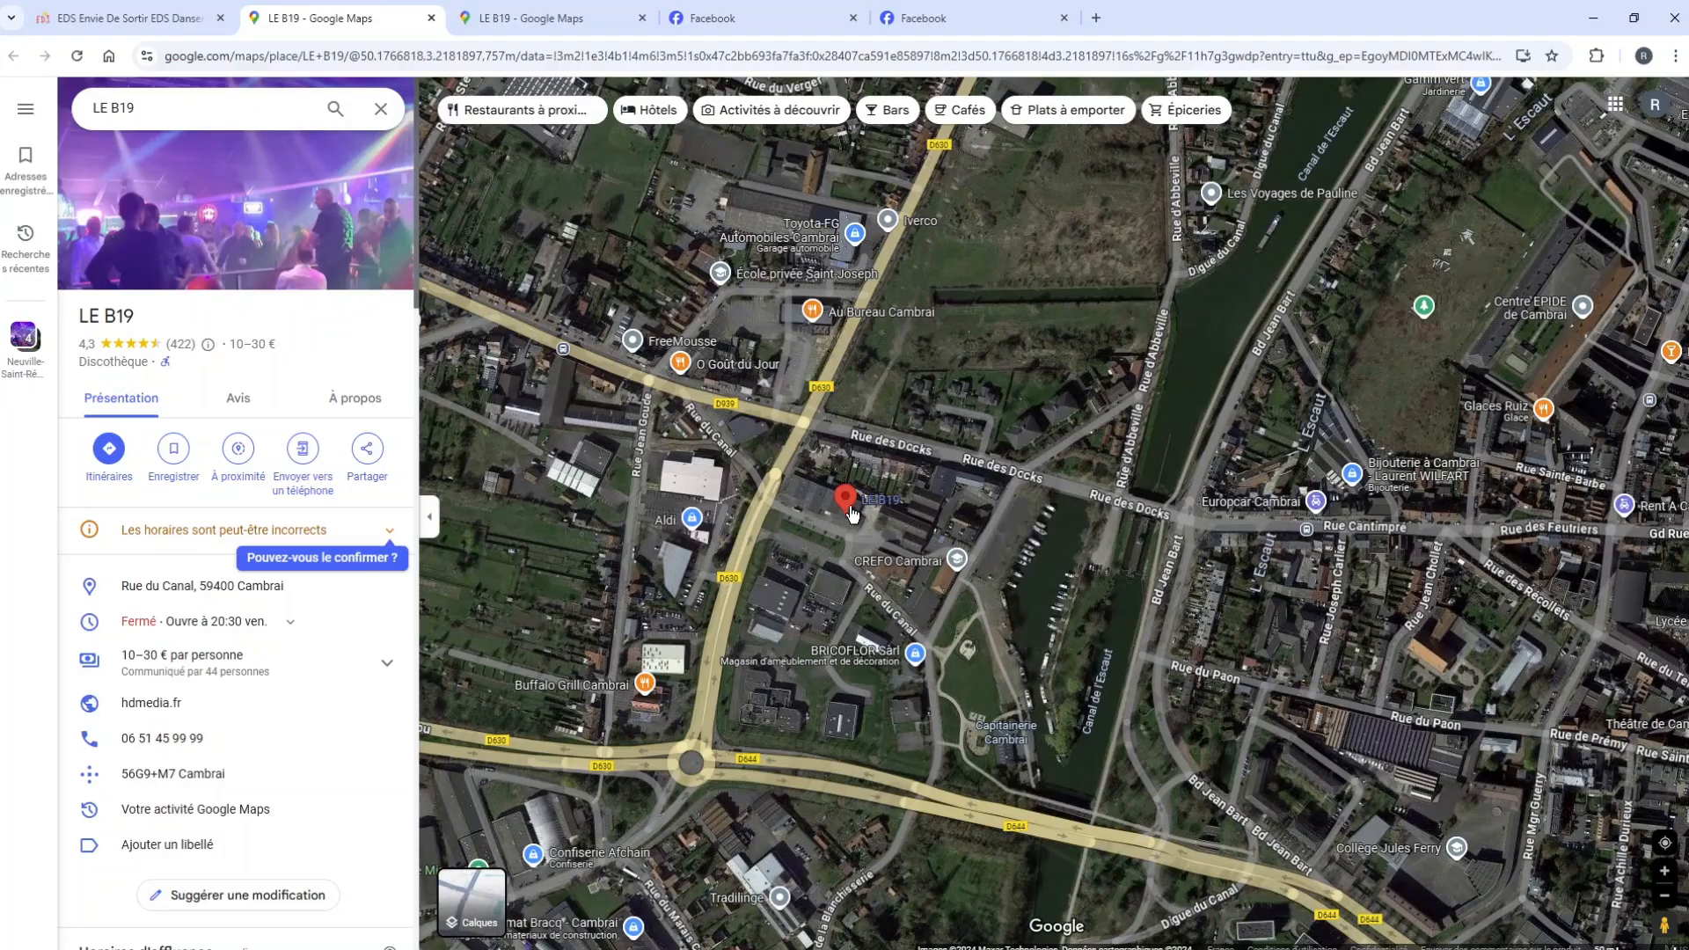
click(79, 26)
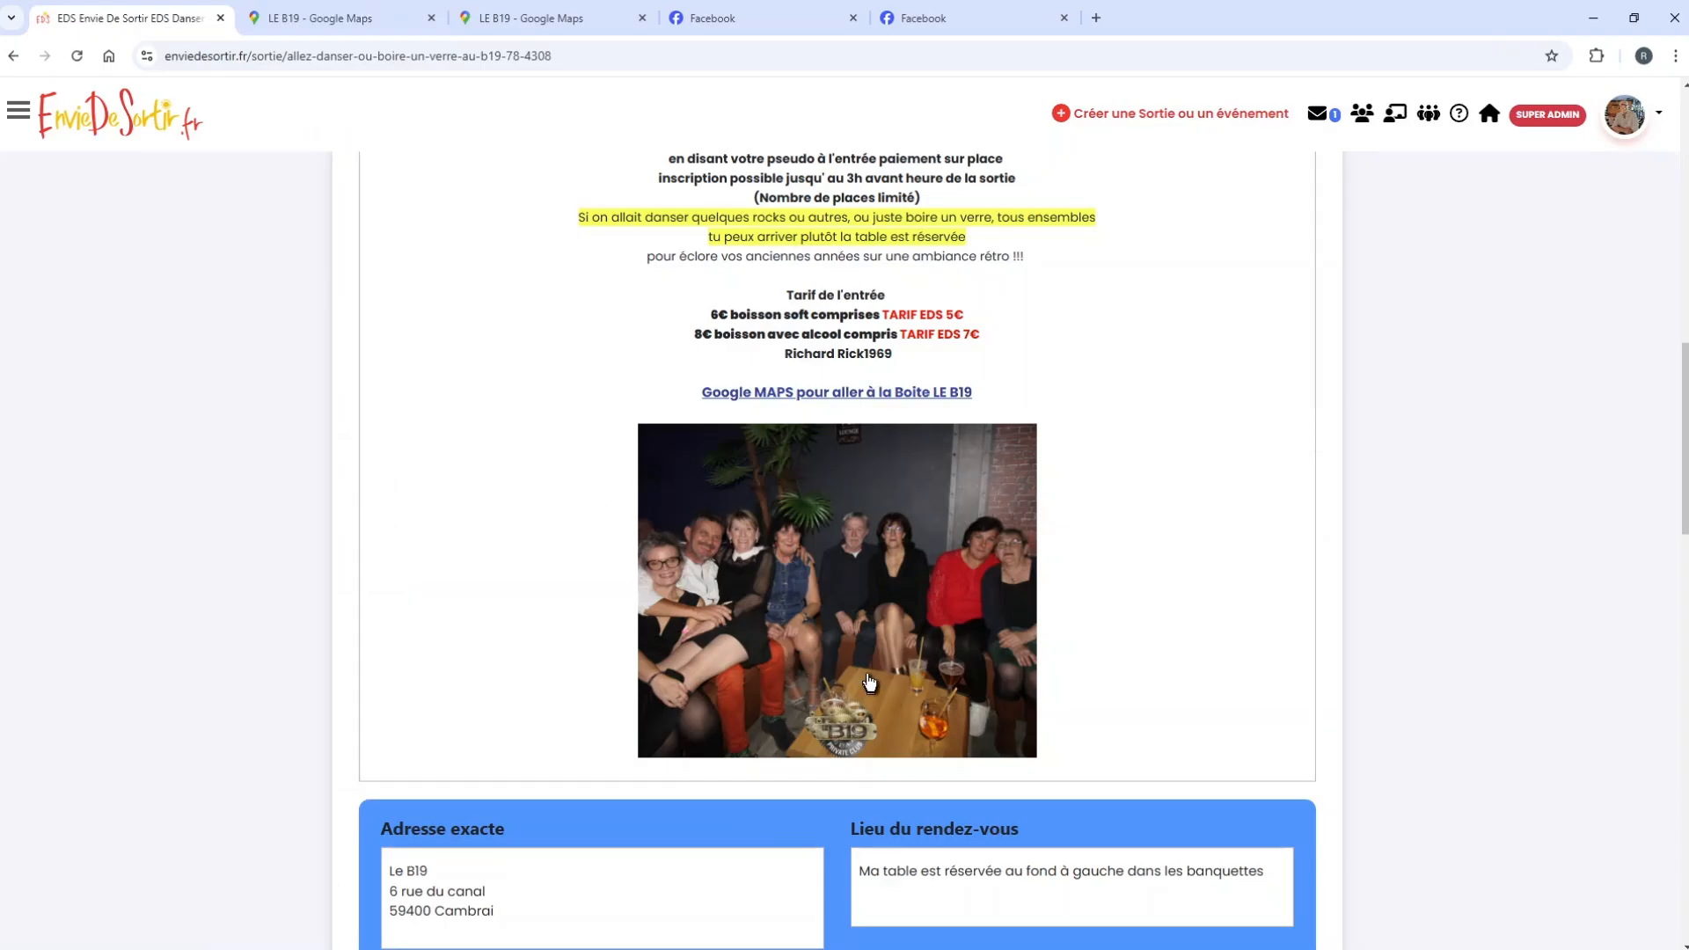
- List the outings organised in the personal agenda and open the B19 outing of 15 December 2024
scroll(219, 196, down, 8)
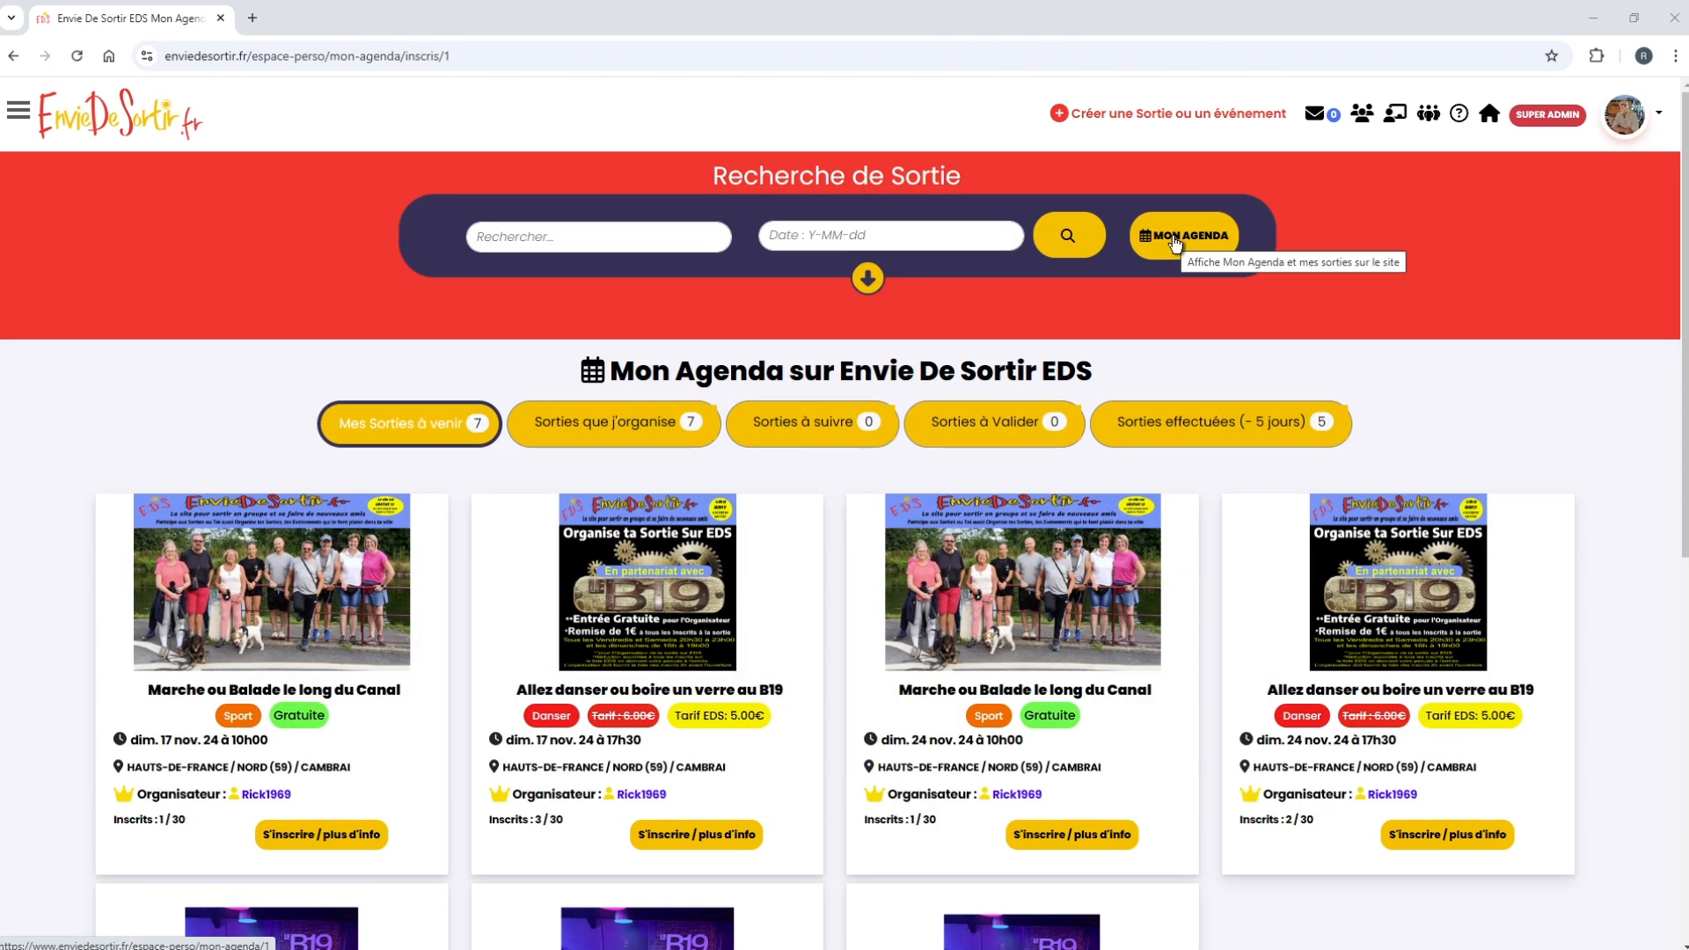
click(1176, 239)
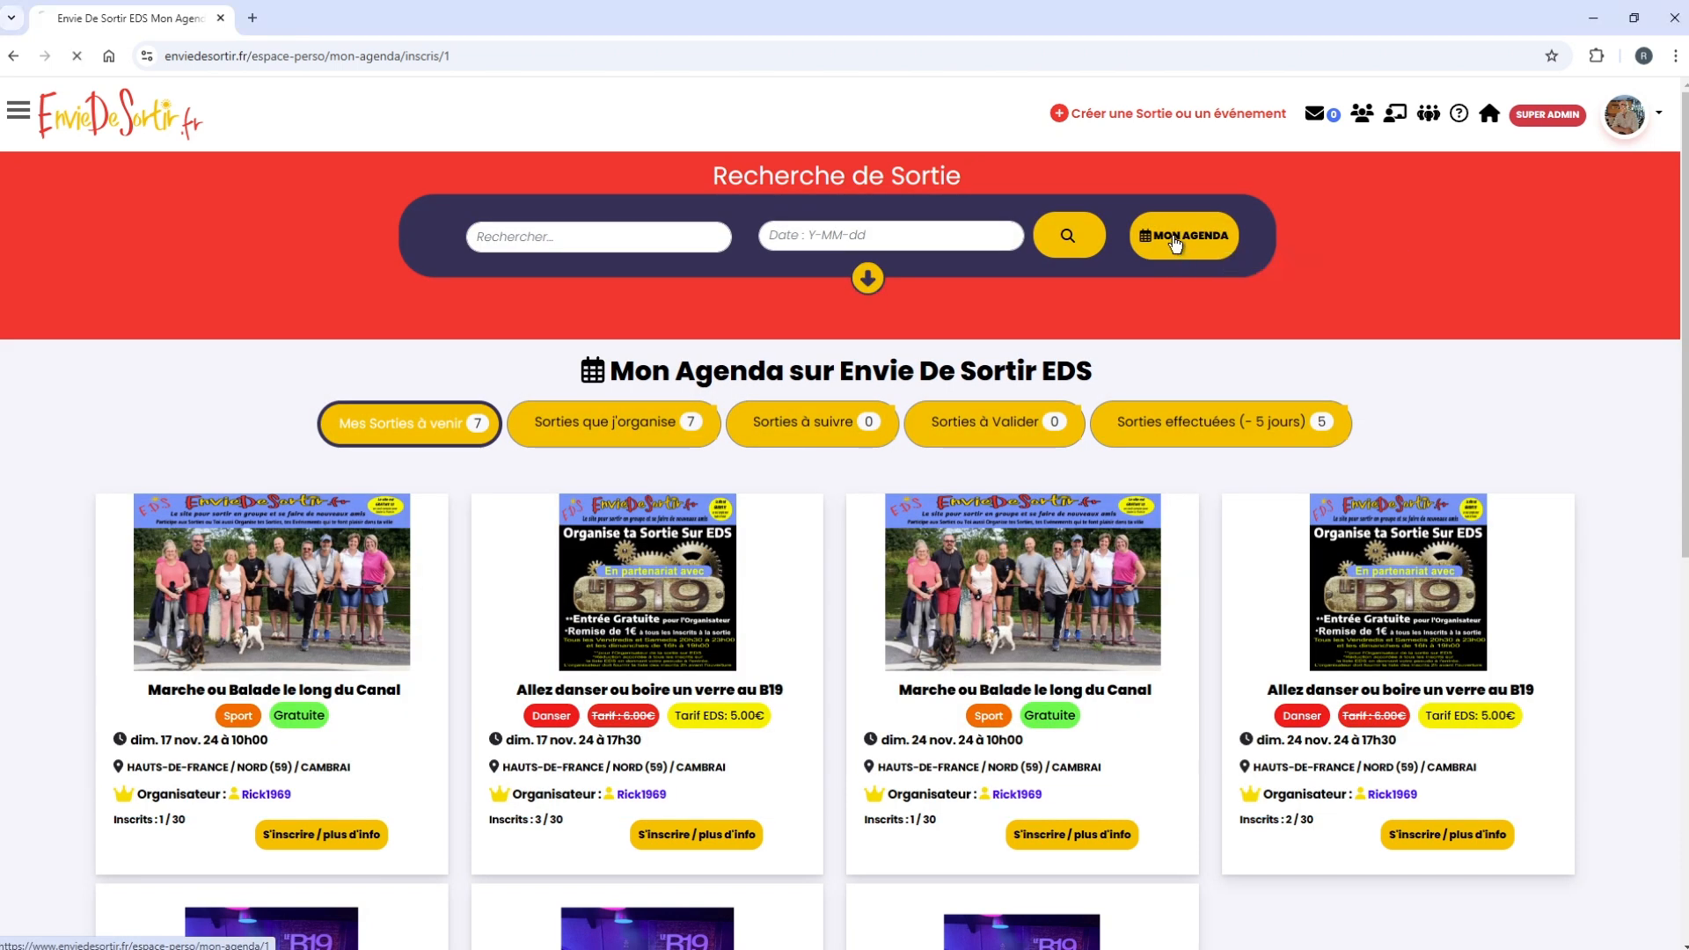
click(576, 428)
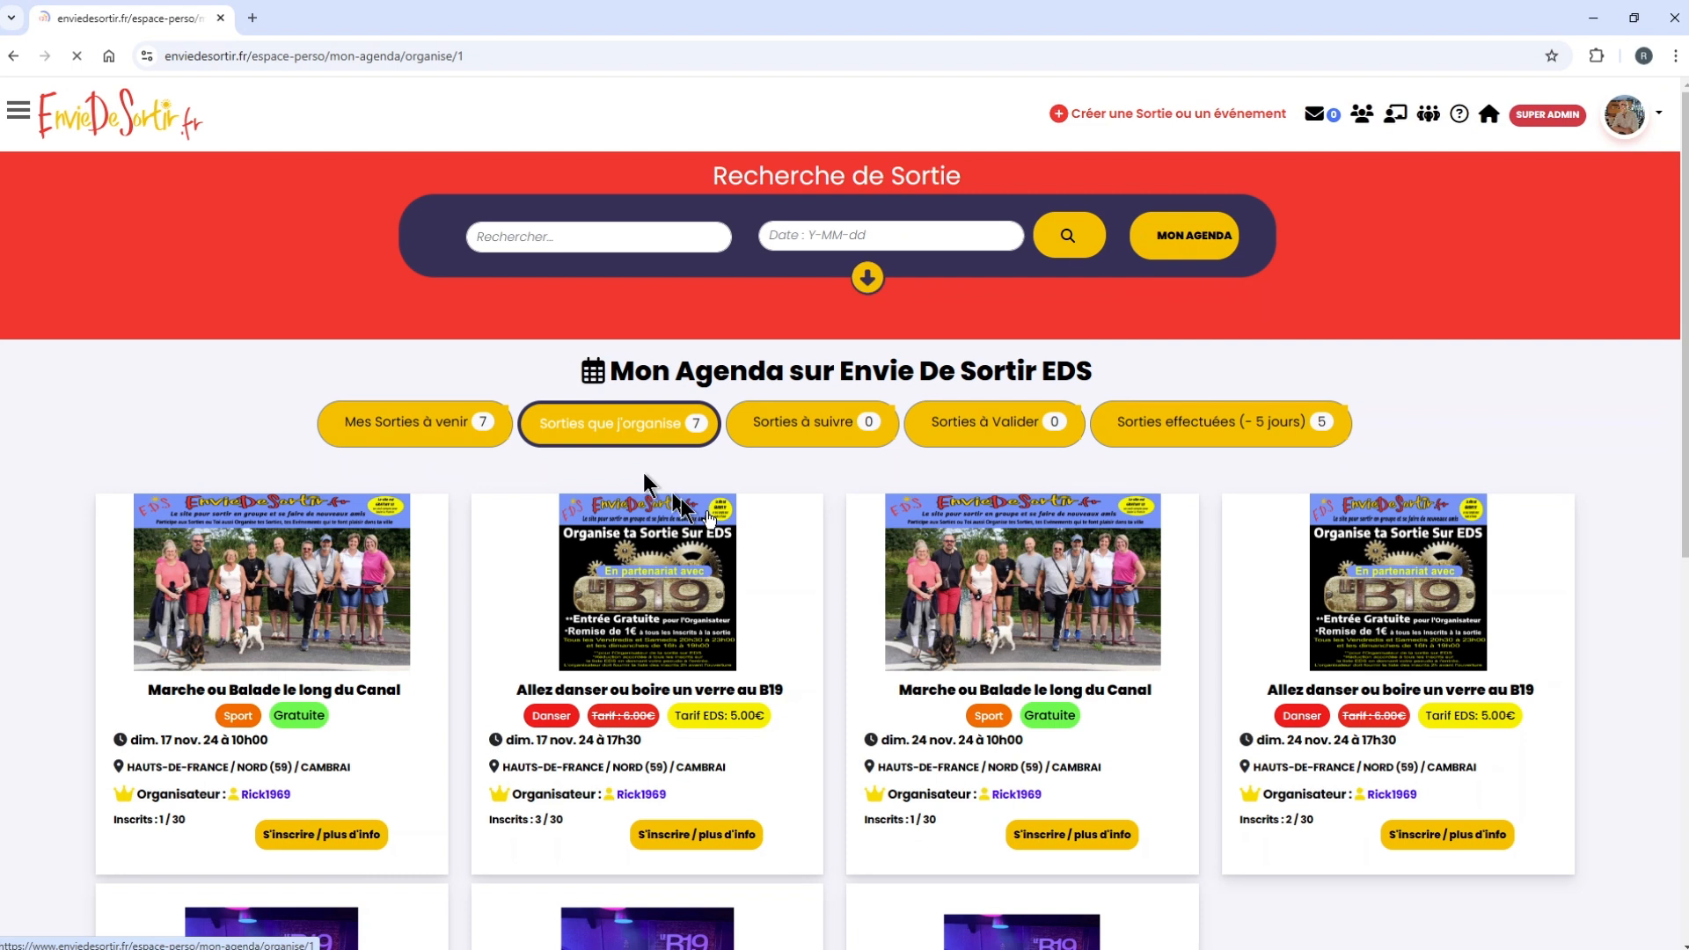
scroll(751, 549, down, 7)
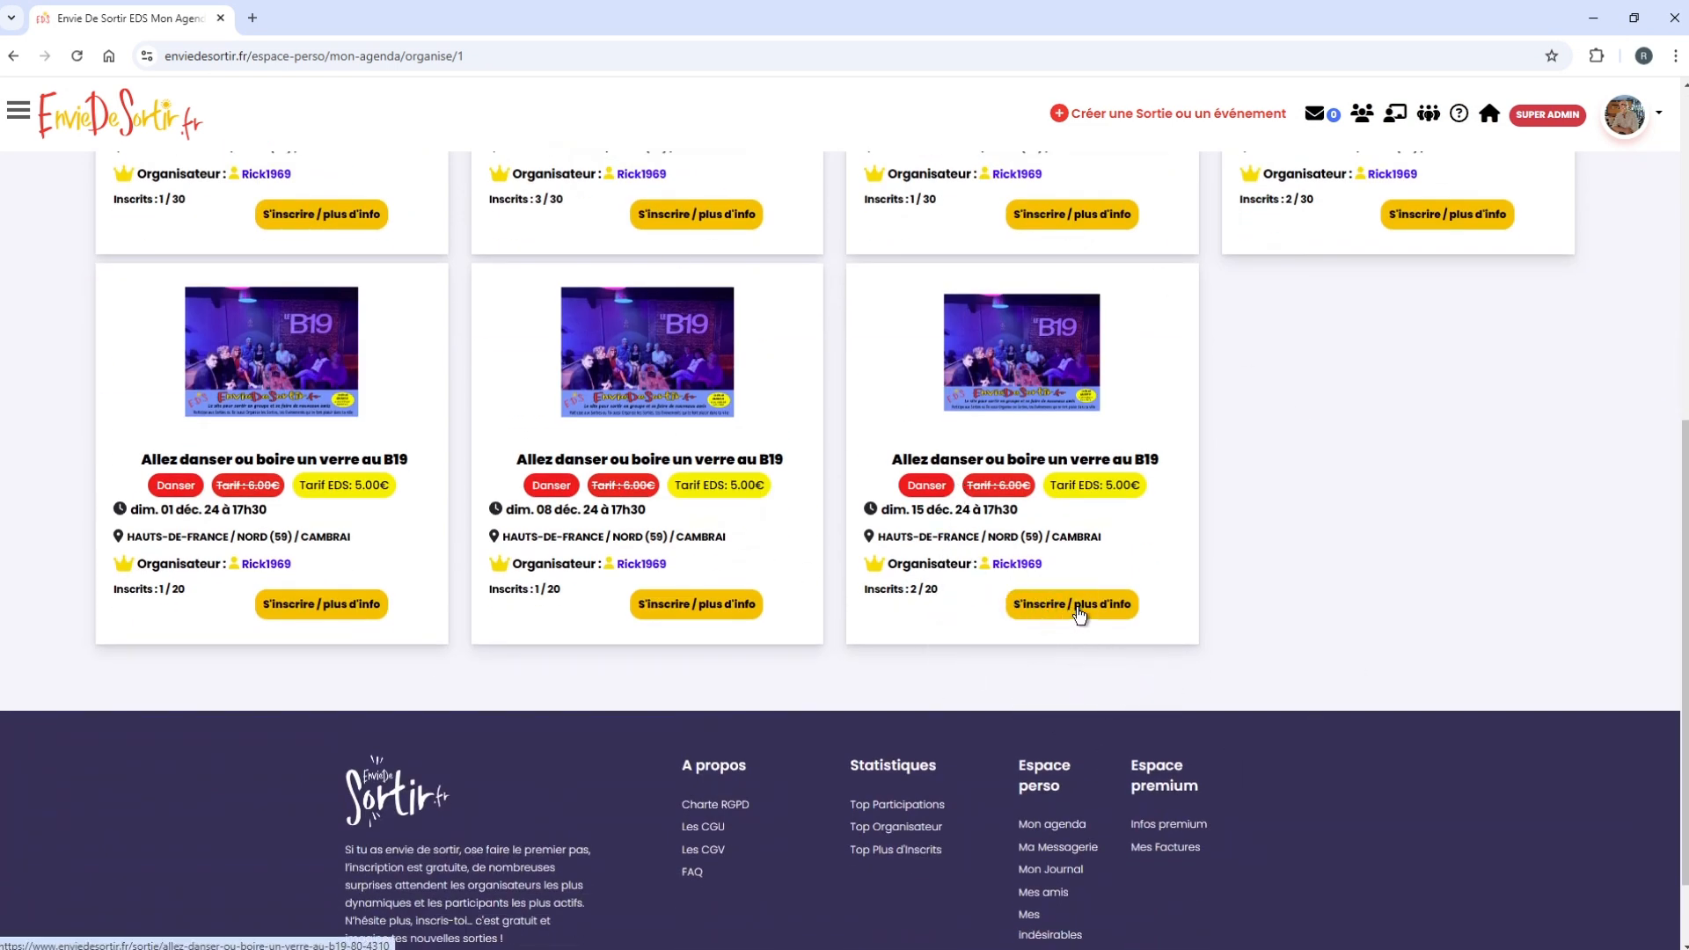
scroll(882, 604, down, 15)
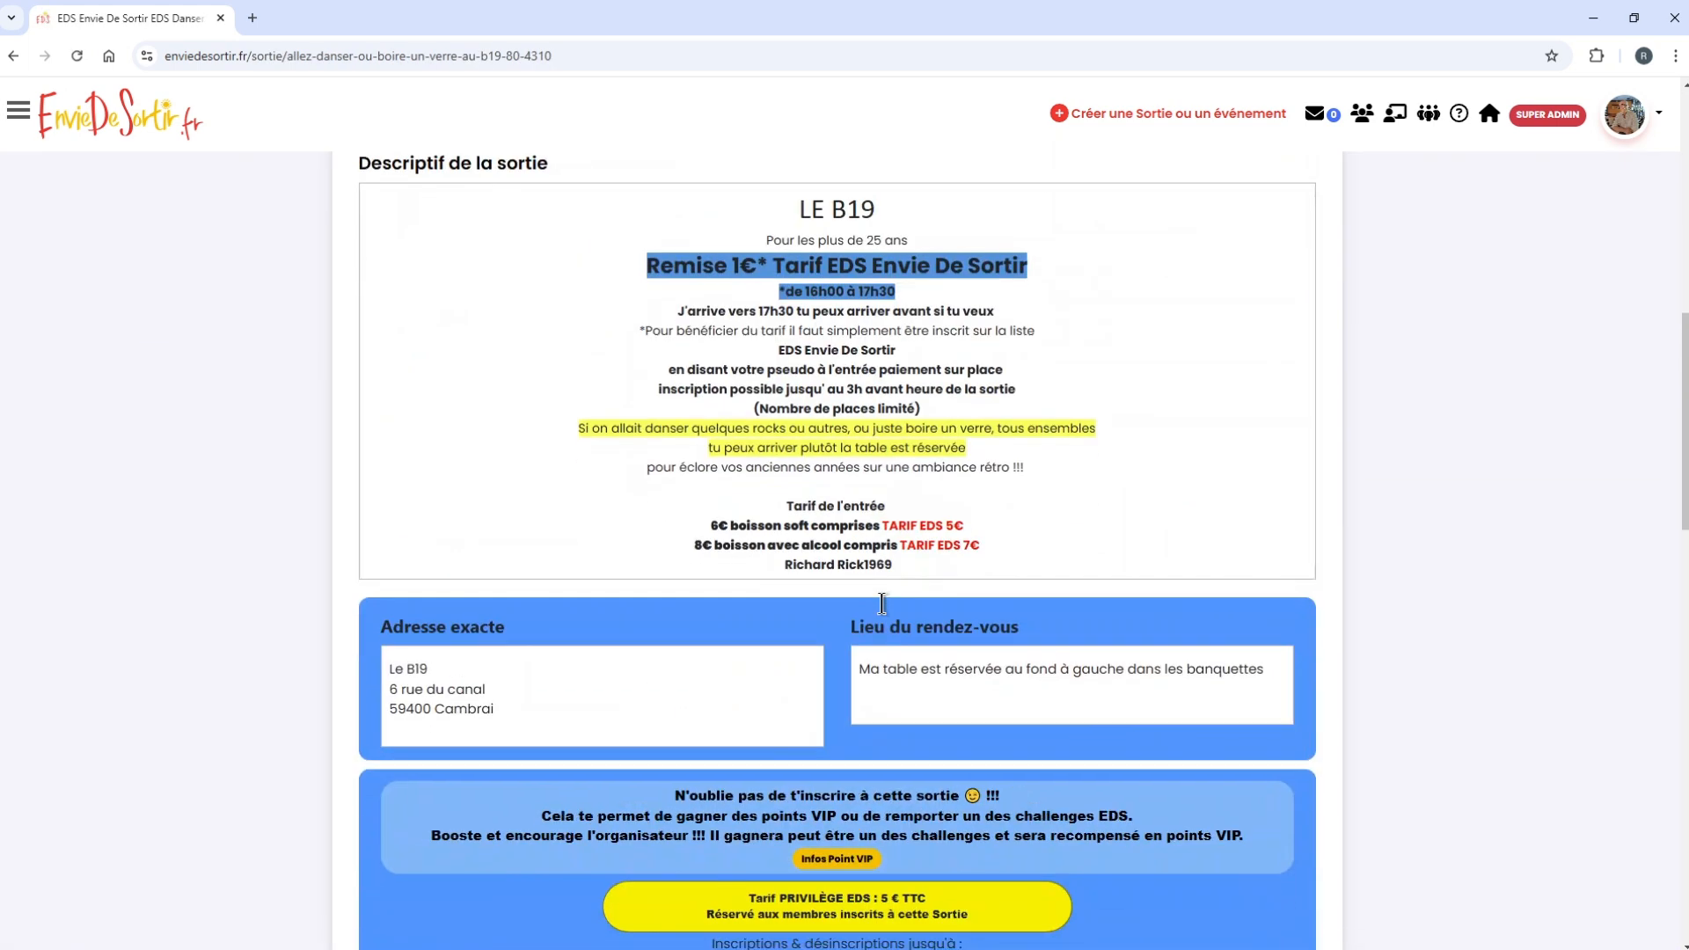
- Check the list of registered members and hand the outing's organiser role over to the other registered participant
scroll(881, 604, down, 3)
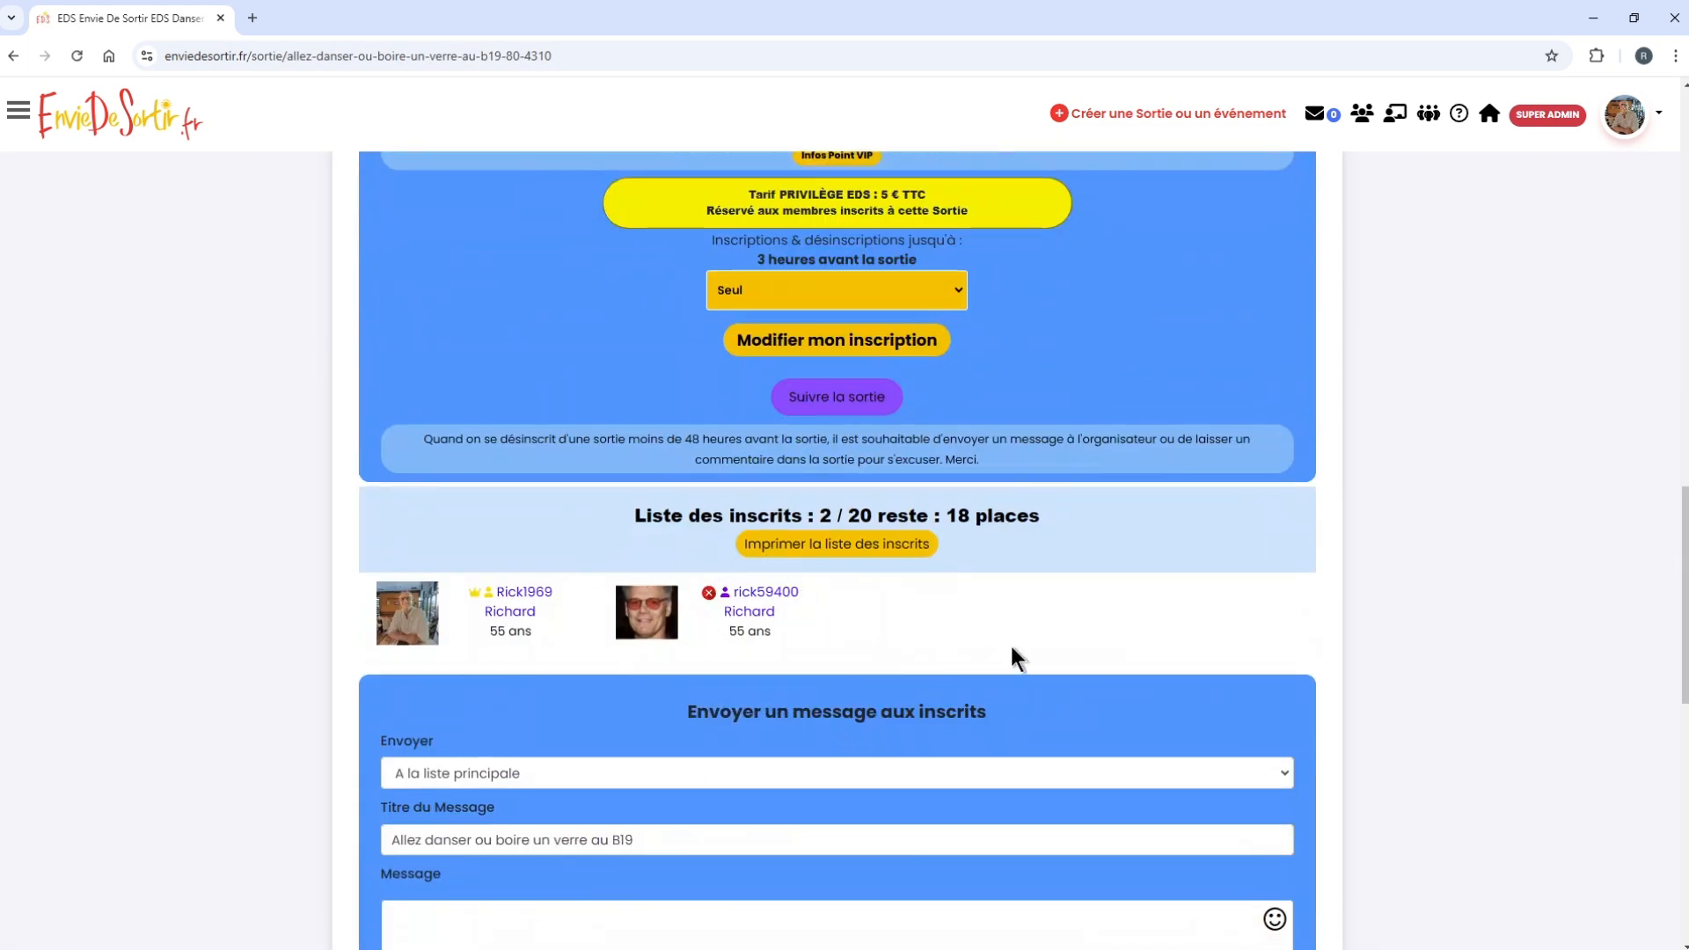
scroll(1012, 655, up, 12)
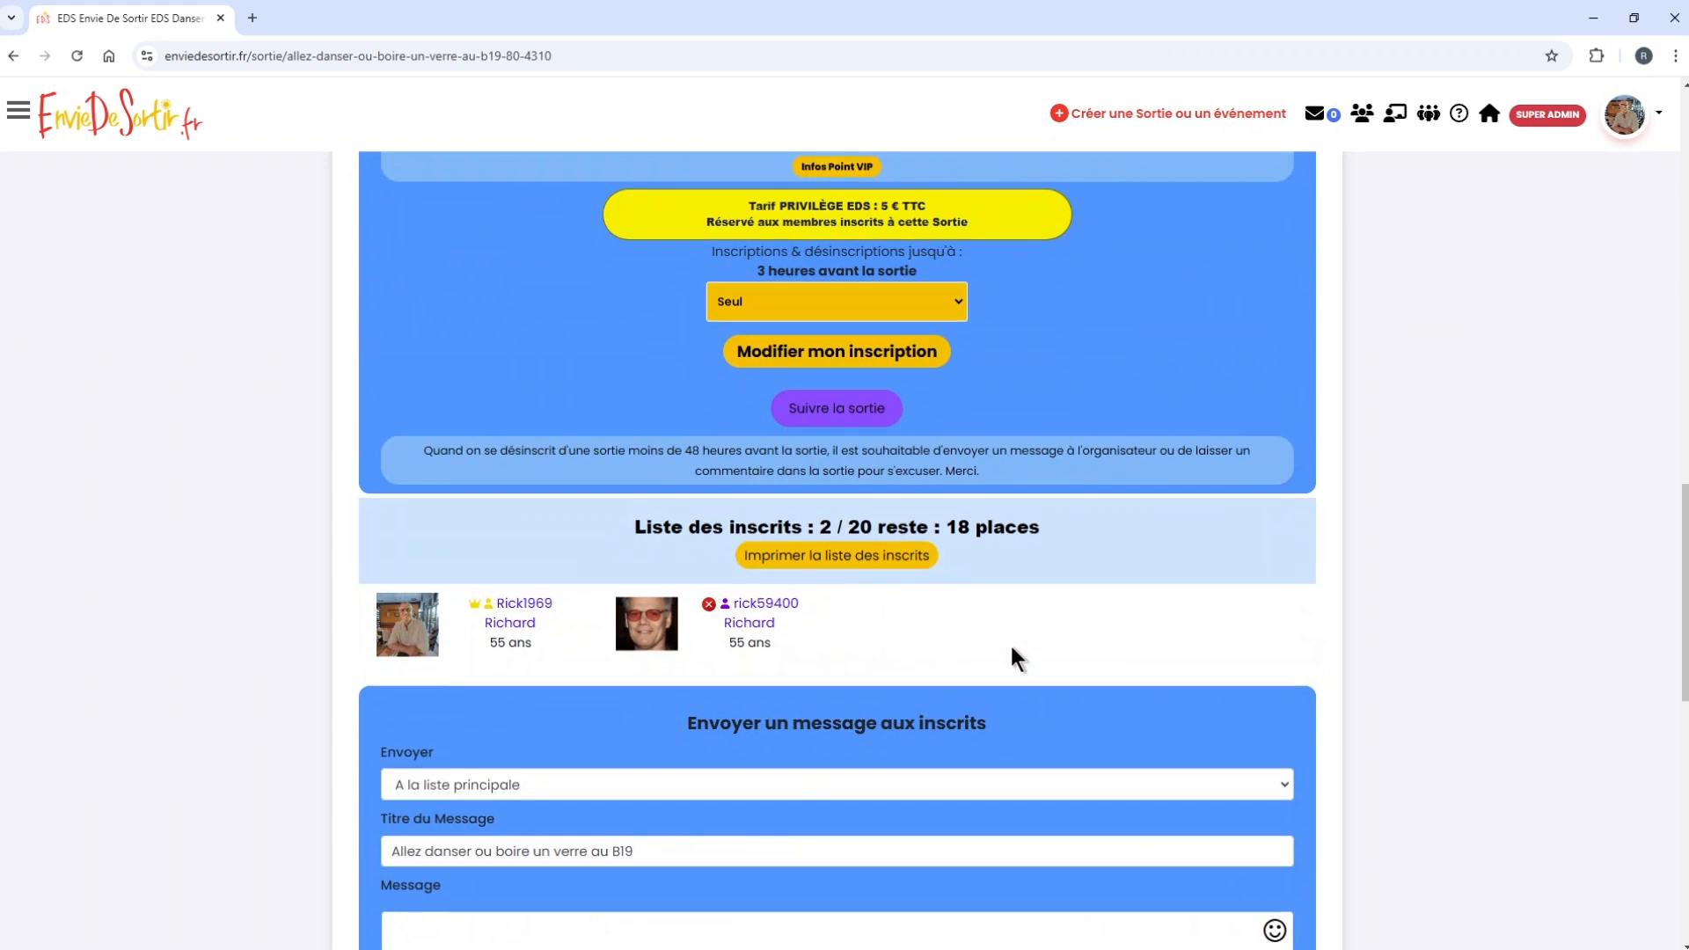
scroll(1010, 642, up, 6)
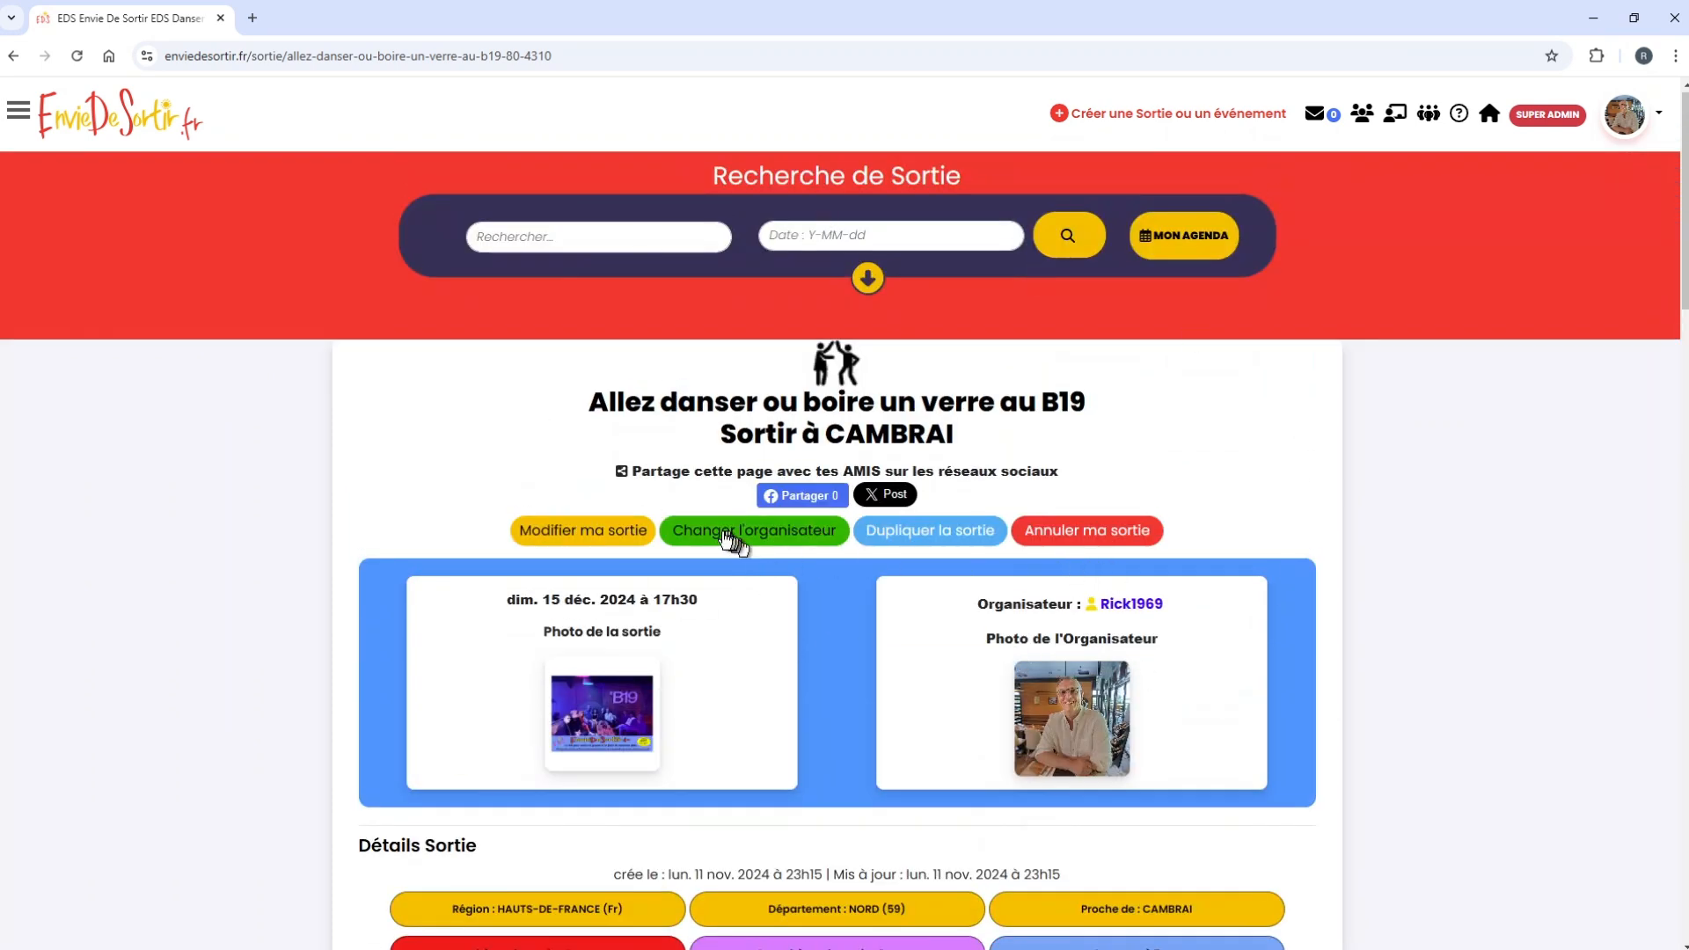
click(723, 539)
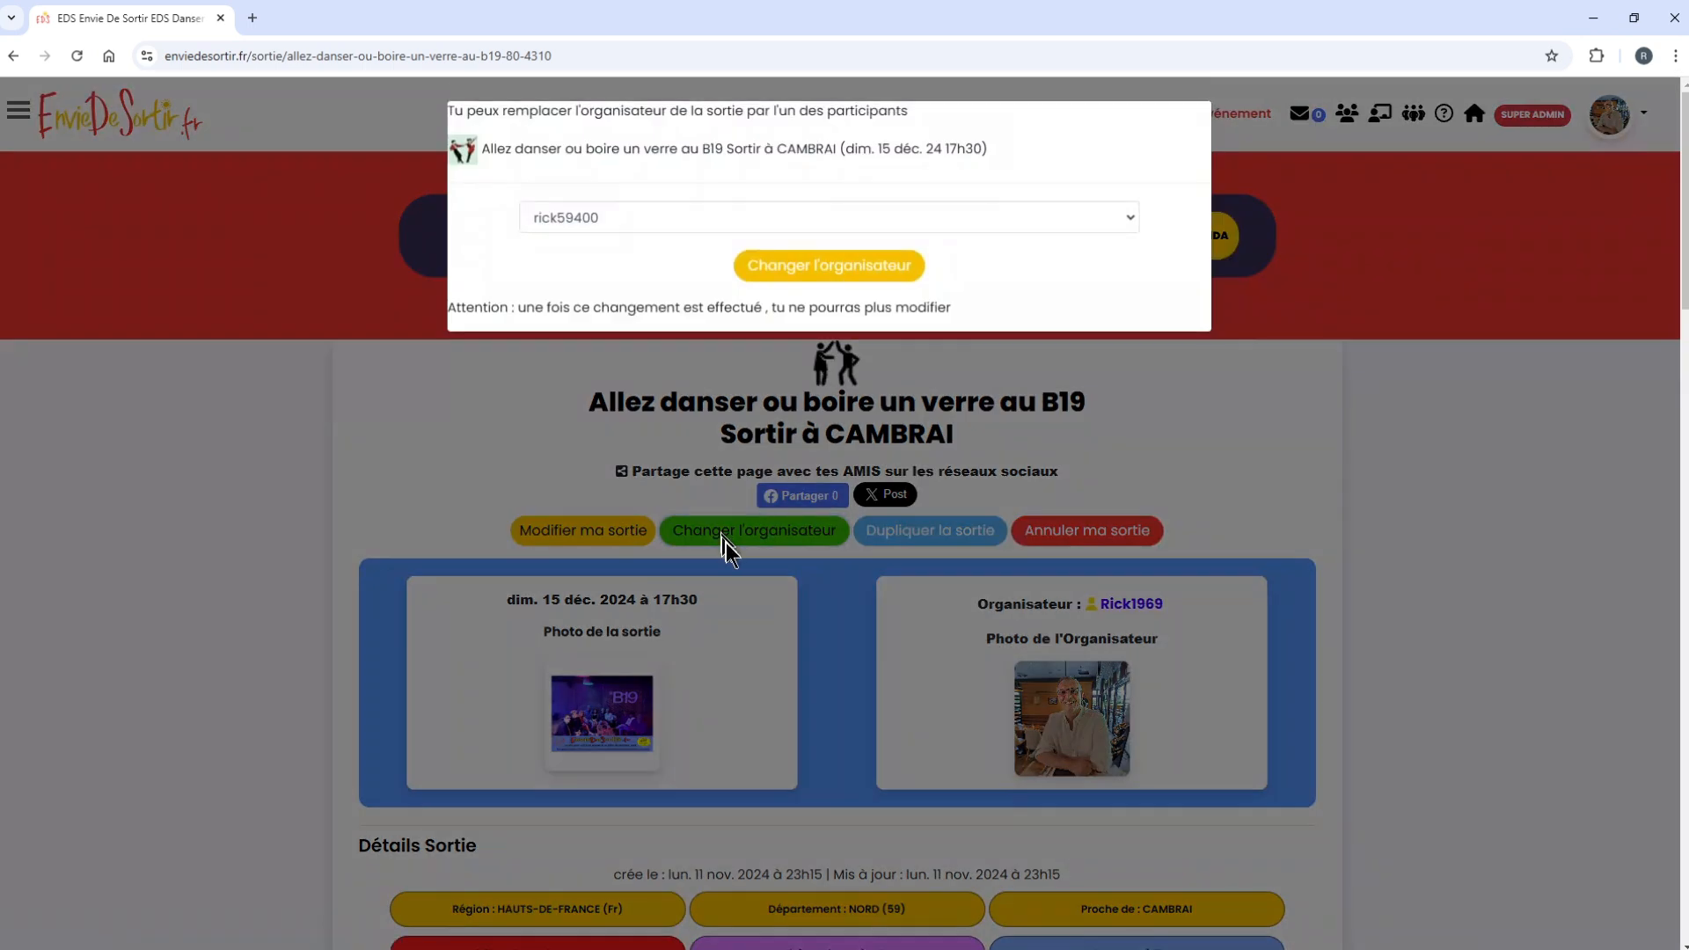
click(643, 220)
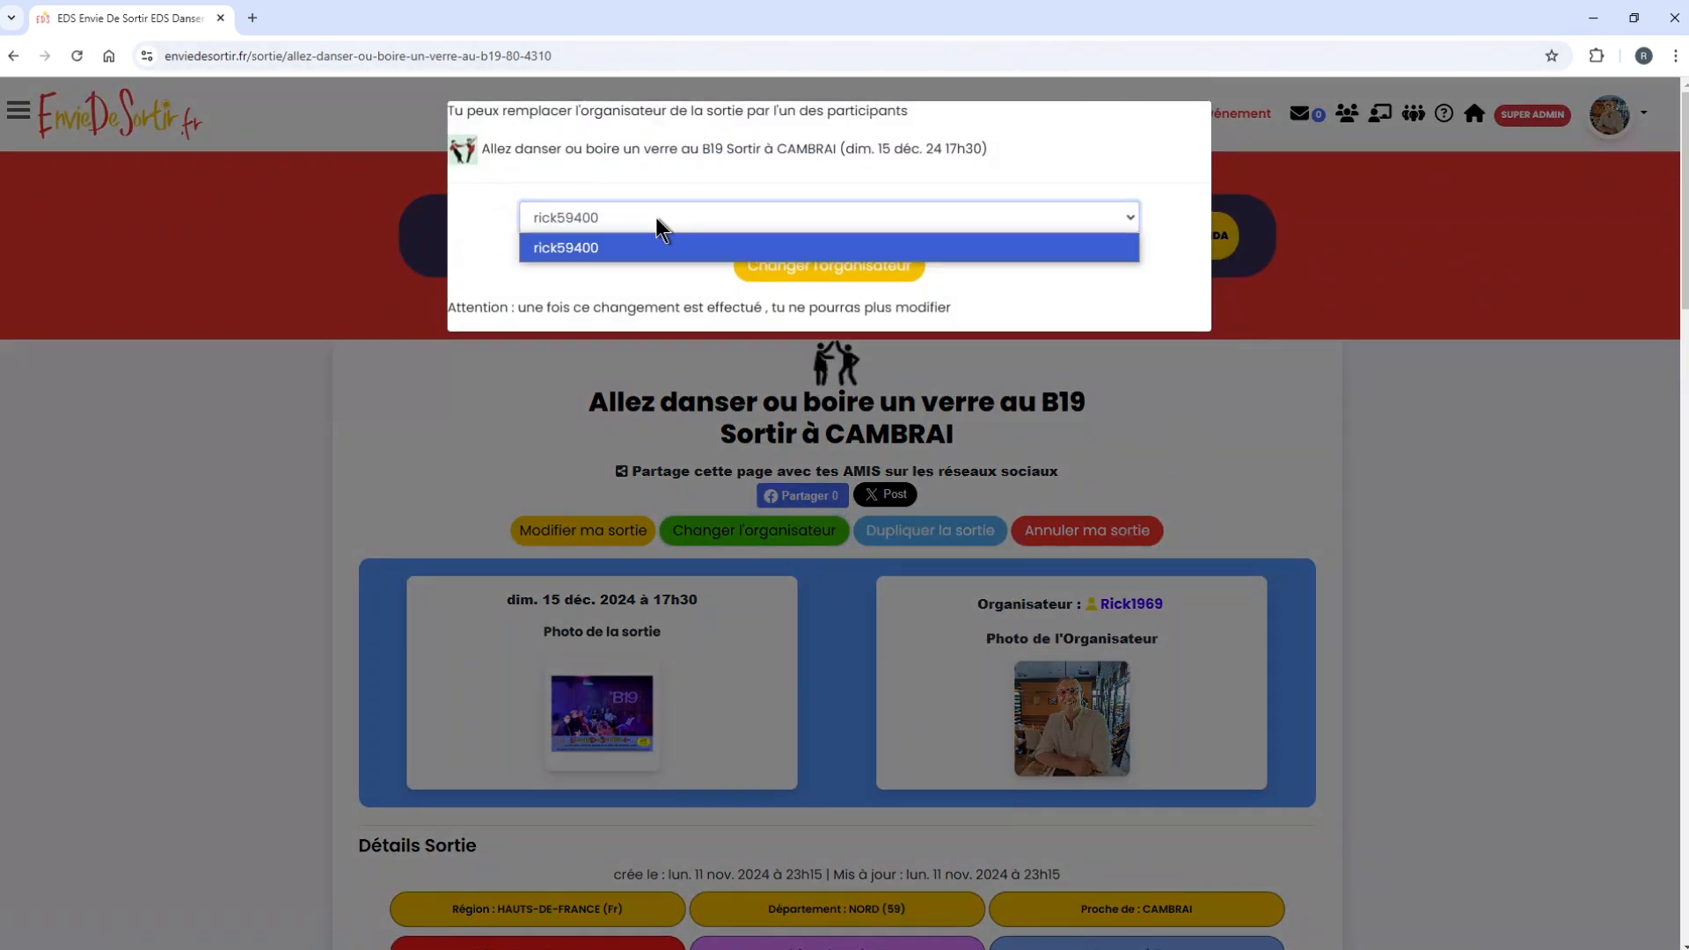
click(547, 250)
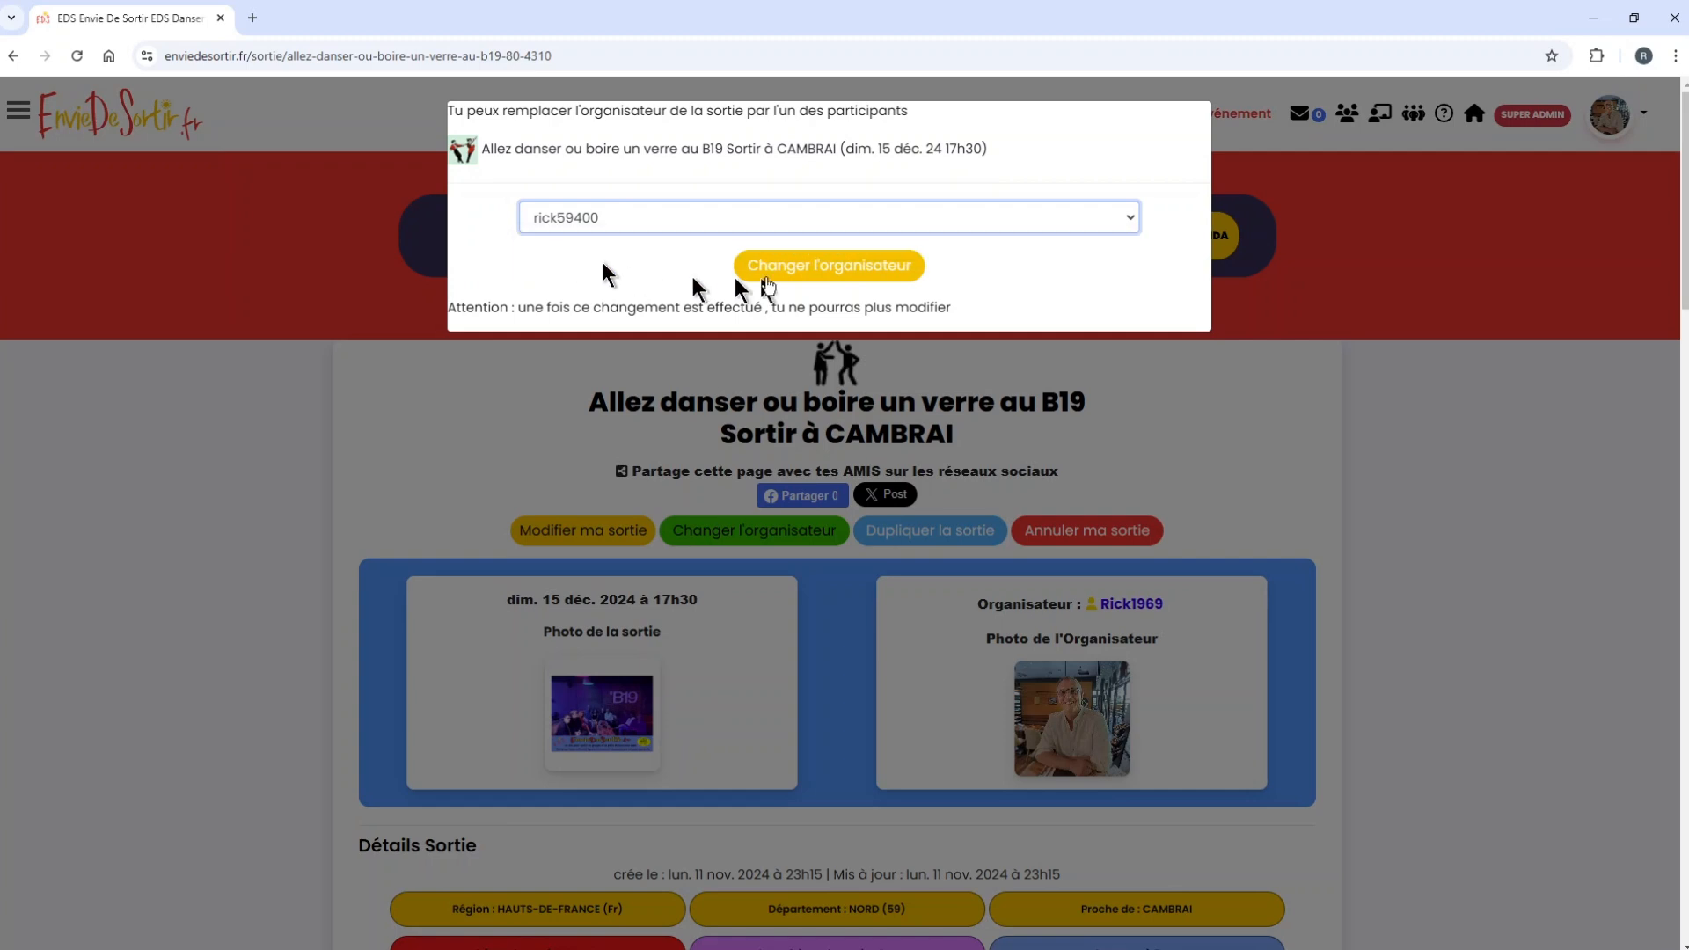
click(796, 268)
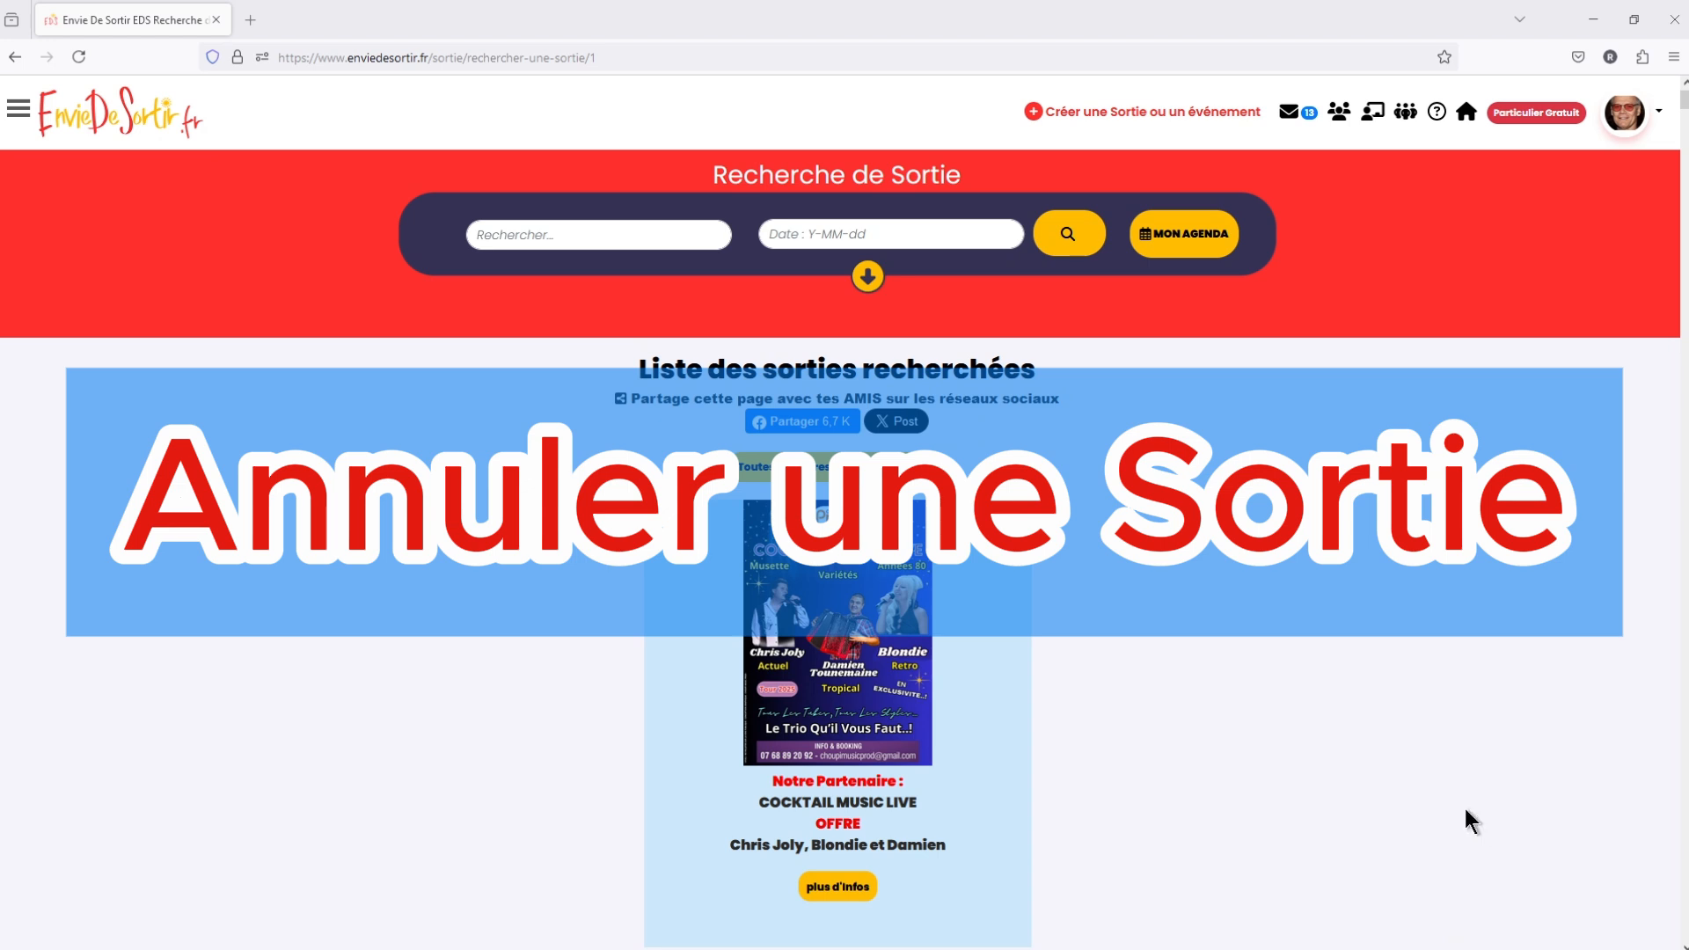
- In the new organiser's Firefox session, list the organised outings in the agenda and open the 15 December B19 outing
click(1184, 239)
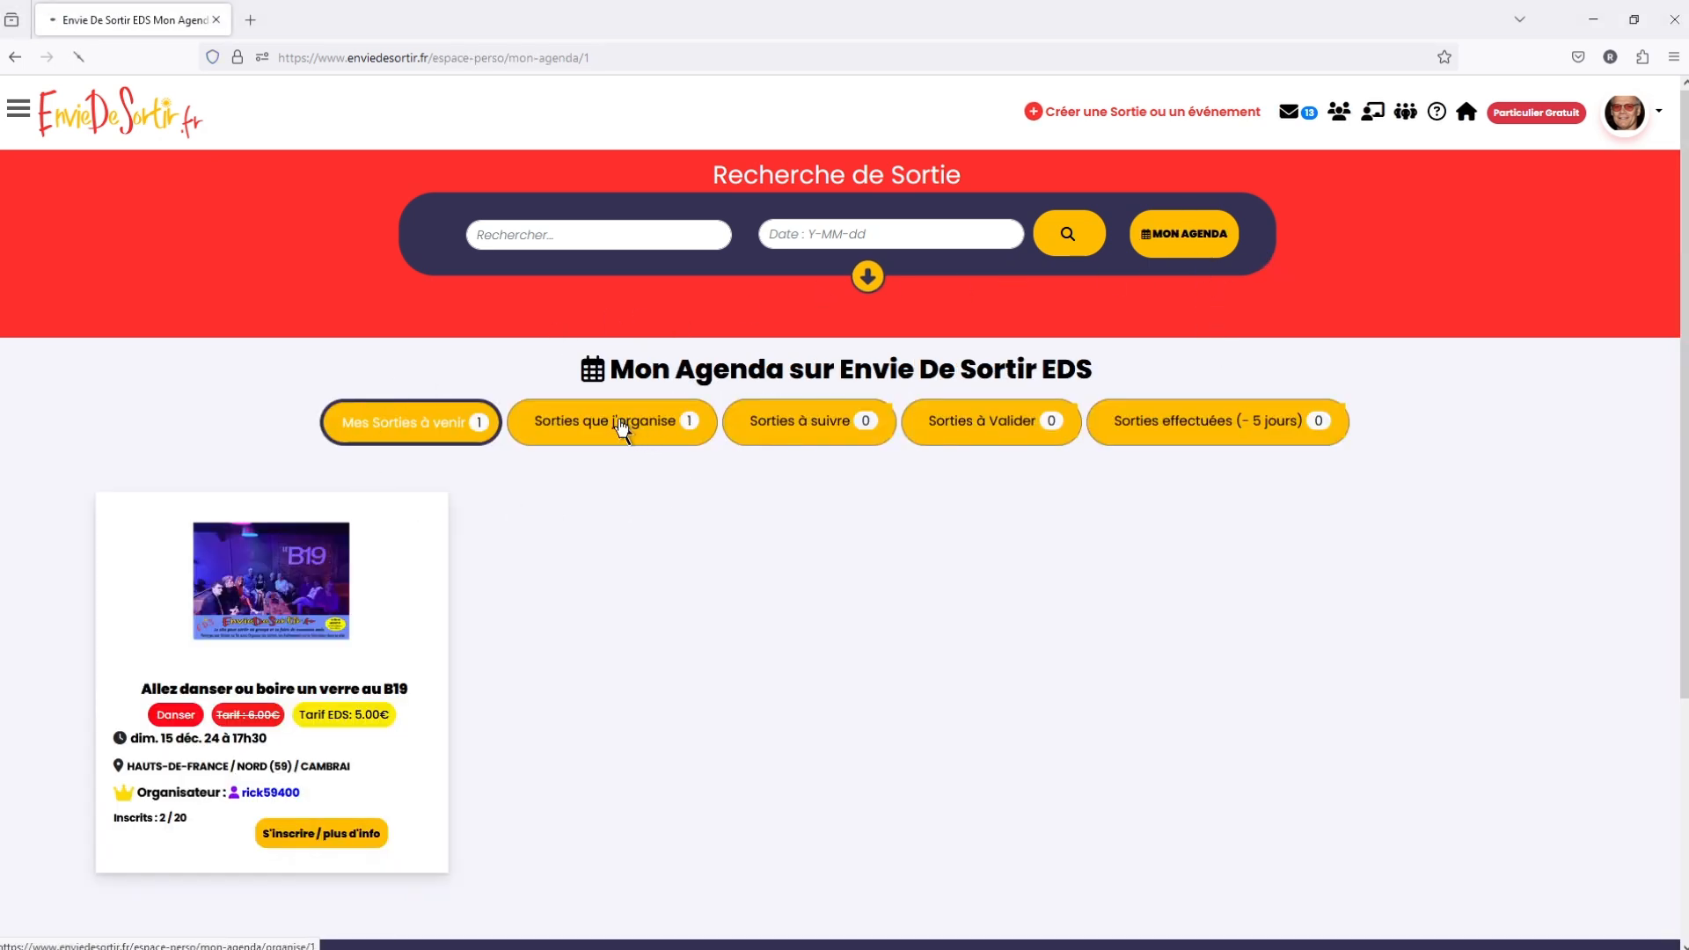
click(623, 428)
scroll(324, 611, down, 3)
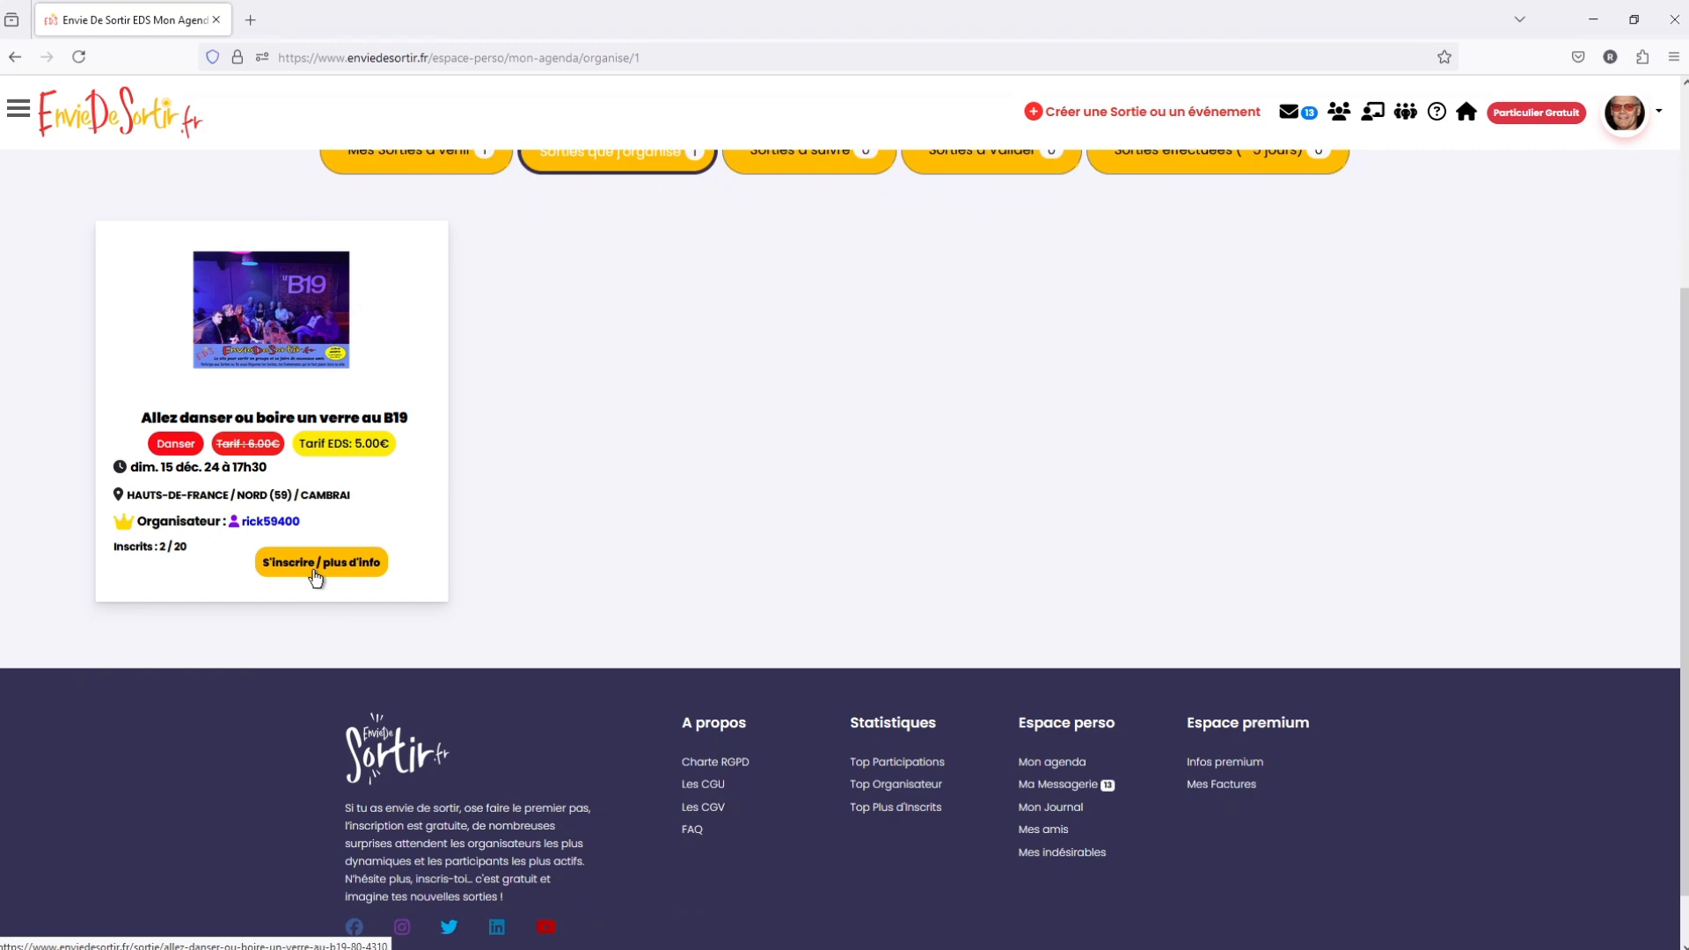
click(252, 349)
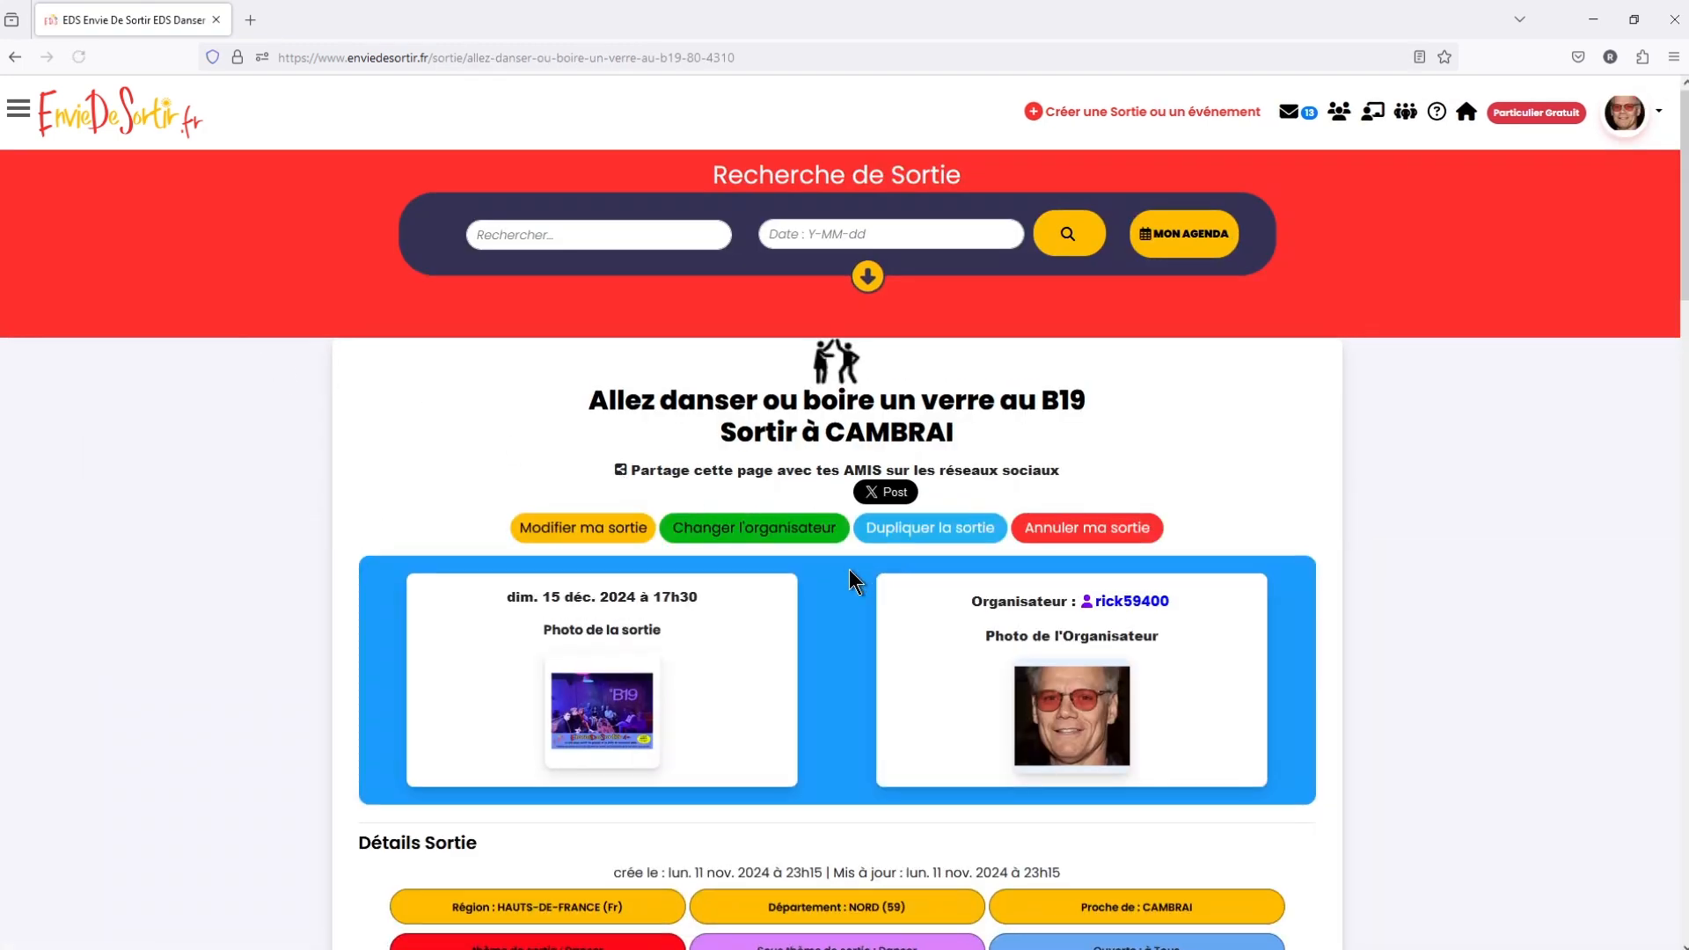
- Cancel the 15 December B19 outing, sending the prefilled cancellation message, and review the outing's page
scroll(851, 577, down, 2)
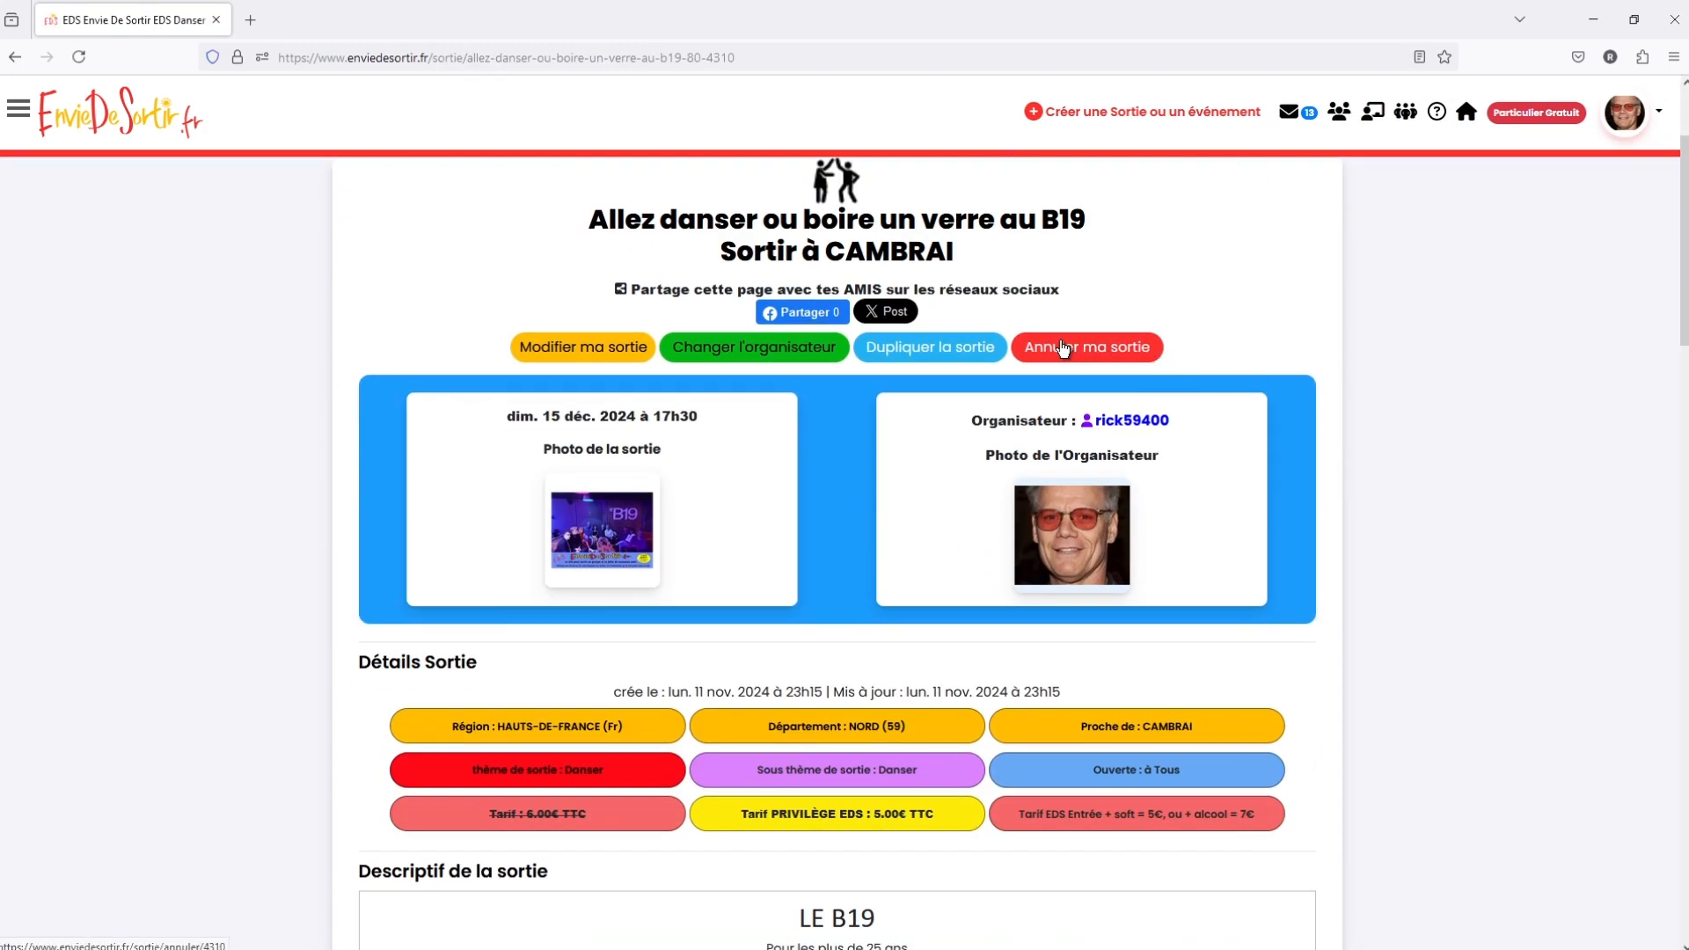
click(1071, 356)
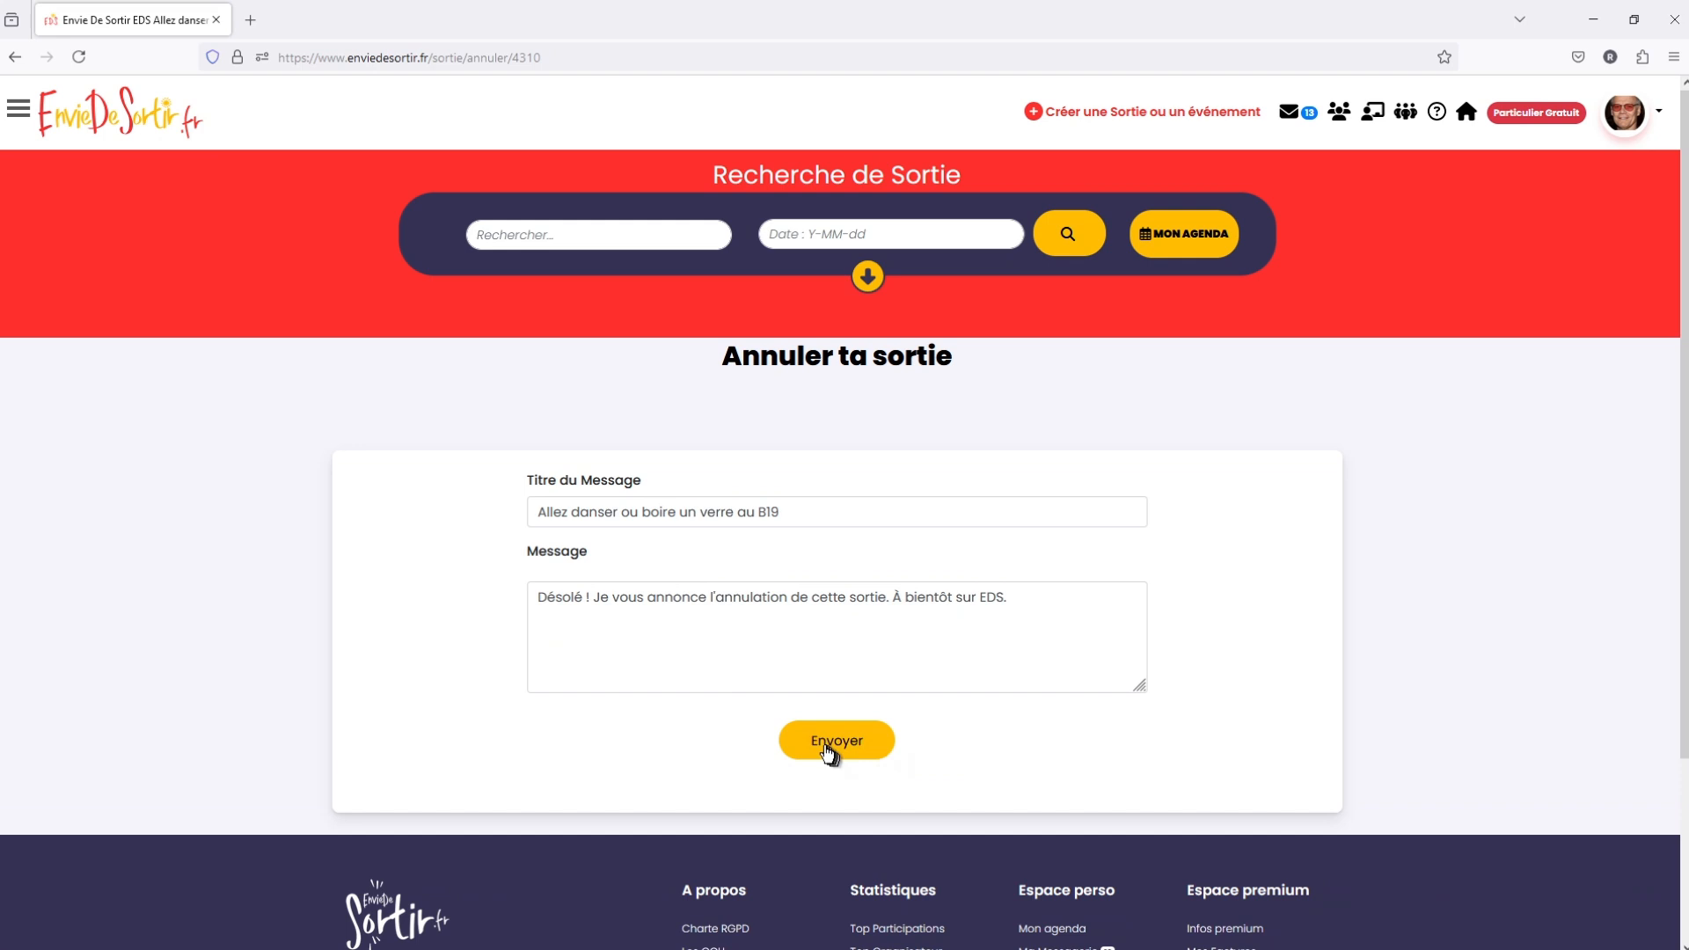
click(827, 750)
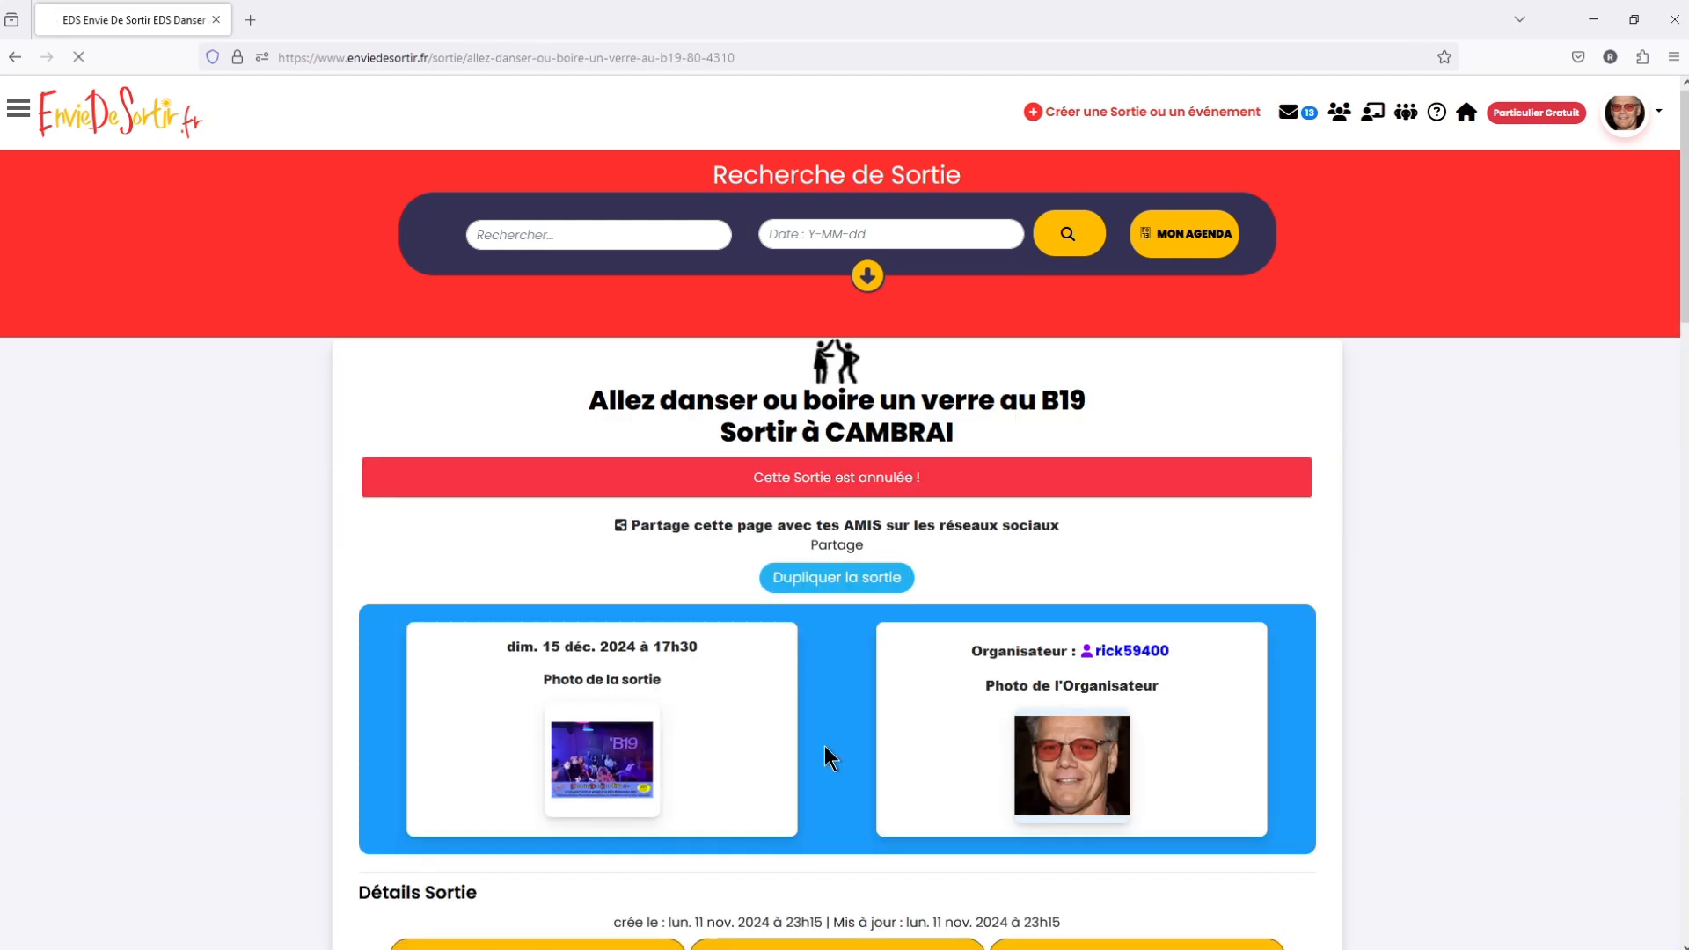
triple_click(974, 475)
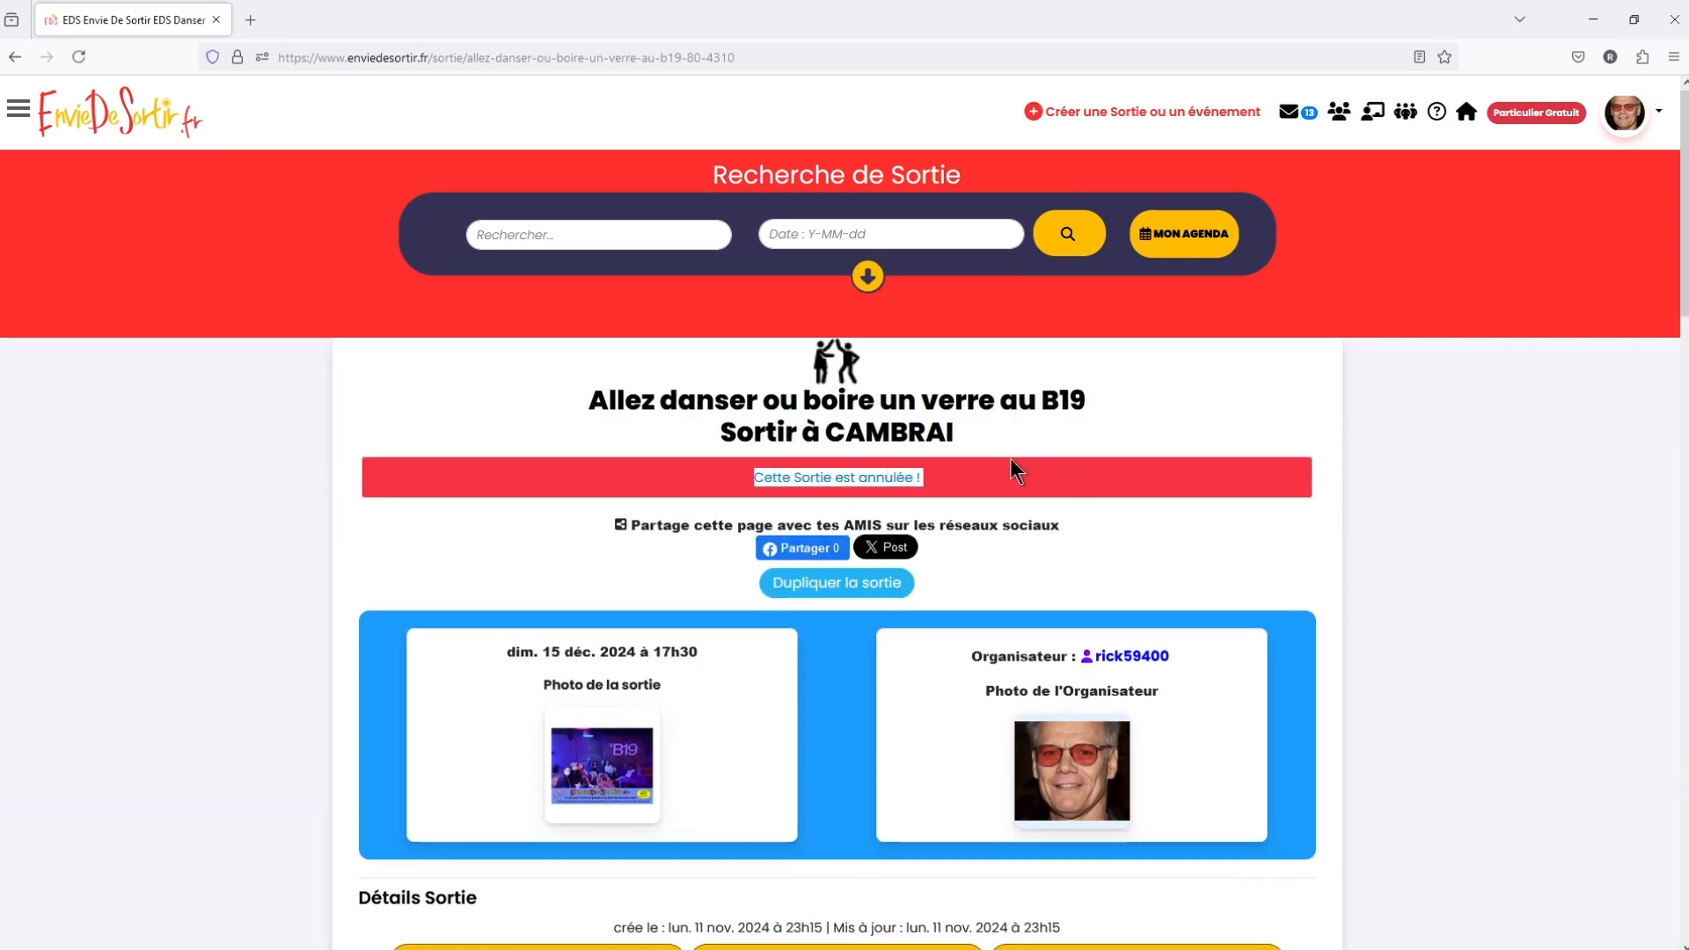
scroll(1016, 470, down, 2)
scroll(1016, 471, down, 1)
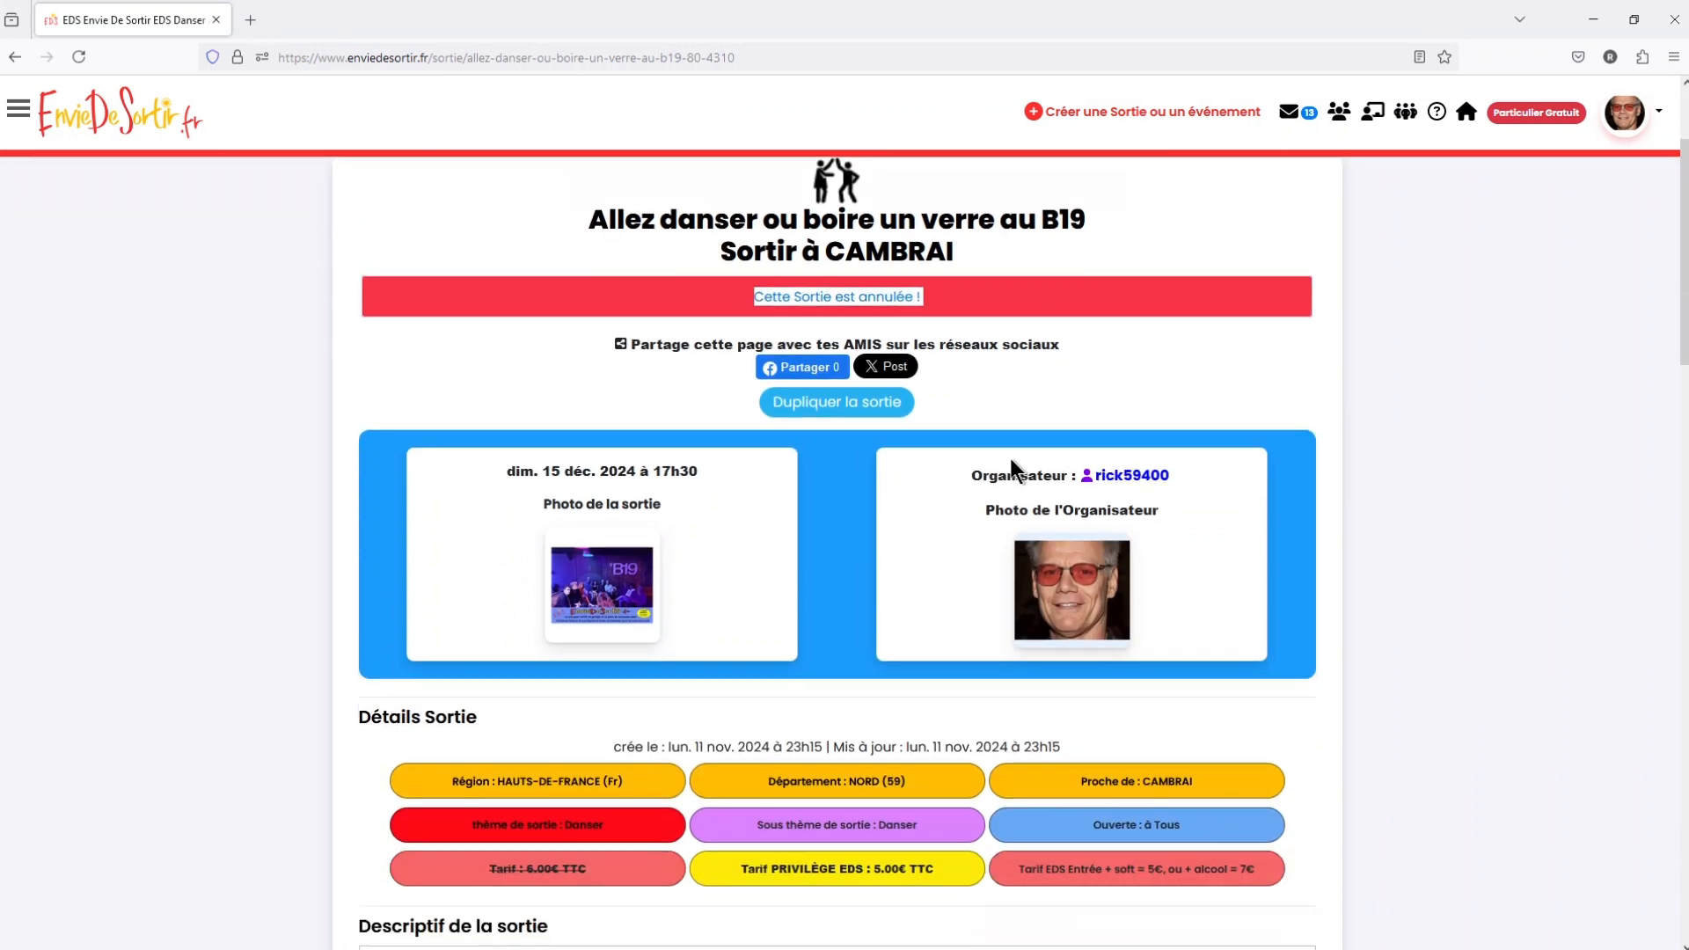
scroll(1011, 470, down, 5)
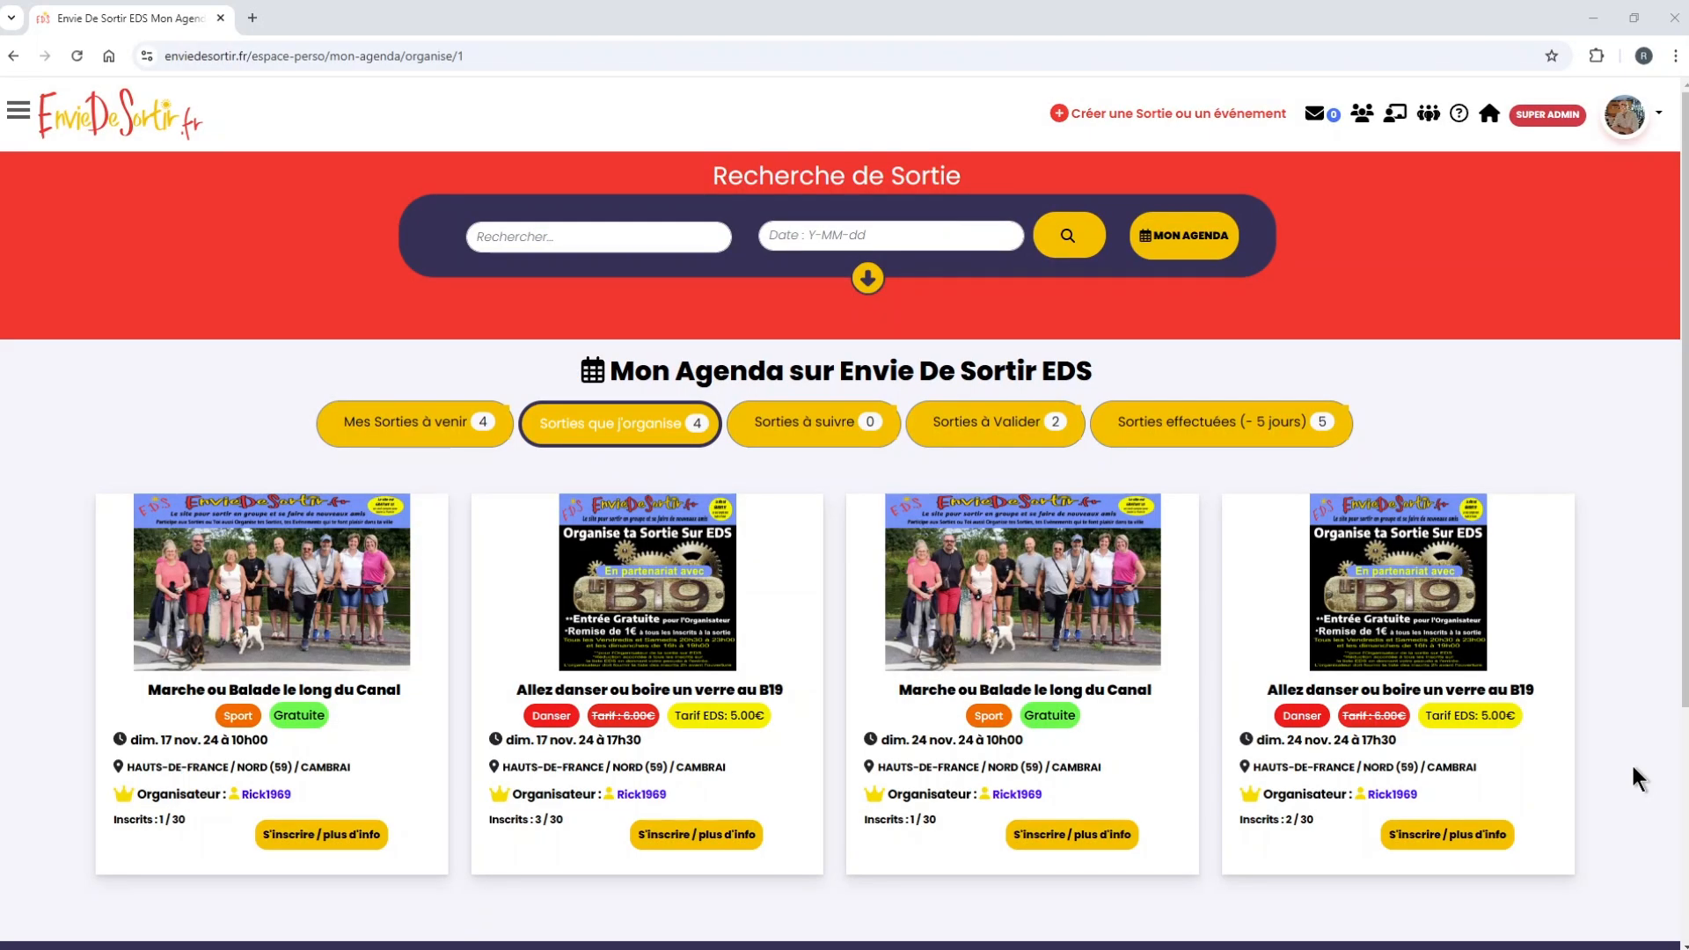
- In the original organiser's Chrome session, list the outings to validate in the agenda and open the B19 outing of 3 November 2024
click(1193, 240)
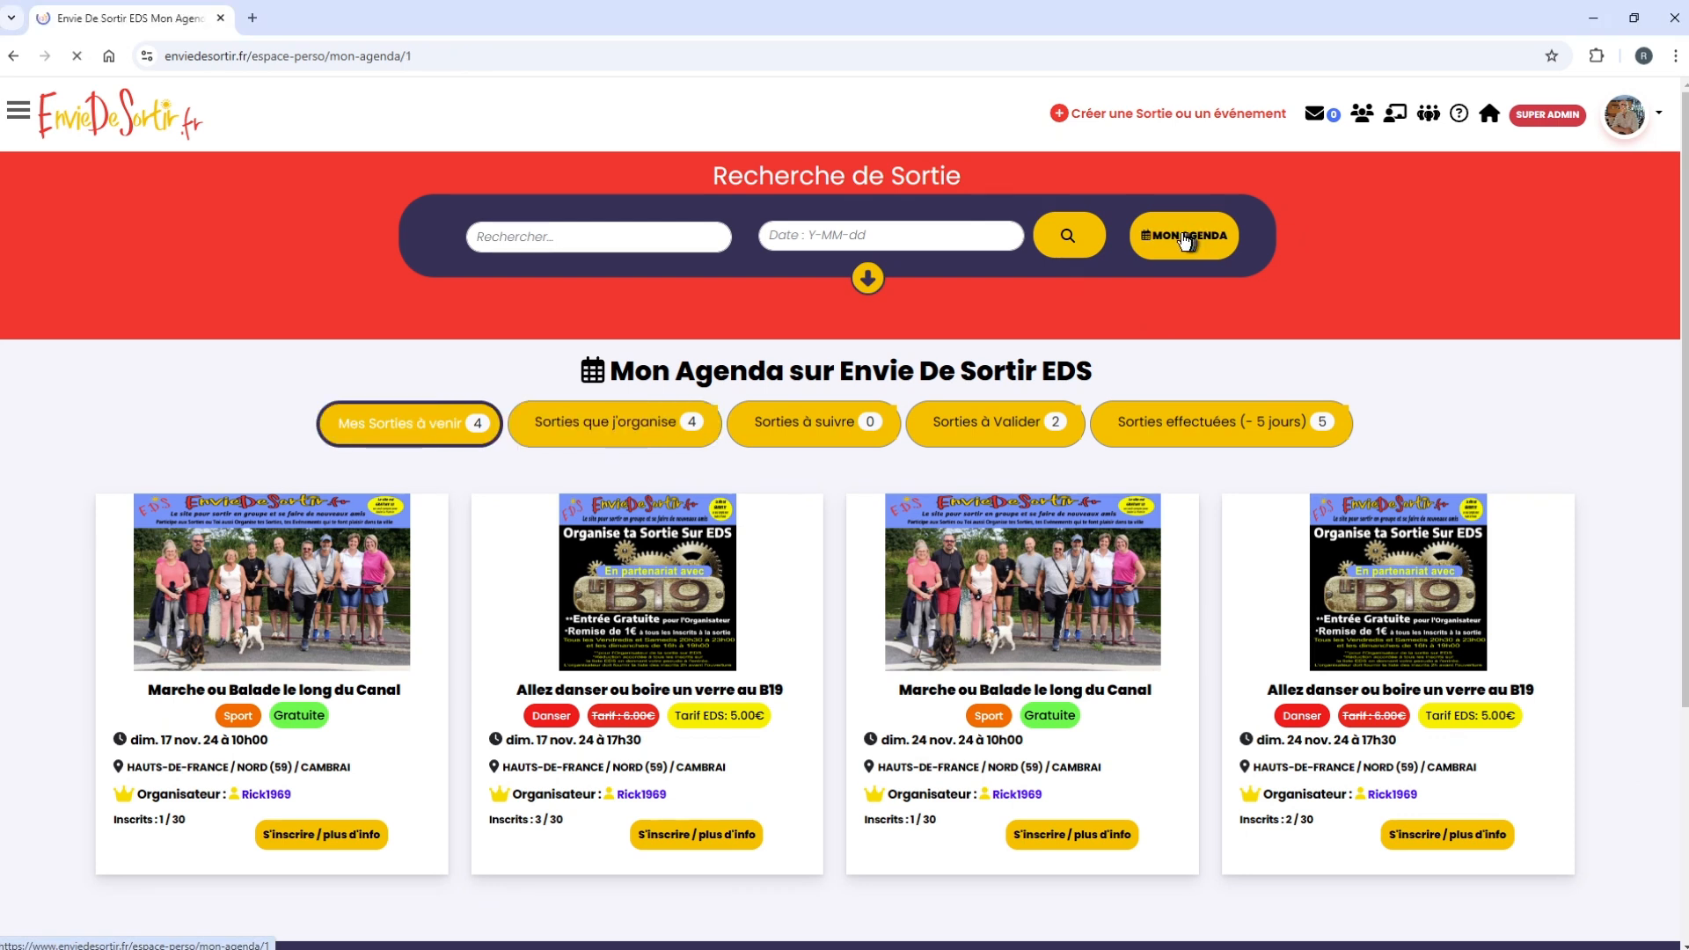
click(978, 430)
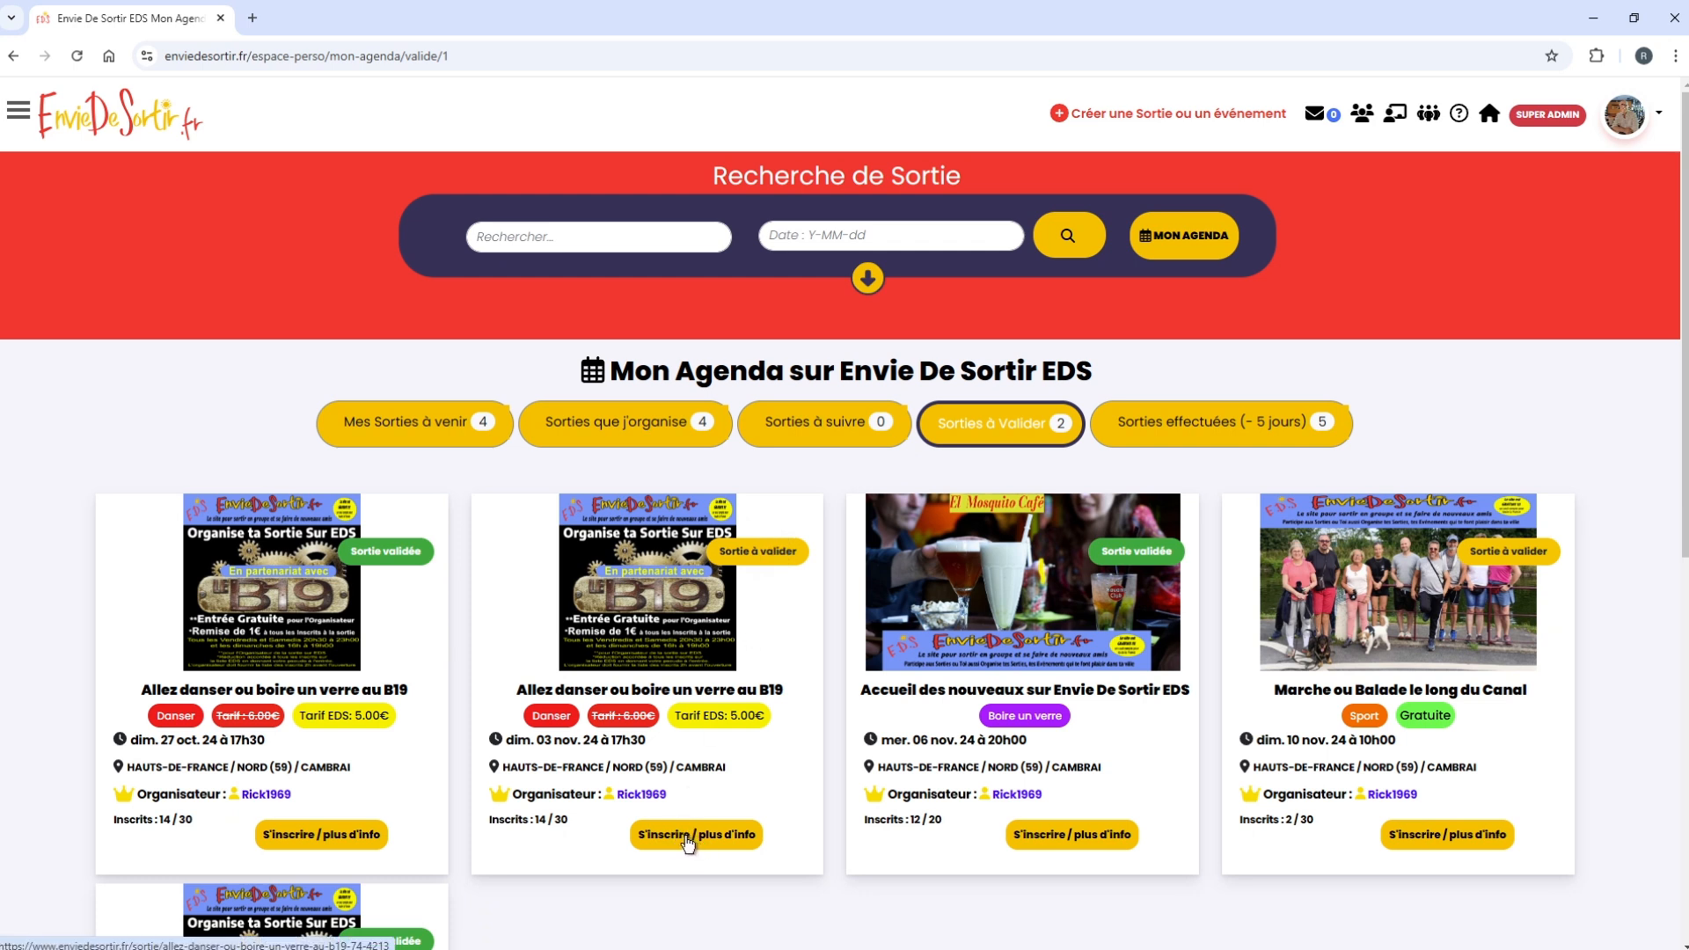
scroll(688, 832, down, 8)
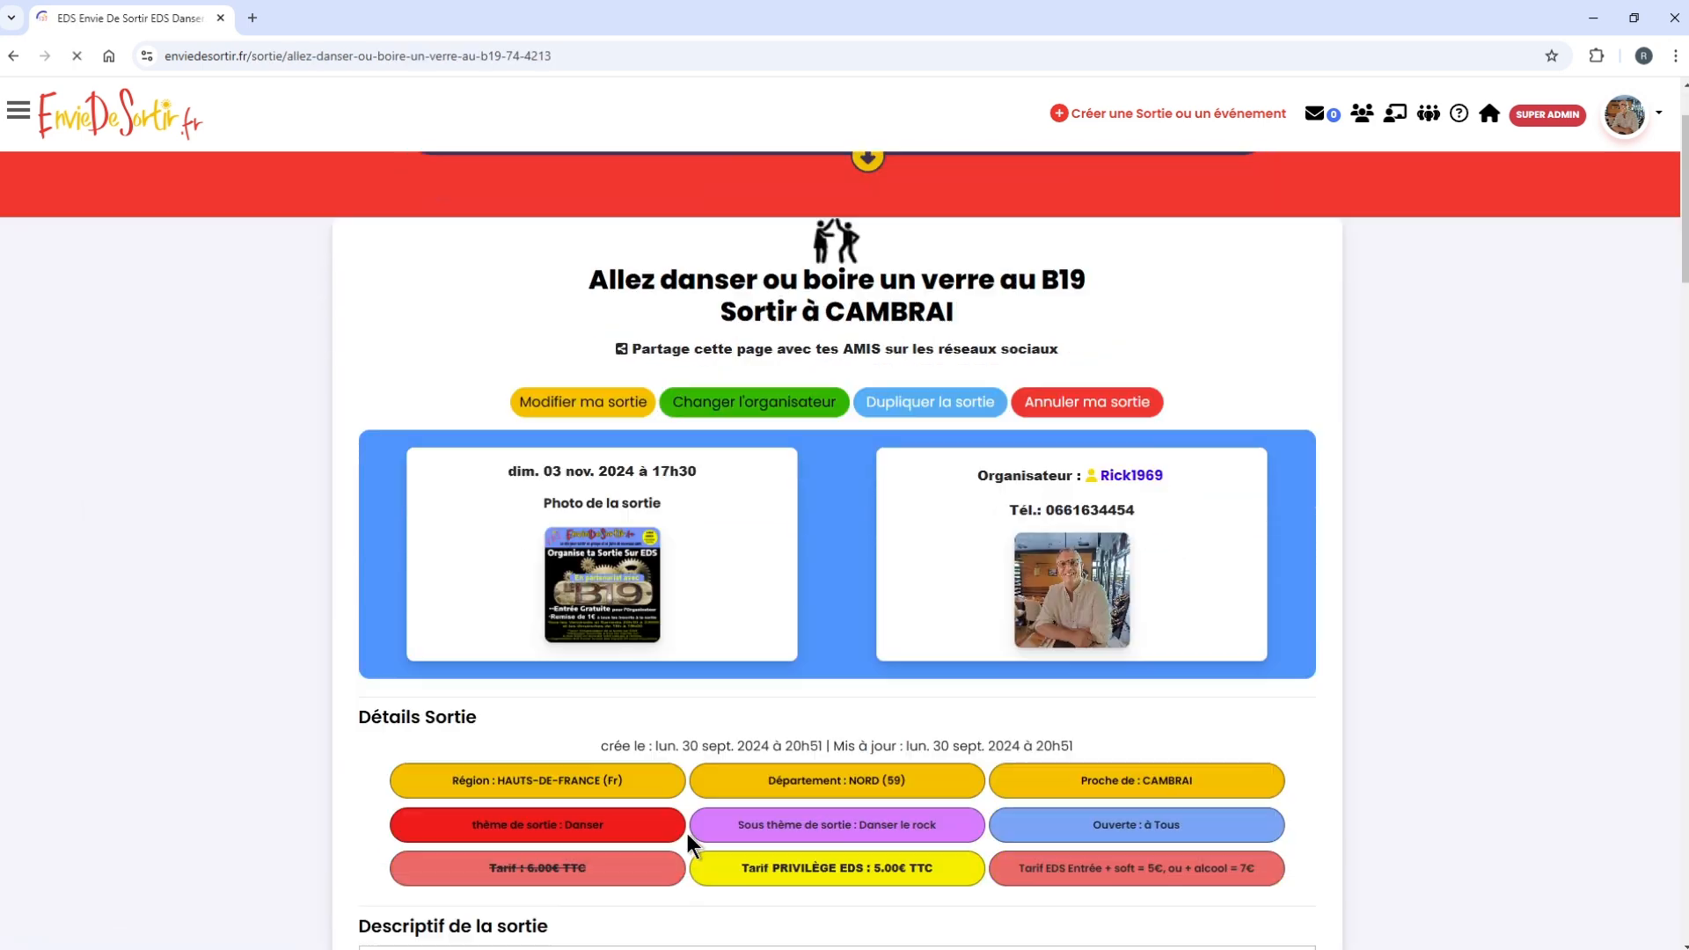
- Read the attendance legend, try the absence ratings on the organiser, and set the organiser back to present (+10 VIP points)
scroll(682, 833, down, 12)
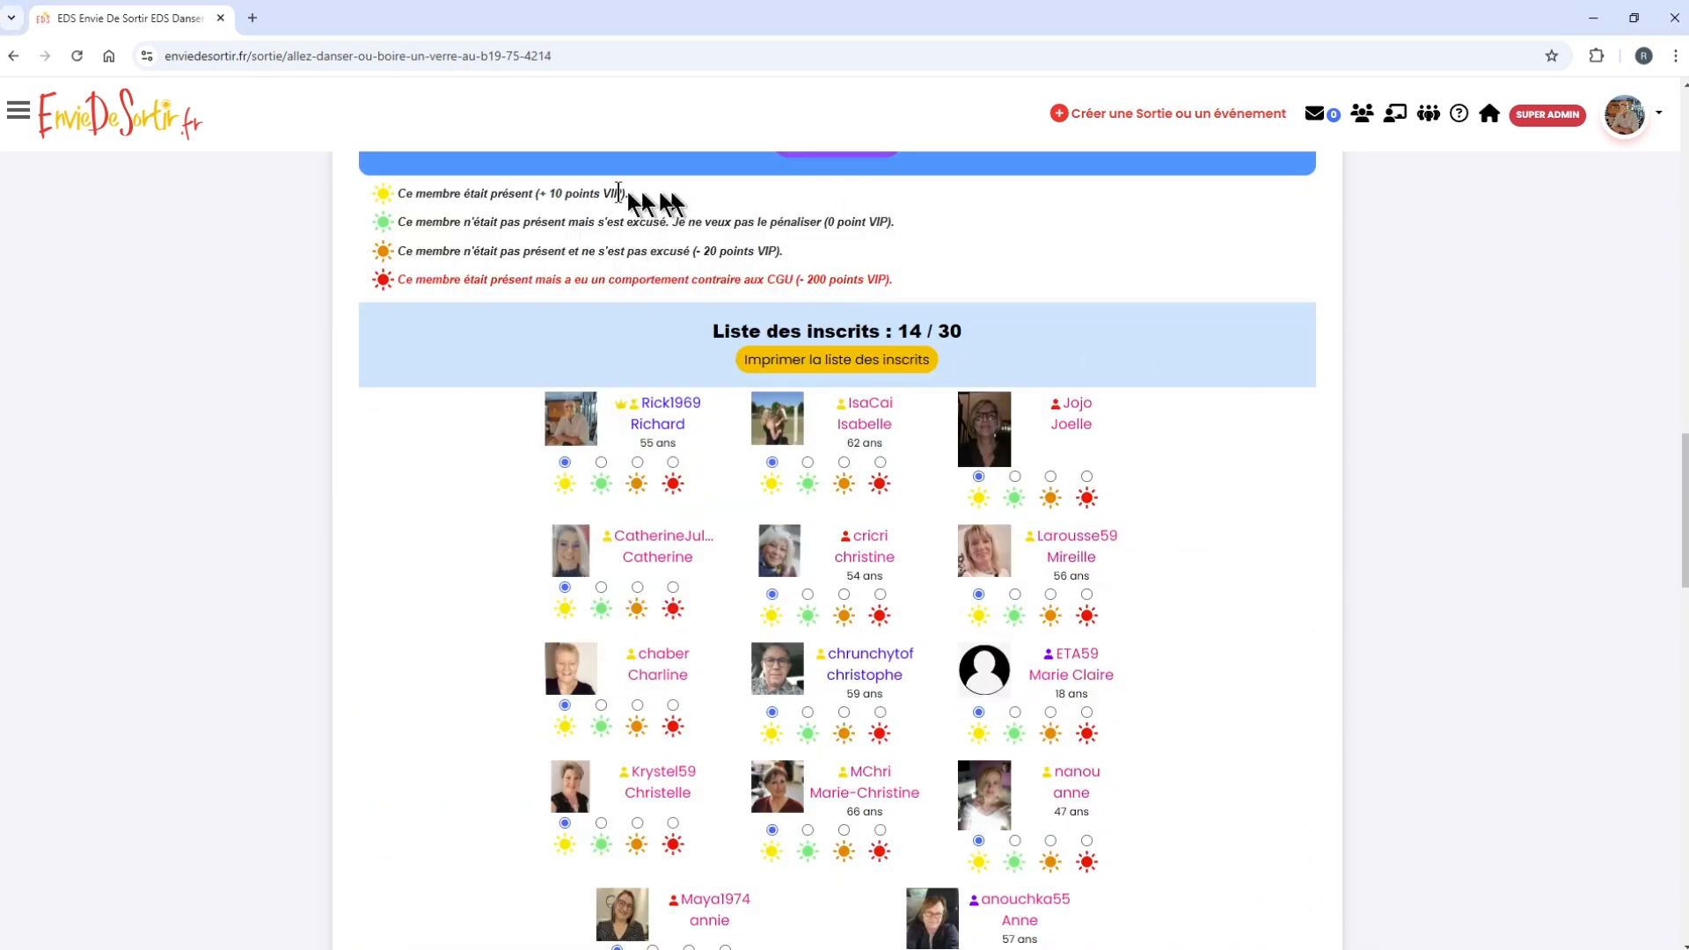
drag(630, 194, 405, 195)
click(735, 197)
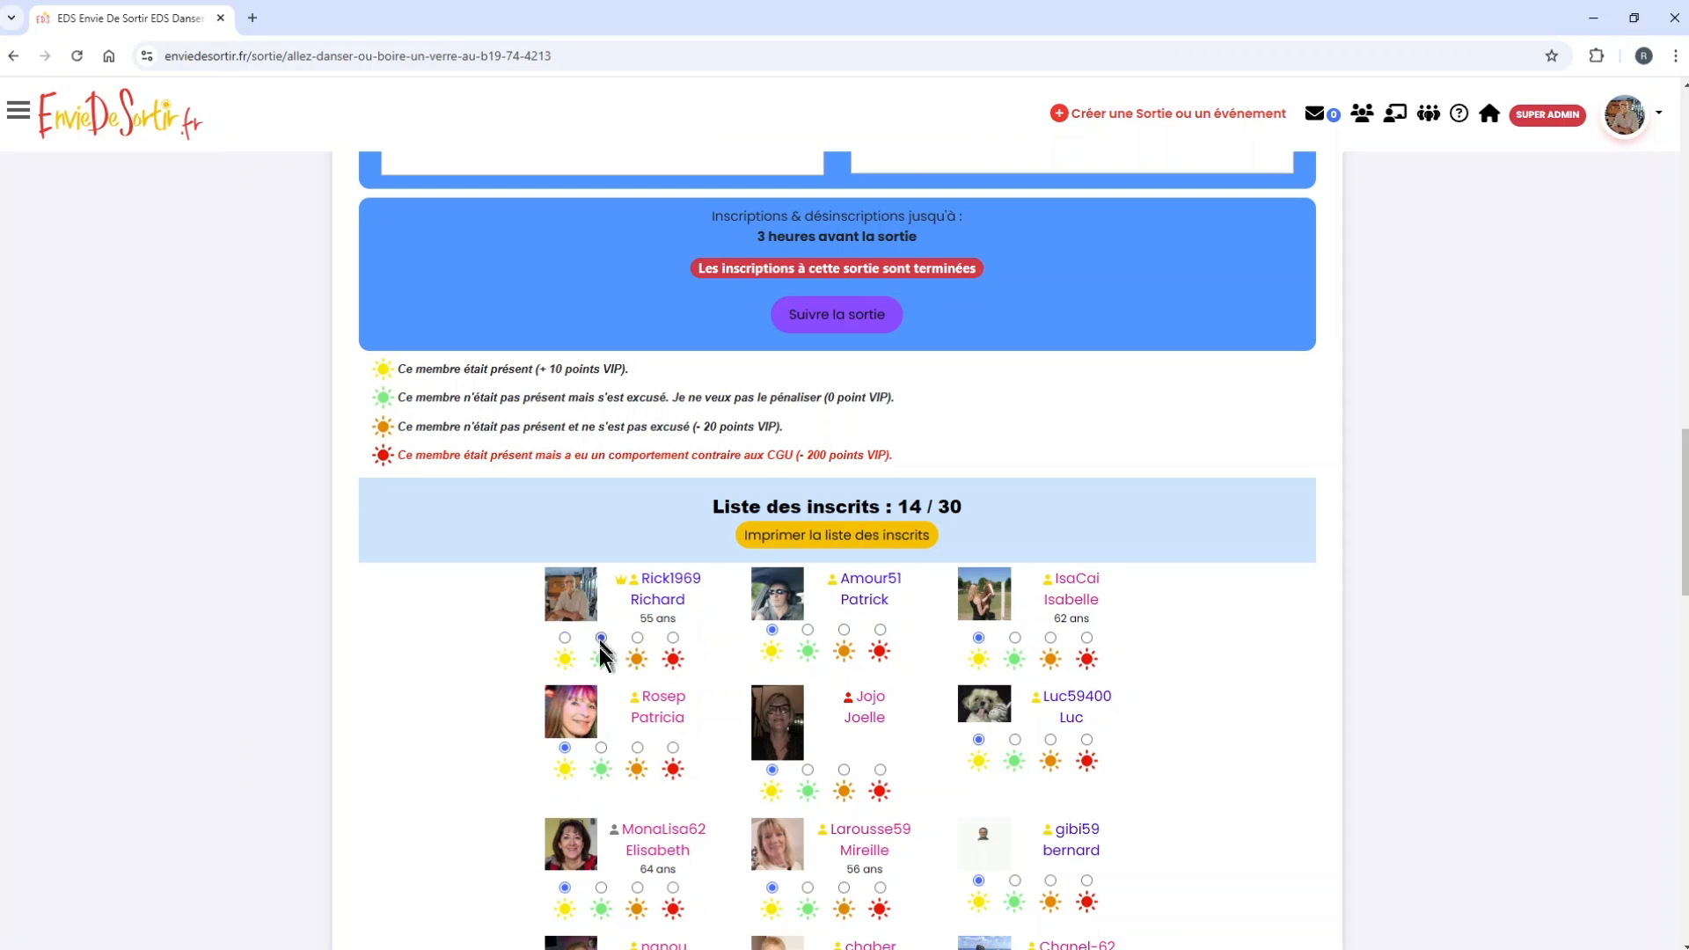
click(637, 637)
click(564, 638)
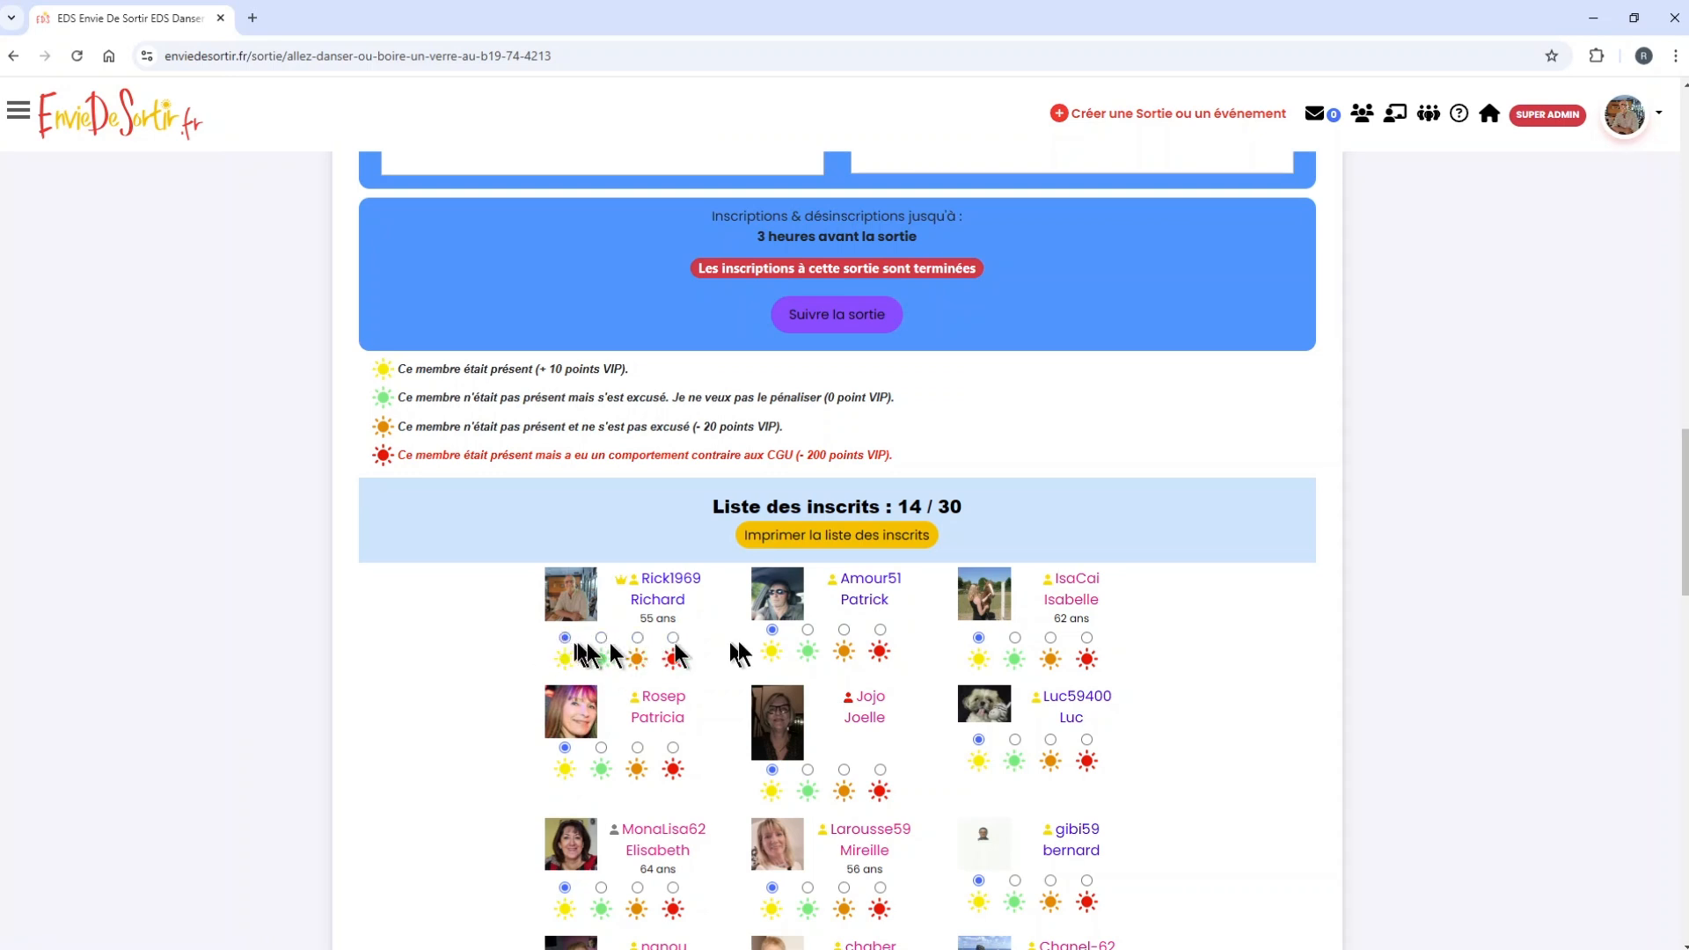
- Validate the members' presence for the 3 November B19 outing and check its validation status below the participant list
scroll(748, 641, down, 5)
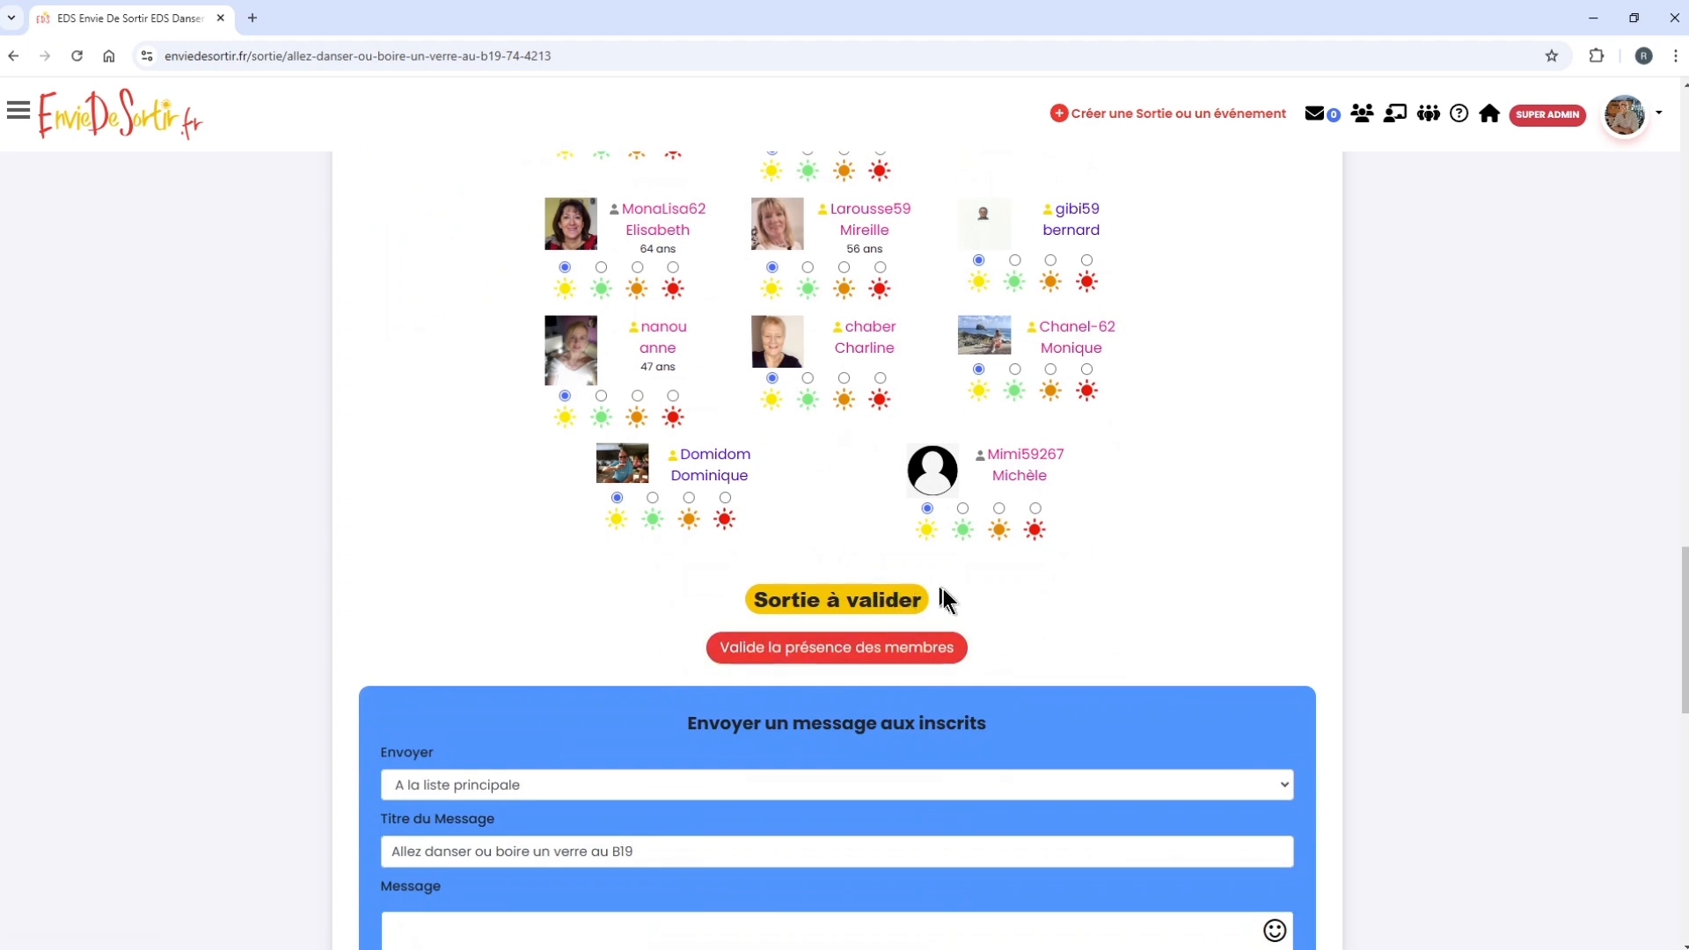
drag(946, 596, 747, 608)
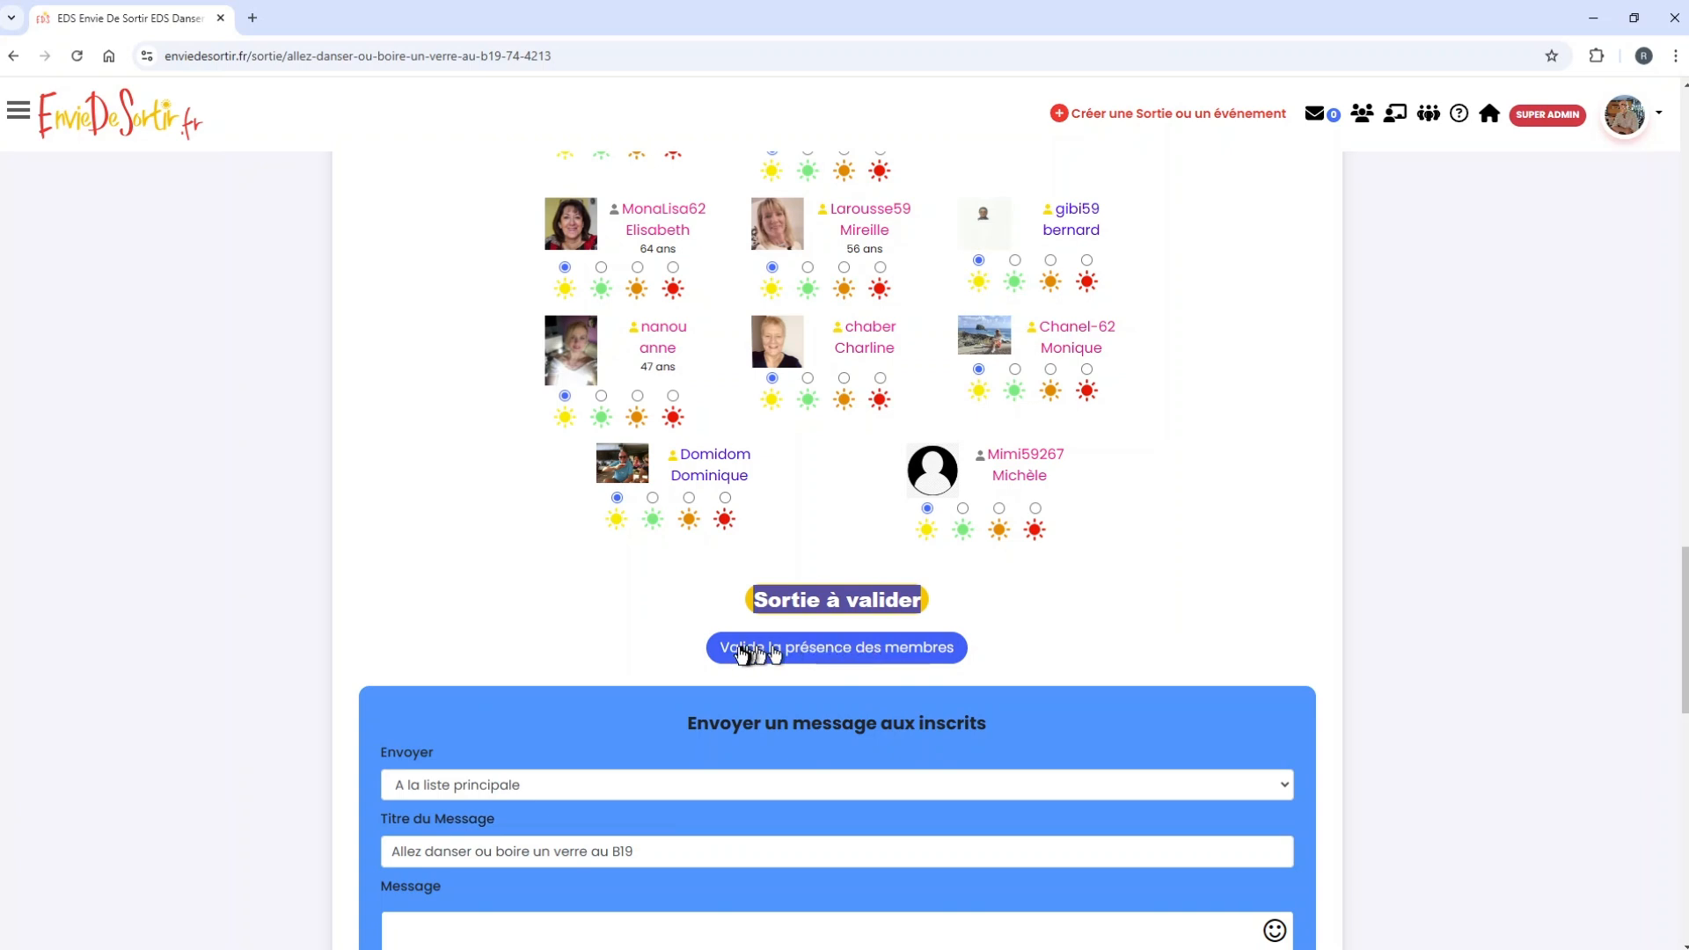
click(840, 656)
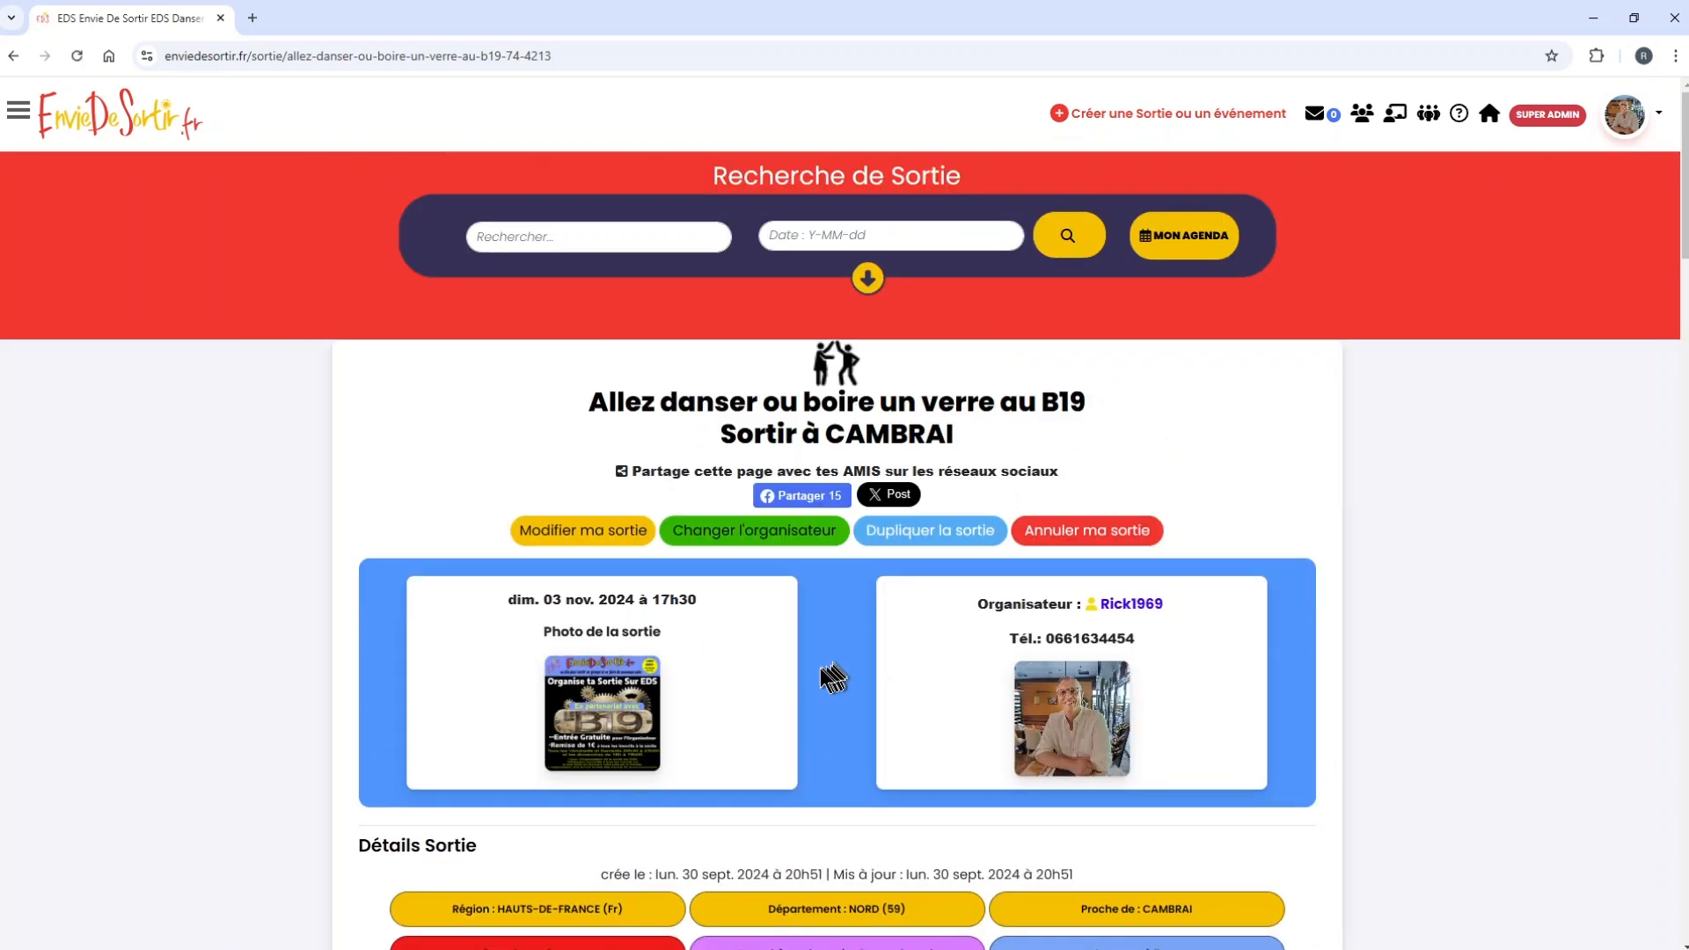
scroll(831, 678, down, 5)
scroll(822, 678, down, 15)
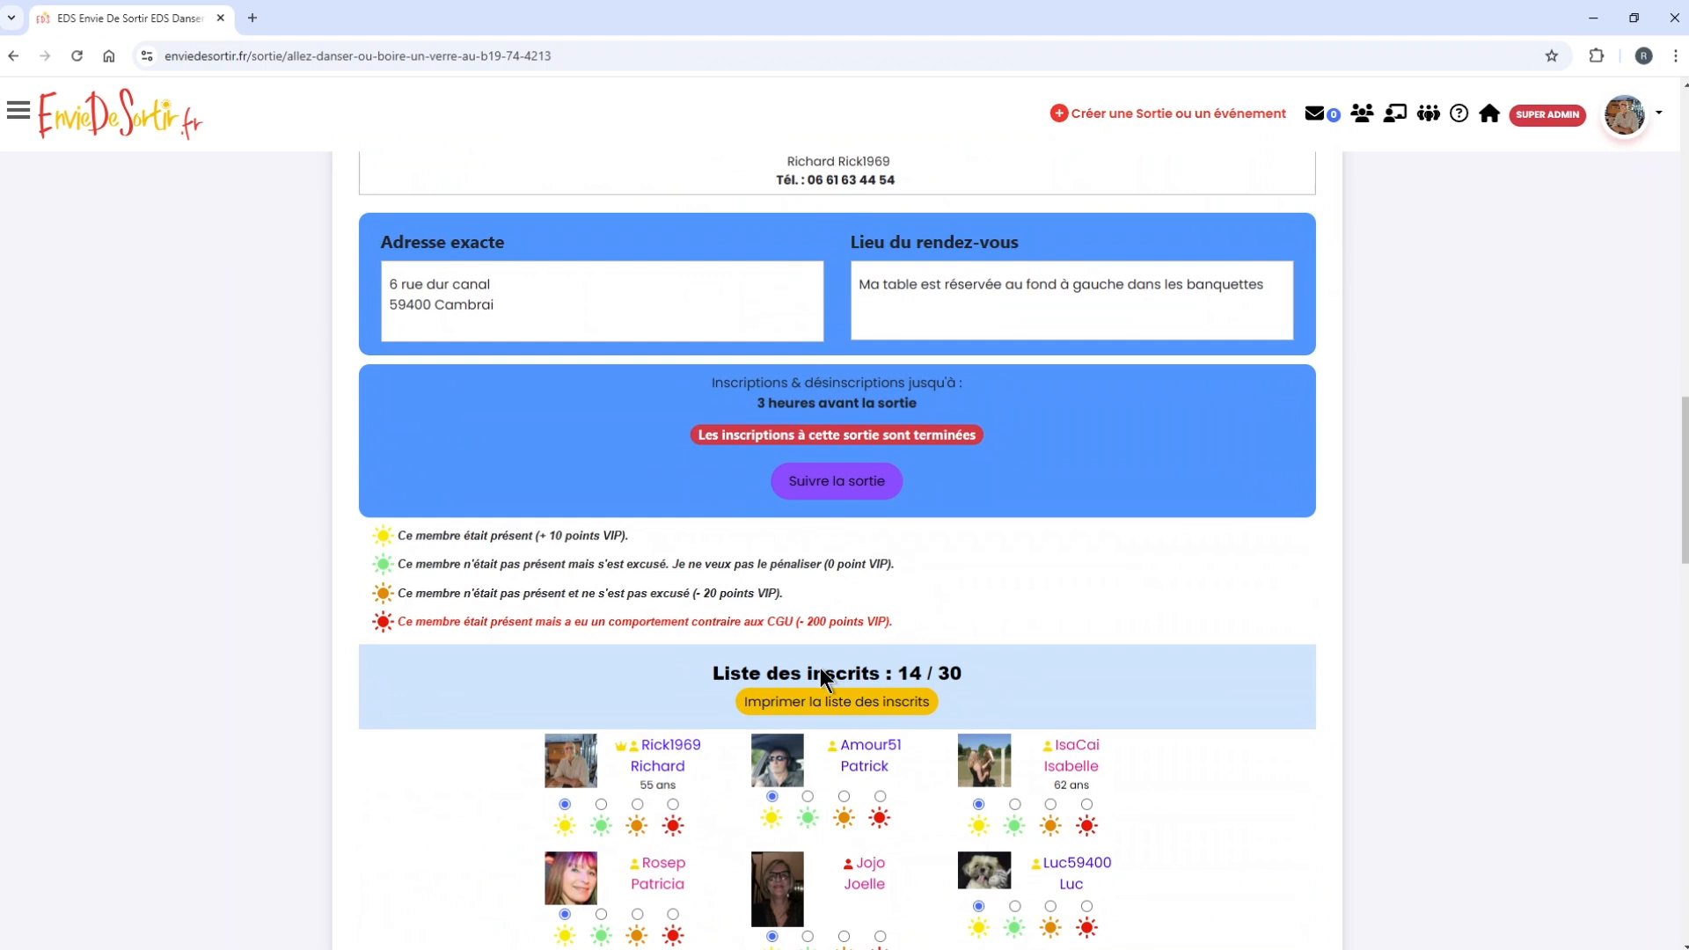
scroll(822, 677, down, 4)
drag(923, 603, 763, 611)
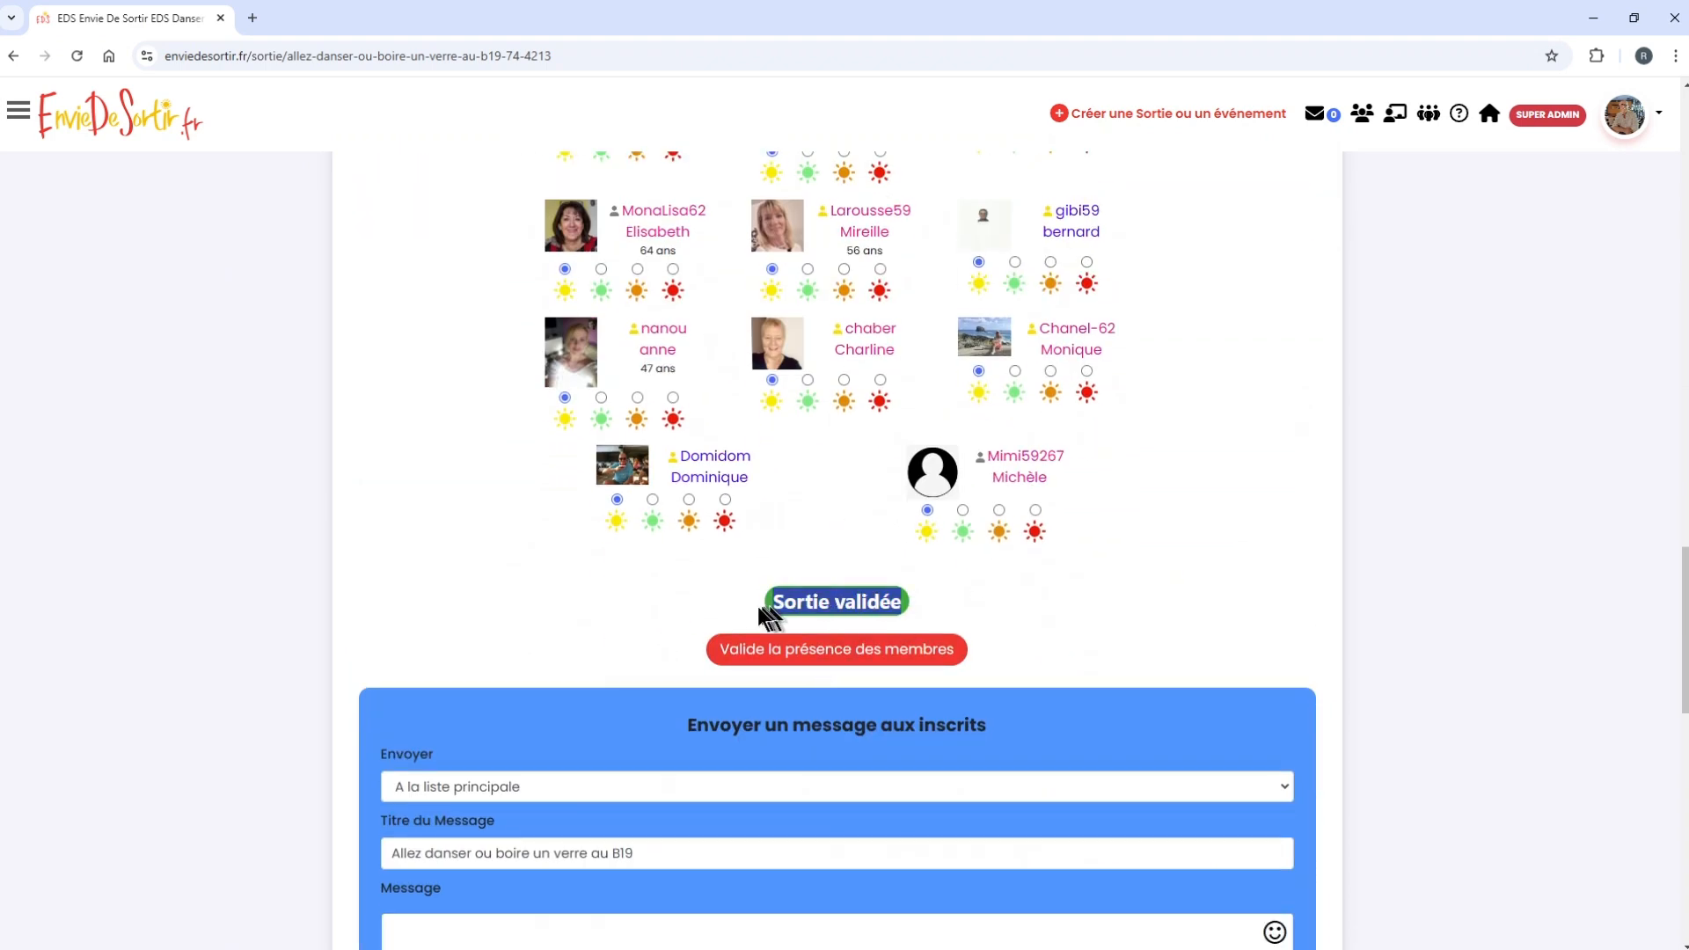